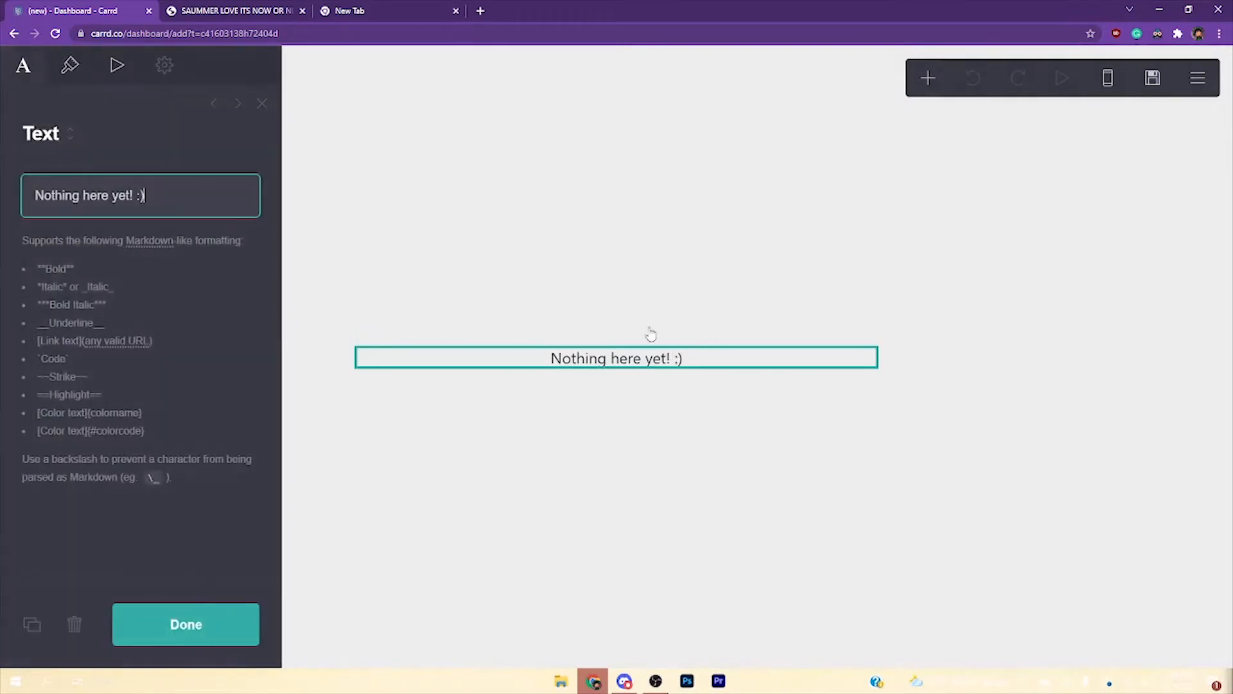
Delete the placeholder text element and set the page background color to #FFEDF1
left_click(73, 621)
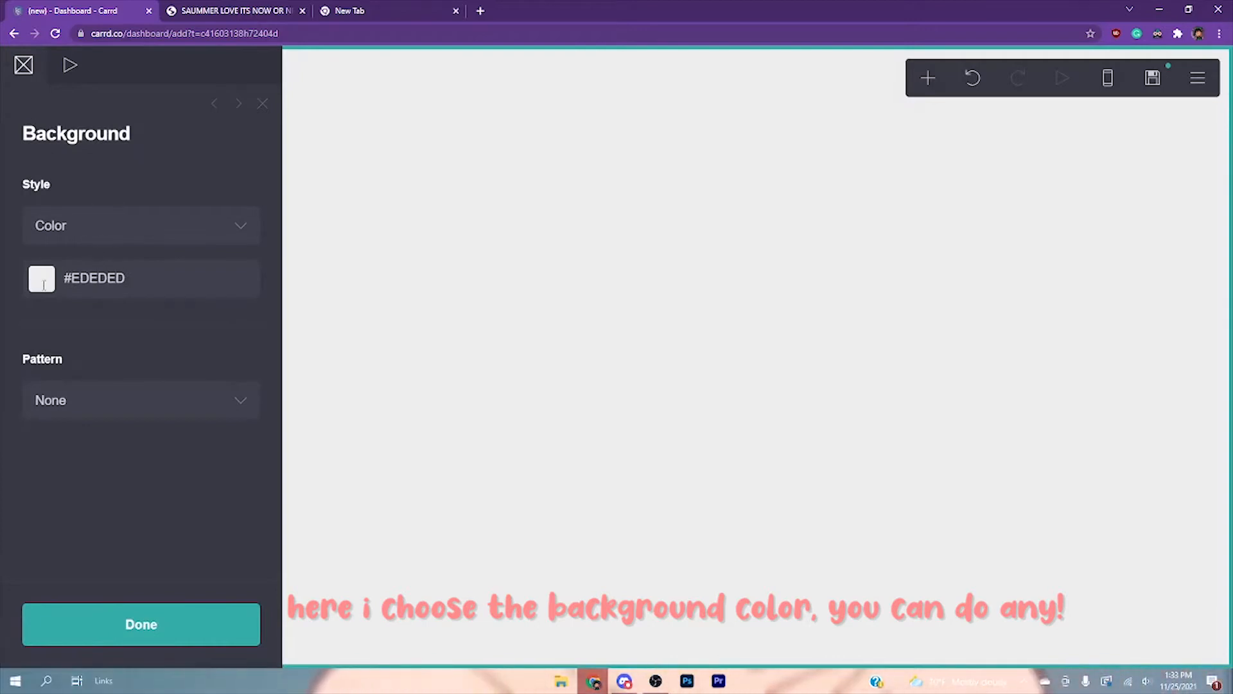
left_click(94, 277)
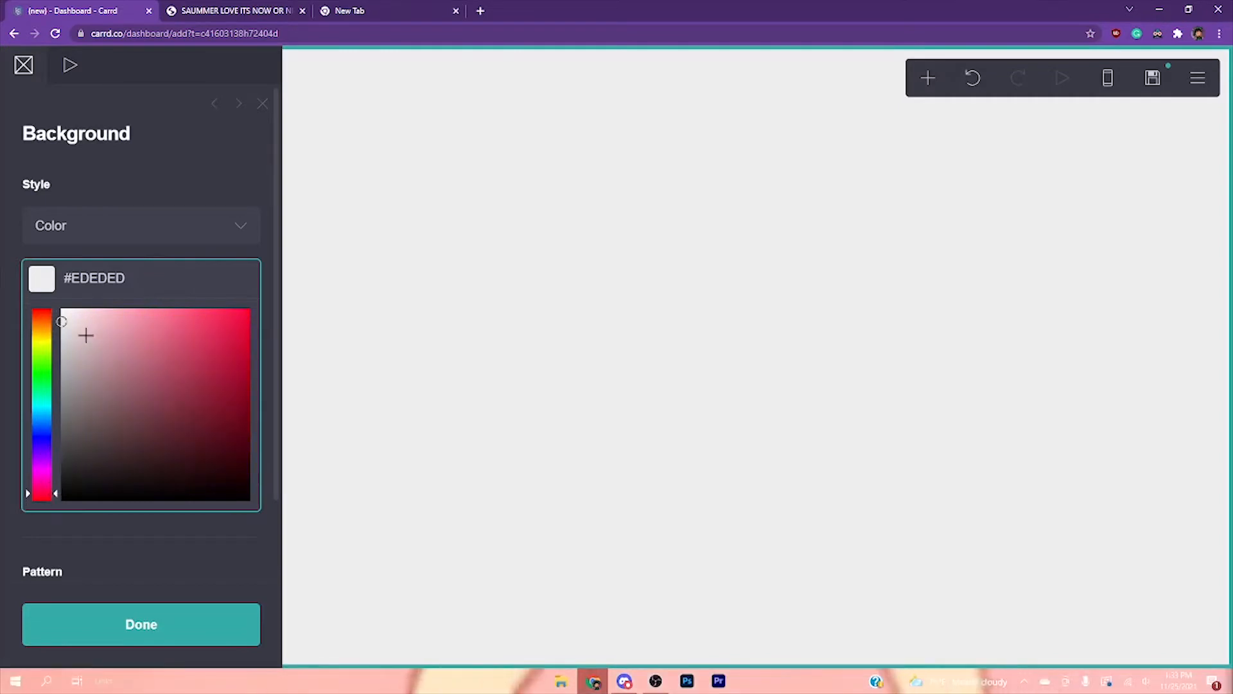
left_click_drag(83, 324, 75, 304)
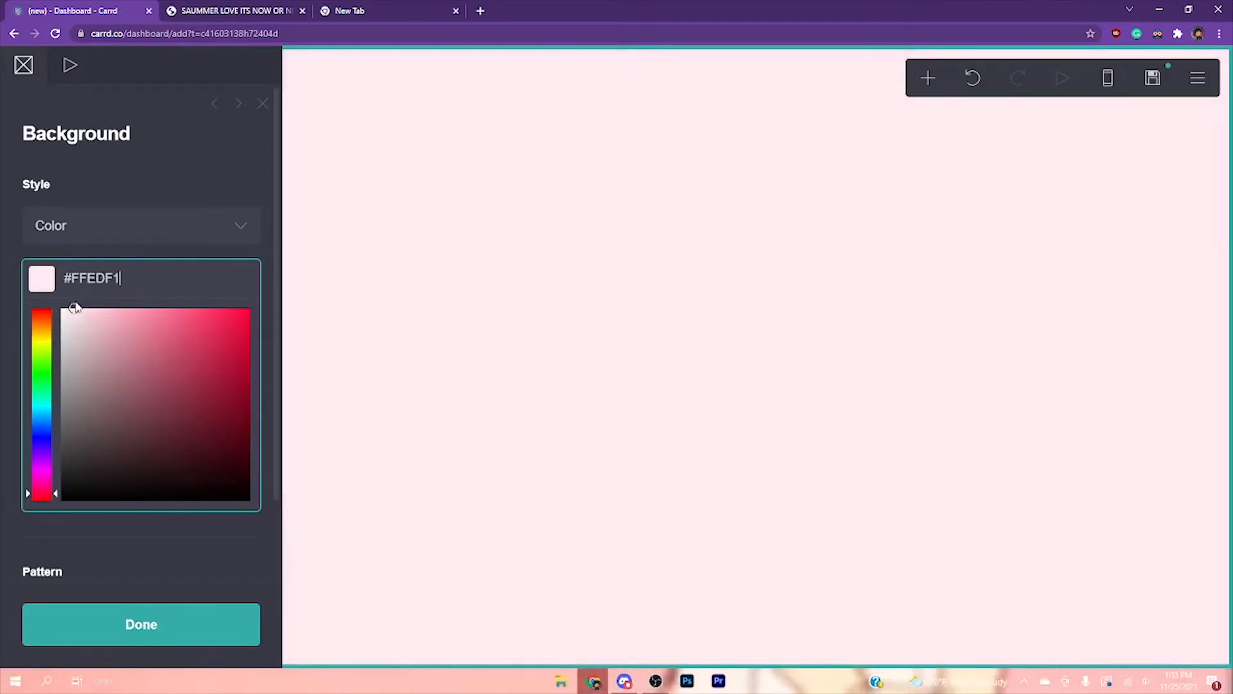
left_click(124, 613)
left_click(124, 613)
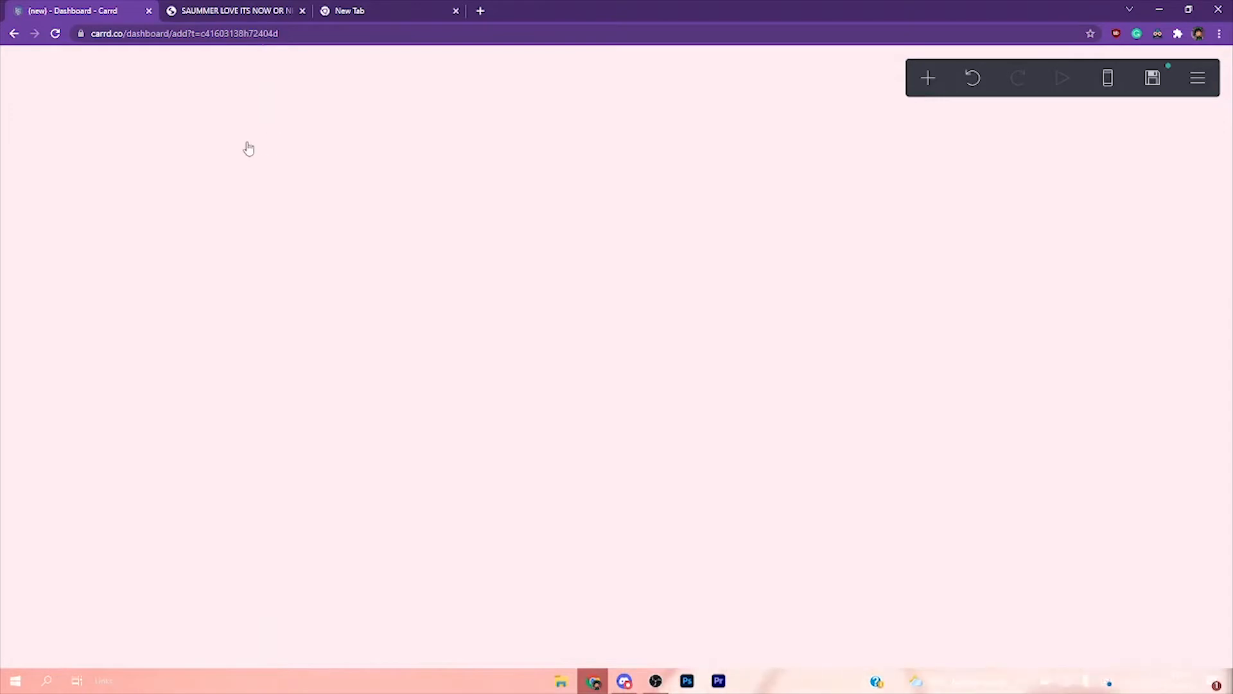
Add a container to the empty page and change its type to Columns
left_click(925, 78)
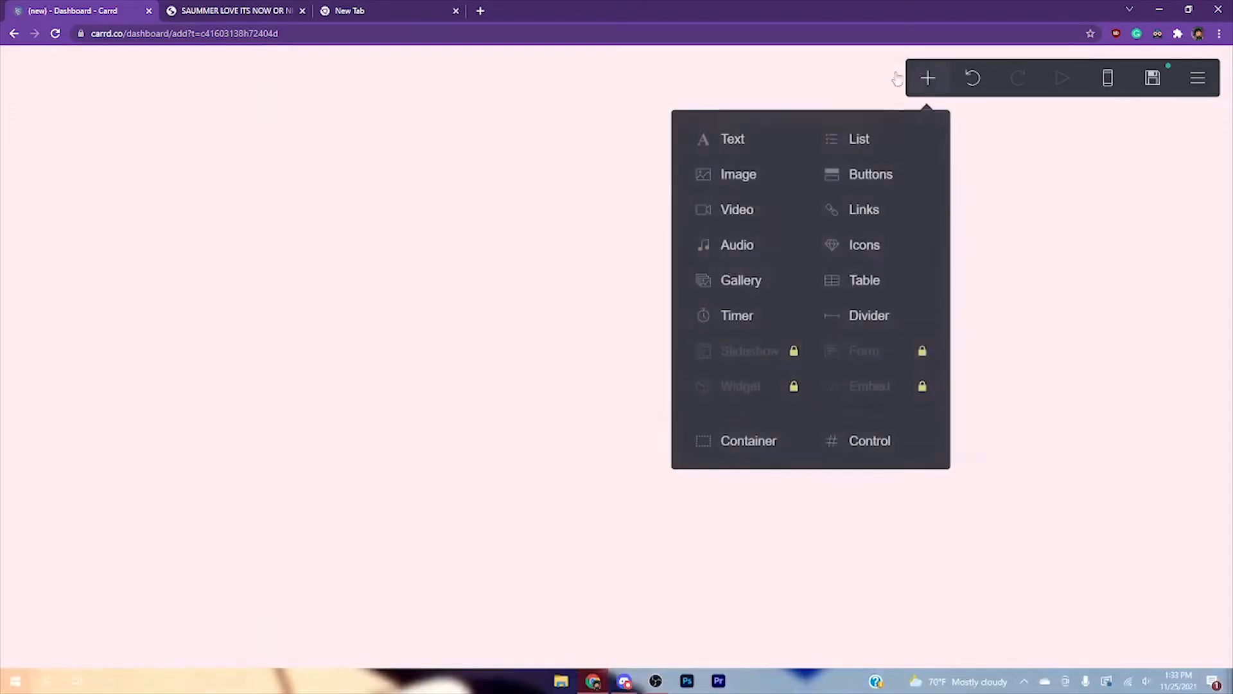
left_click(745, 441)
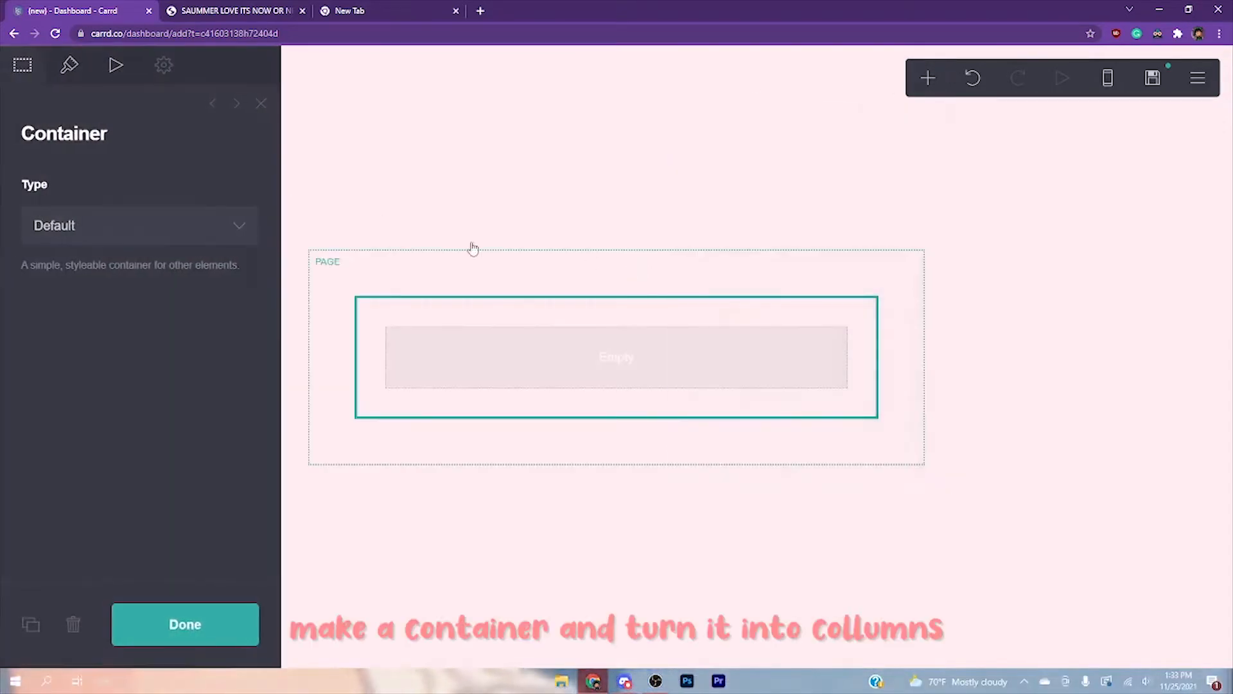
left_click(132, 241)
left_click(96, 275)
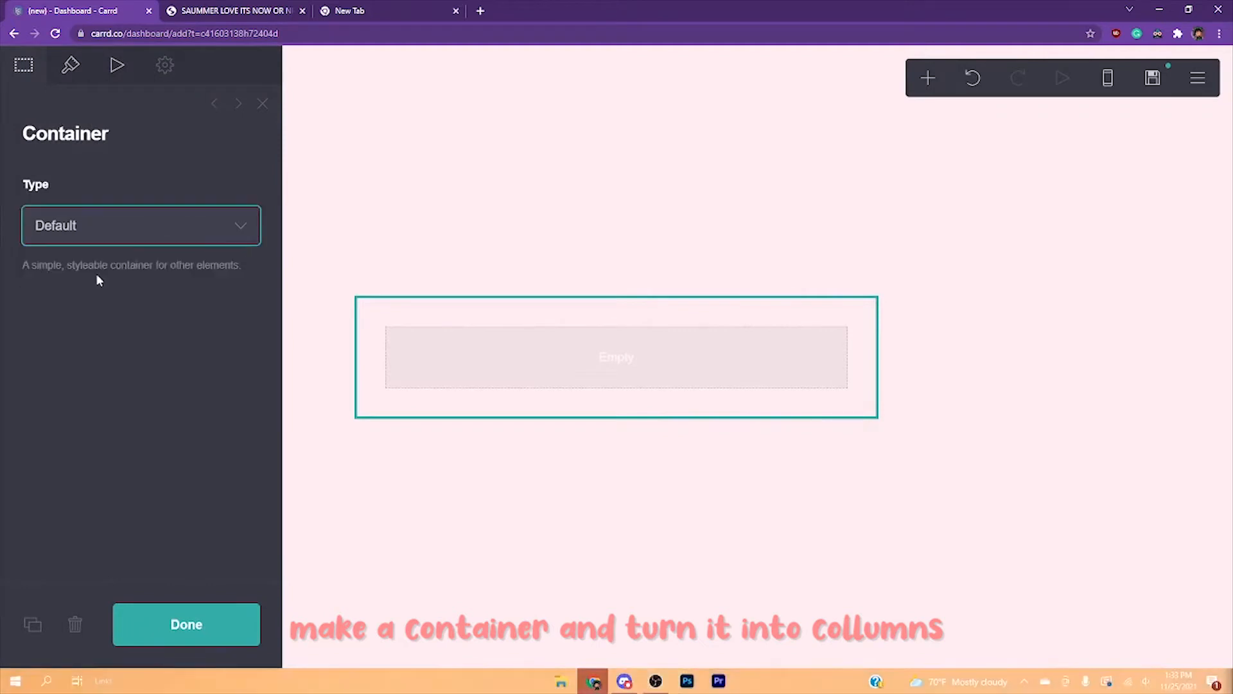
scroll(105, 304, "down", 2)
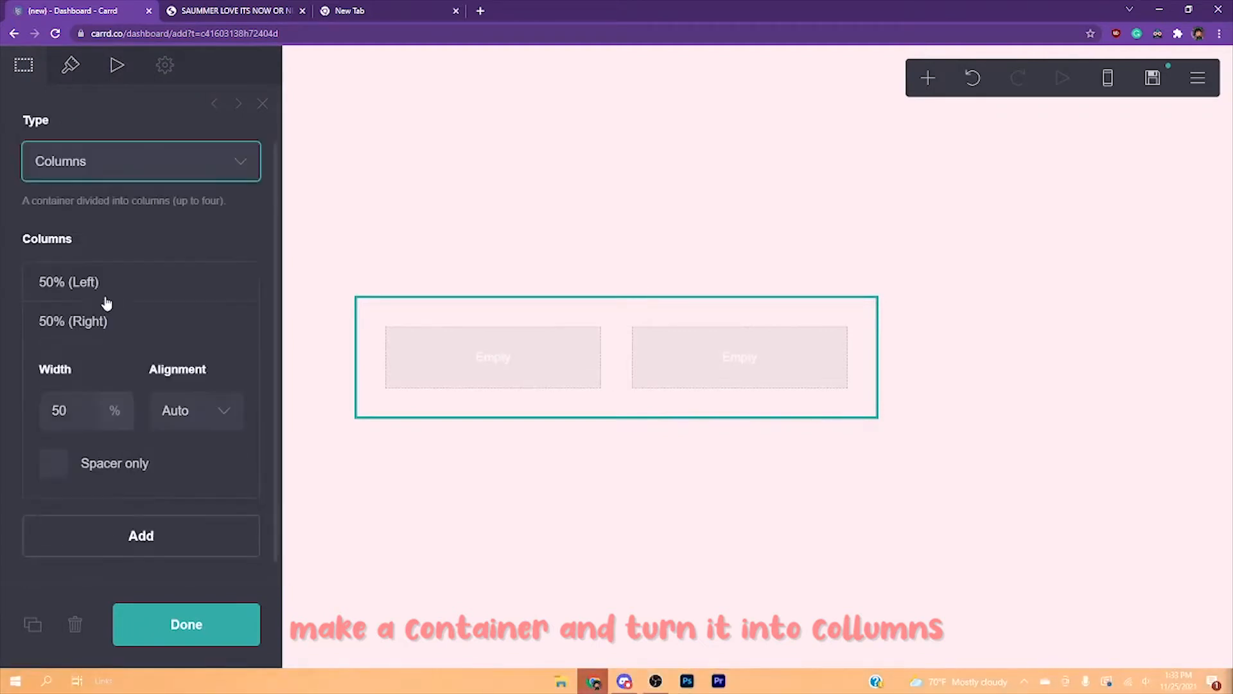
scroll(106, 303, "up", 2)
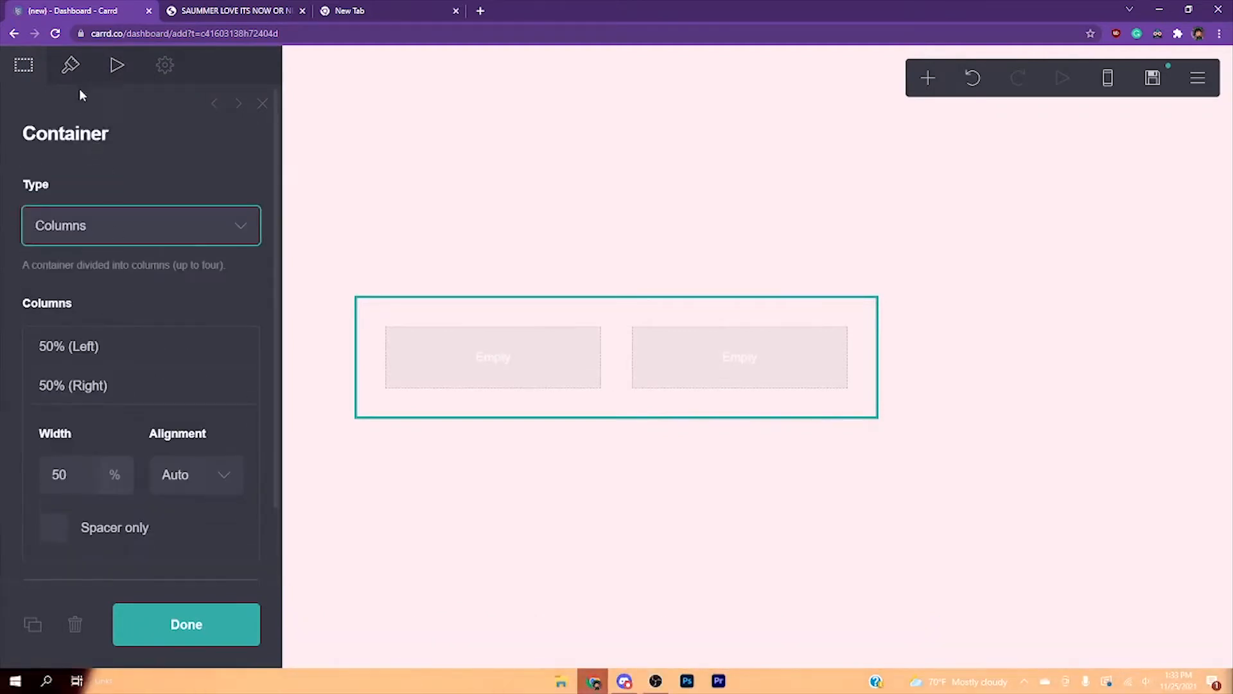
Set the column container's background style to Gradient in its appearance settings
left_click(71, 65)
scroll(132, 302, "up", 1)
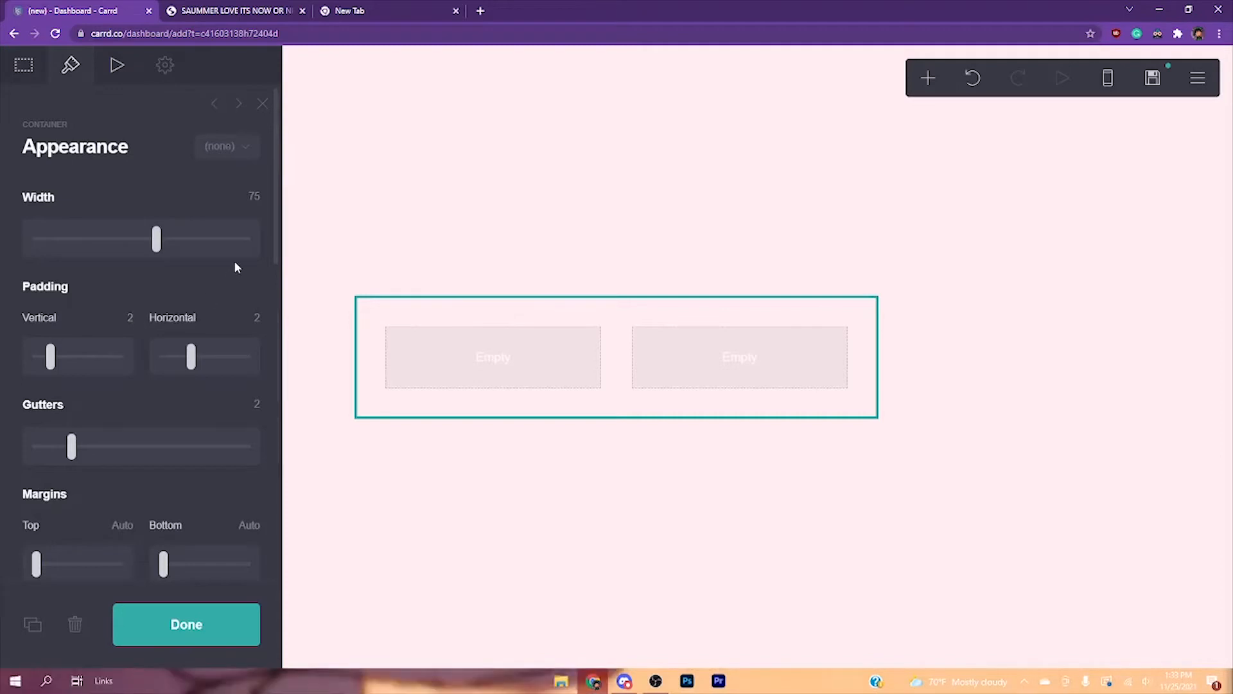
scroll(129, 321, "down", 4)
scroll(129, 318, "down", 9)
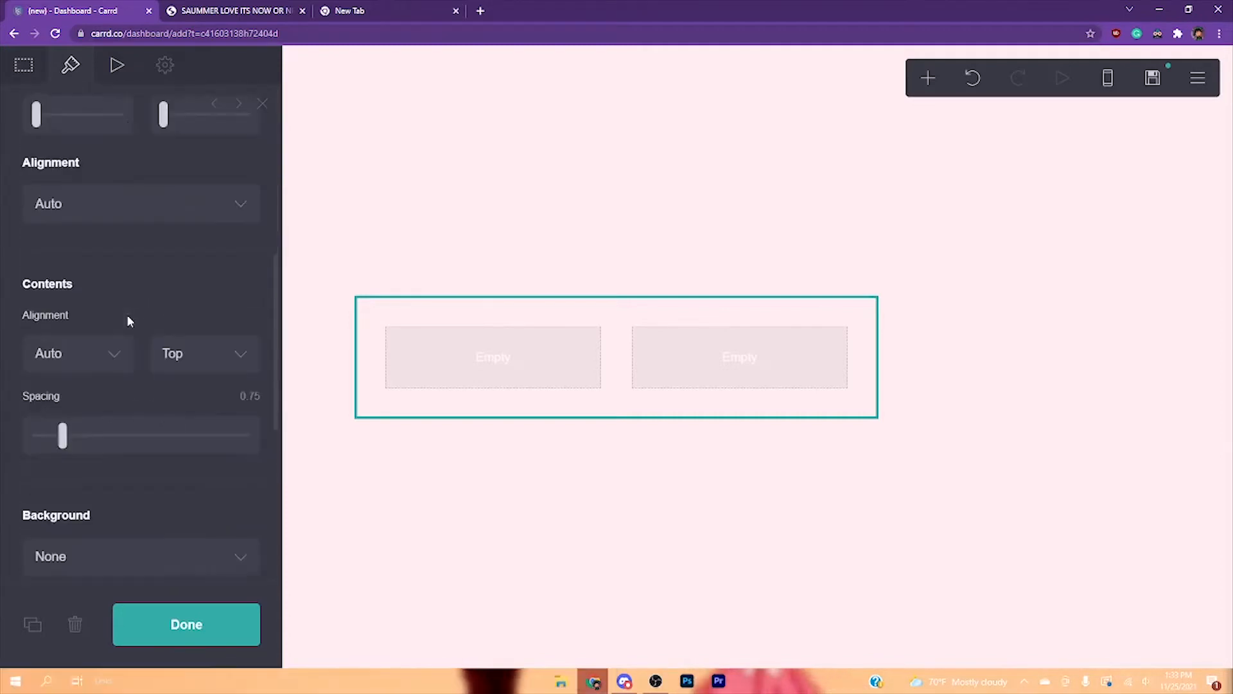
scroll(127, 315, "up", 3)
scroll(127, 315, "up", 10)
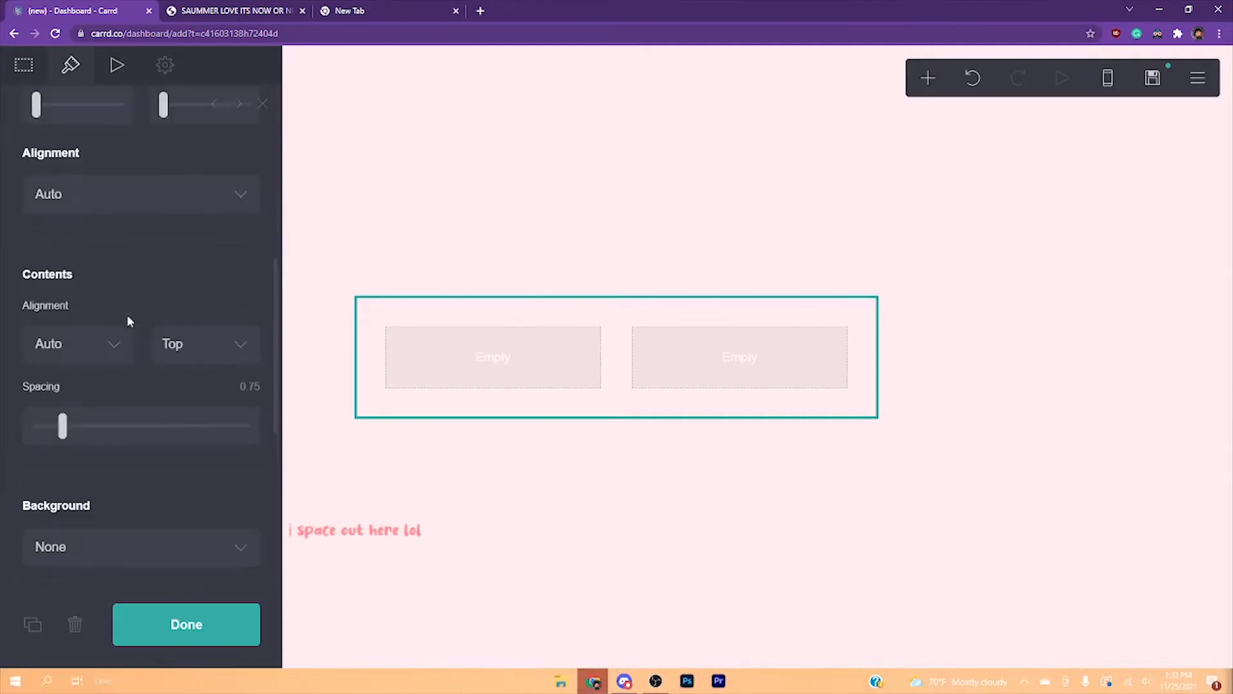
scroll(106, 304, "down", 5)
scroll(106, 305, "down", 6)
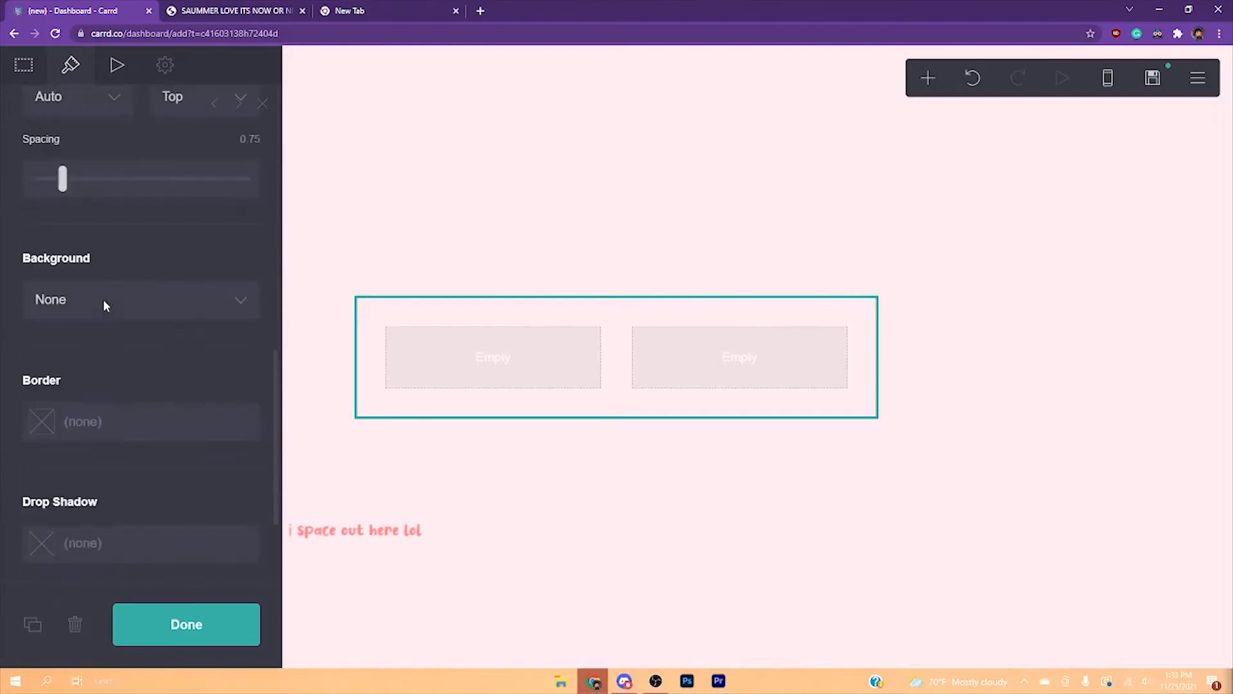
scroll(112, 384, "down", 1)
left_click(131, 234)
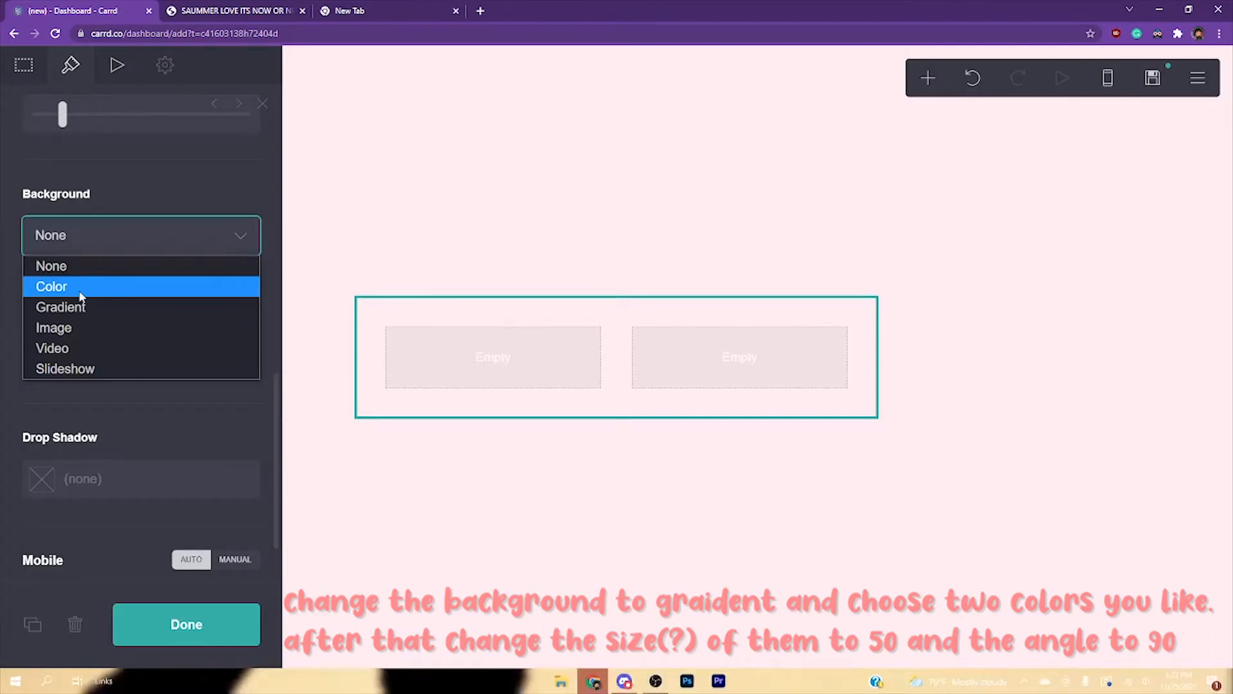
left_click(65, 306)
Switch the container's mobile settings to Manual and set the mobile layout to Default
scroll(235, 500, "down", 6)
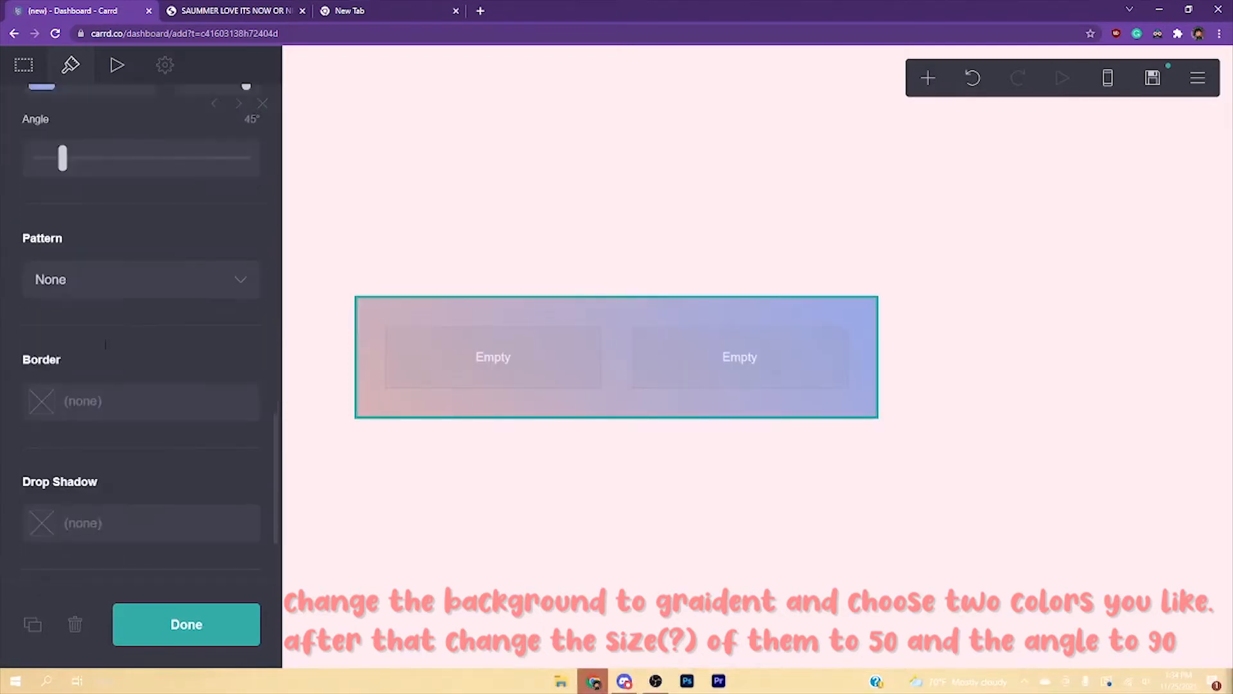
left_click(235, 486)
scroll(152, 429, "down", 5)
left_click(128, 322)
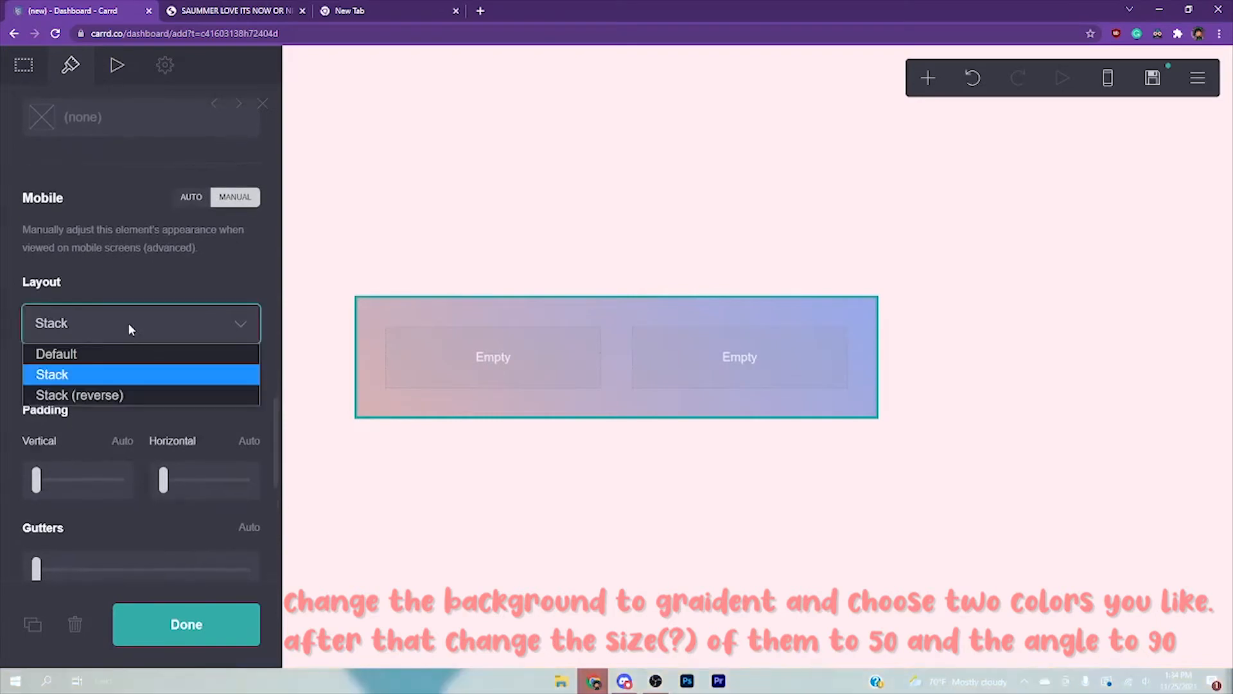
left_click(108, 354)
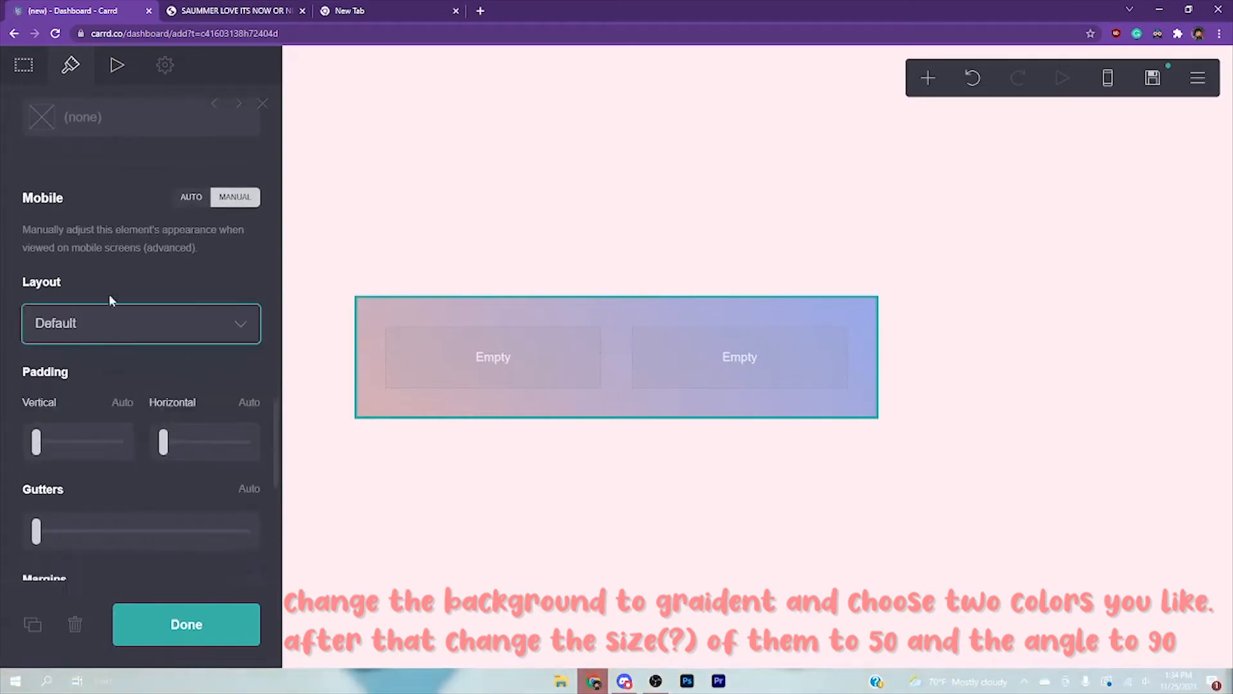
Set the first gradient stop of the container background to light pink #FFC4D6
scroll(142, 389, "up", 5)
scroll(141, 391, "up", 4)
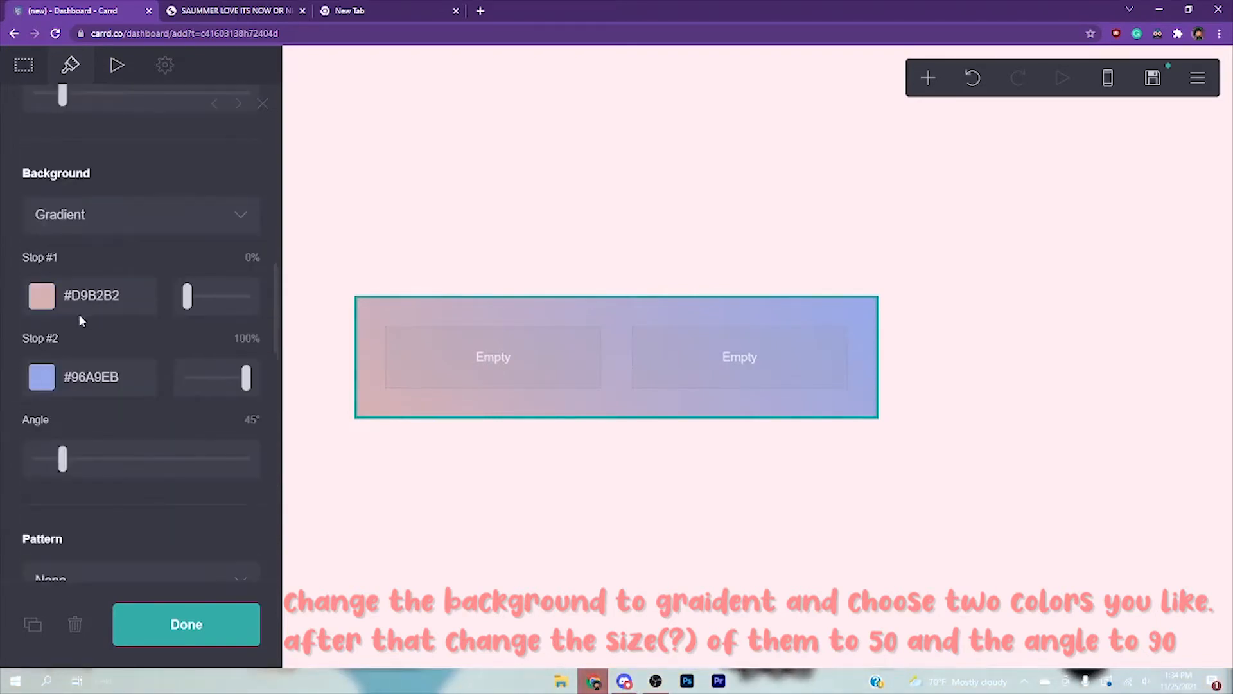
left_click(40, 293)
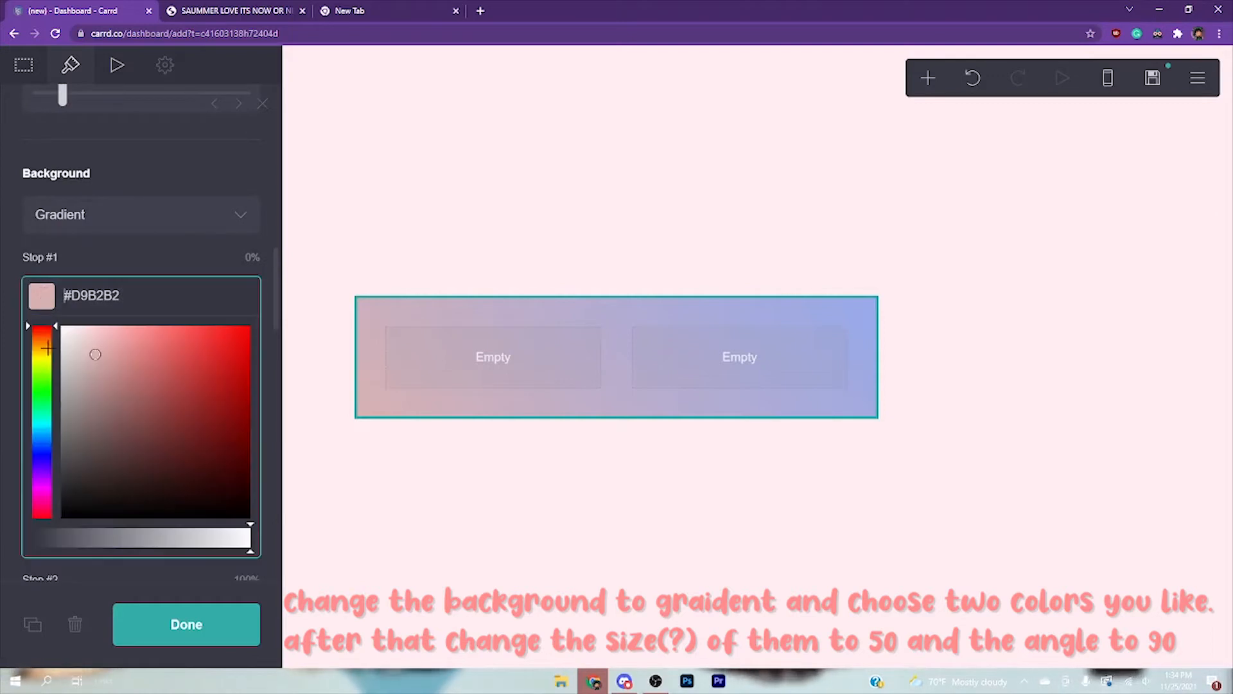
left_click_drag(47, 347, 58, 508)
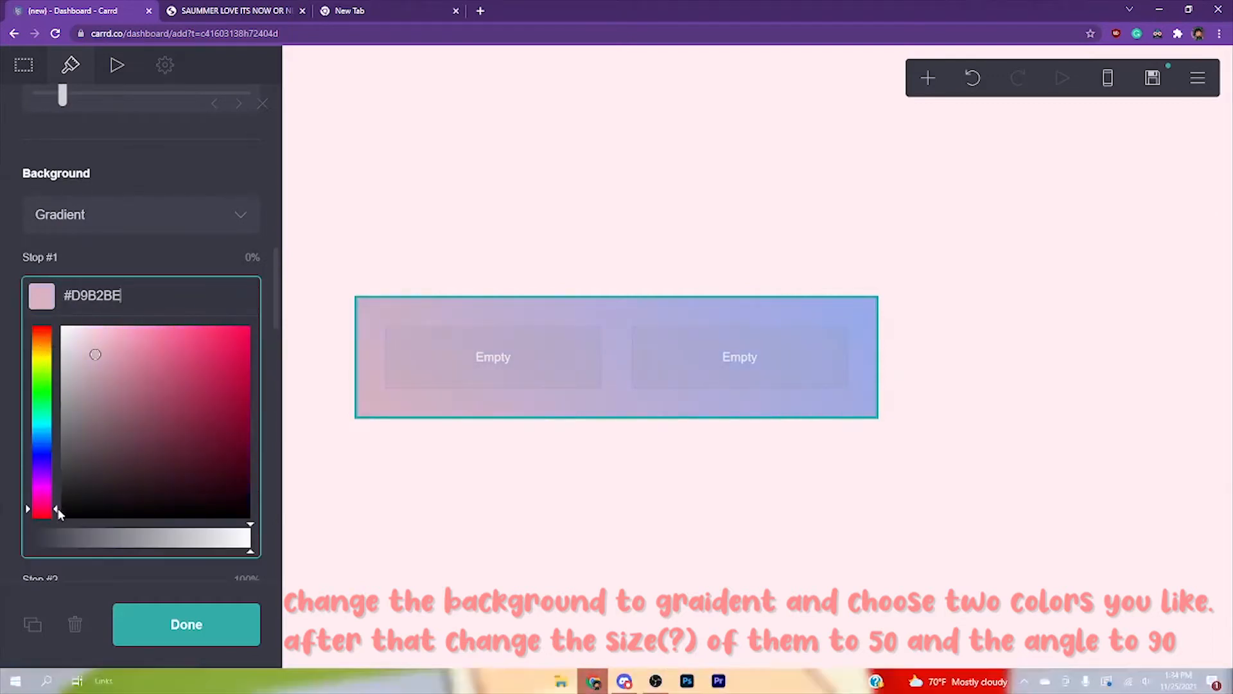
left_click(95, 329)
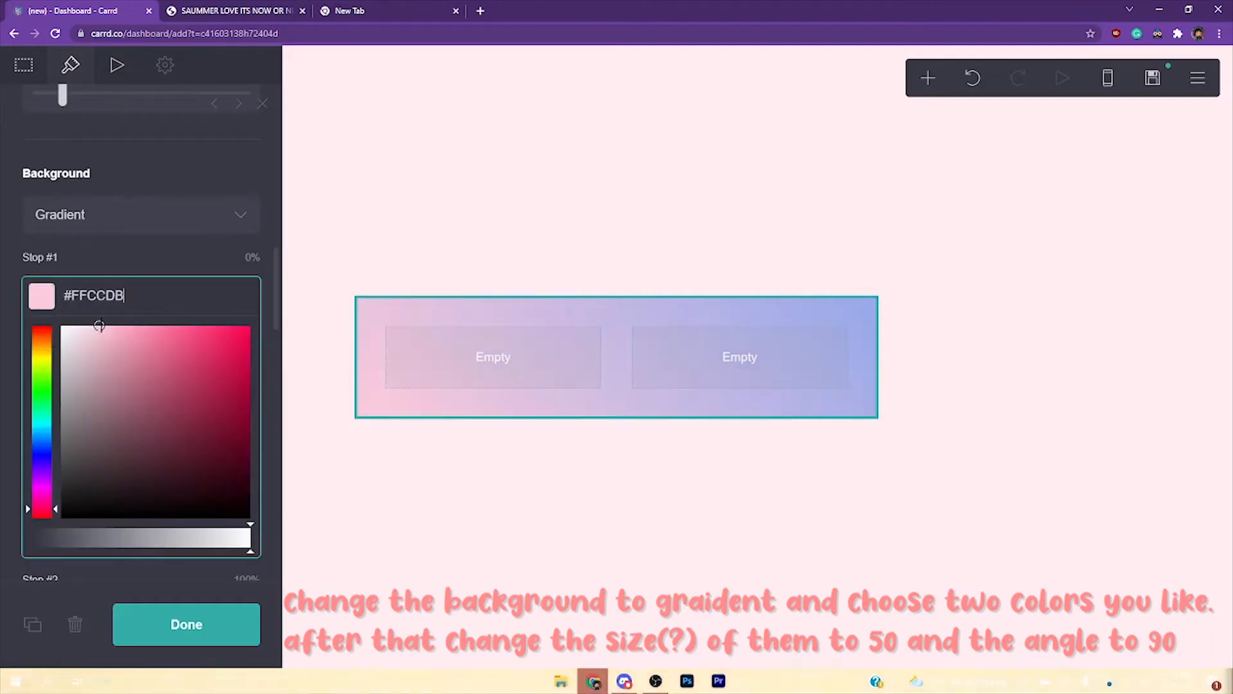
left_click(125, 249)
Set the second gradient stop of the container background to coral pink #F08491
left_click(64, 377)
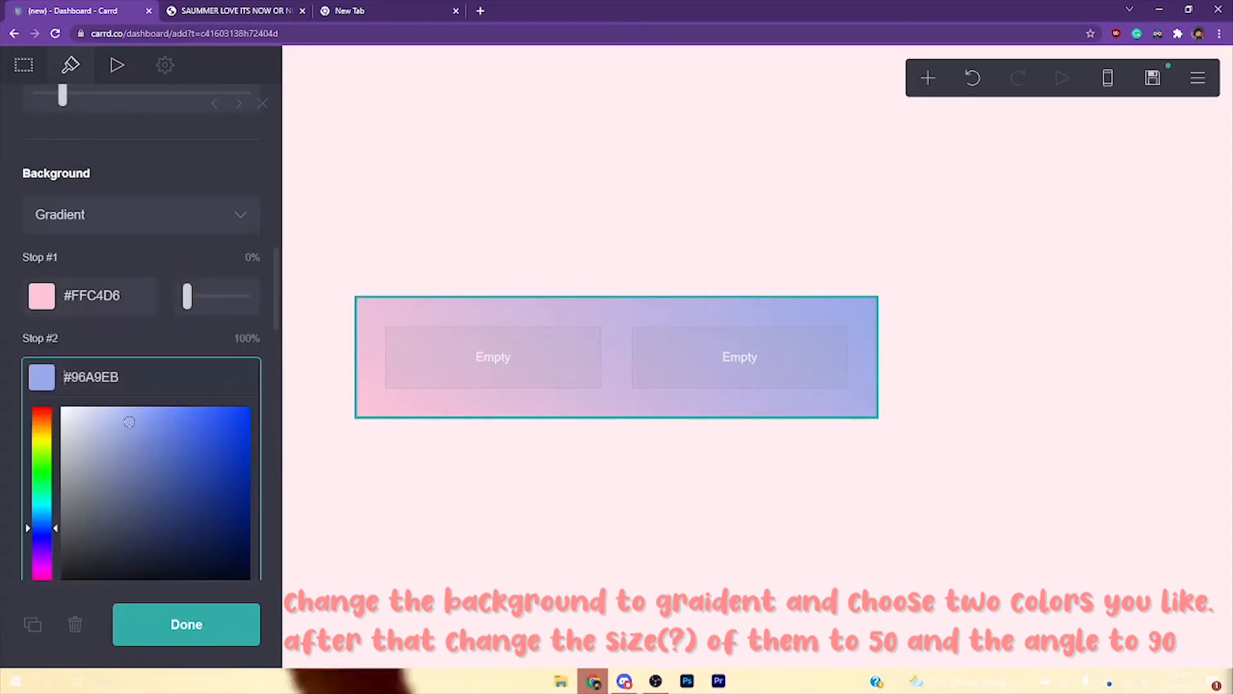
scroll(61, 485, "down", 1)
left_click(45, 528)
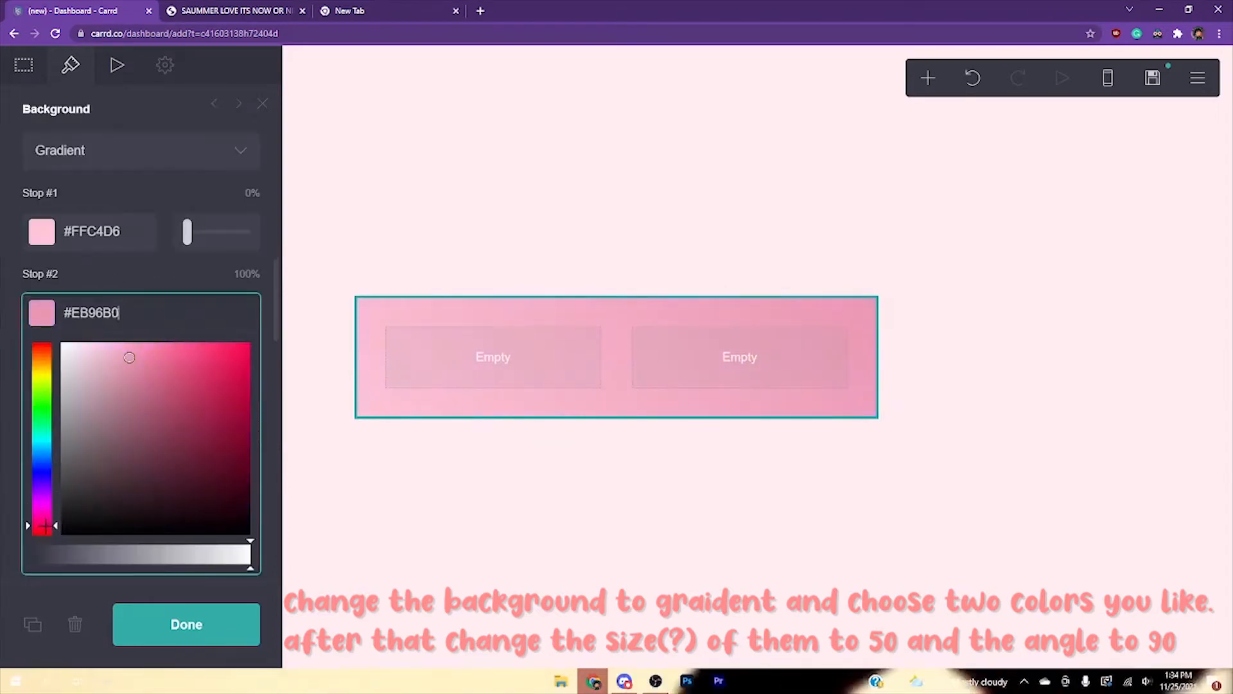
left_click_drag(45, 529, 45, 531)
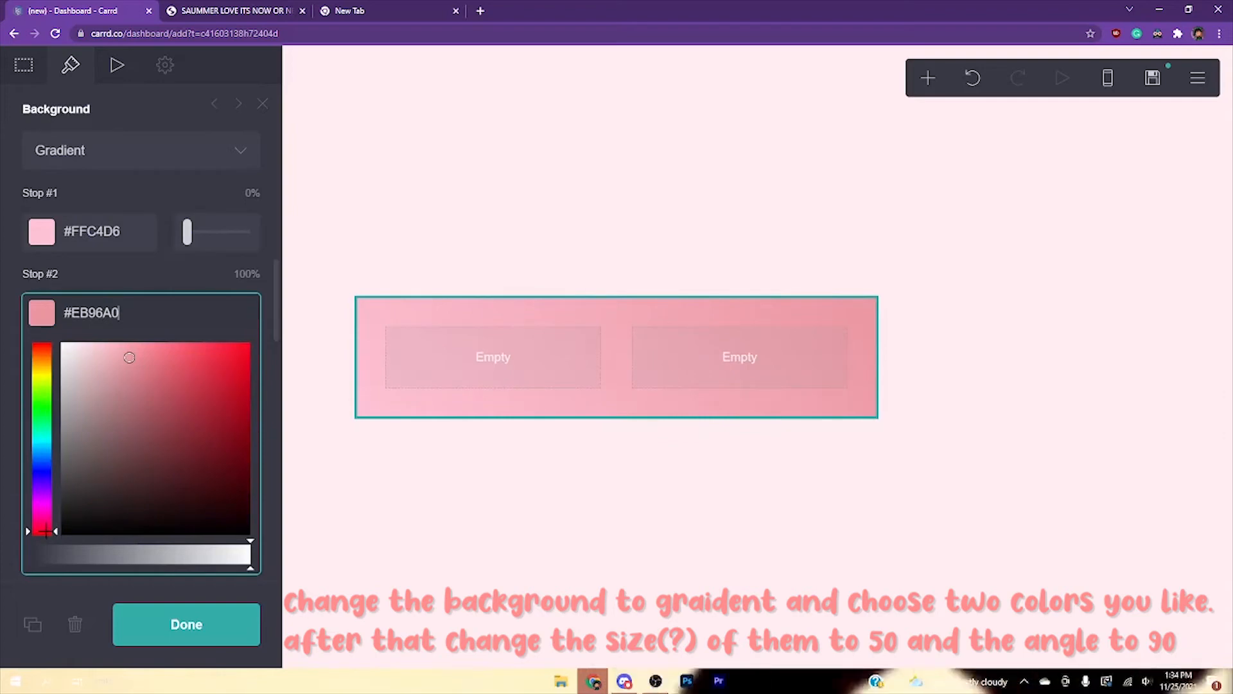
left_click(143, 355)
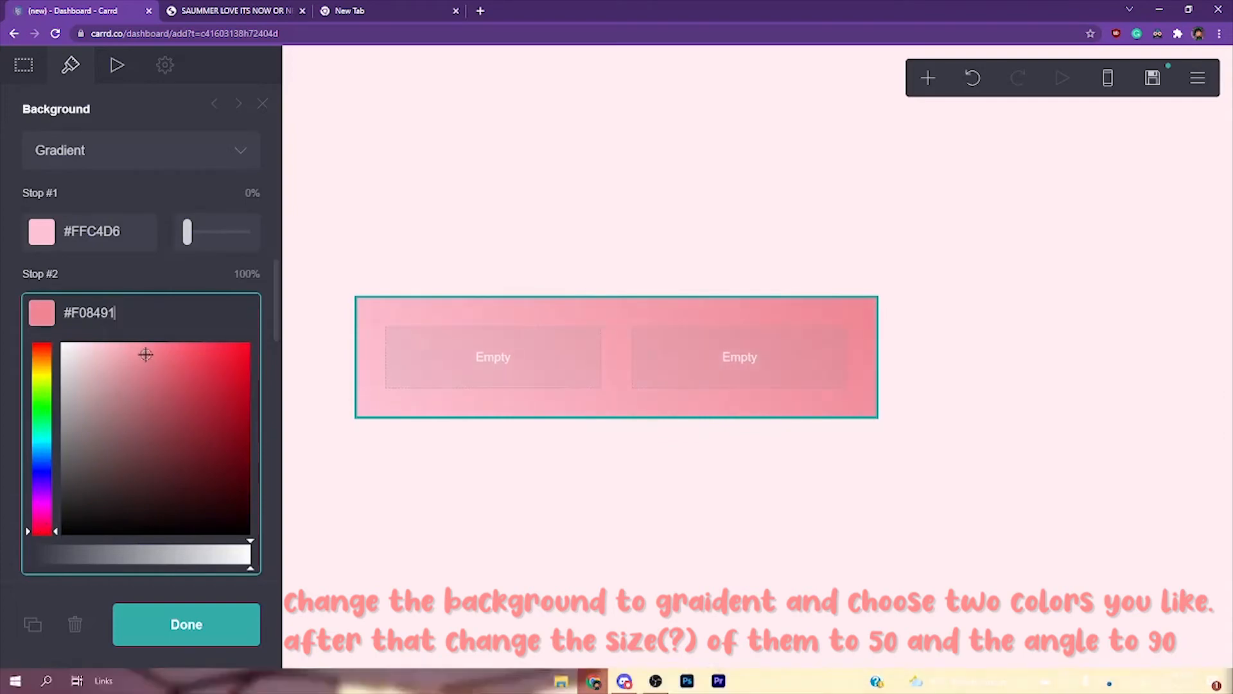
left_click(178, 277)
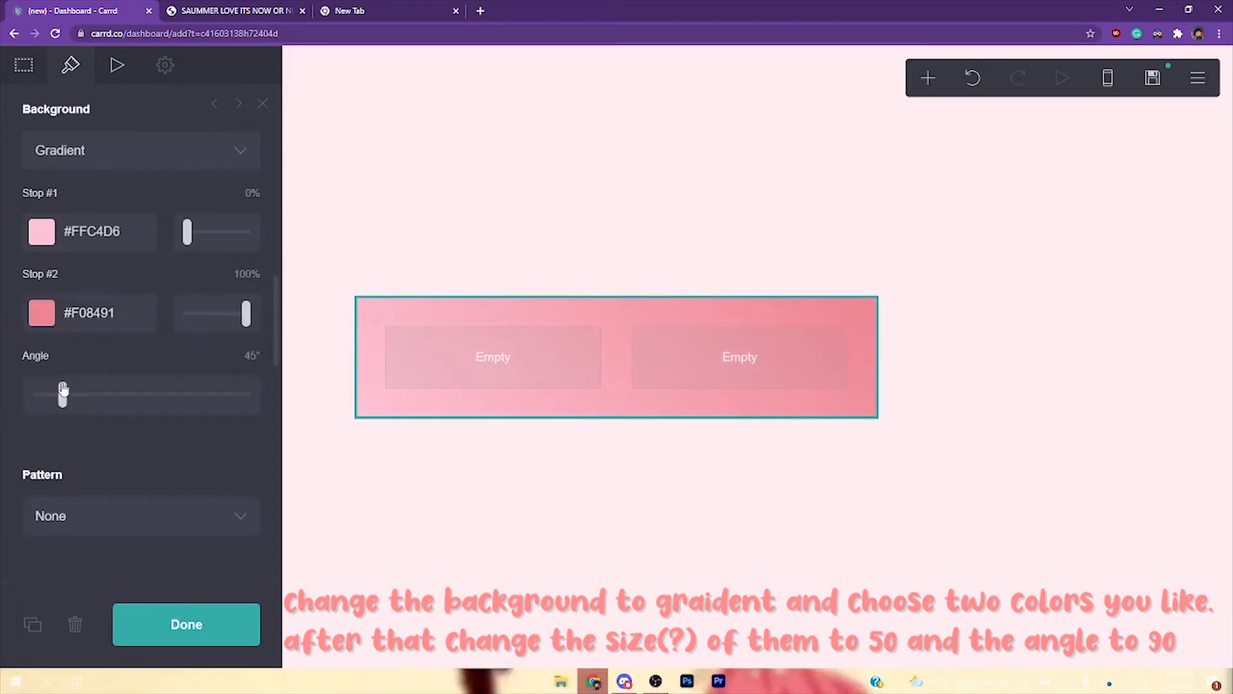
Adjust the gradient roughly by moving stop 1 to 52%, stop 2 to 55% and the angle to 155°
left_click_drag(62, 394, 168, 389)
left_click_drag(245, 307, 186, 313)
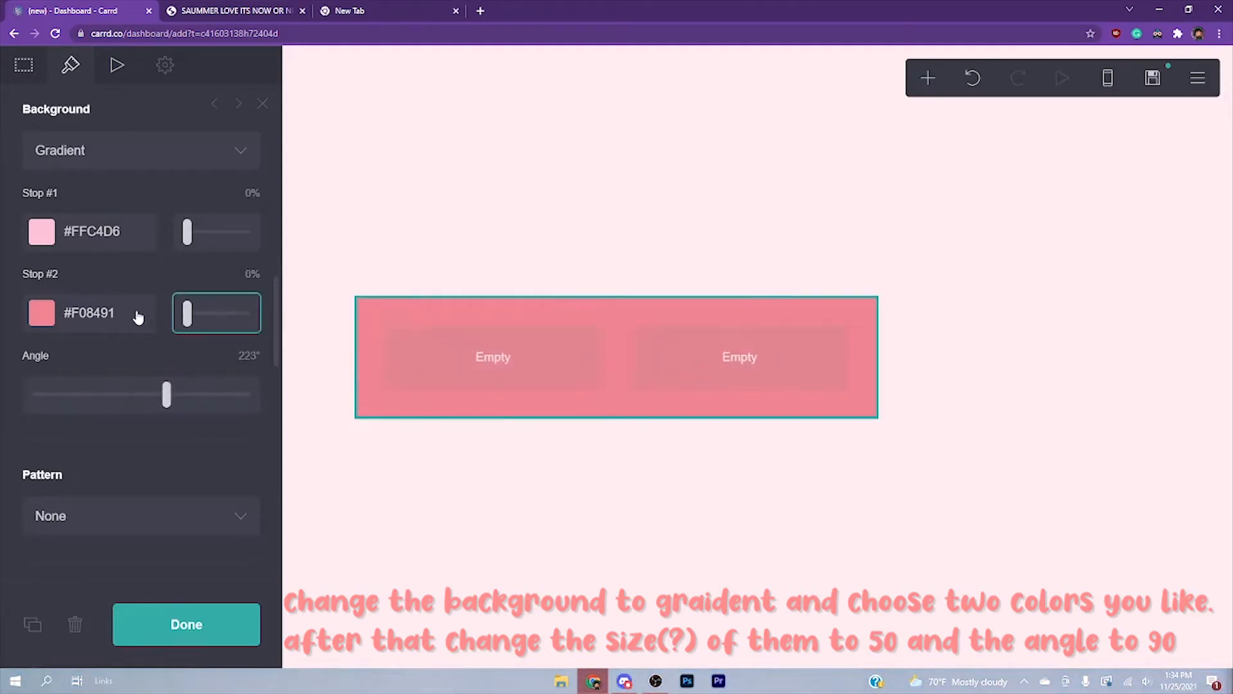
left_click(204, 349)
left_click_drag(87, 395, 104, 395)
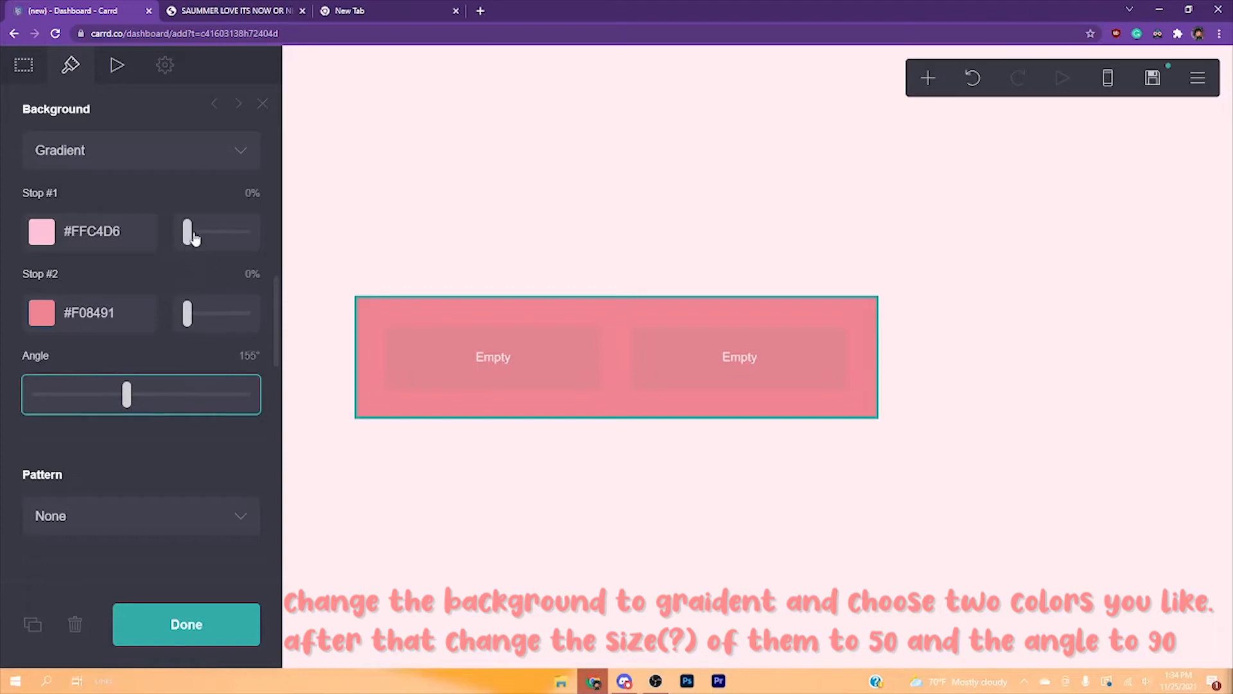
left_click_drag(190, 233, 218, 235)
left_click_drag(187, 313, 220, 316)
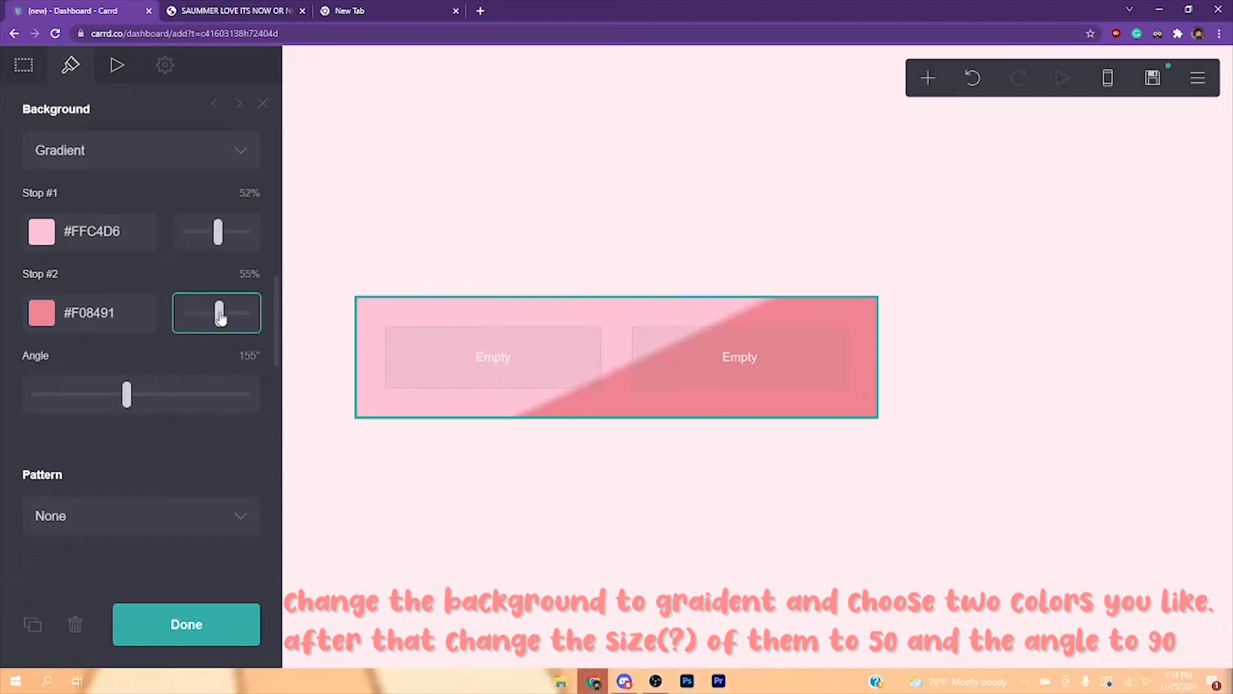
Set both gradient stops to exactly 50% and the gradient angle to 90°
left_click(247, 192)
type("50")
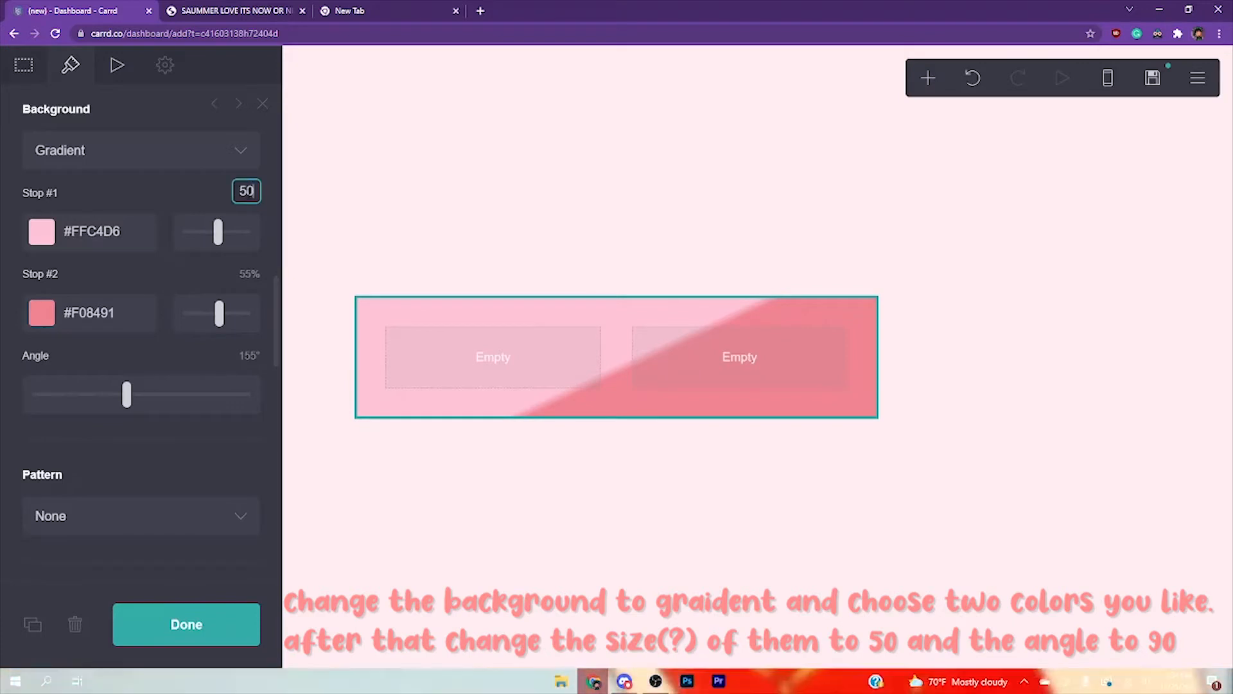
left_click(248, 273)
key("BackSpace")
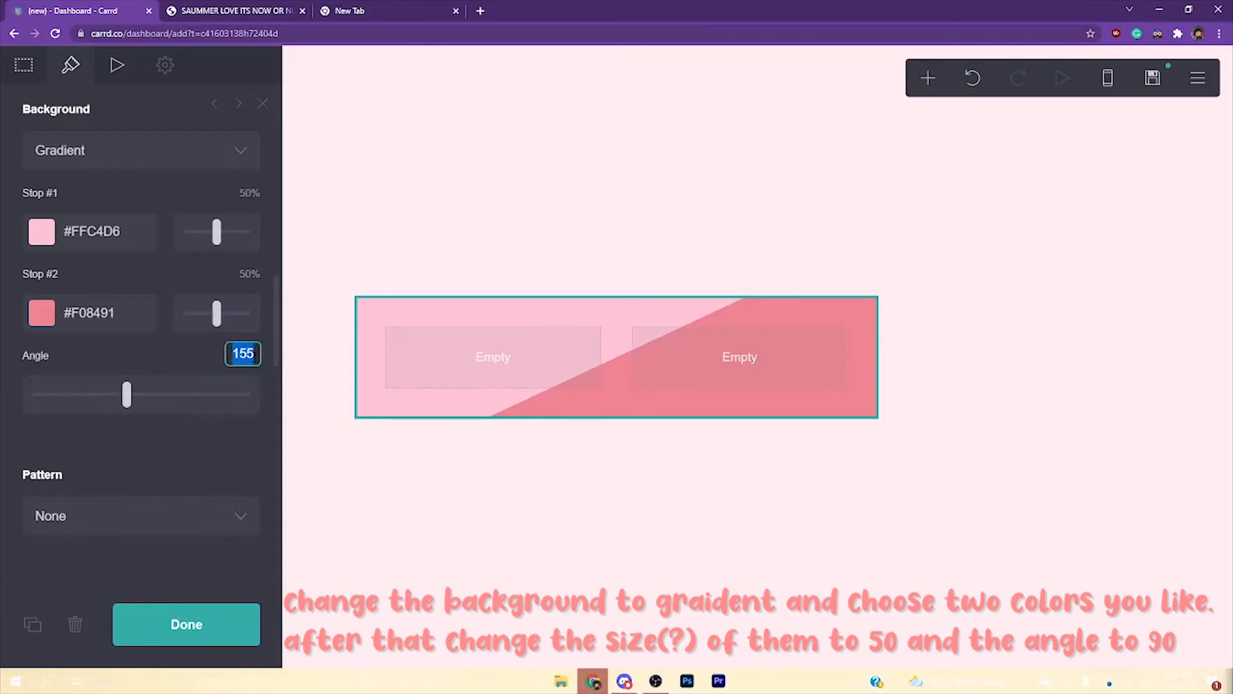
key("BackSpace")
left_click(148, 347)
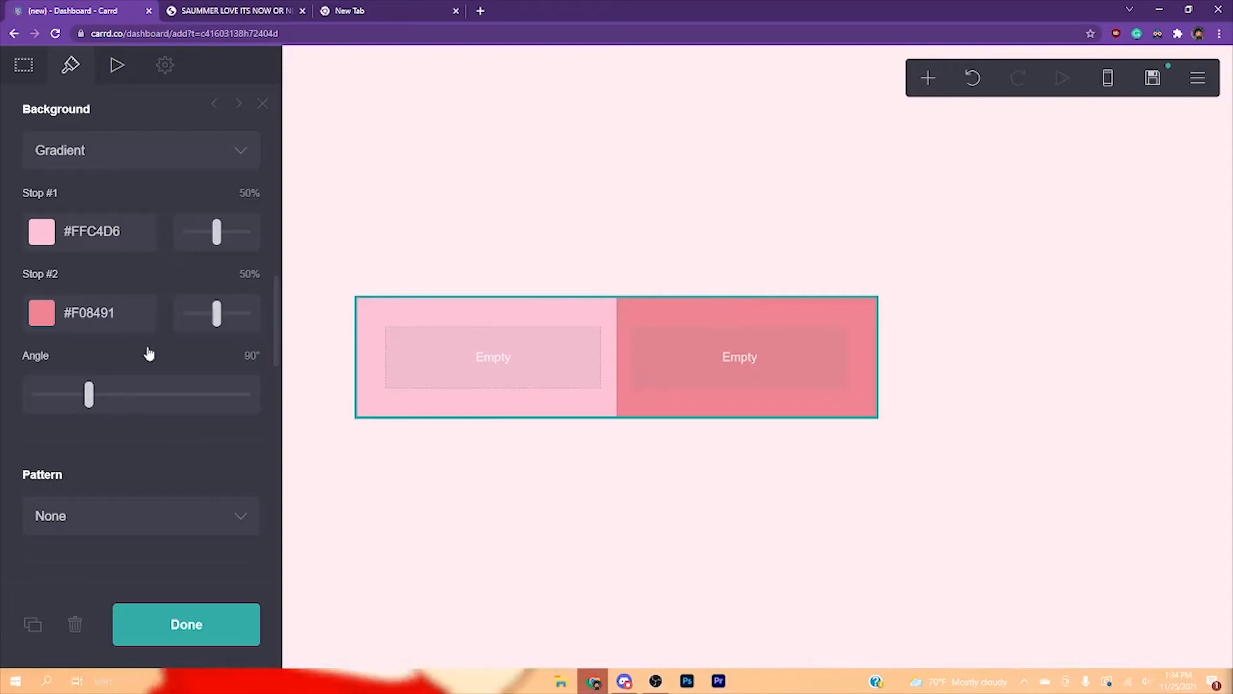
scroll(152, 345, "down", 5)
left_click(154, 303)
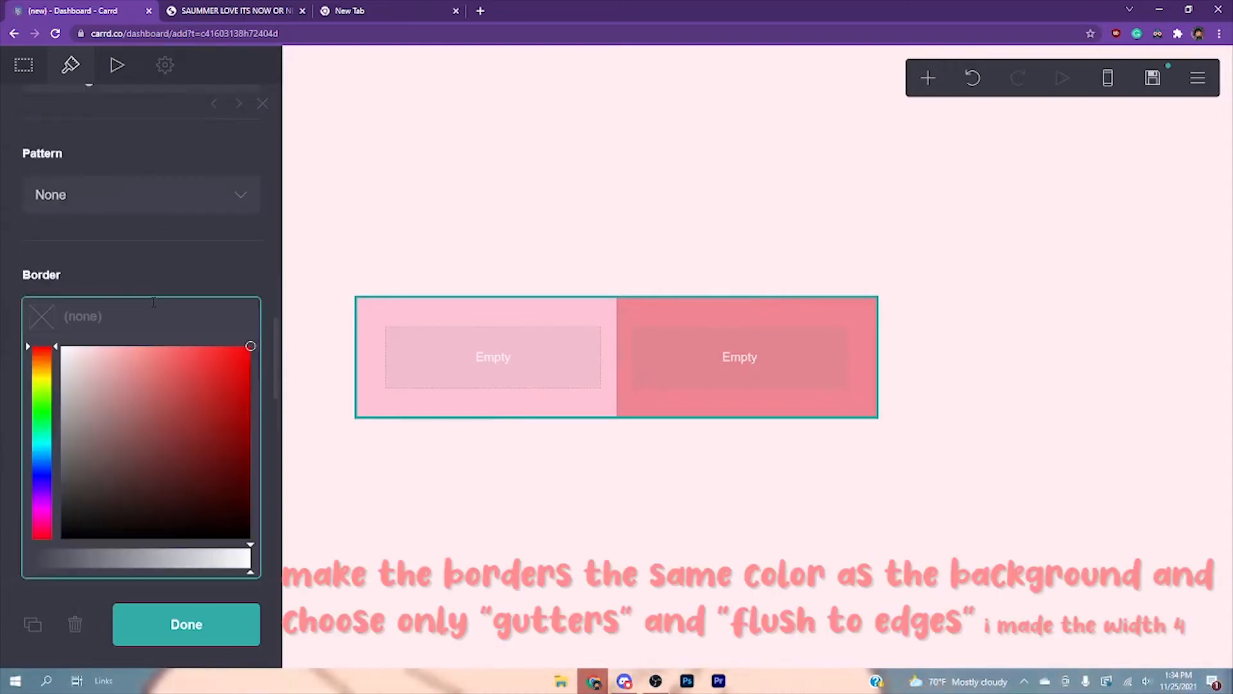
left_click(122, 287)
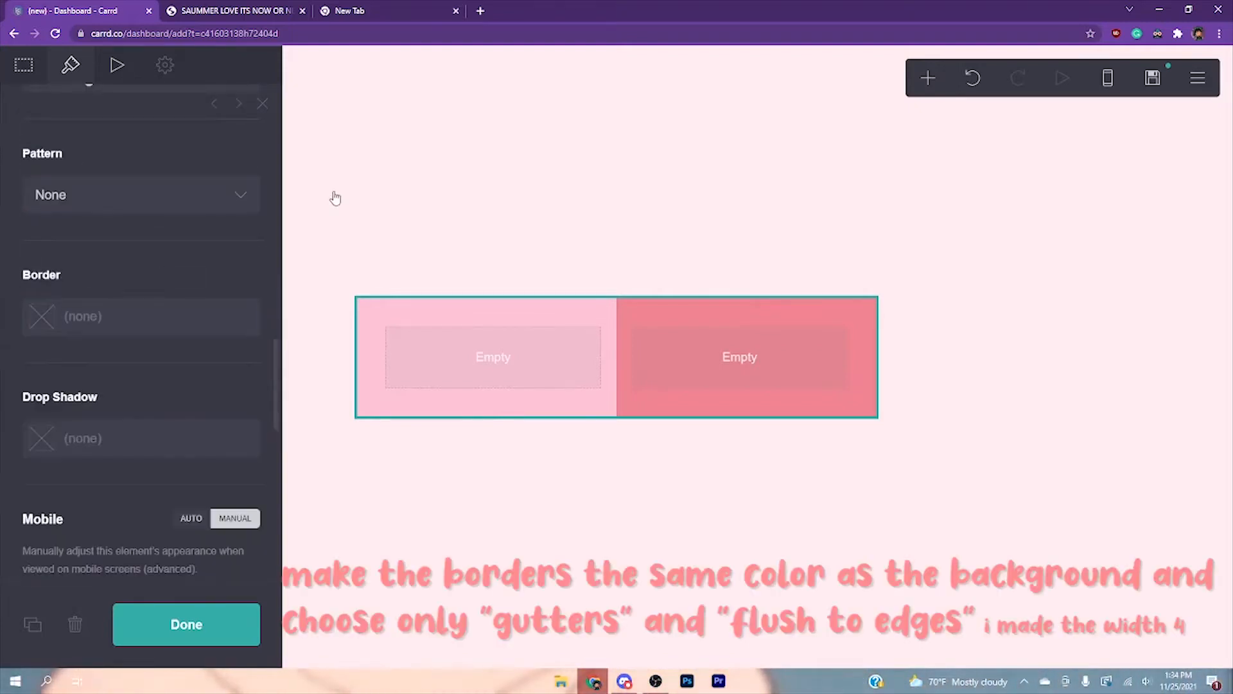
Set the page background color to #FAD9E1
left_click(334, 198)
left_click(133, 279)
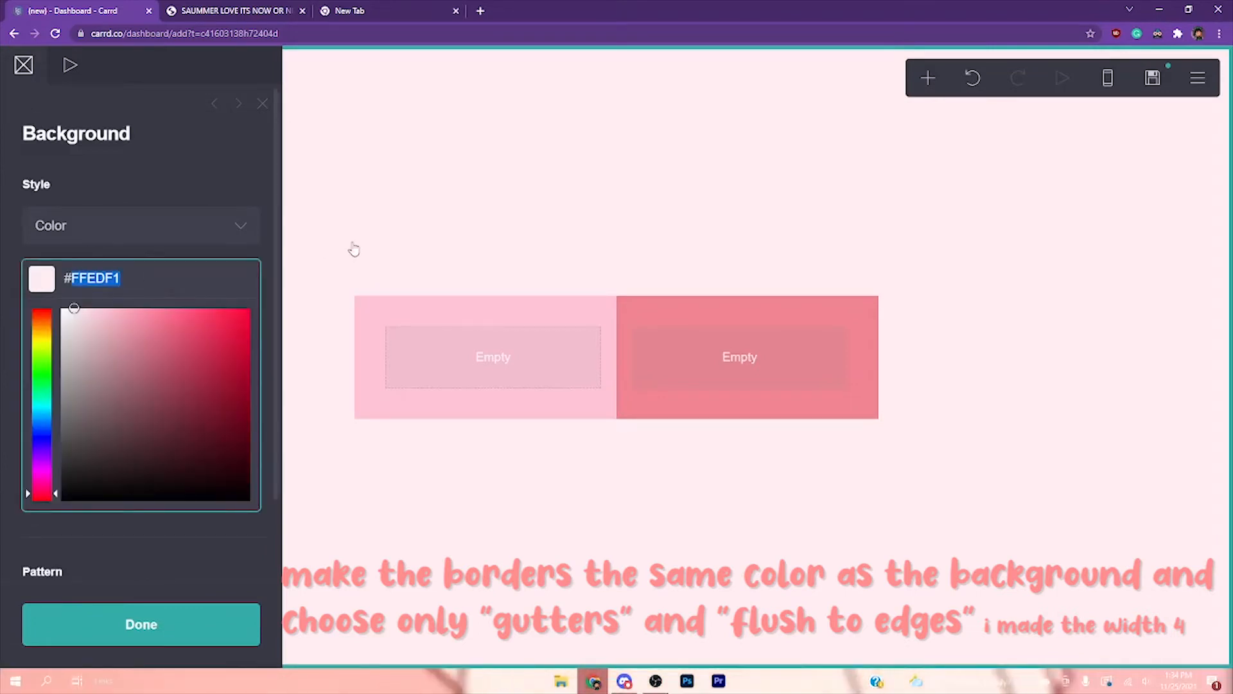
type("#FAD9E1")
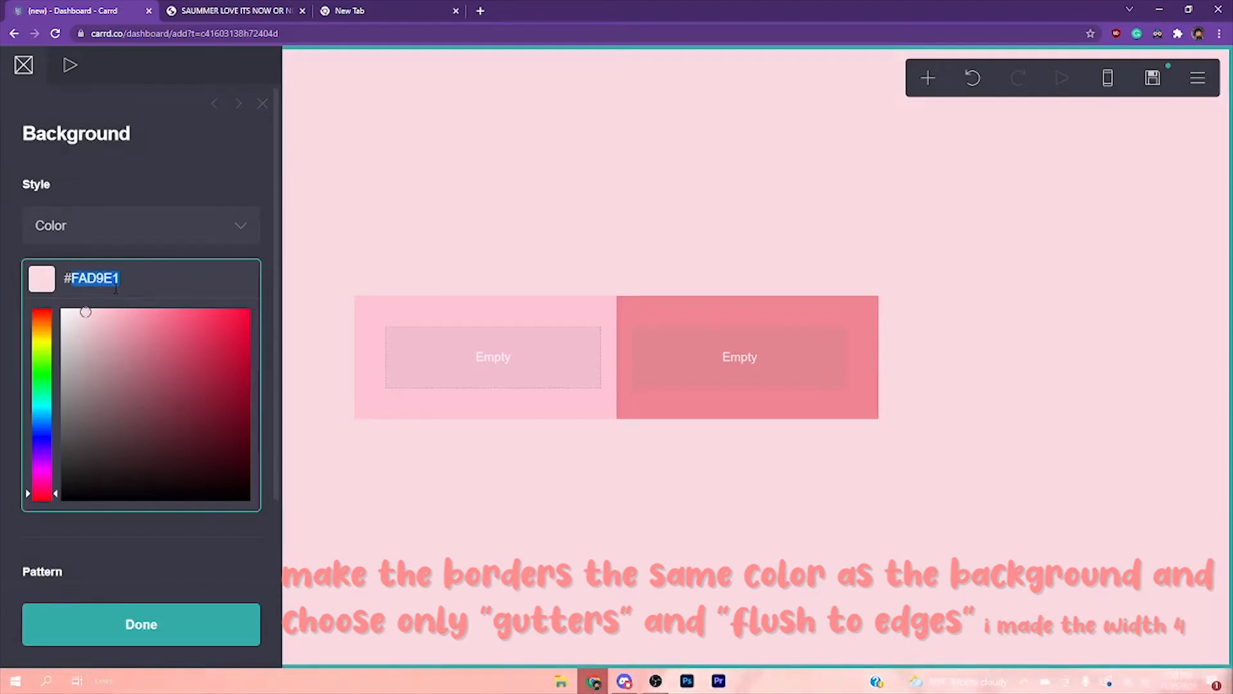
Set the two-column container's border color to #FAD9E1, matching the page background
left_click(370, 334)
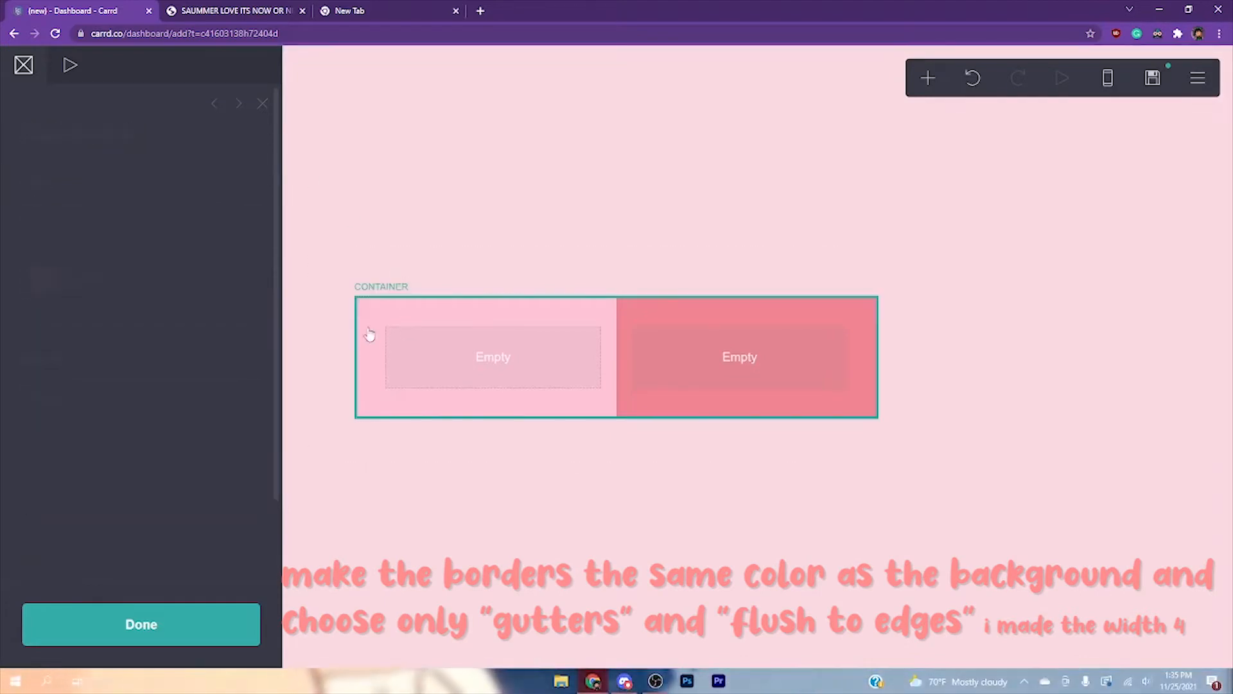
scroll(114, 384, "down", 10)
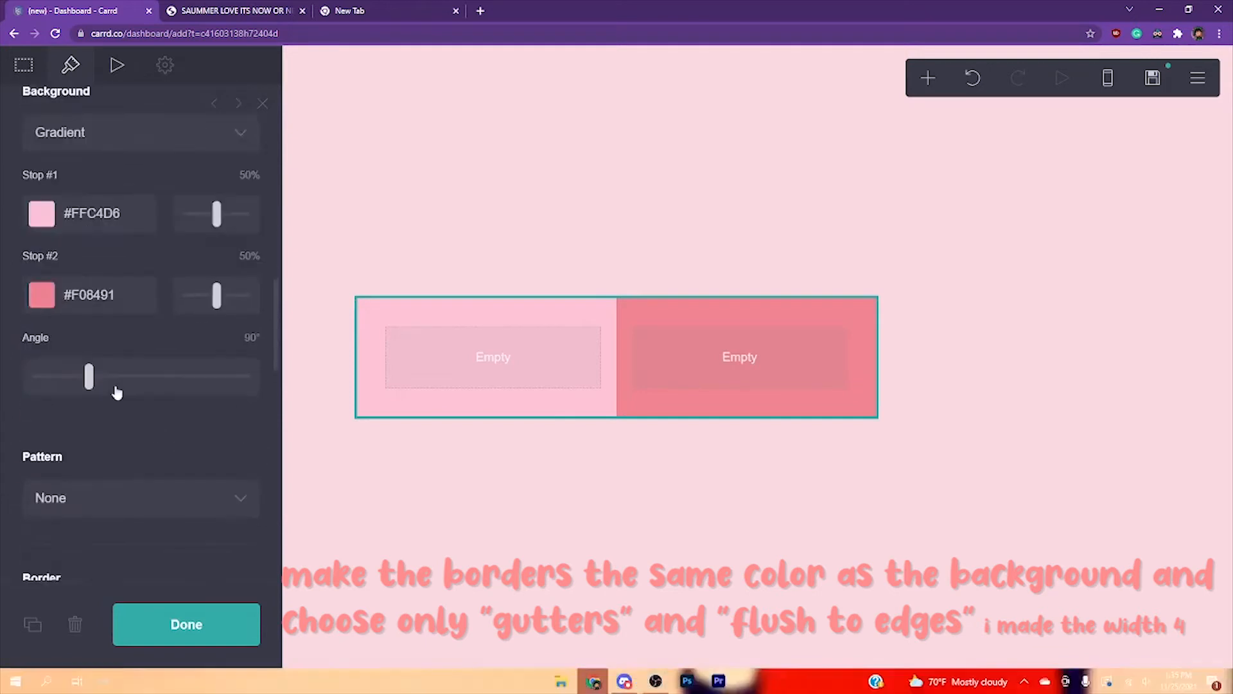
scroll(114, 384, "down", 2)
scroll(103, 346, "down", 2)
left_click(91, 361)
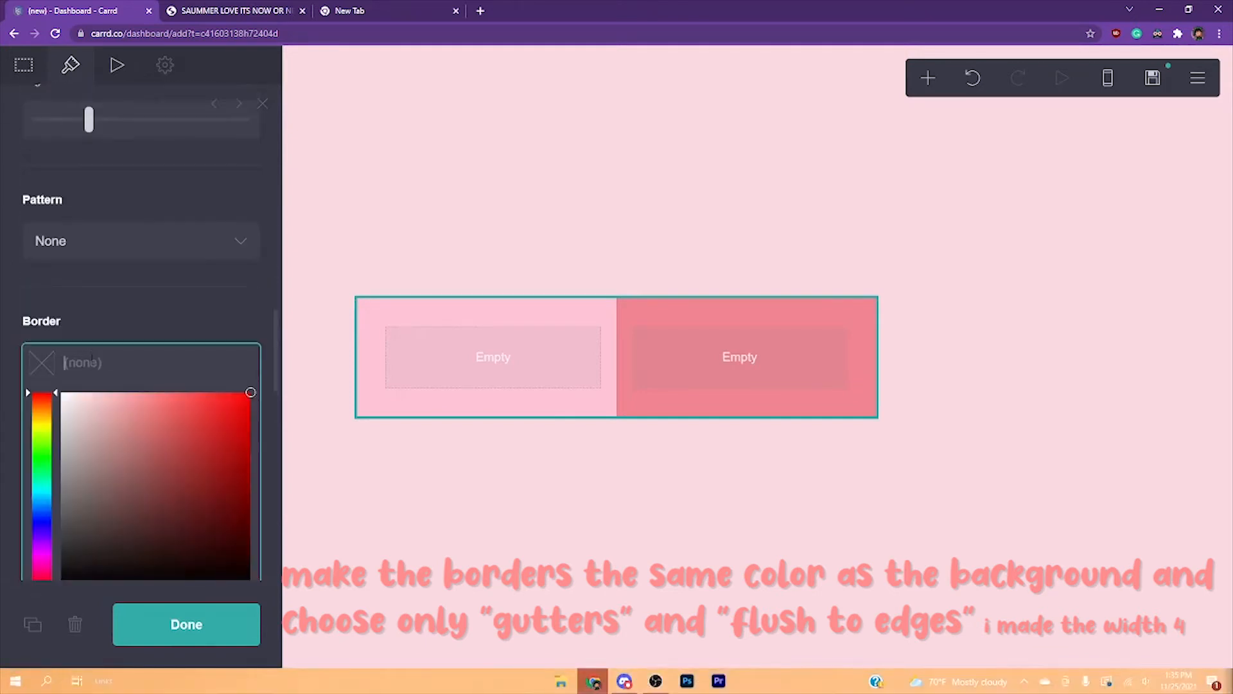
left_click(135, 330)
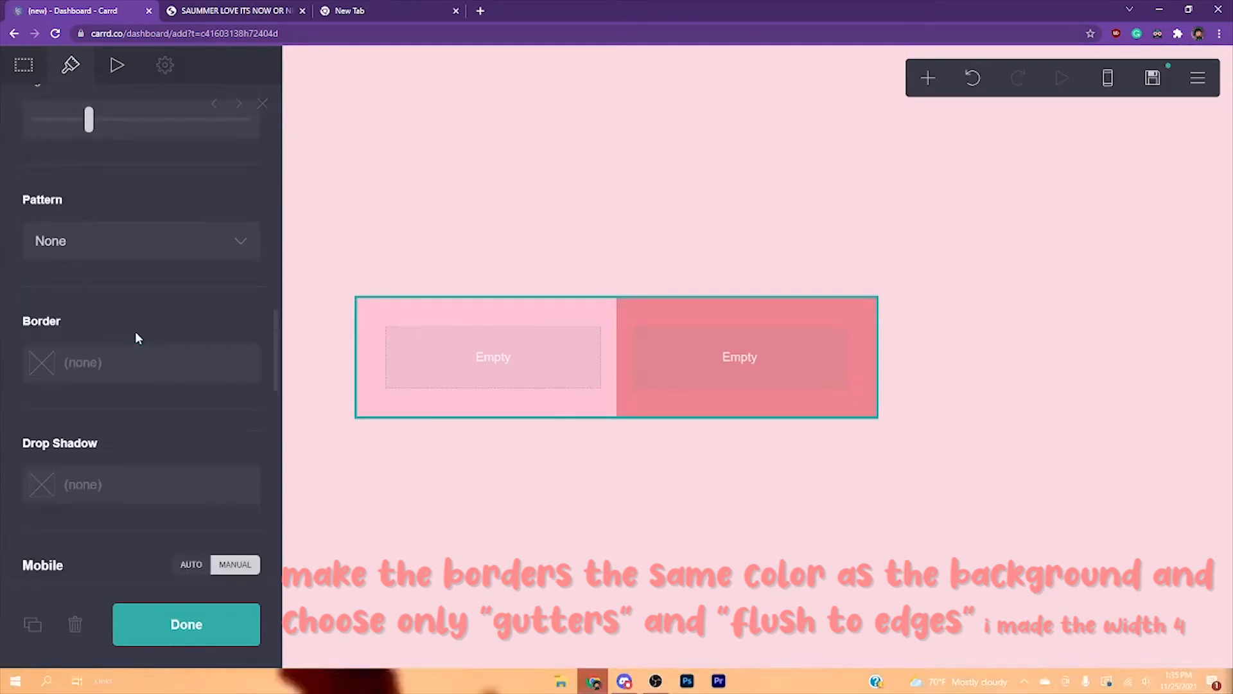
left_click(96, 363)
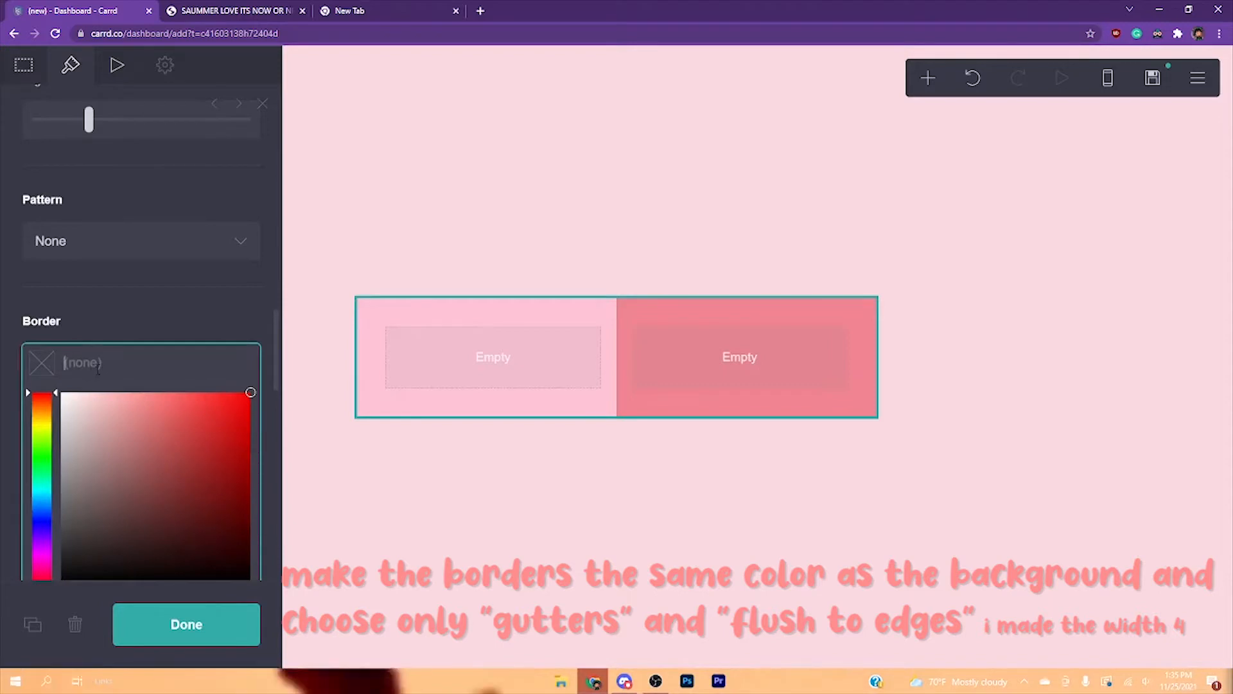
type("#FAD9E1")
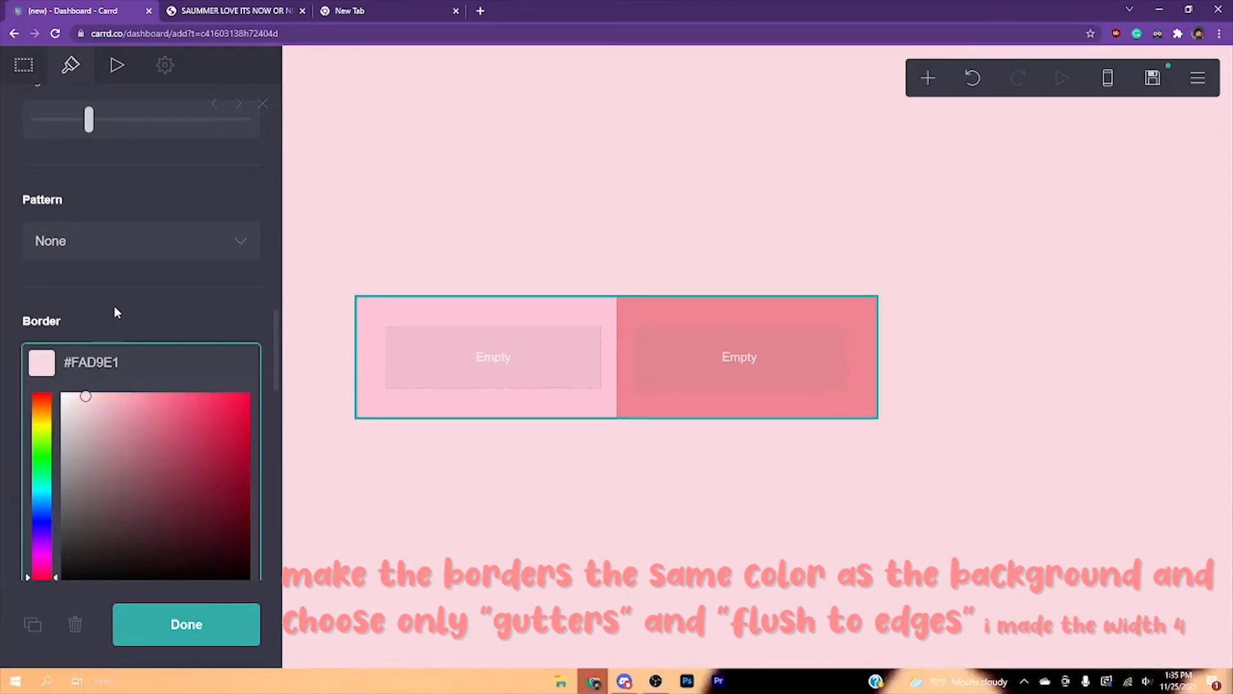
left_click(114, 311)
Set the container's border width to 4 and turn off its top, sides and bottom borders, leaving only gutters
scroll(114, 306, "down", 2)
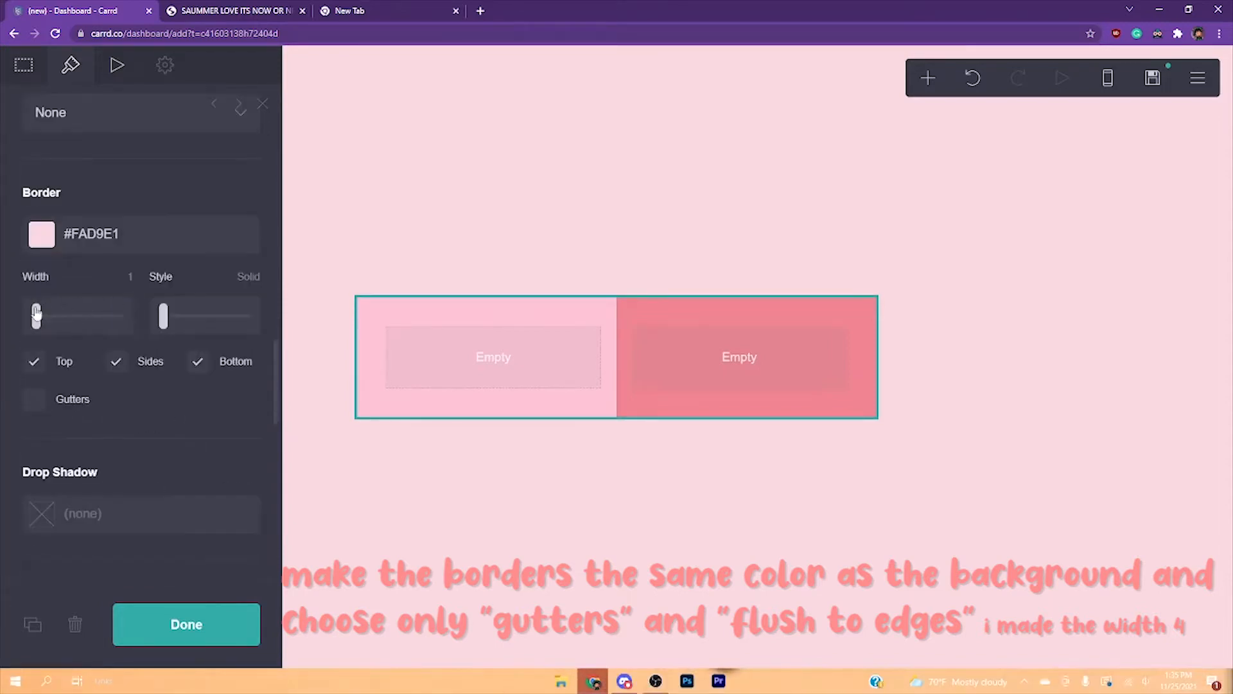
left_click_drag(49, 313, 44, 314)
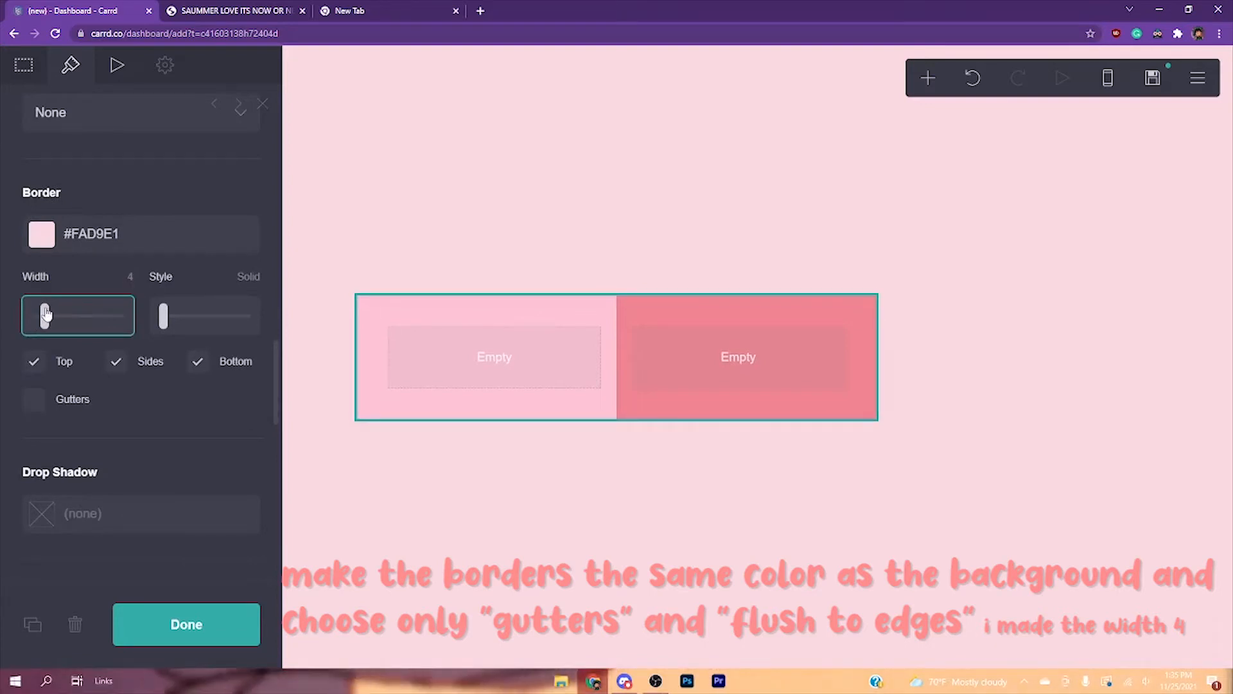
left_click(37, 361)
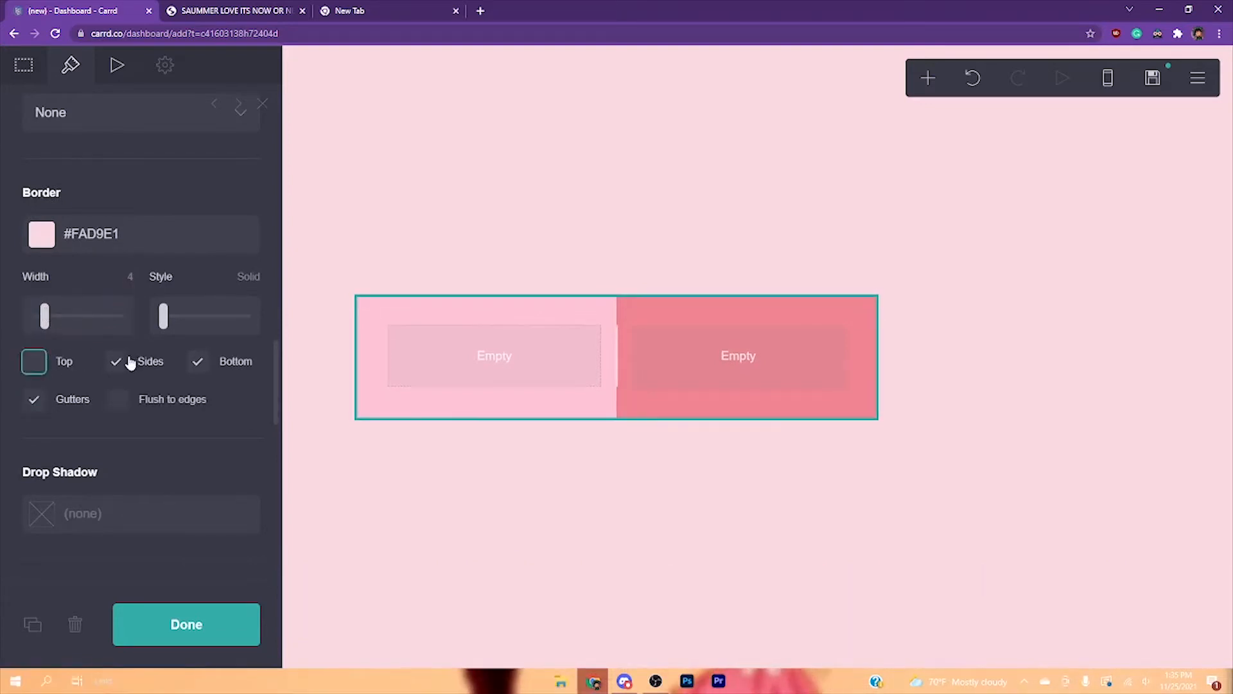
left_click(116, 361)
left_click(197, 361)
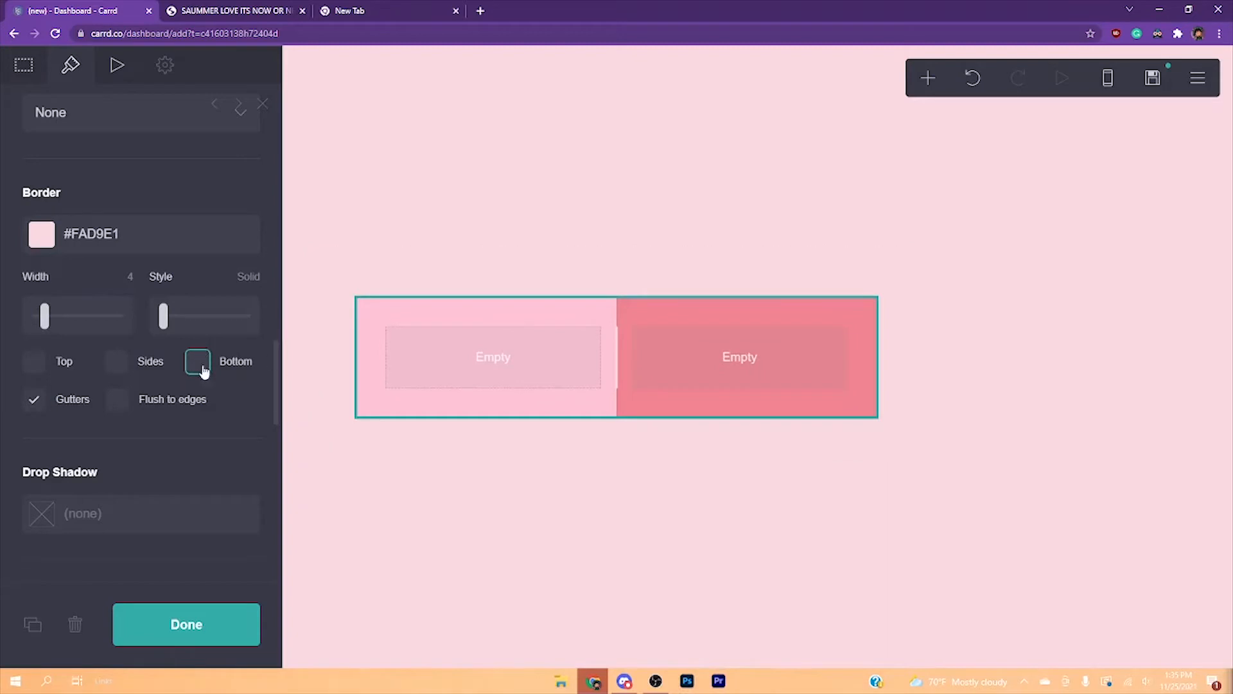
Make the container's gutter border flush to edges, keeping the solid style and width 4, and finish editing the container
left_click_drag(167, 311, 205, 311)
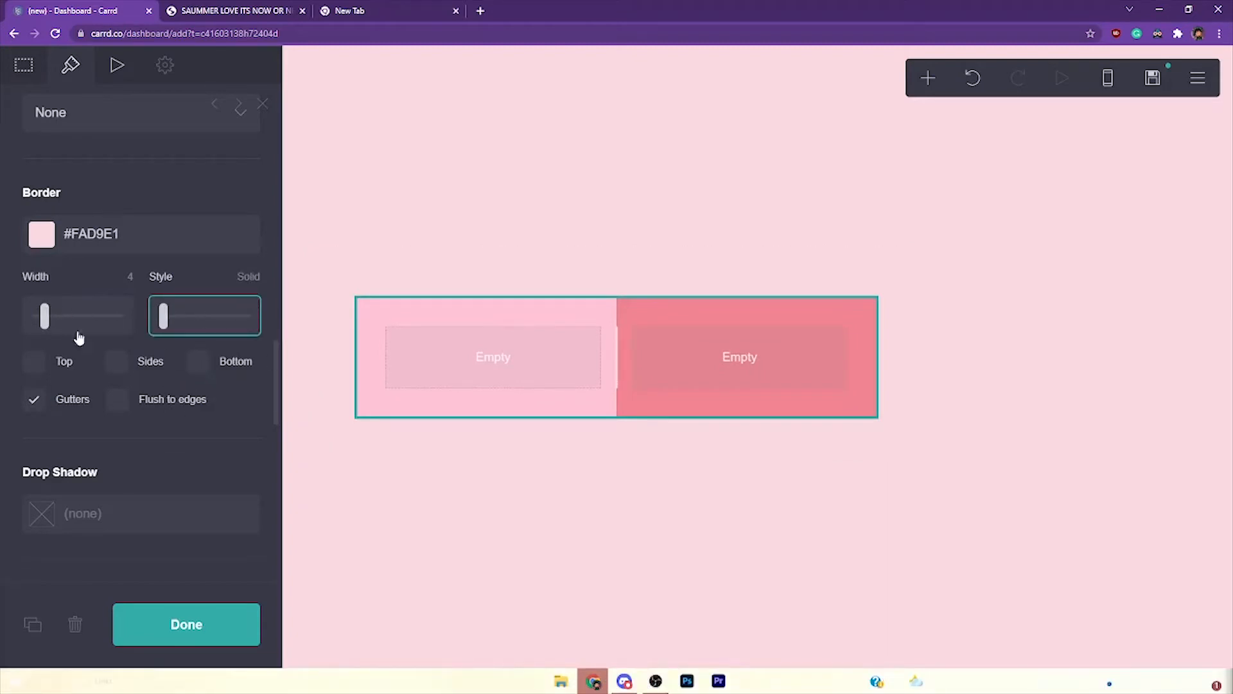
left_click(241, 441)
mouse_move(46, 311)
left_mouse_down()
mouse_move(103, 312)
mouse_move(47, 311)
left_mouse_up()
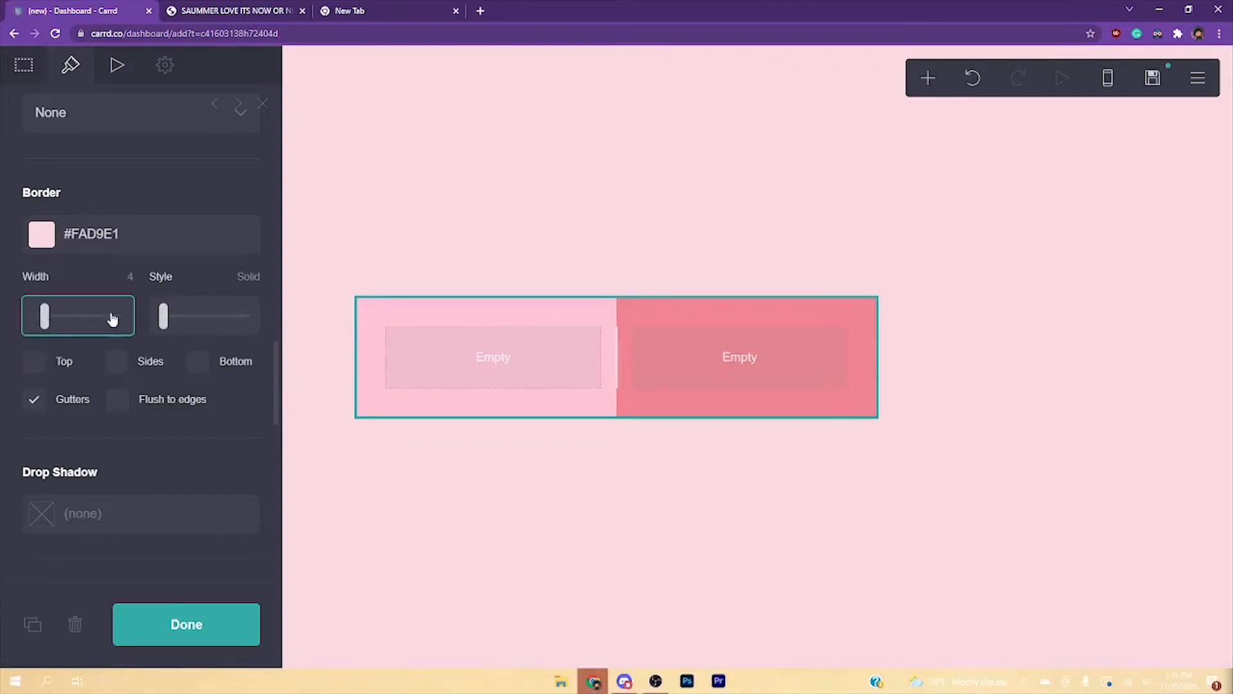
left_click(118, 400)
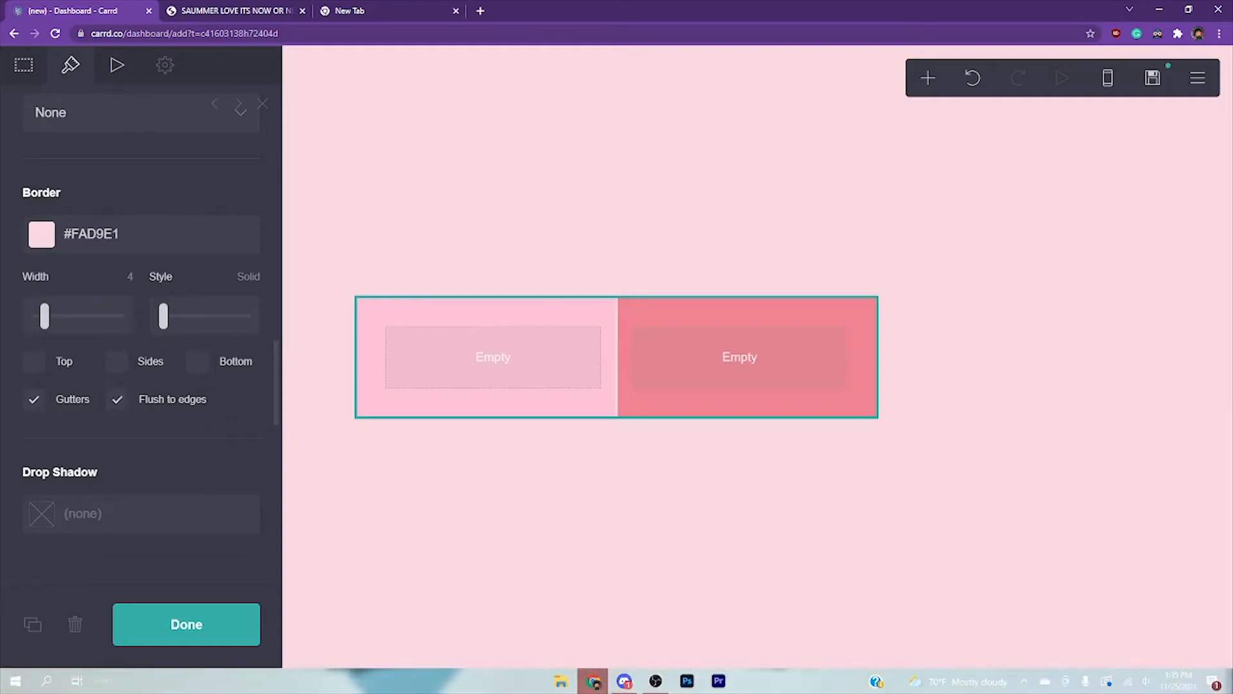
left_click(172, 621)
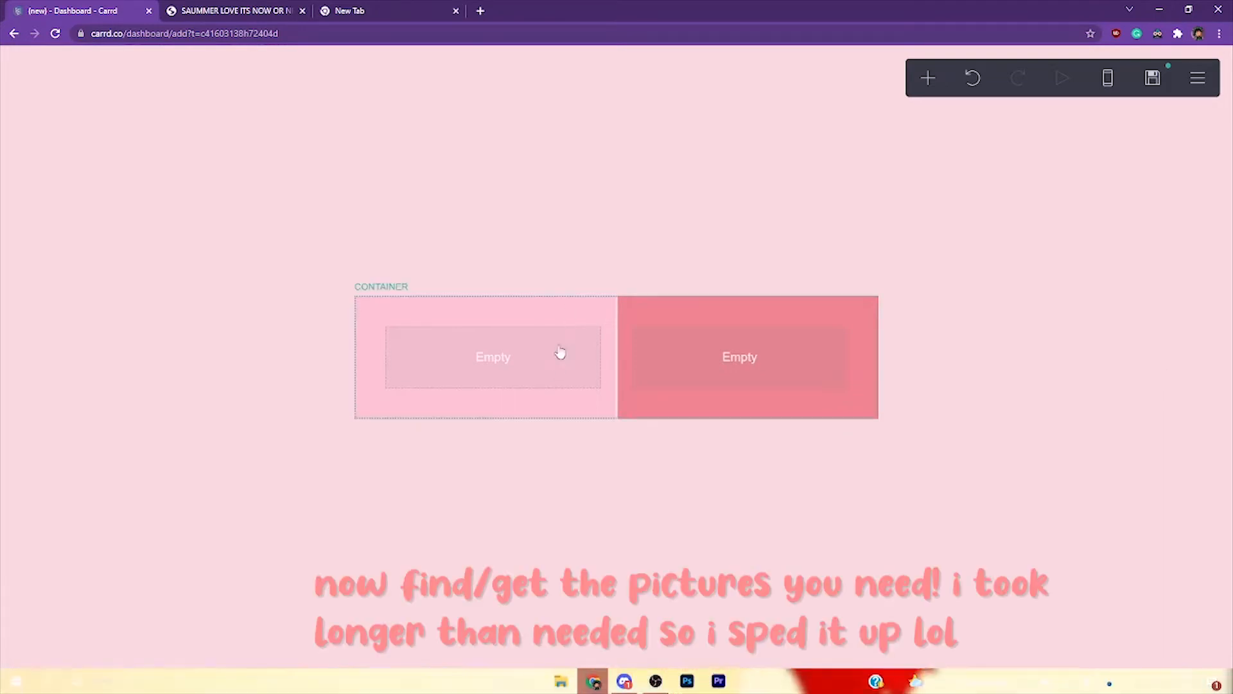
Search Google Images for "ccs magazine" in a separate browser tab
left_click(480, 12)
left_click(416, 8)
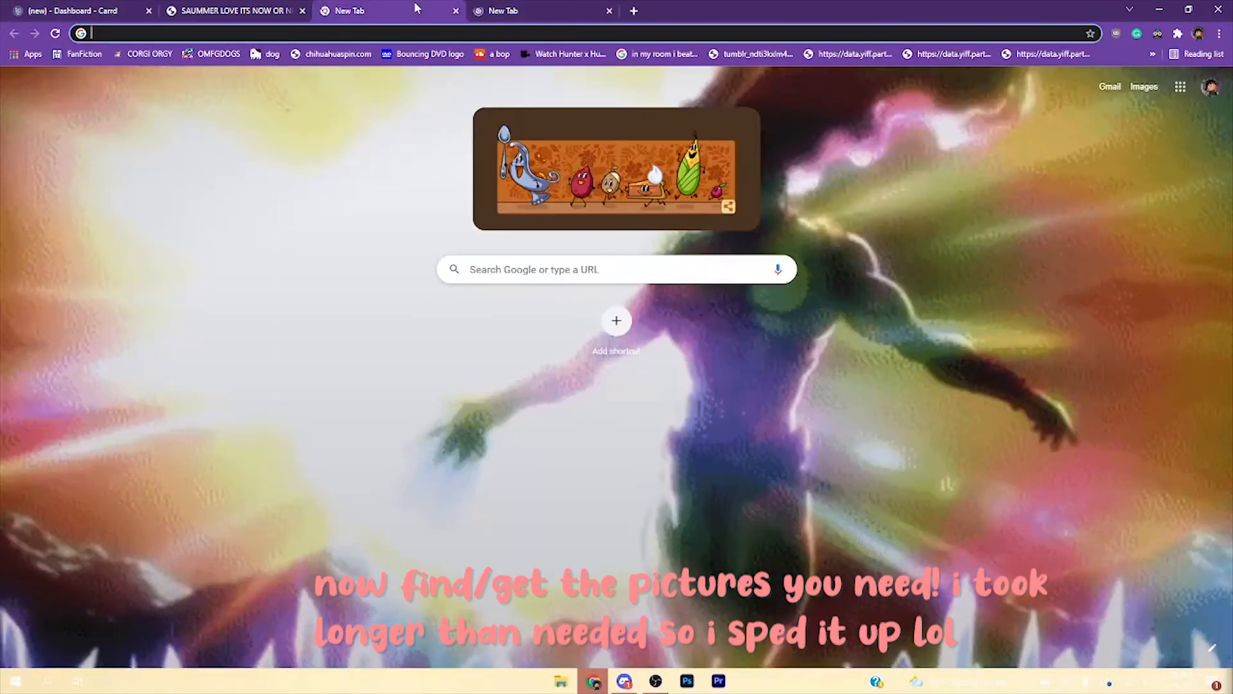
type("ccs ")
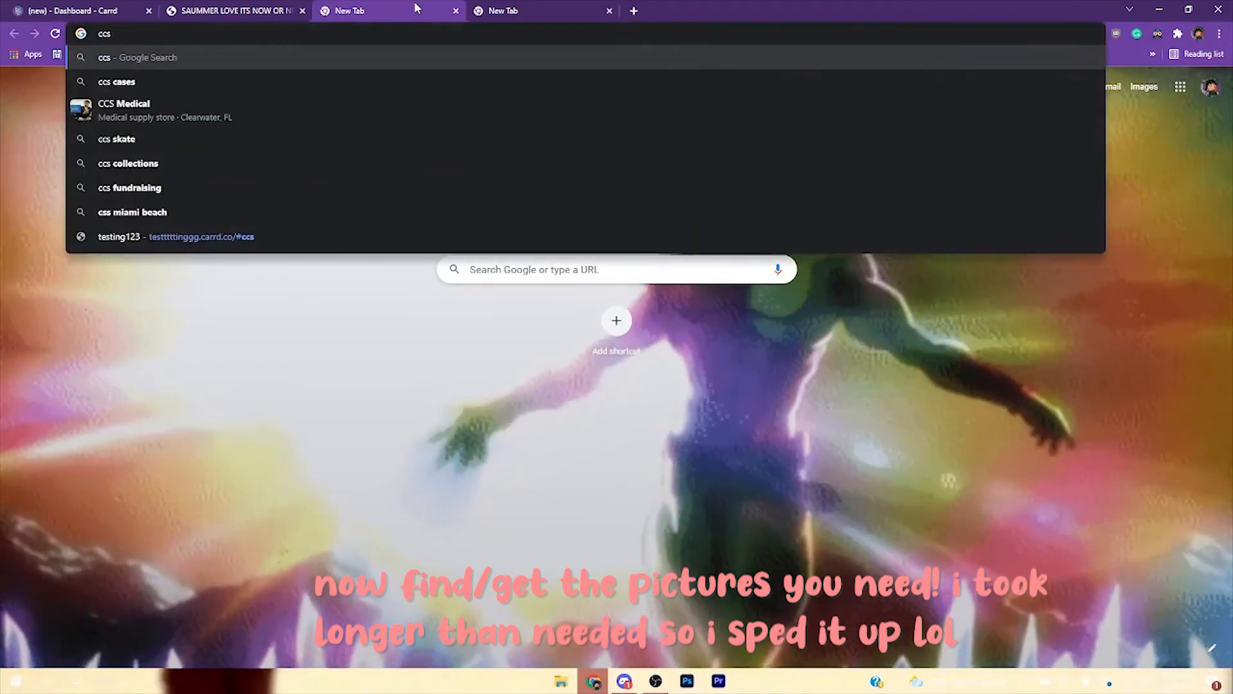
type("mag")
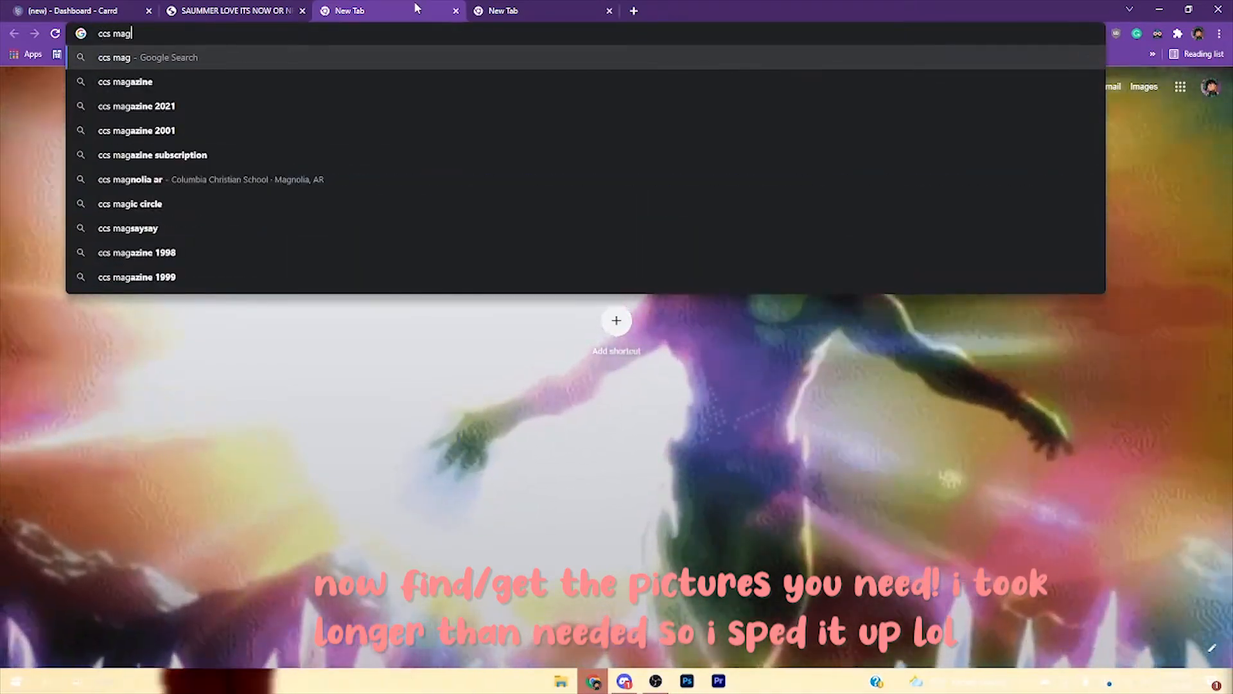
key("Down")
key("Return")
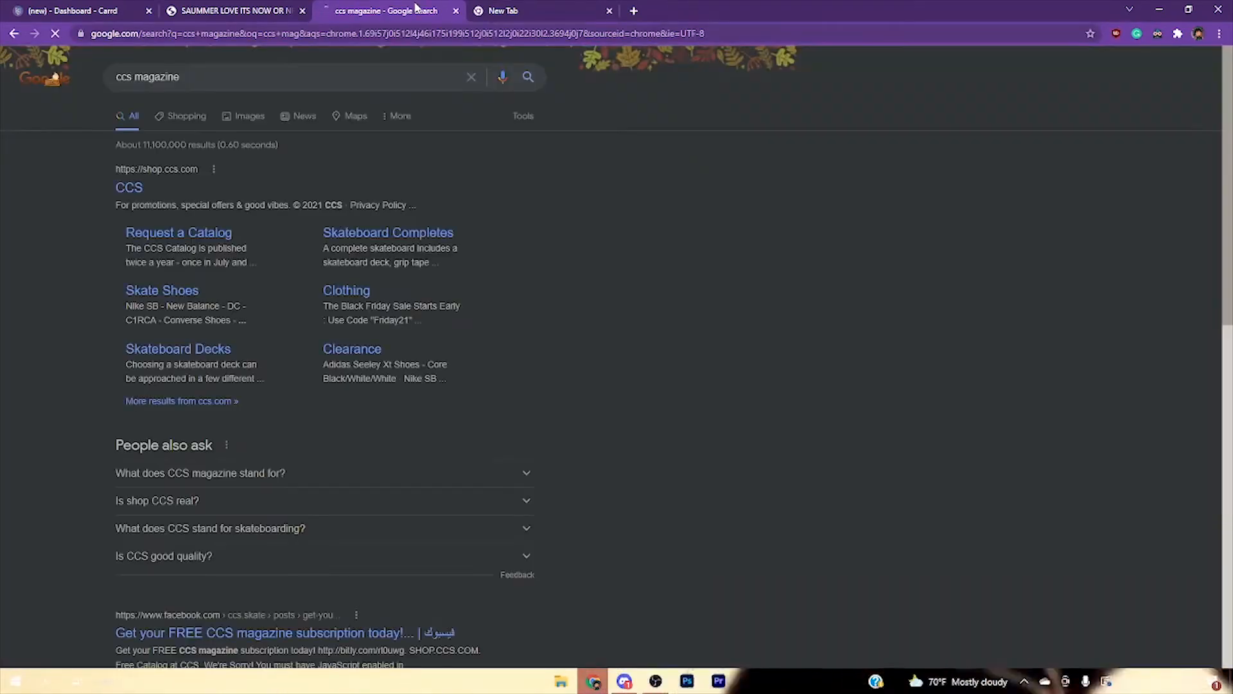
left_click(232, 117)
Replace the search with a Google search for "cardcaptor sakura mags"
left_click(374, 34)
key("BackSpace")
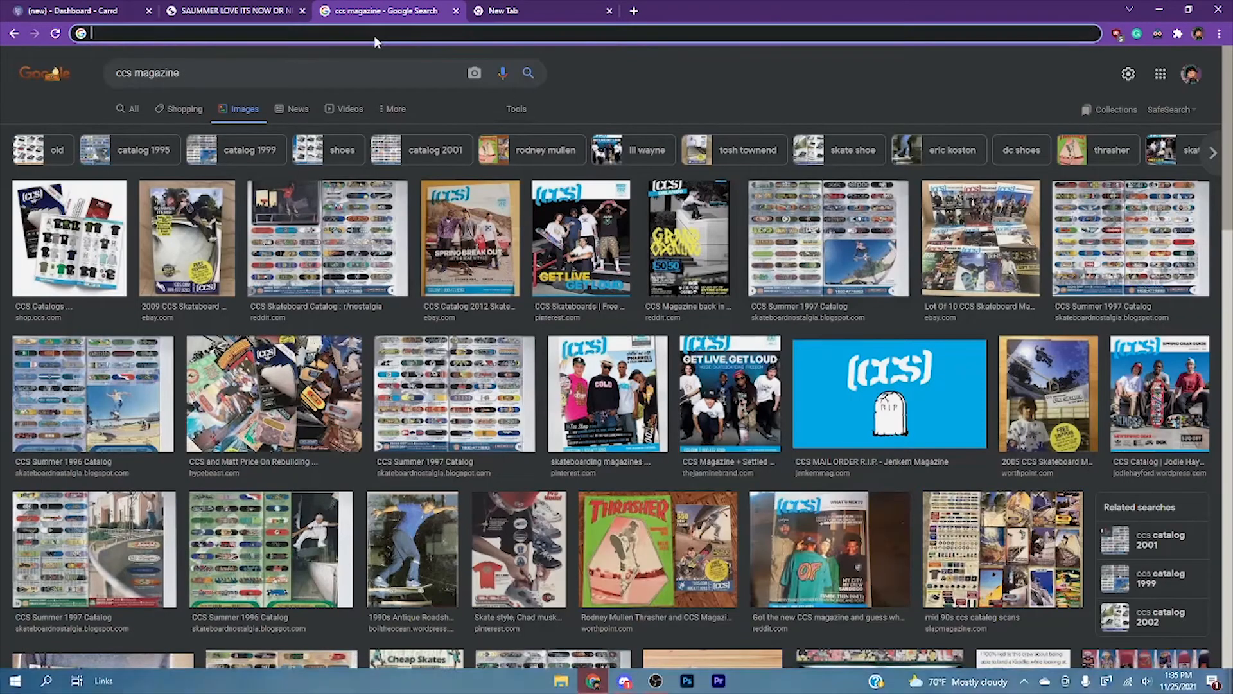
type("cardcaptor sak")
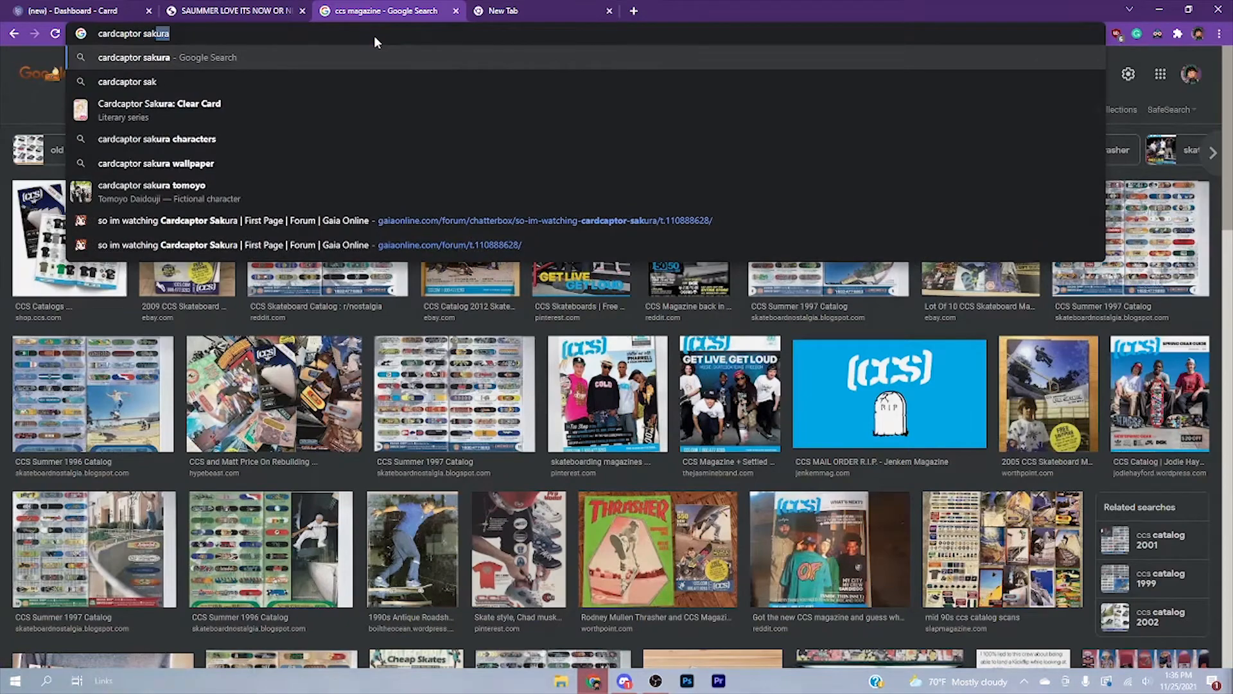
type("ura mag")
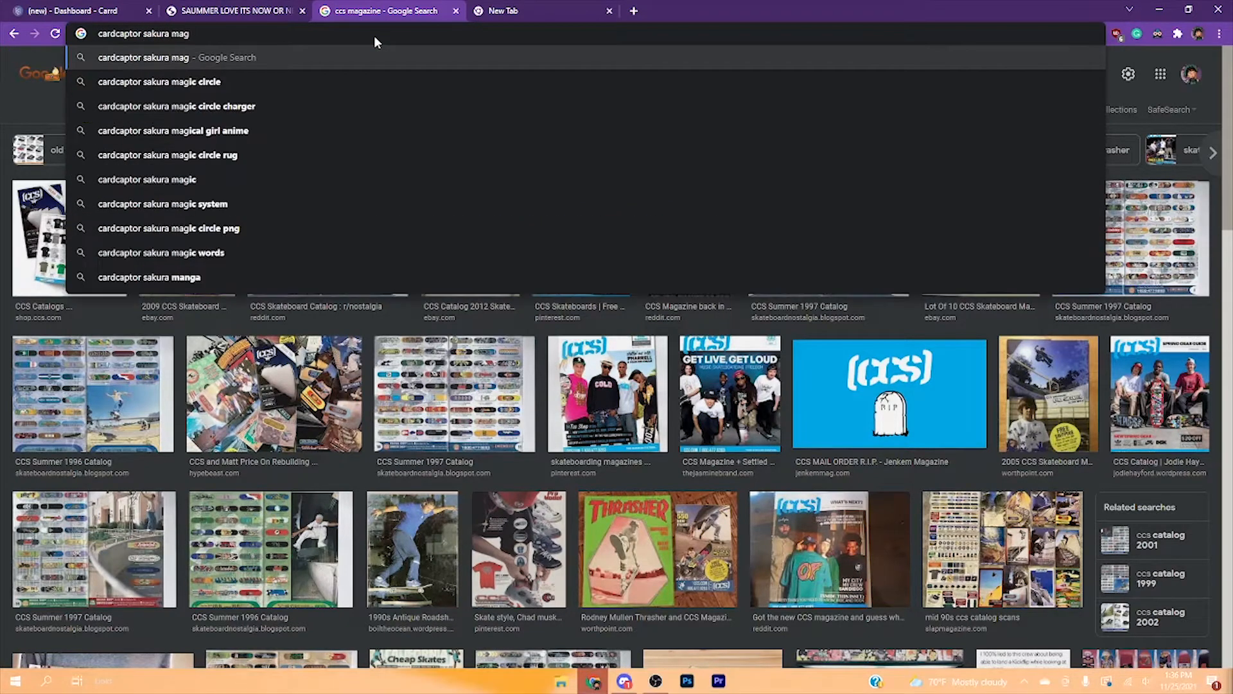
type("s")
key("Return")
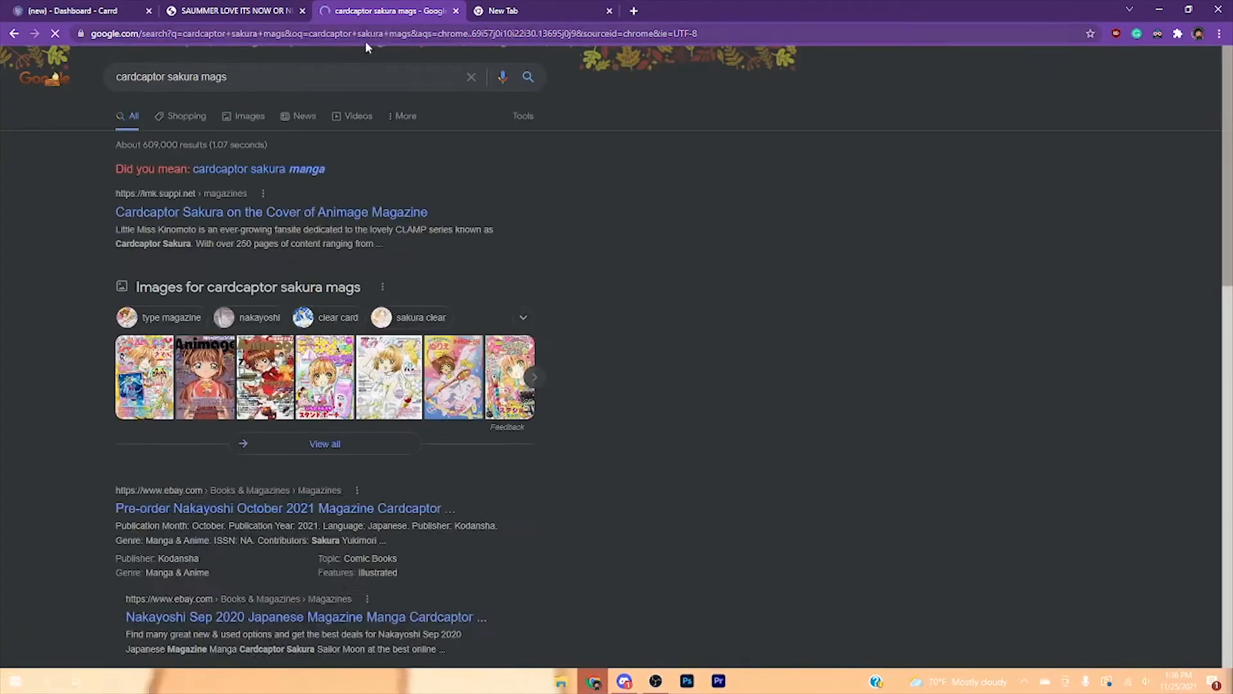
Browse the magazine image results and preview the Zerochan cover of Sakura wearing a light-blue top hat
left_click(327, 376)
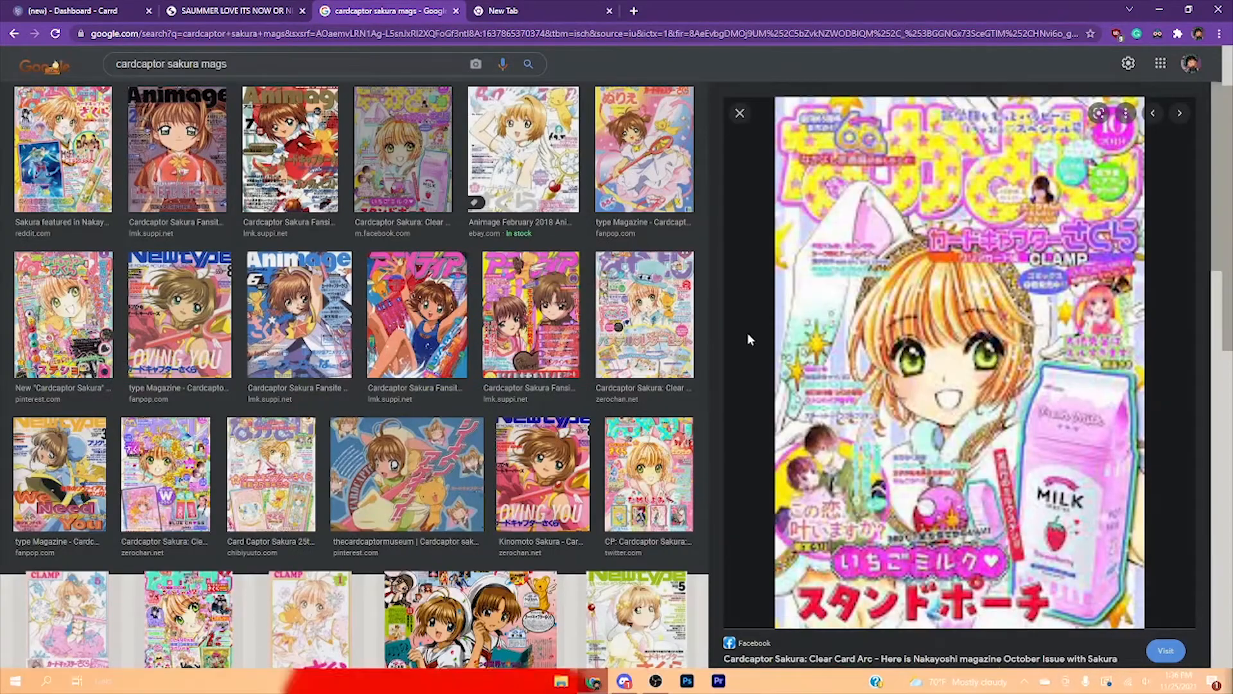
left_click(647, 312)
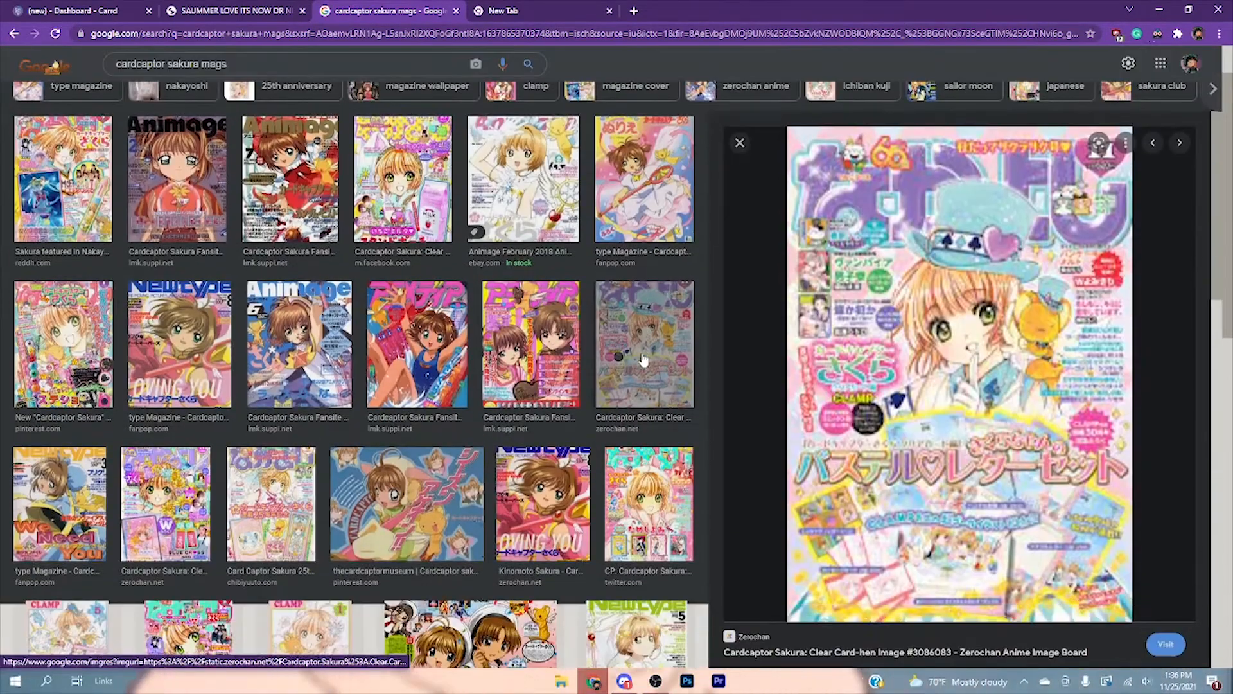
left_click(1157, 34)
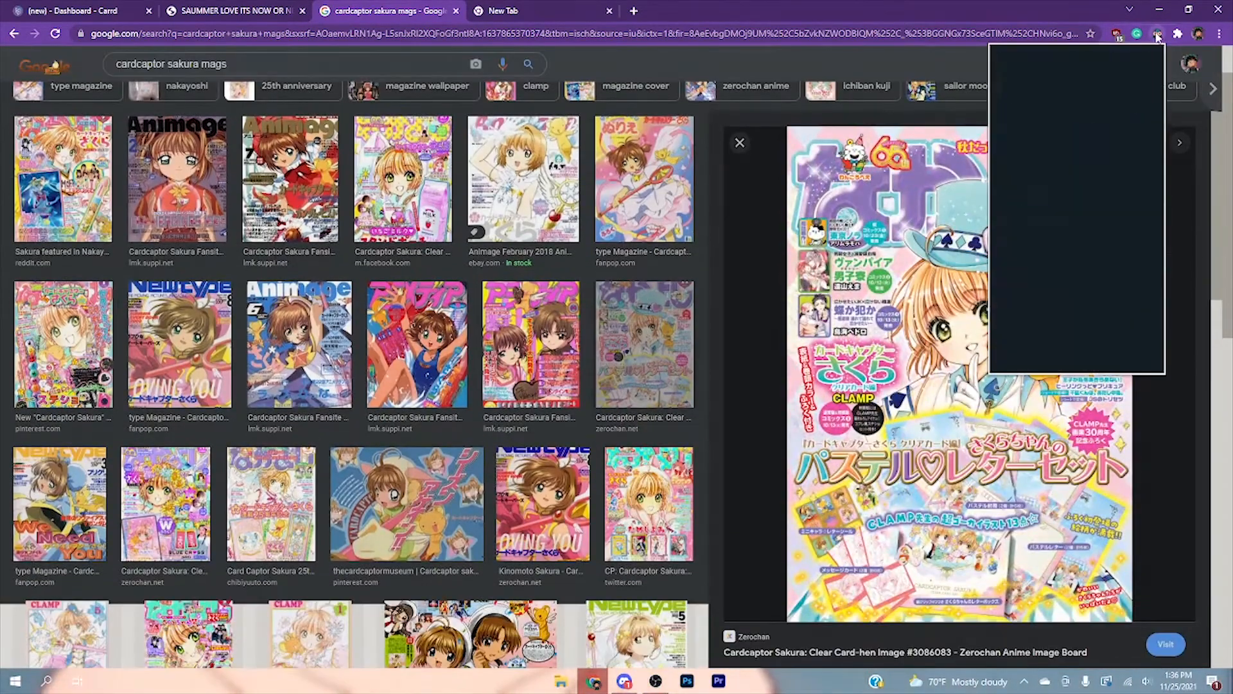
left_click(1042, 84)
left_click(773, 121)
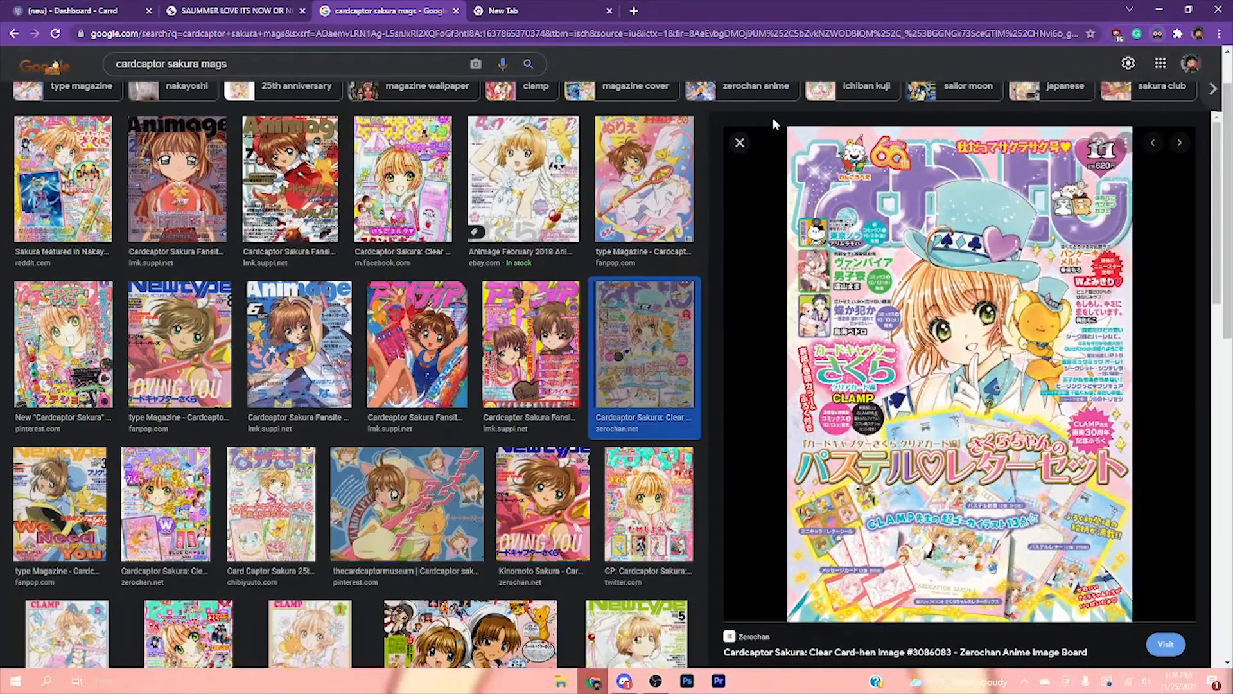
Return to the Carrd editor and reorder its browser tab so it sits beside the image search tab
left_click(254, 9)
left_click(63, 11)
left_click_drag(63, 10, 257, 10)
Select the two-column container and add an image element to its light pink column
left_click(589, 304)
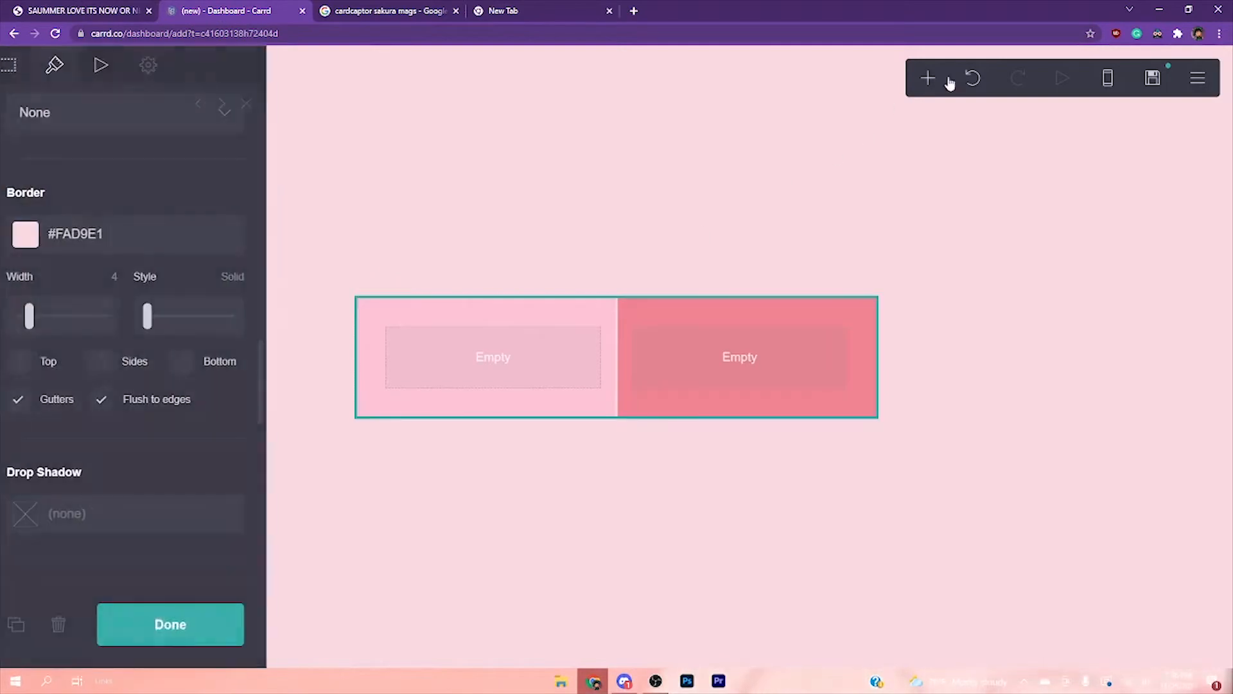
left_click(928, 78)
left_click(738, 180)
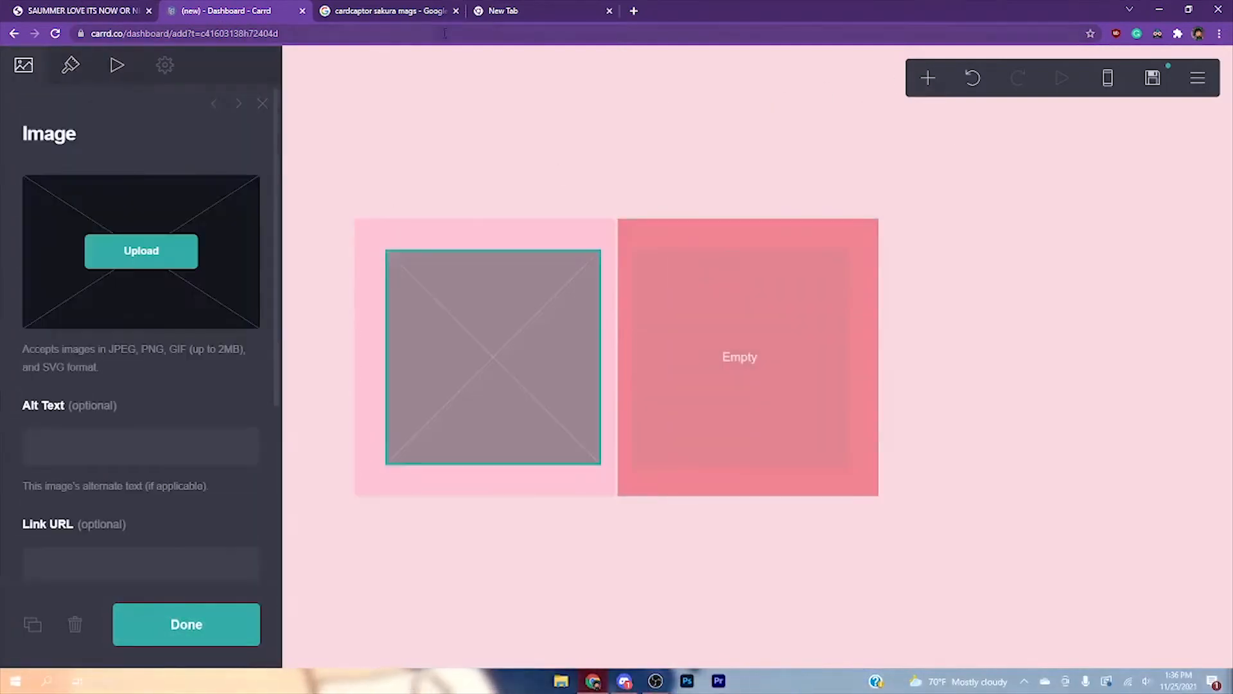
Upload the previewed Sakura magazine cover to the image element and crop it to her face, hat and the yellow mascot
left_click(379, 13)
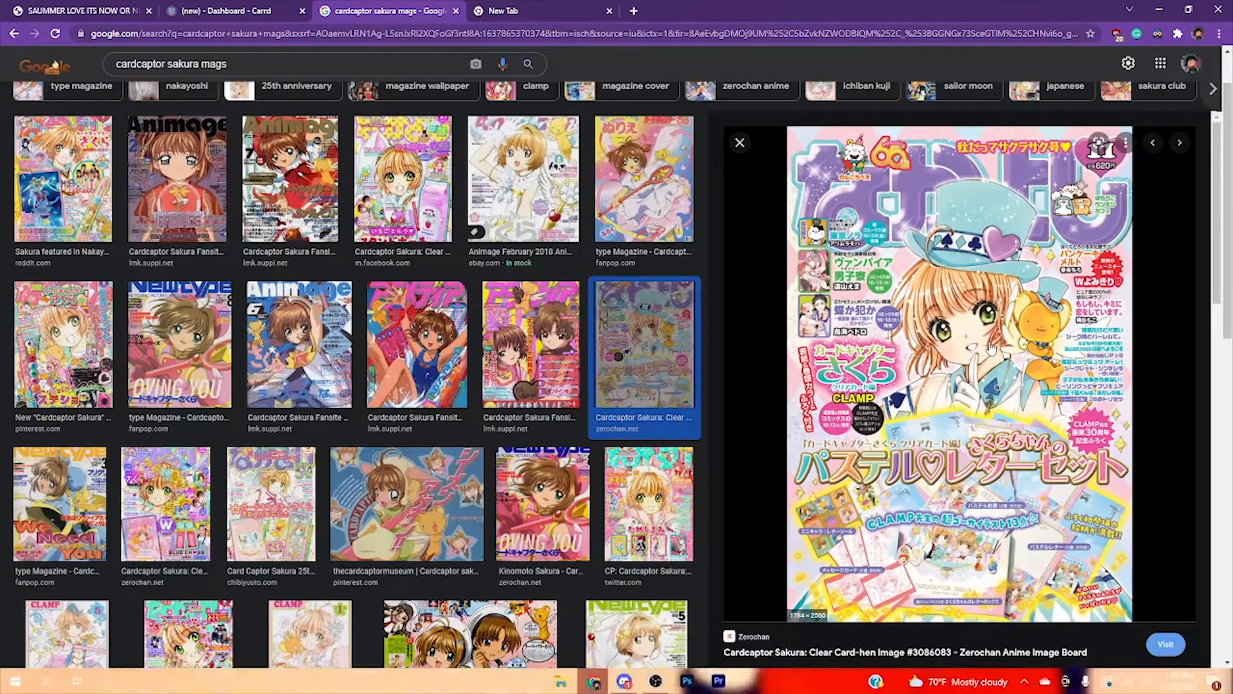
left_click_drag(957, 360, 184, 256)
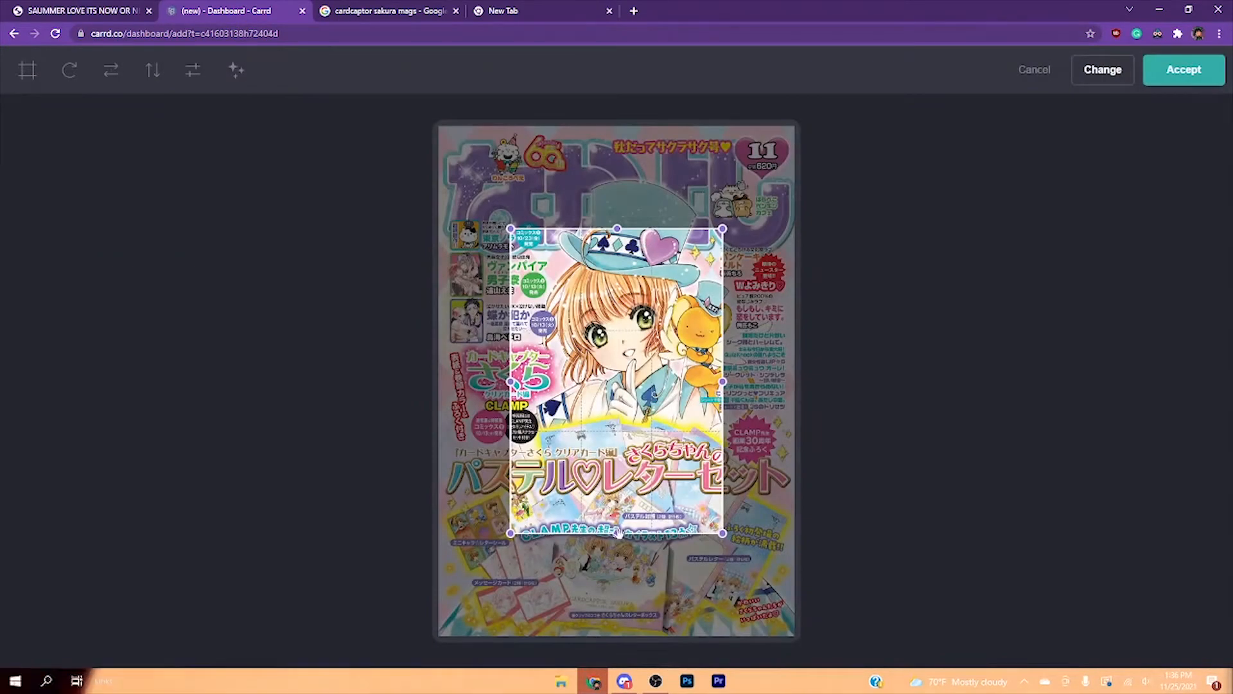
left_click_drag(617, 533, 628, 432)
left_click_drag(628, 386, 639, 374)
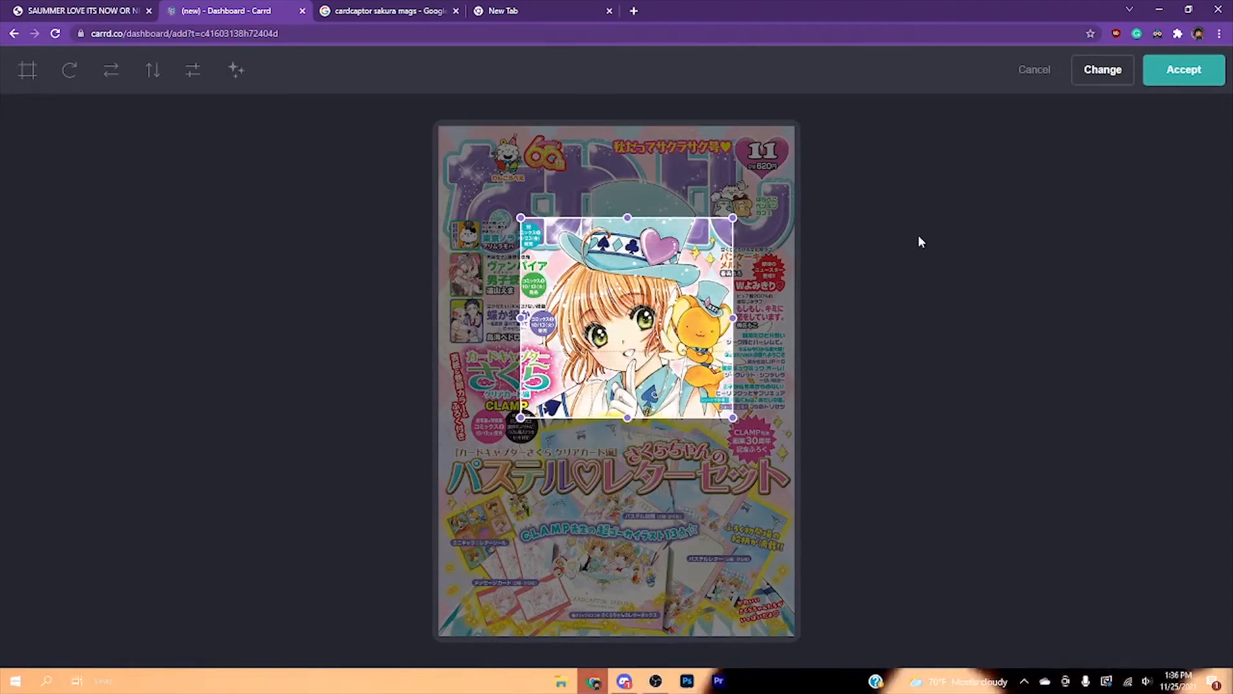
left_click(1188, 71)
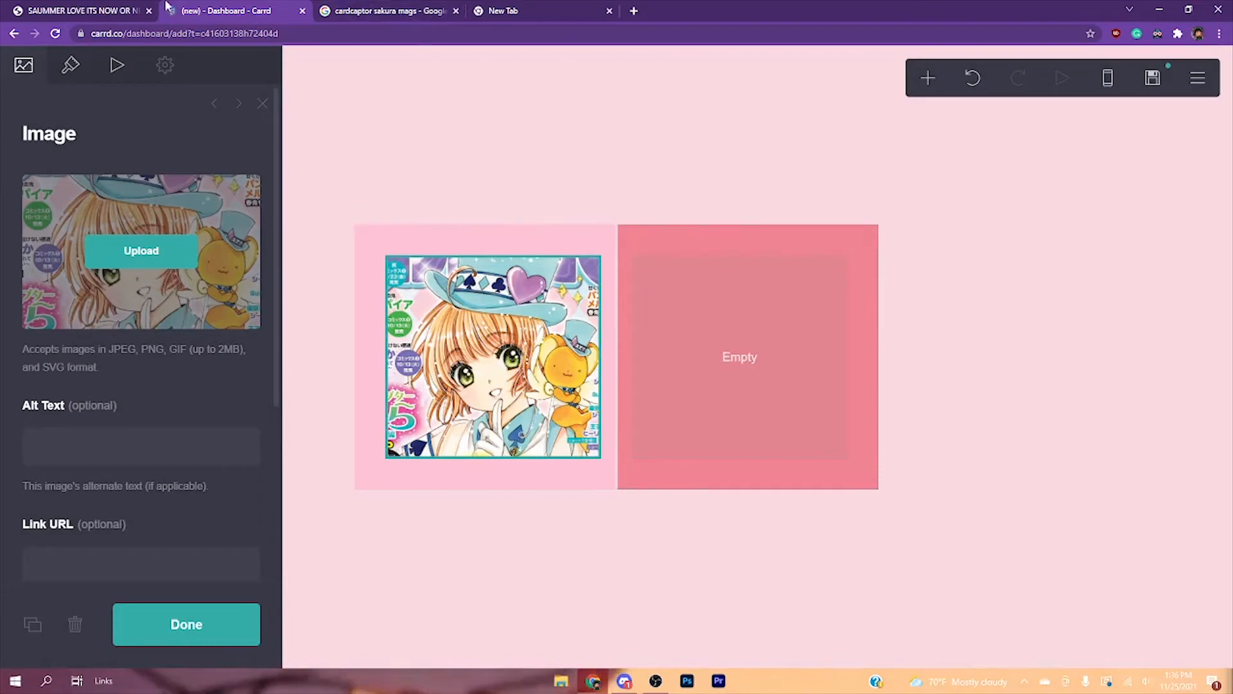
left_click(92, 12)
left_click(190, 14)
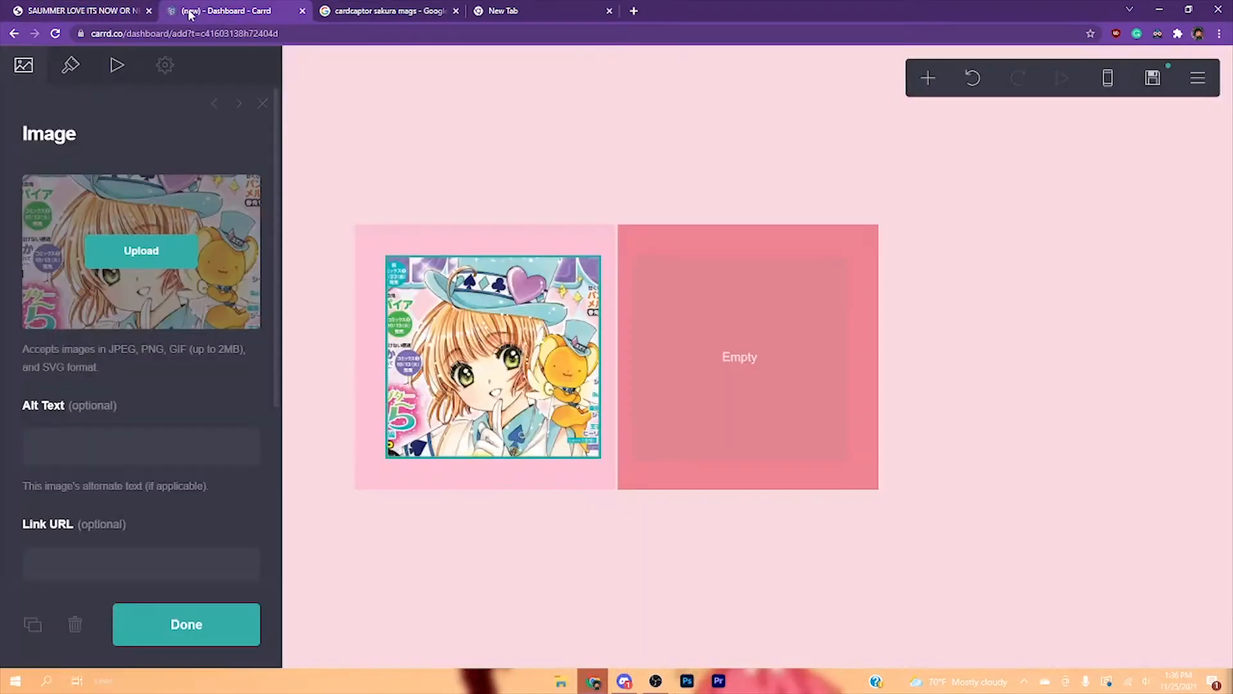
Add a text element below the magazine image and enter the page owner's name in capitals with an exclamation mark
left_click(915, 80)
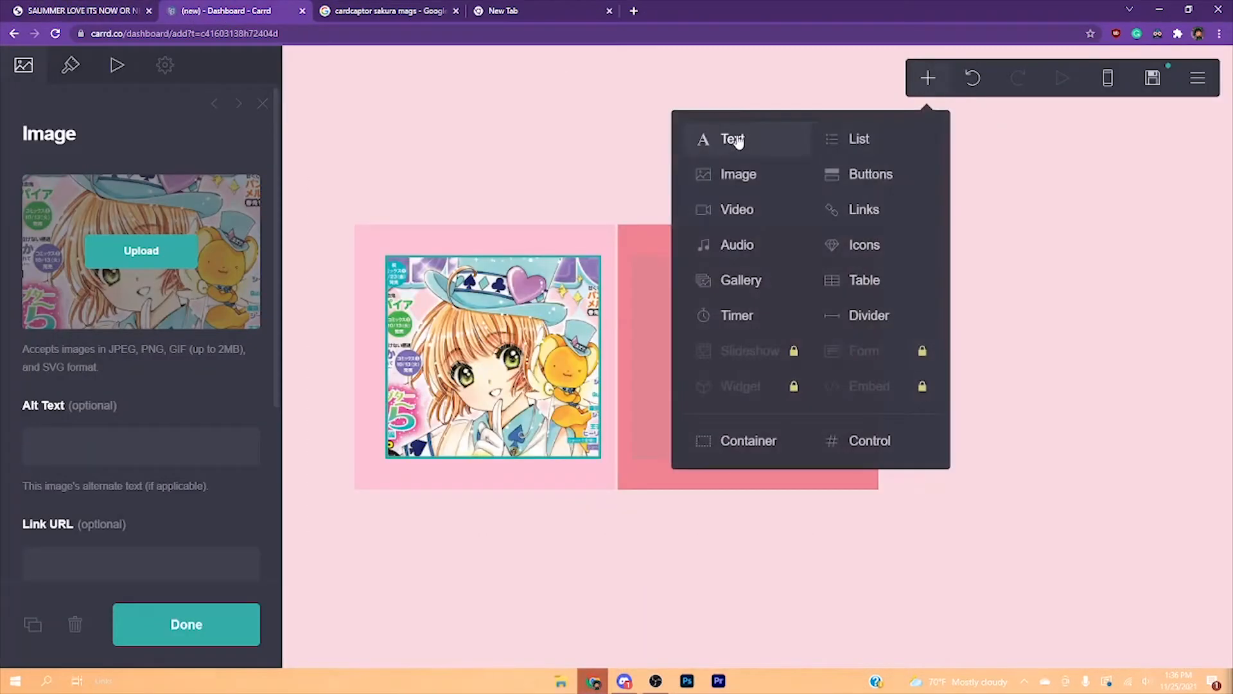
left_click(732, 136)
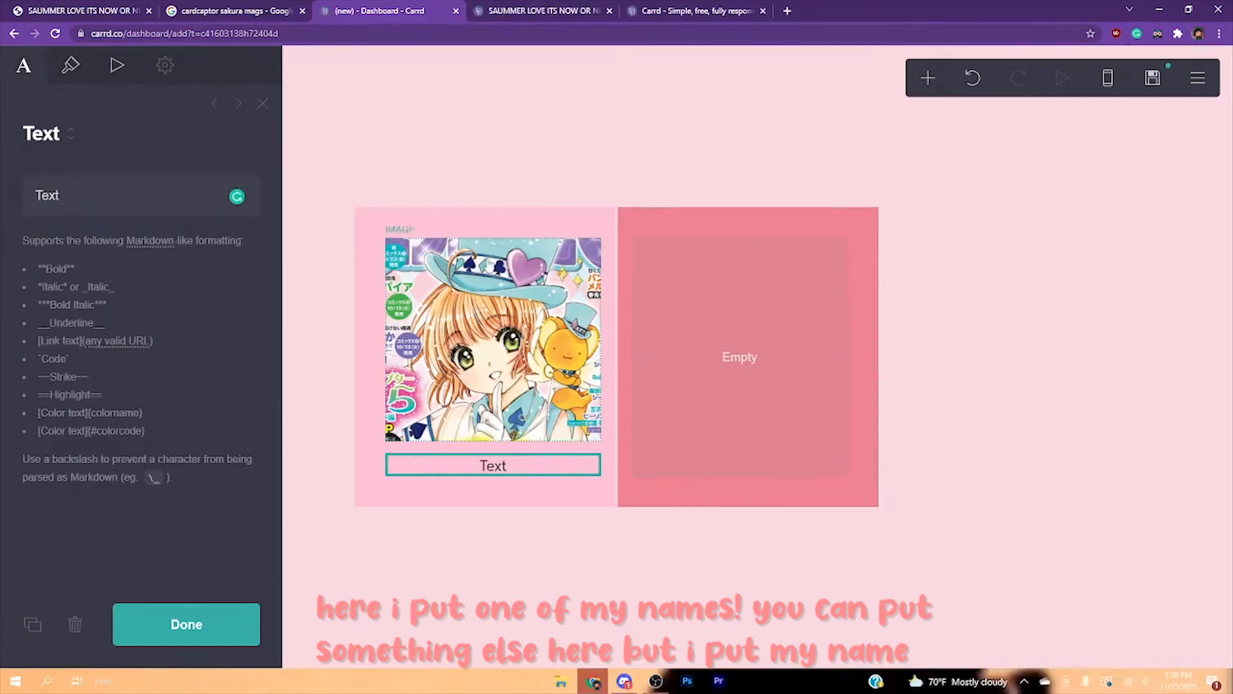
left_click(524, 12)
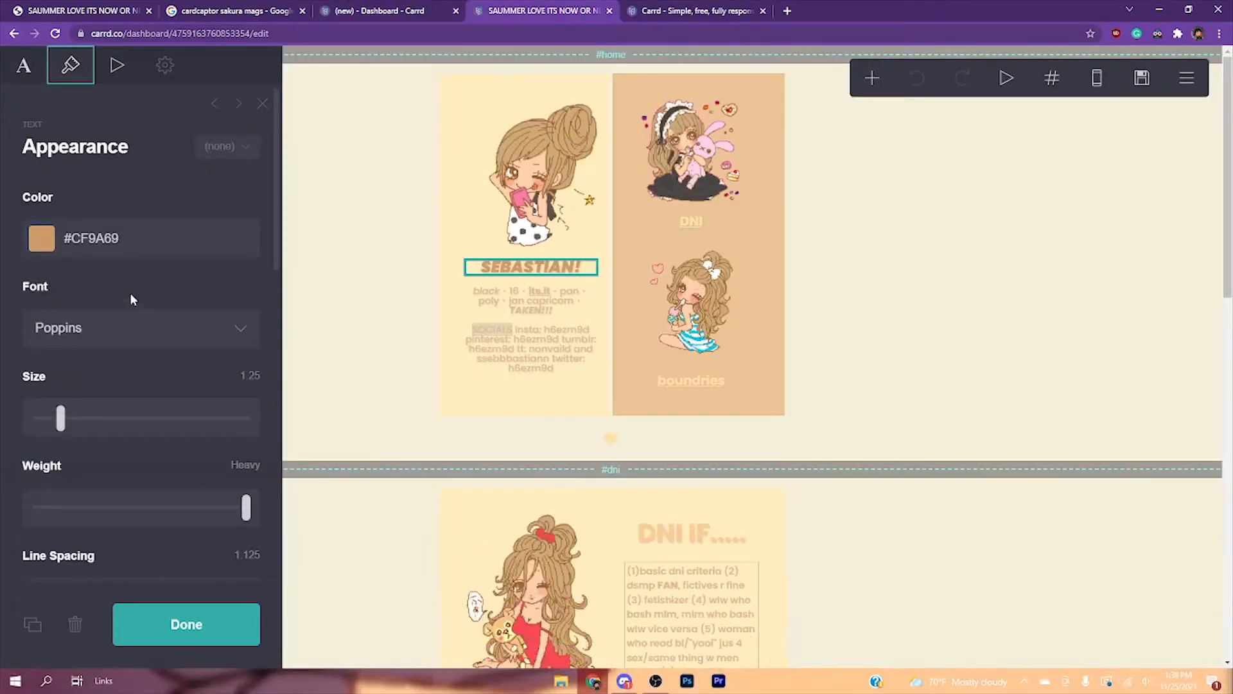
left_click(345, 7)
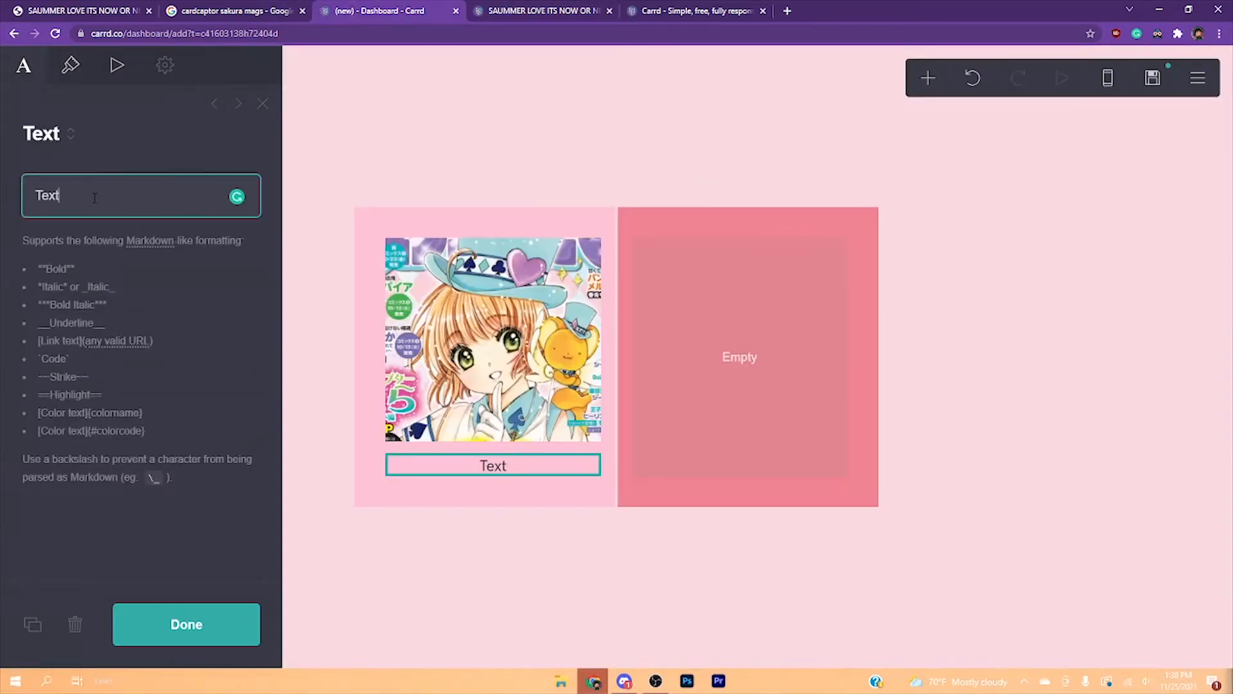
key("BackSpace")
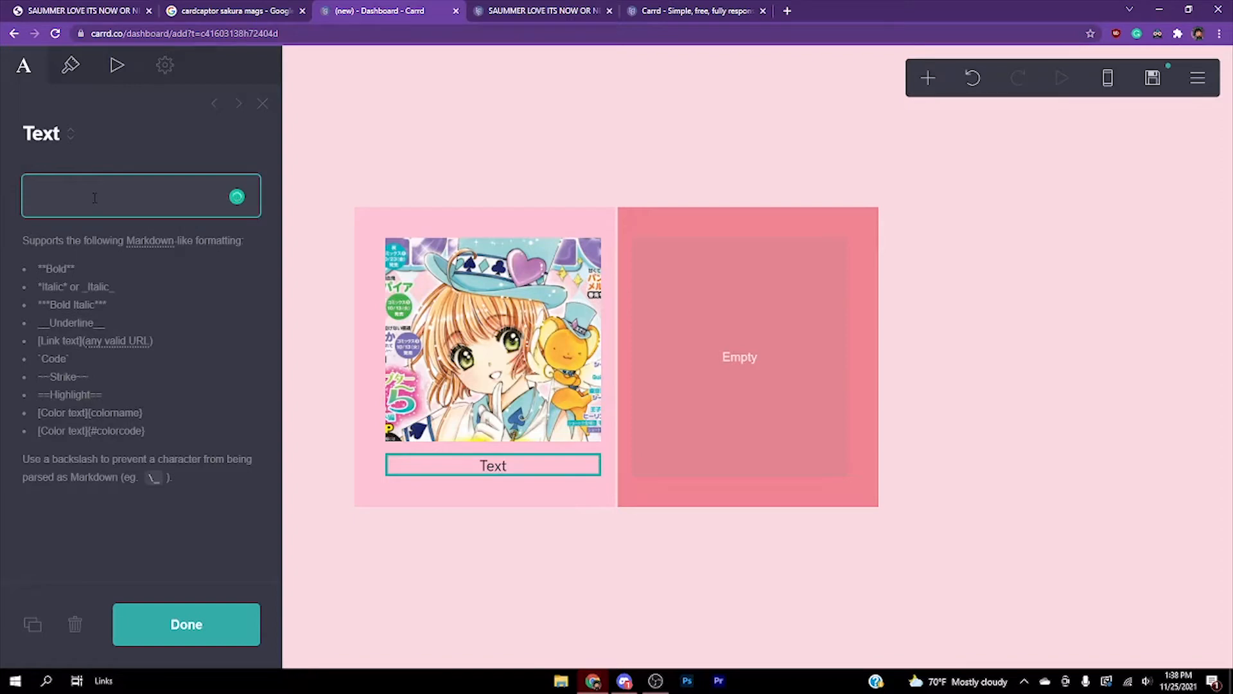
type("VALEN")
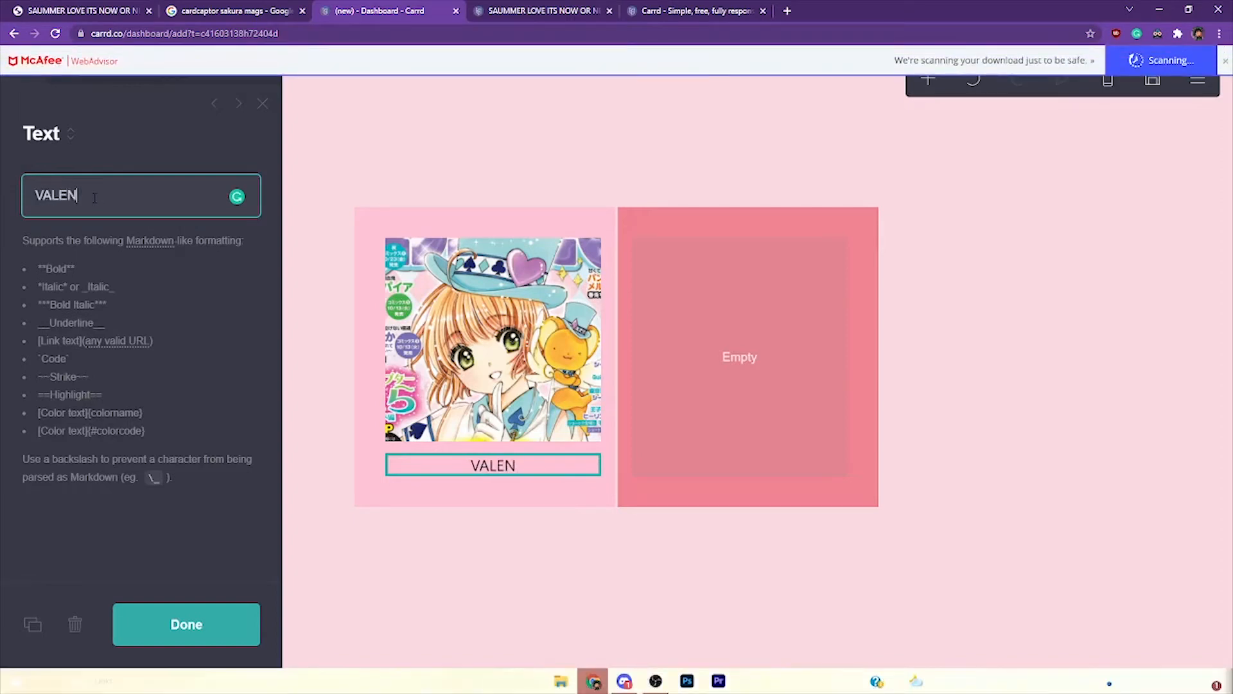
type("TINE!")
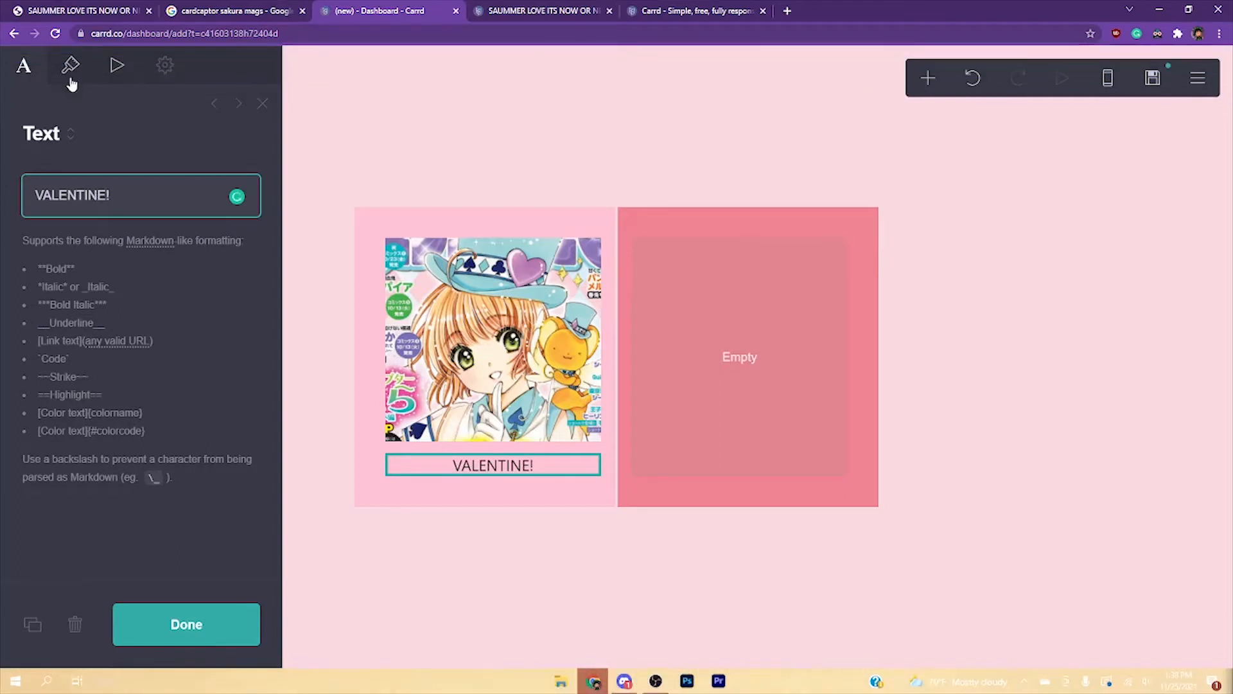
Set the name text's color to #C77D86 and its font to Poppins
left_click(68, 71)
left_click(118, 239)
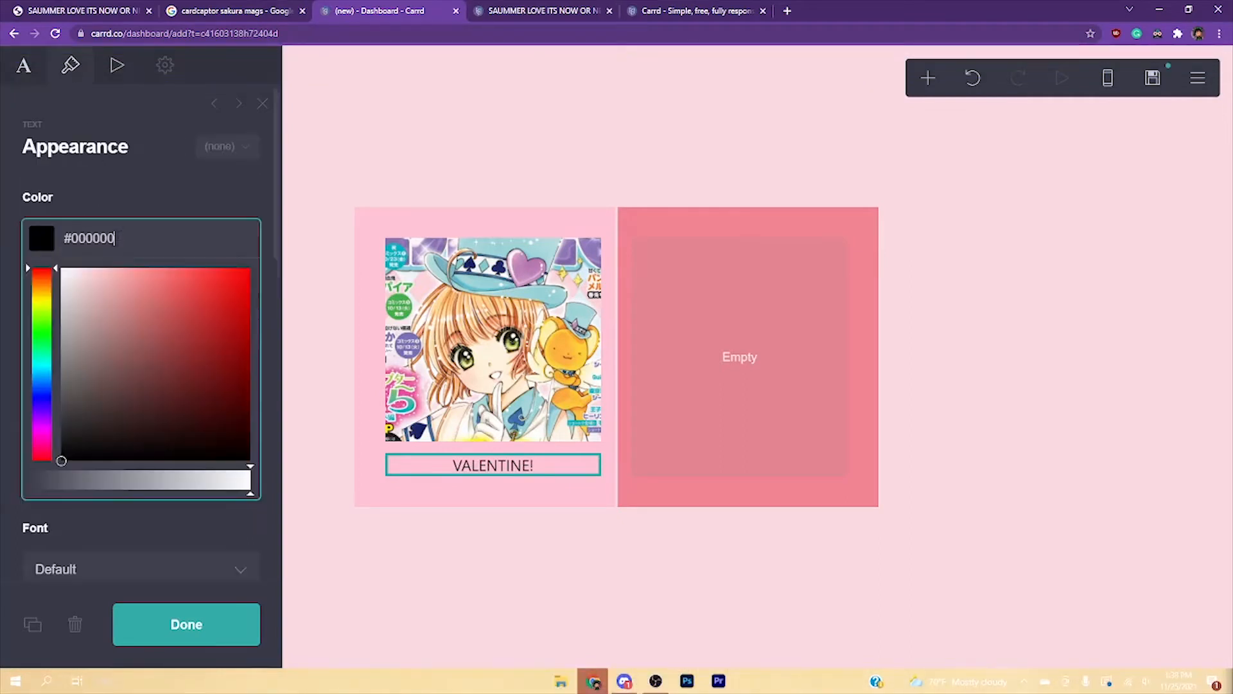
left_click_drag(45, 320, 43, 456)
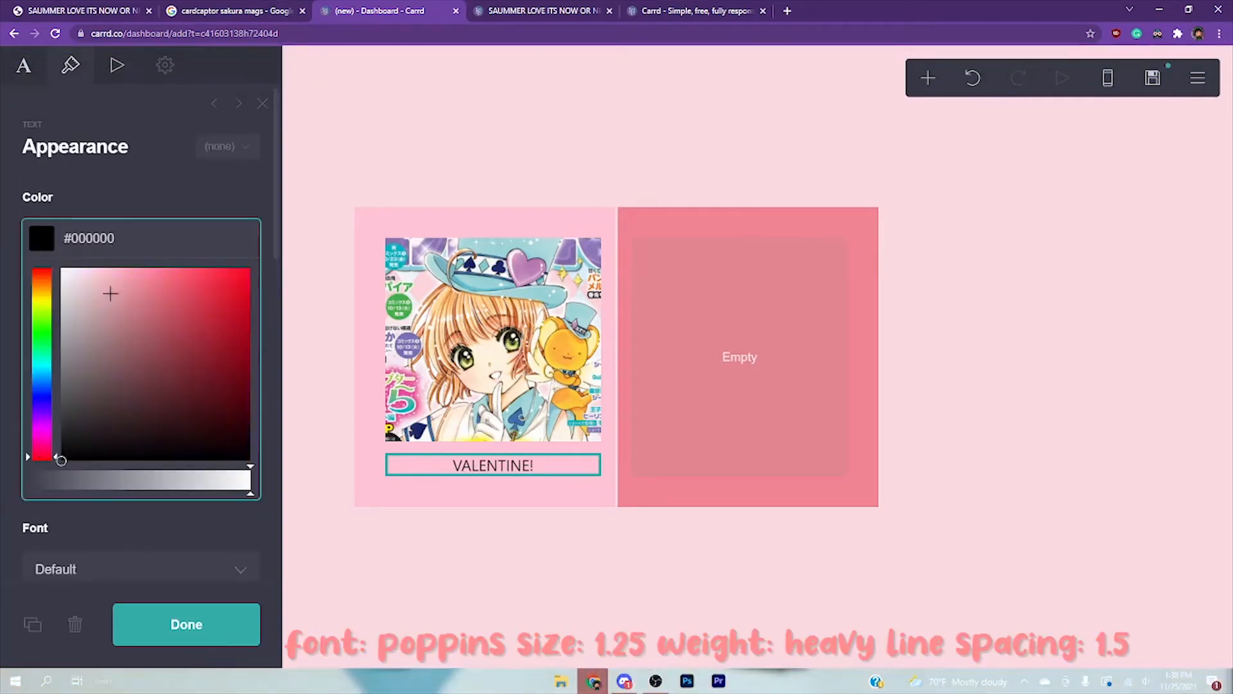
left_click(148, 205)
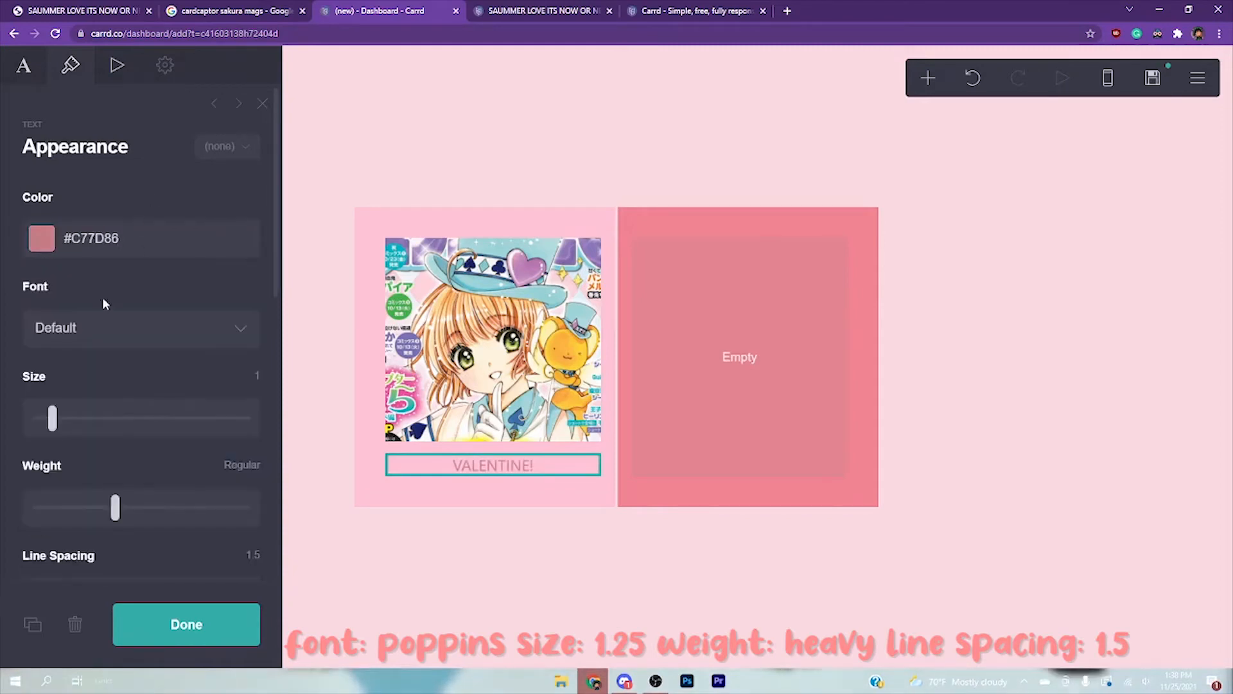
left_click(101, 316)
type("po")
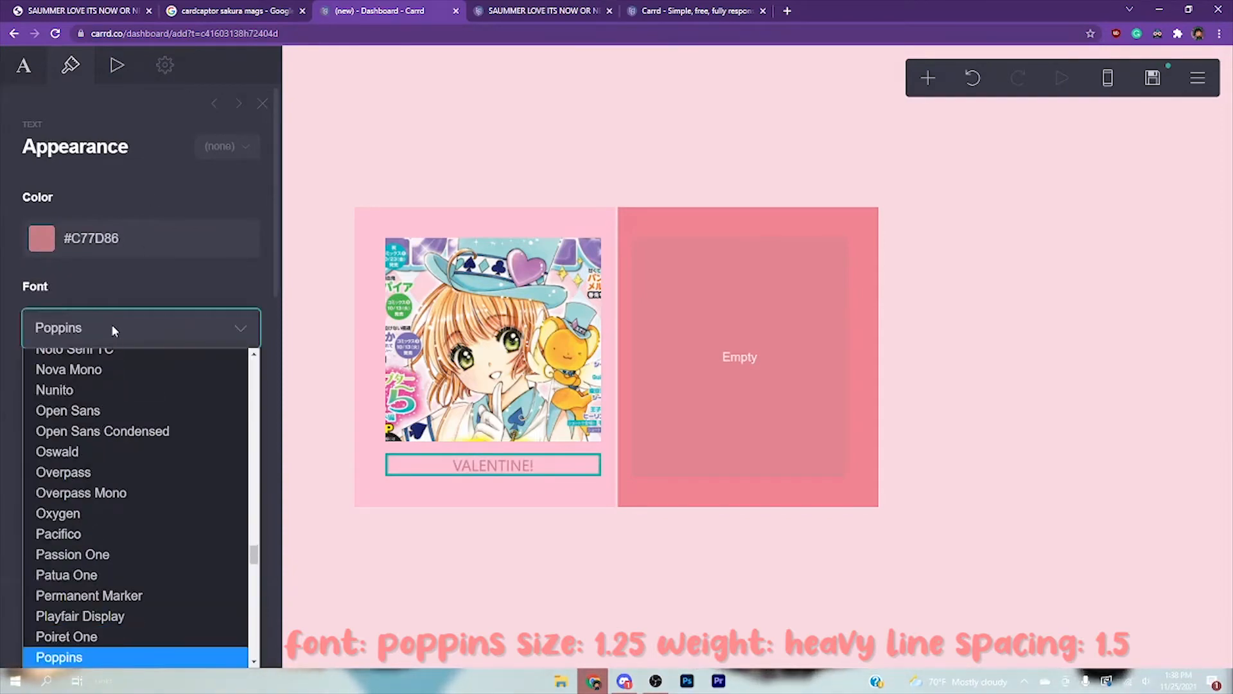
key("Return")
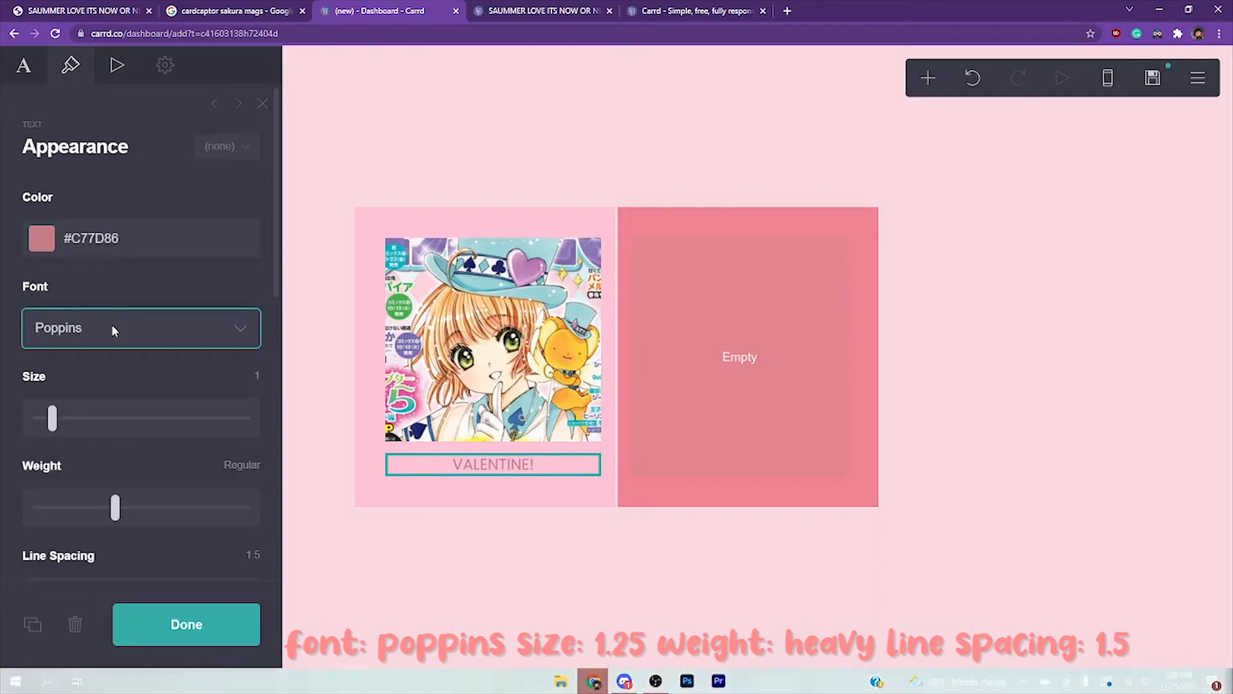
Match the reference page's heading by setting the name text to Heavy weight and size 1.25, and italicize it with asterisks
left_click(514, 13)
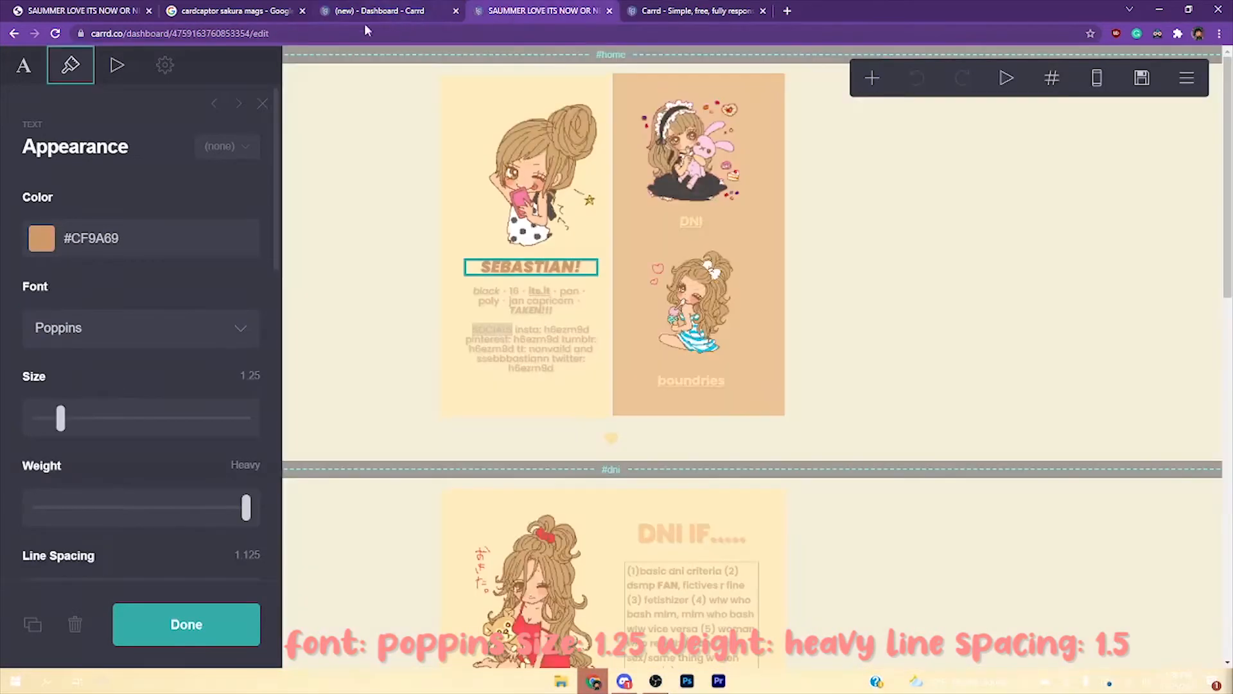
left_click(399, 17)
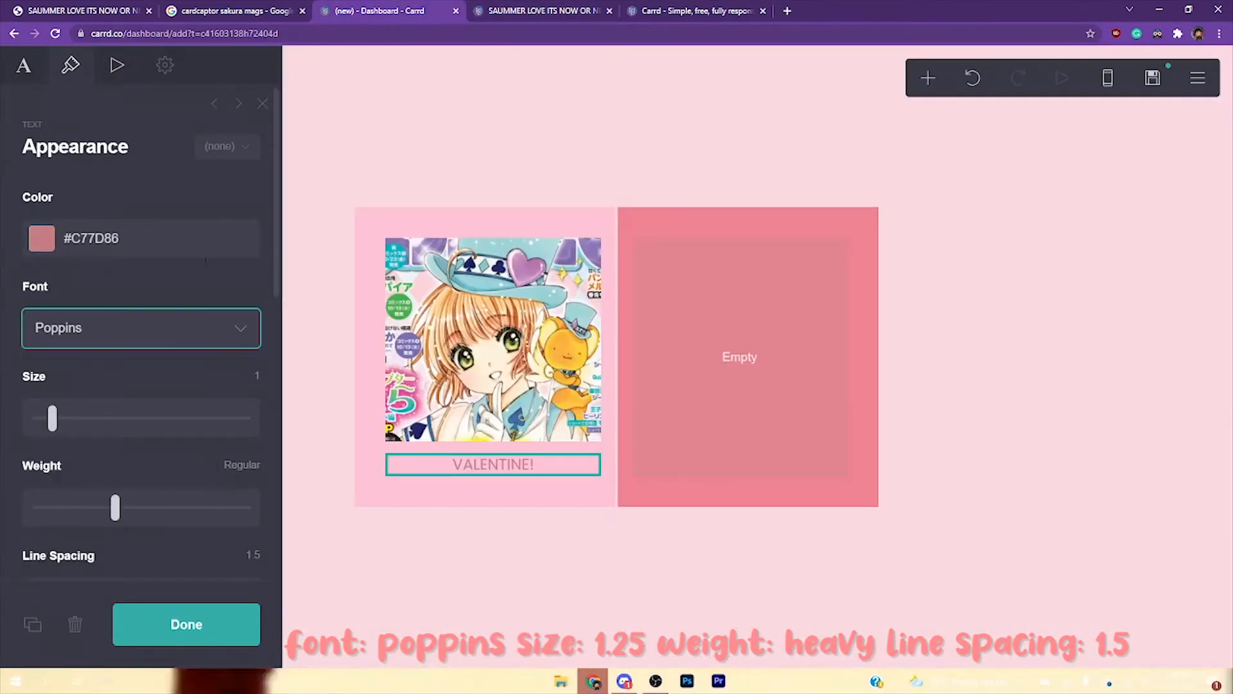
left_click_drag(113, 507, 247, 505)
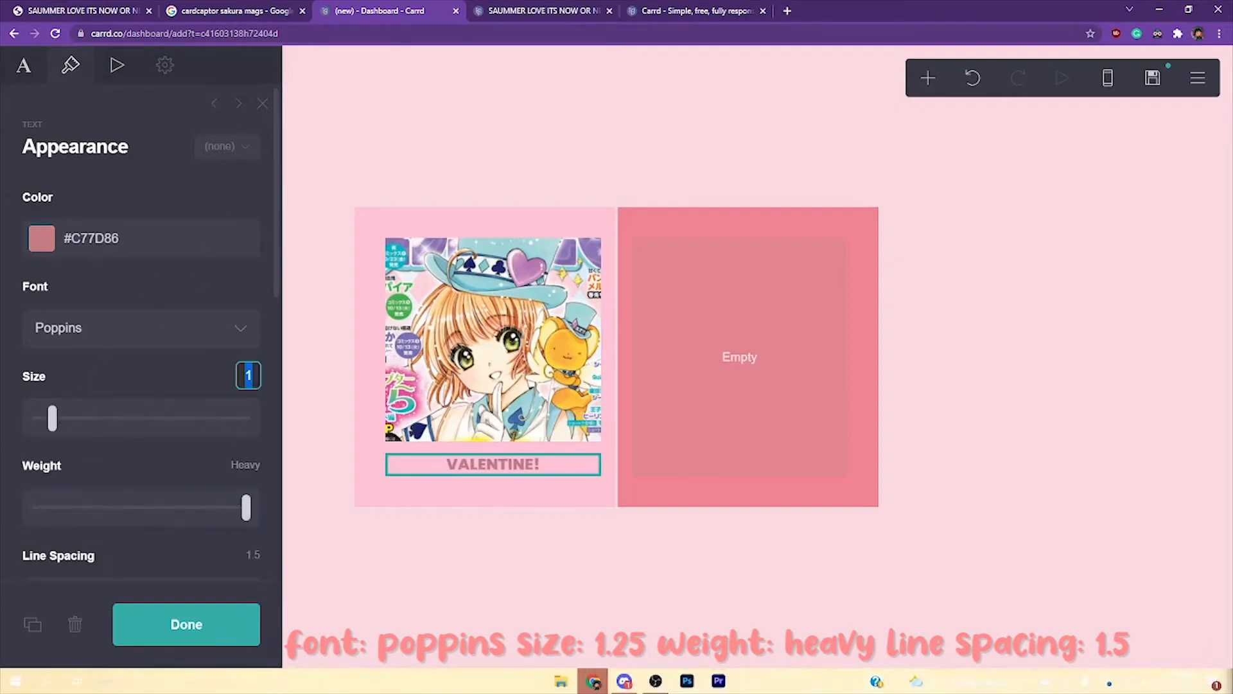
type(".25")
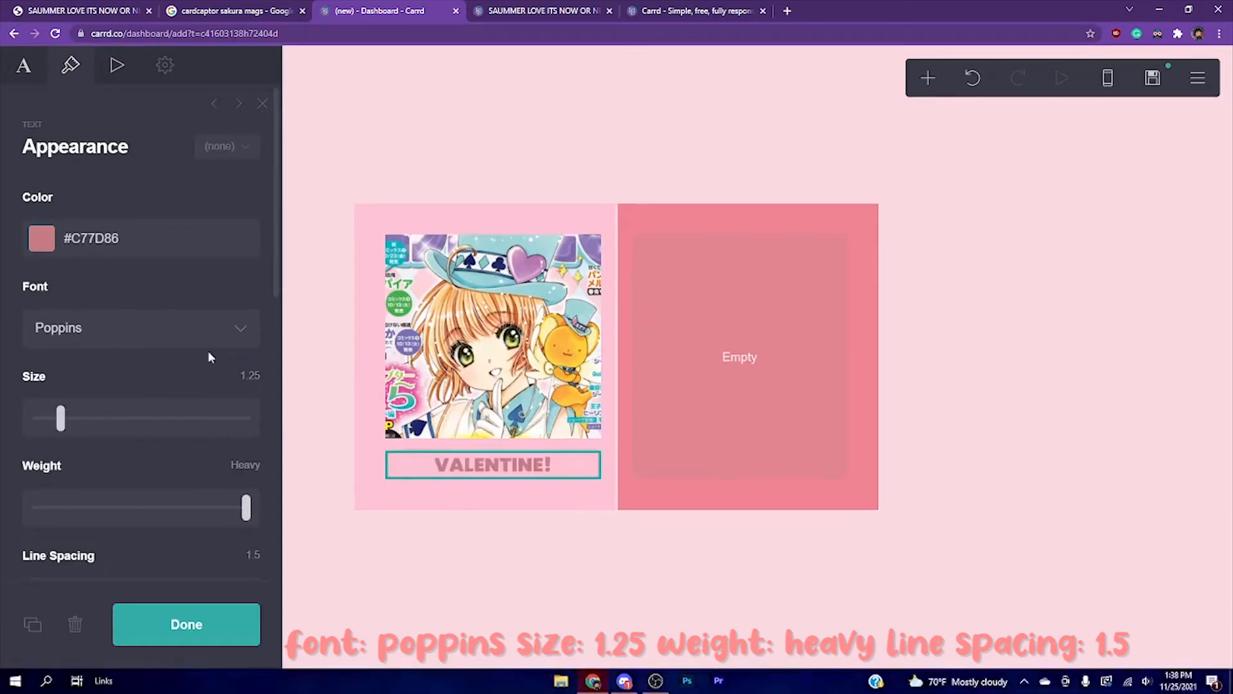
left_click(549, 10)
left_click(406, 8)
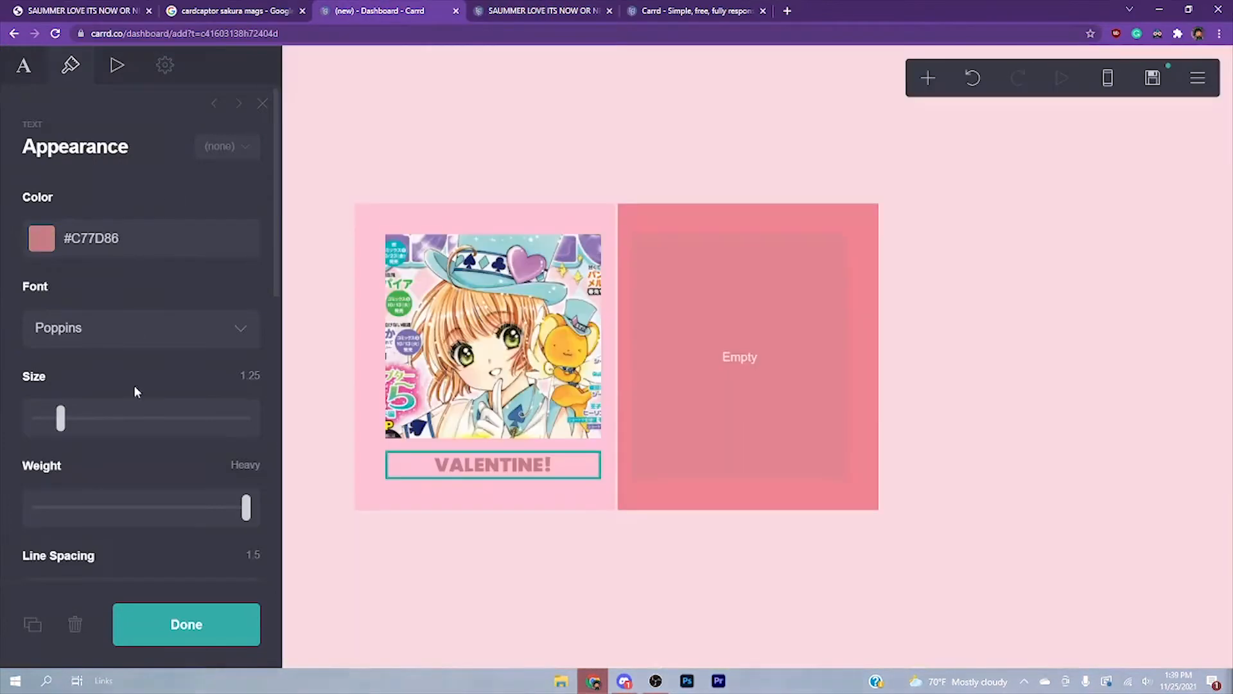
left_click(22, 65)
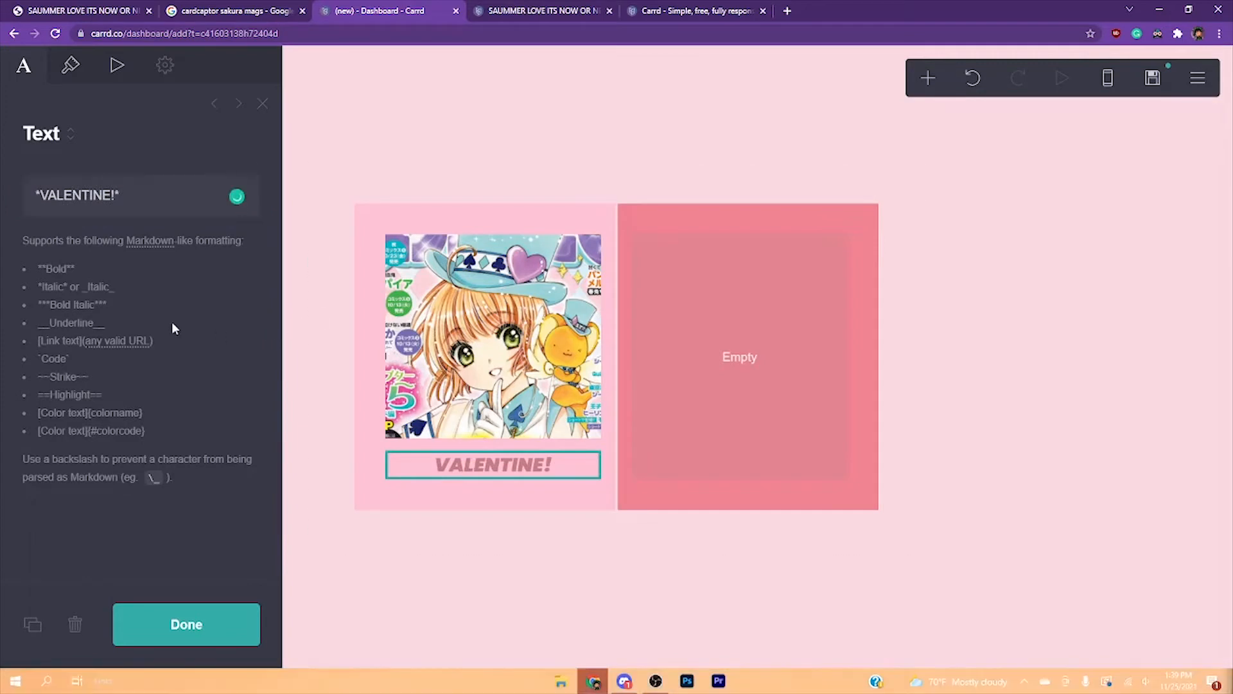
Check the info text's styling on the reference page, then add a second text element below the name at size 0.75
left_click(545, 8)
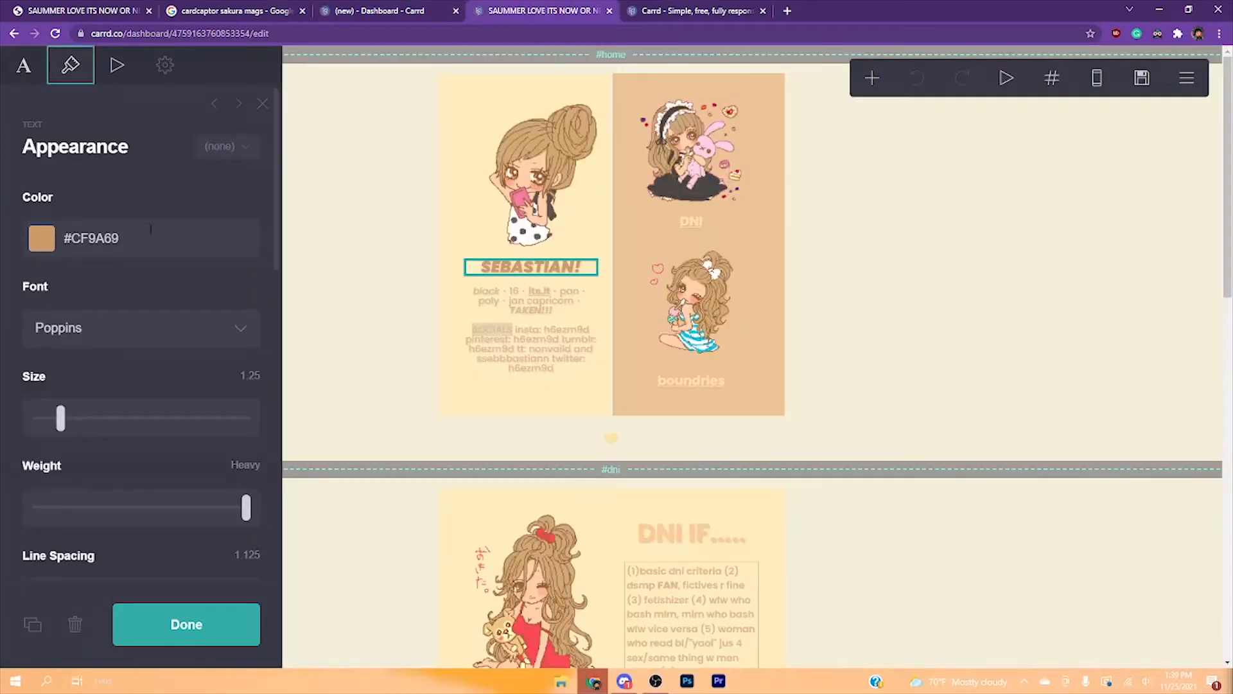
left_click(530, 307)
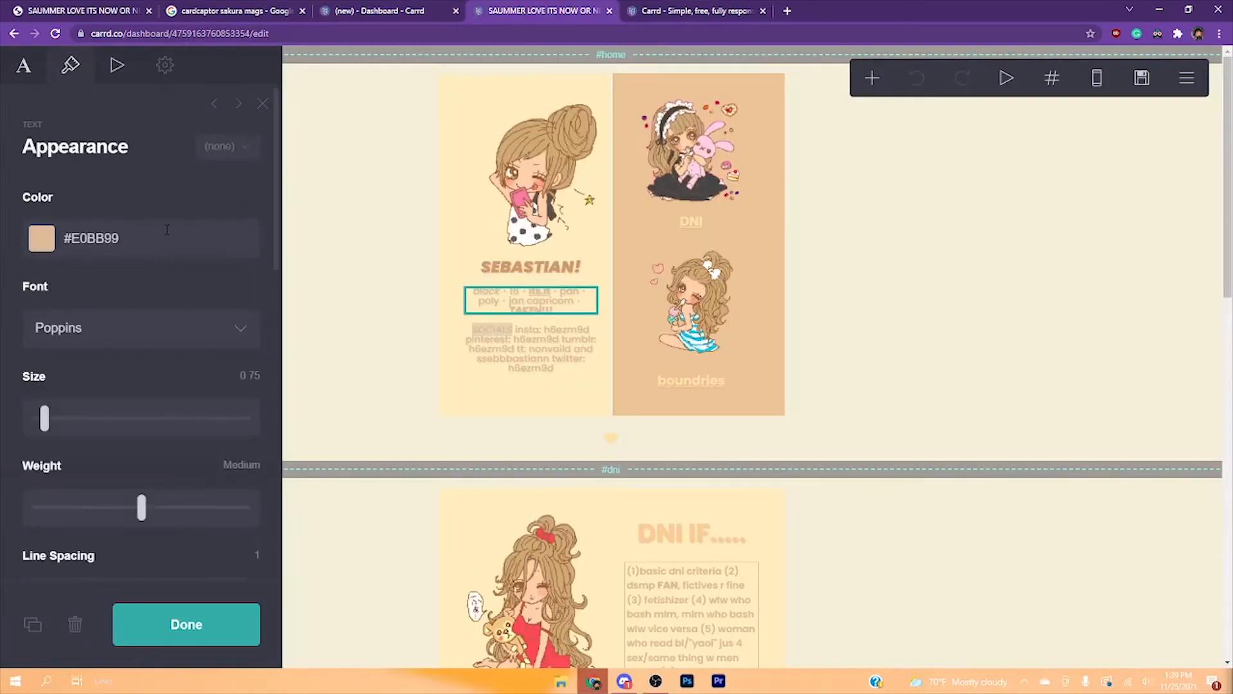
left_click(379, 11)
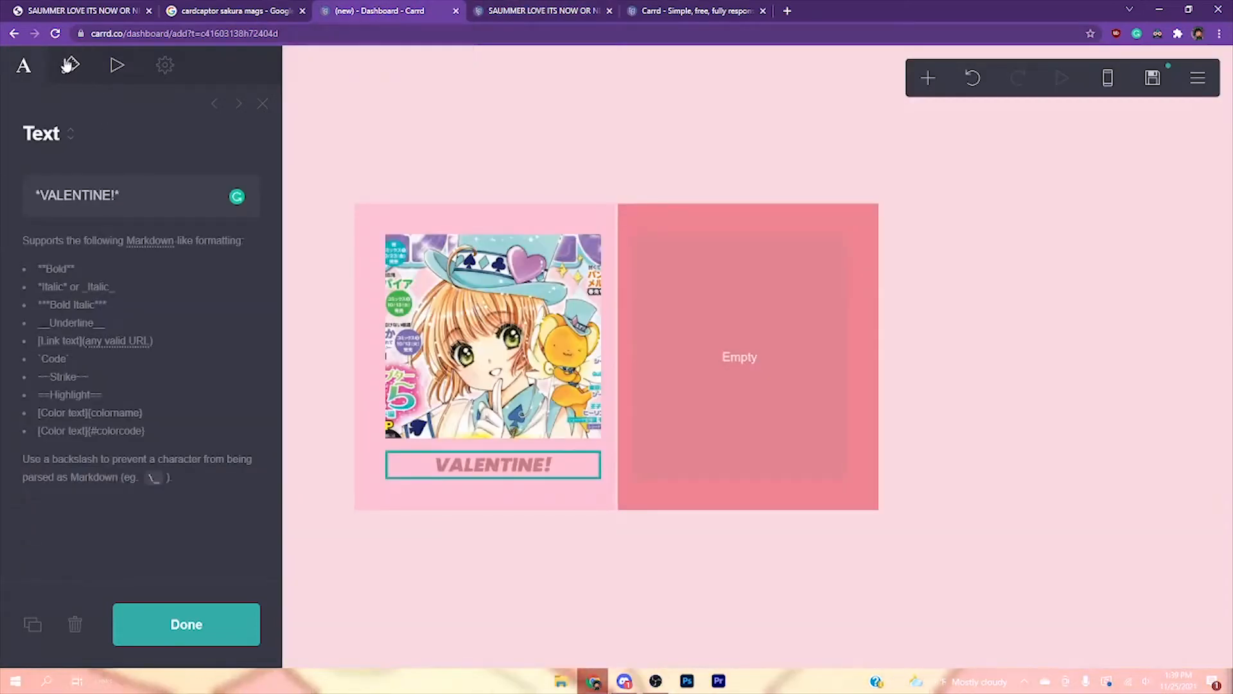
left_click(927, 78)
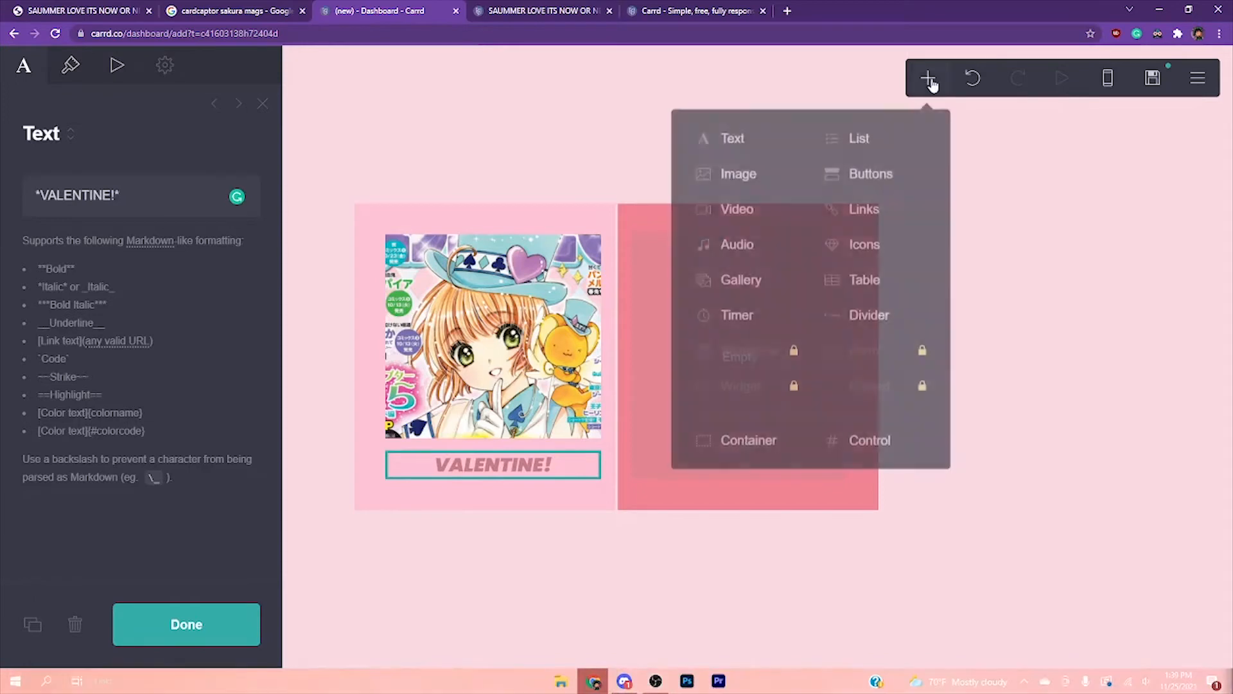
left_click(751, 154)
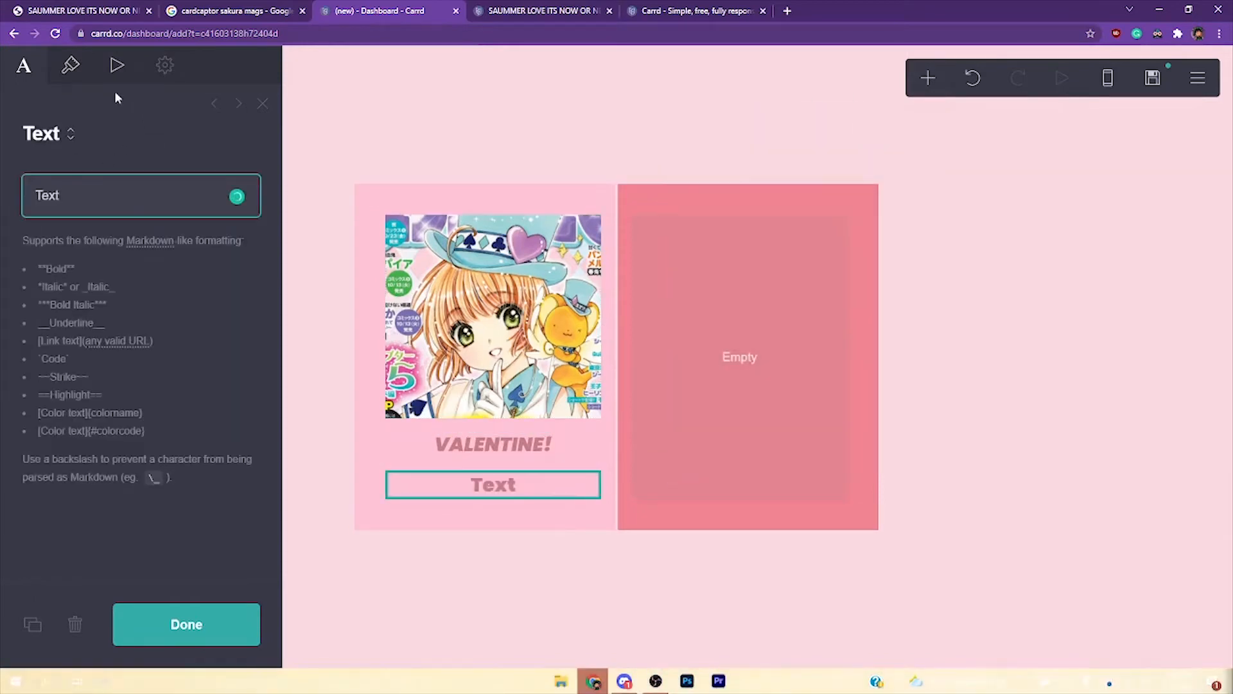
left_click(70, 66)
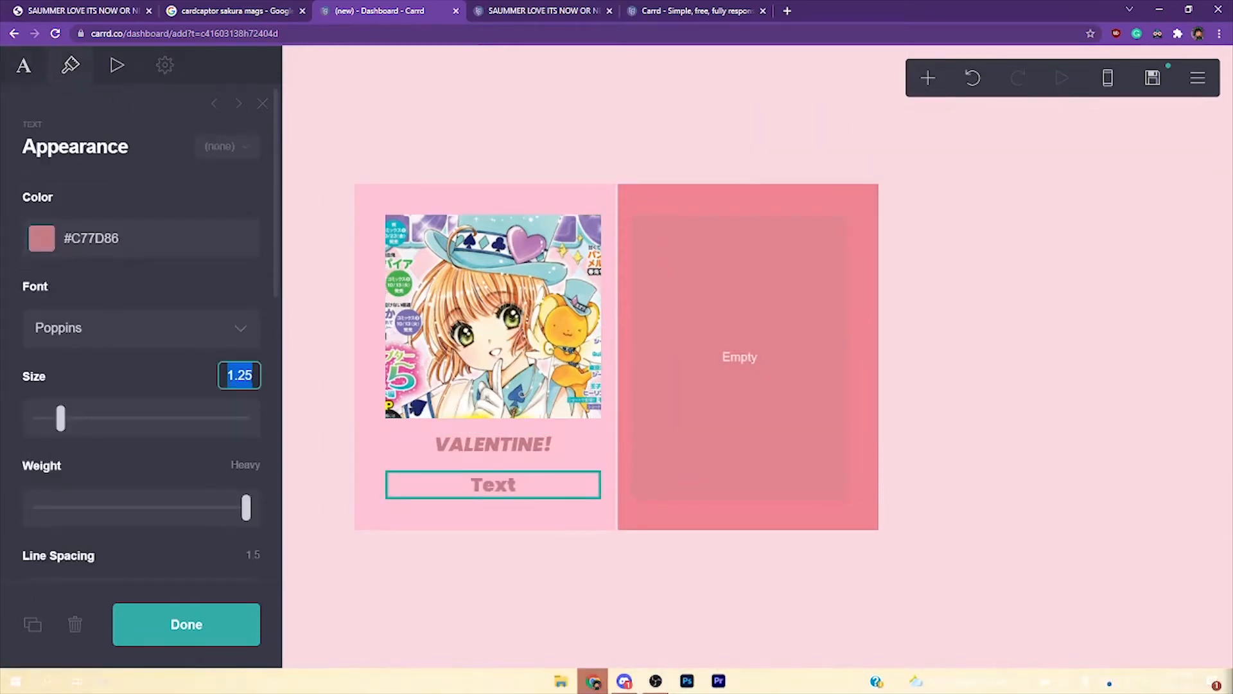
type("0.7")
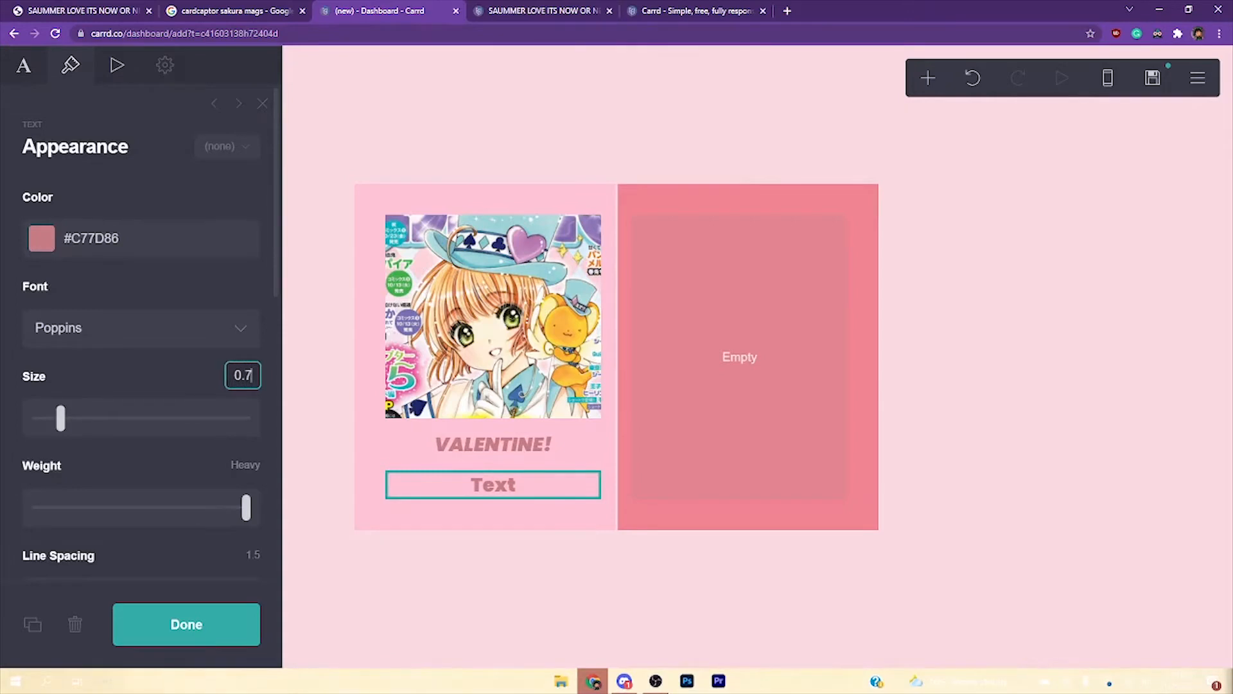
type("5")
left_click(167, 371)
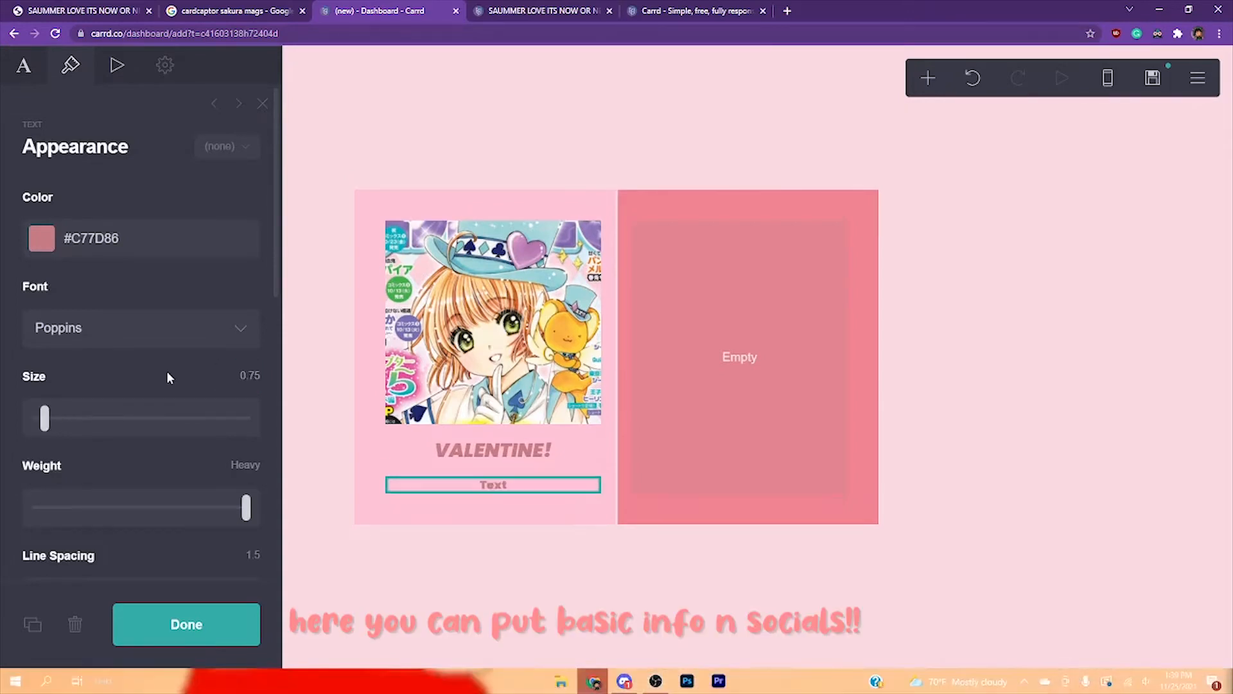
Compare with the reference page's info text and set the new text element's weight to Medium
left_click(565, 9)
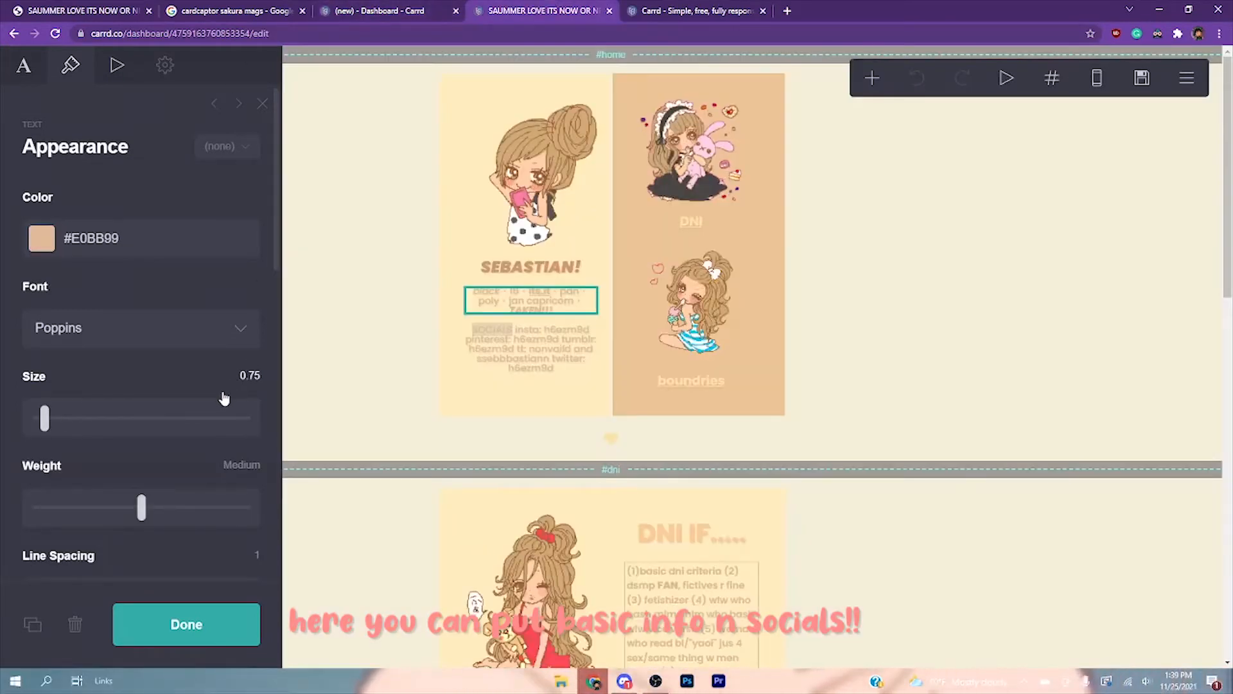
left_click(388, 9)
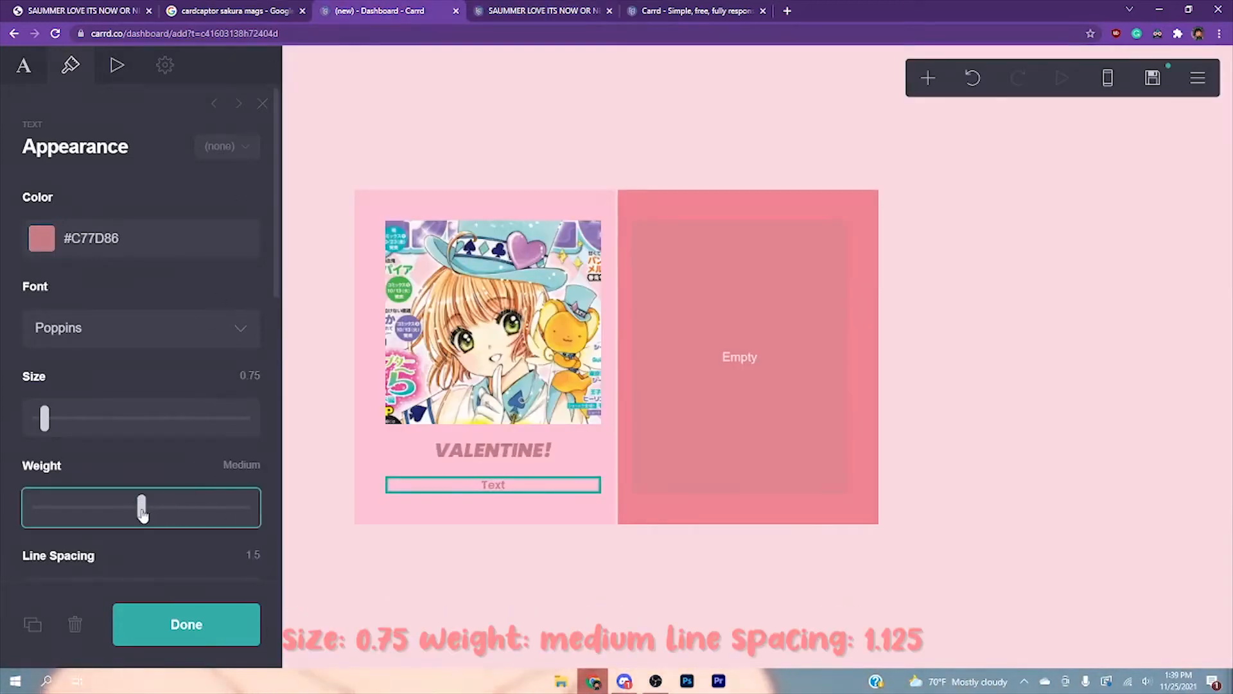
left_click(202, 448)
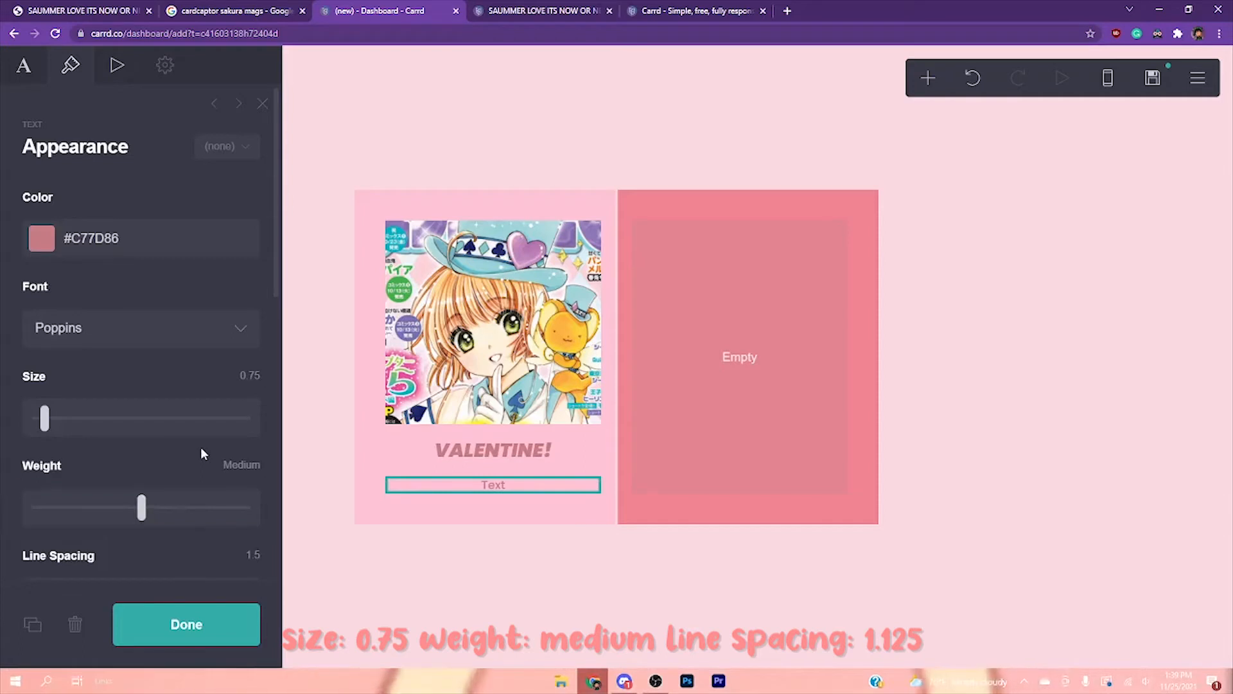
Set the margins of the new text element below the name to 0
scroll(154, 489, "down", 3)
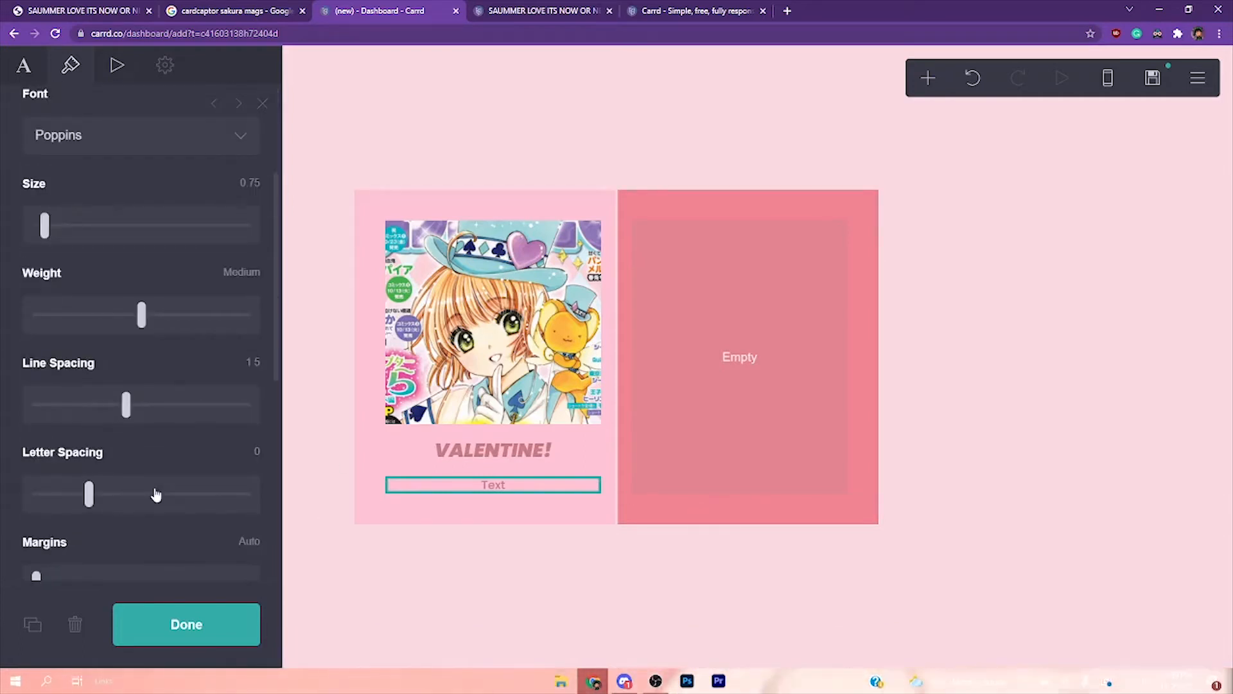
scroll(99, 482, "down", 2)
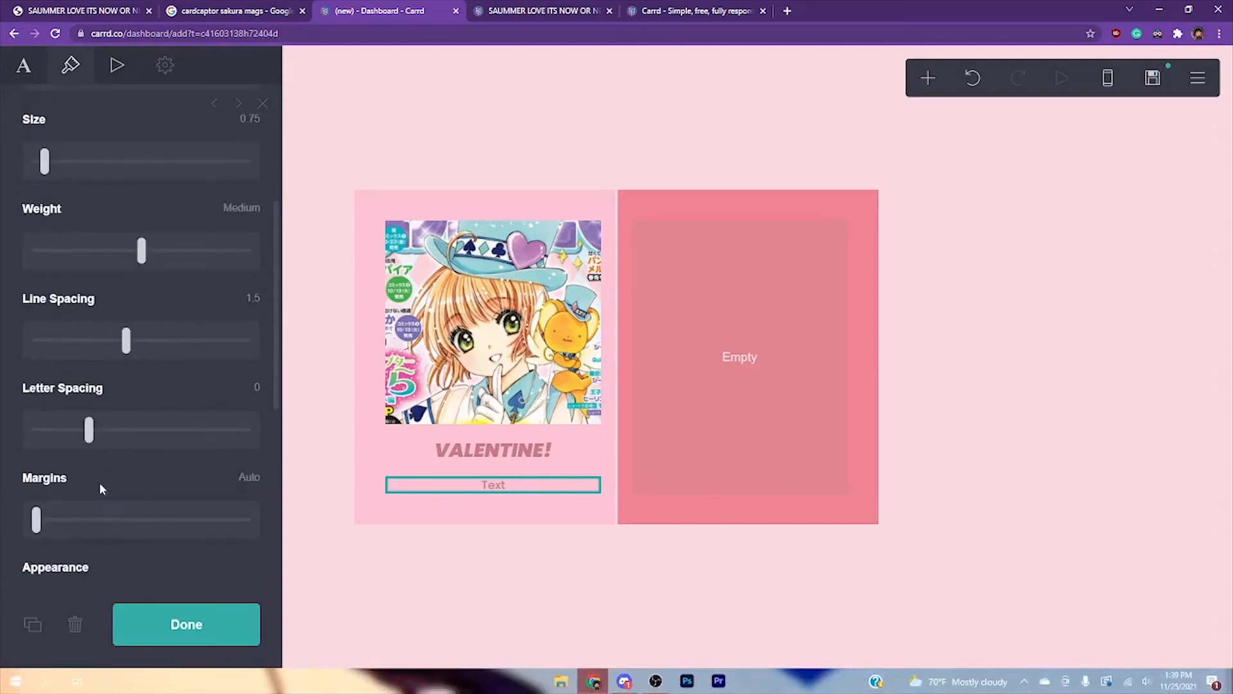
left_click(37, 457)
mouse_move(38, 461)
left_mouse_down()
mouse_move(96, 459)
mouse_move(58, 460)
left_mouse_up()
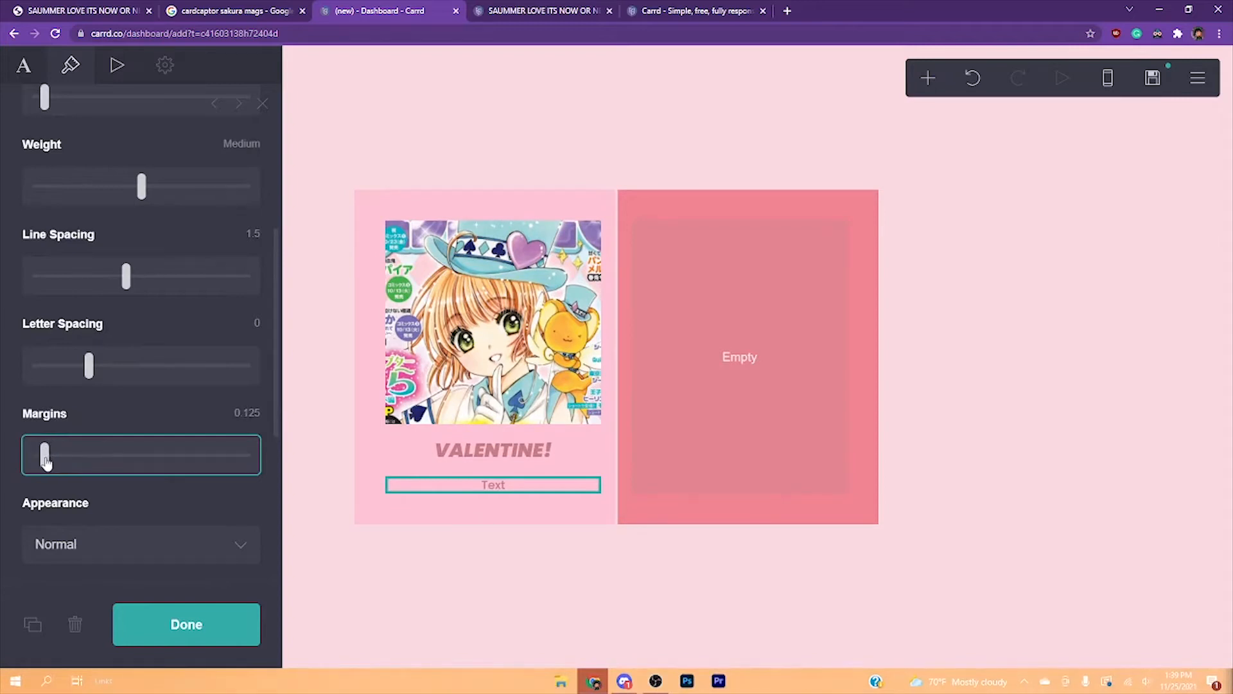
left_click_drag(46, 462, 41, 464)
scroll(127, 417, "down", 2)
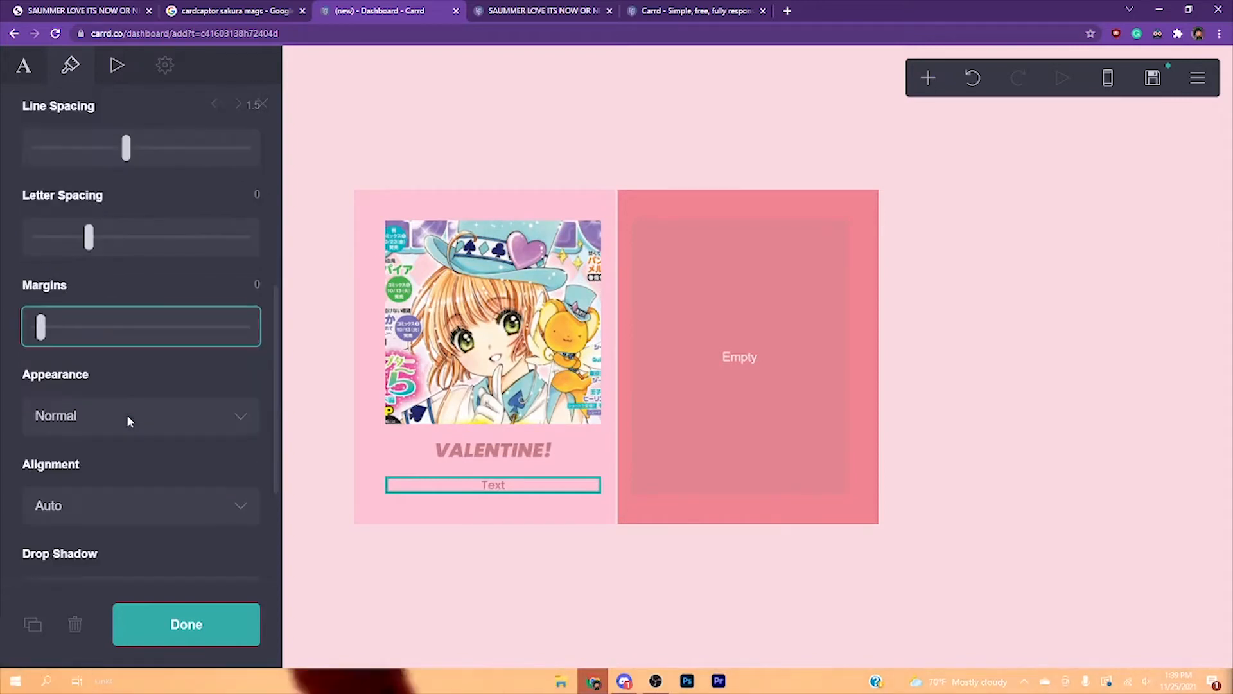
scroll(127, 417, "down", 3)
scroll(127, 417, "up", 1)
scroll(127, 415, "up", 6)
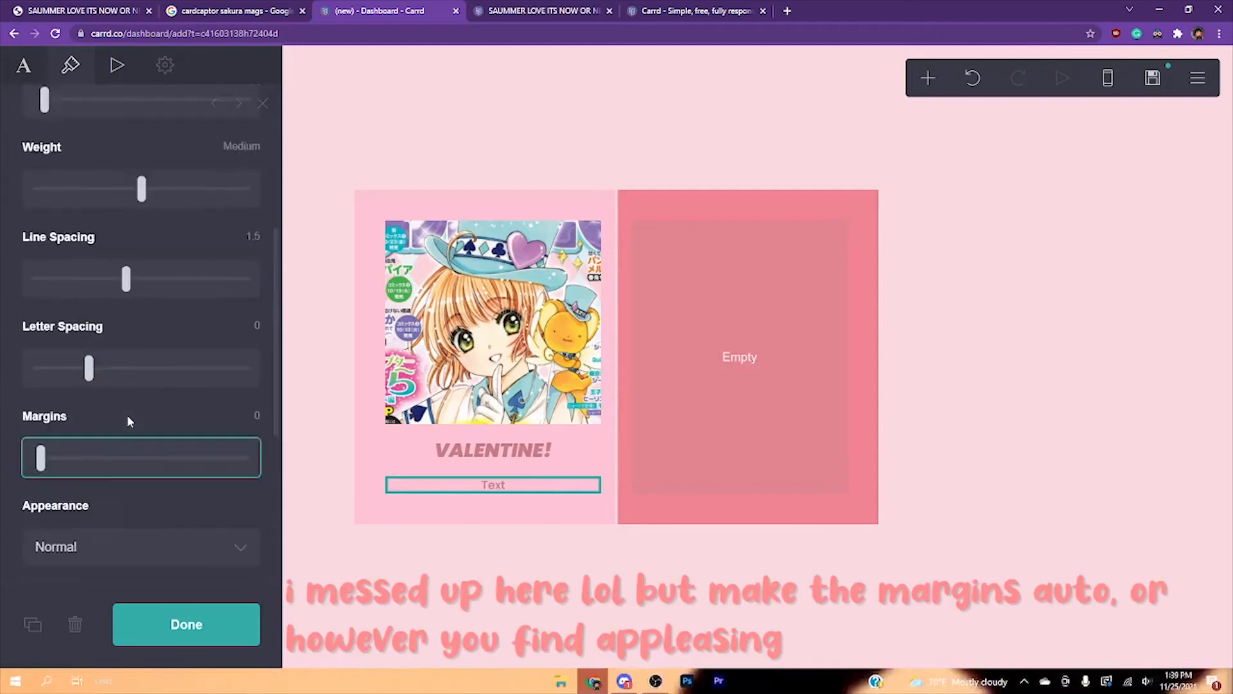
scroll(128, 418, "down", 1)
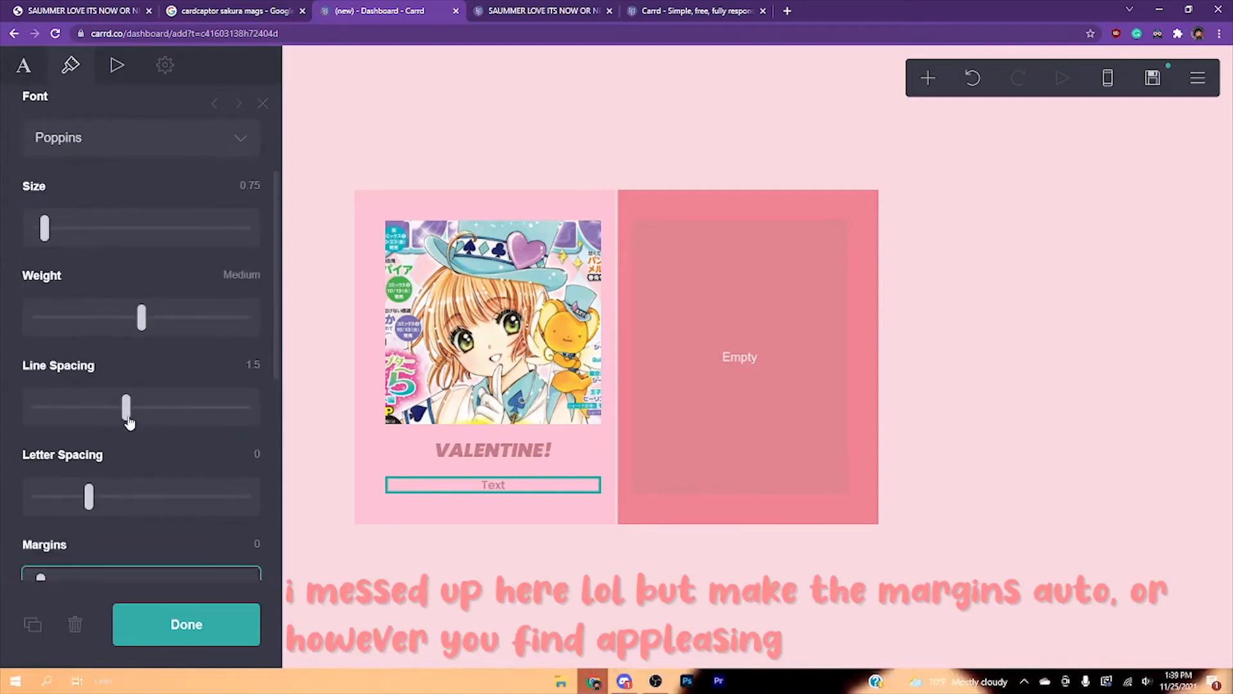
Set the info text's line spacing to 1.125 and clear its placeholder text
left_click_drag(126, 398, 81, 404)
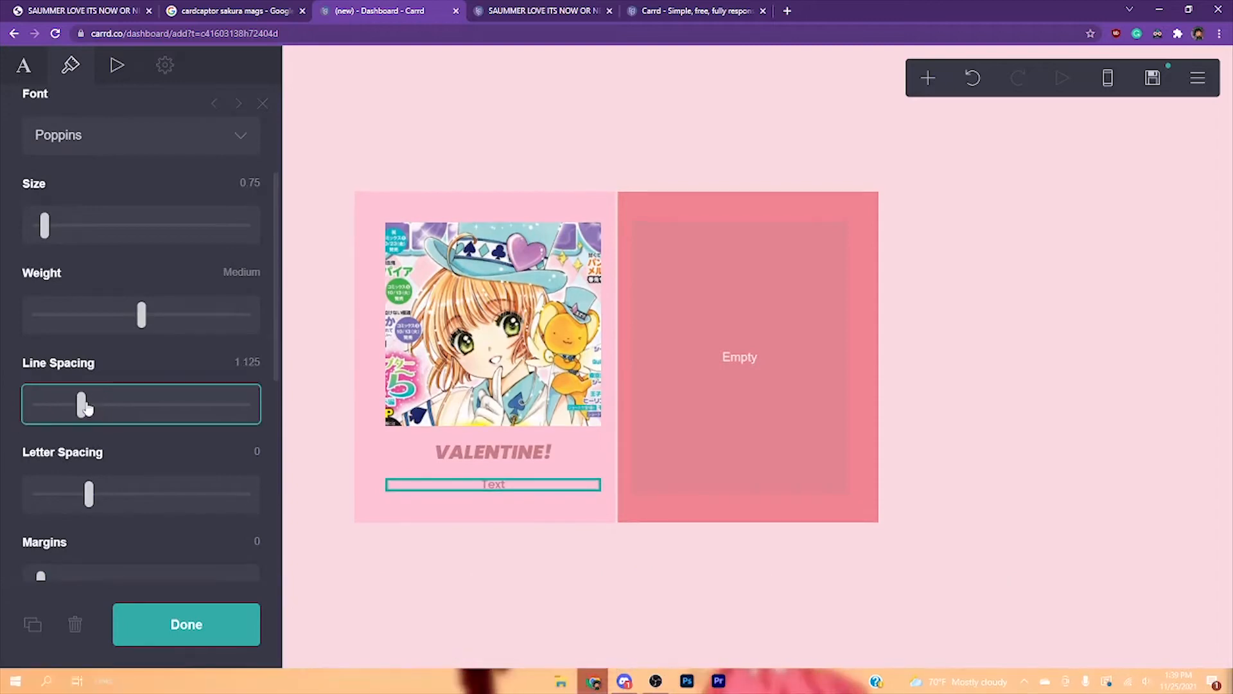
scroll(141, 440, "up", 3)
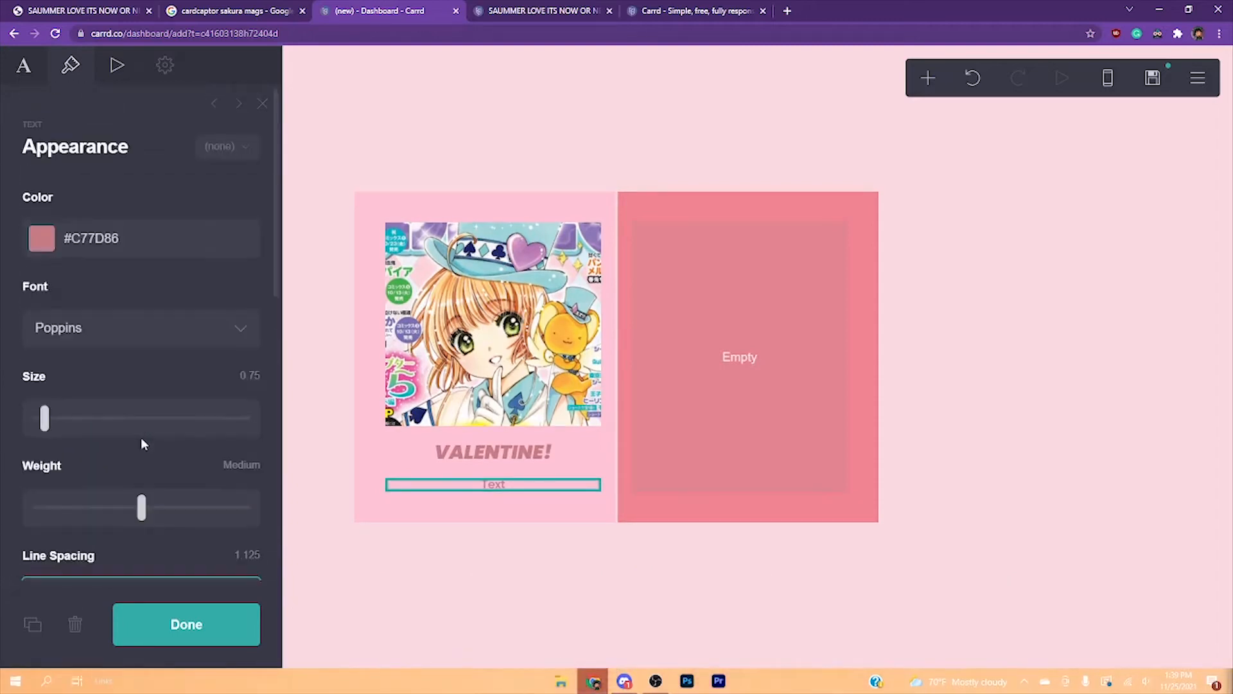
left_click(33, 75)
key("BackSpace")
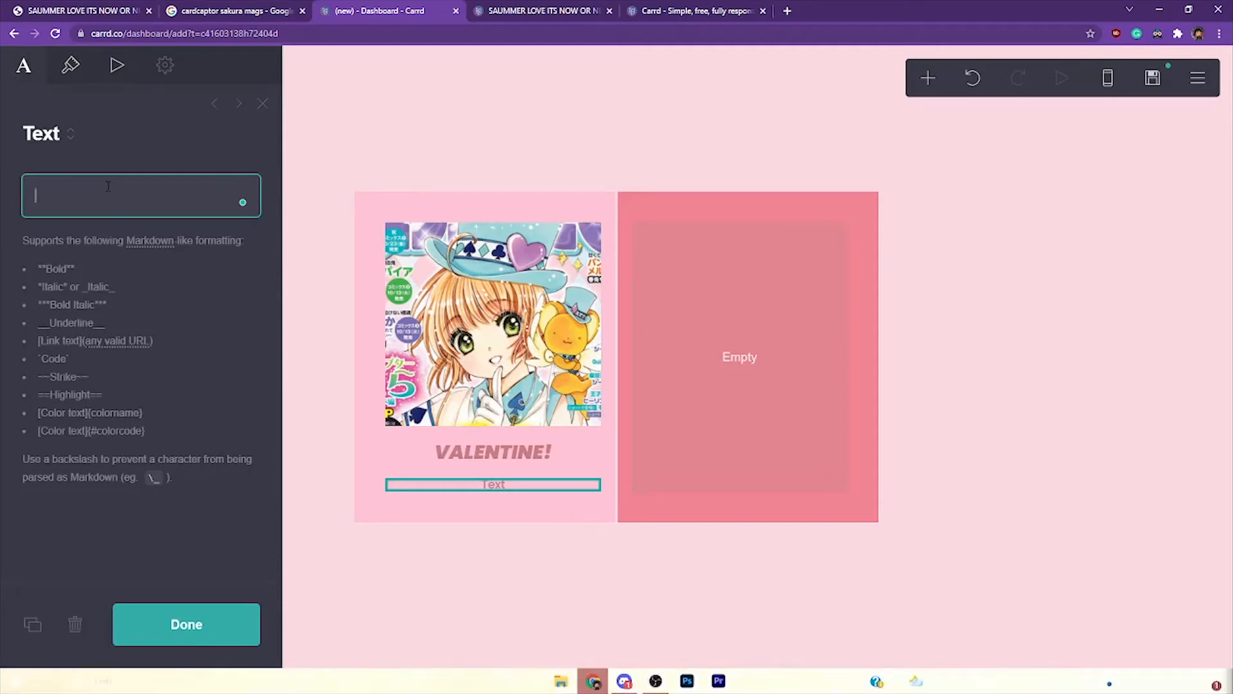
Fill the info text with the age, birth month and zodiac sign, followed by "***TAKEN*** poly pan"
type("GAY")
key("BackSpace")
key("BackSpace")
key("BackSpace")
type("gay")
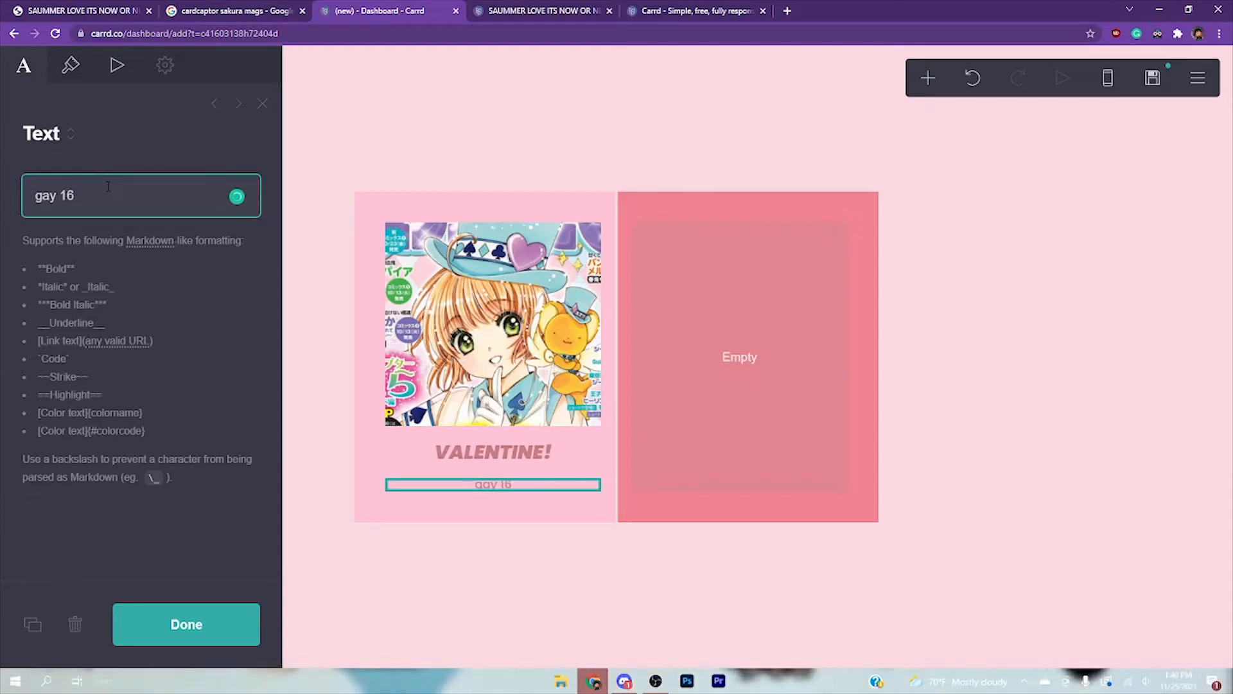
type("16 jan cap **")
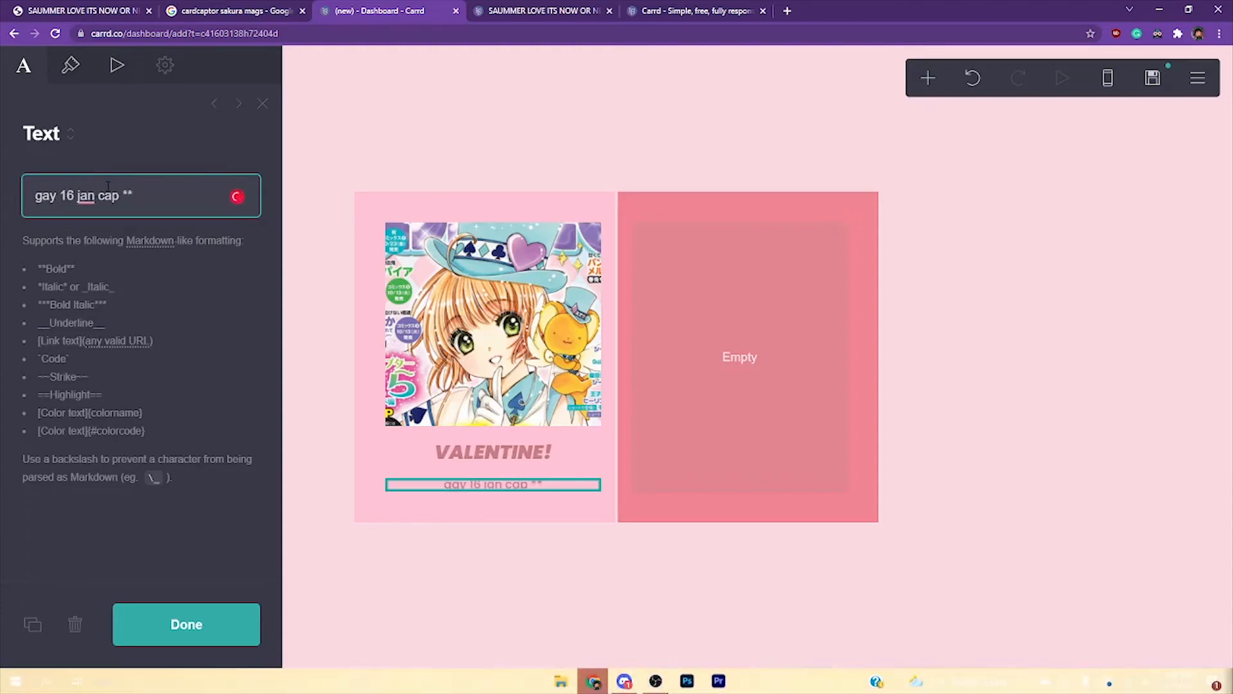
type("*TAKEN*** POLY")
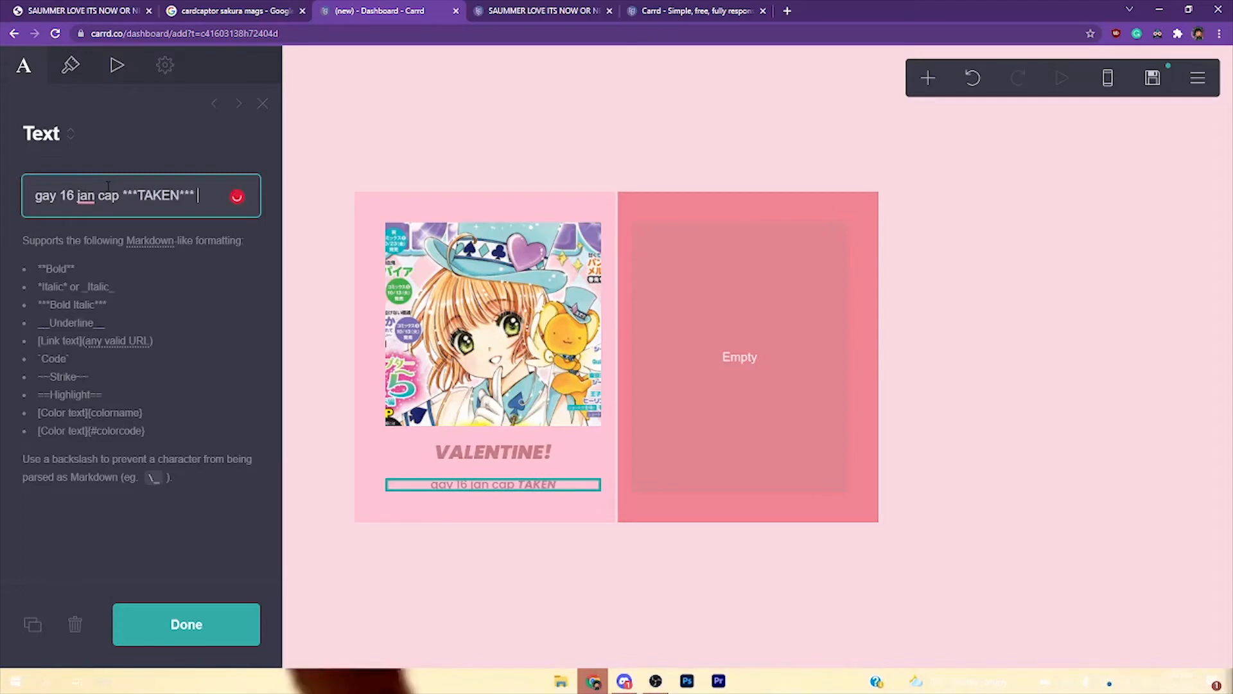
key("BackSpace")
key("BackSpace")
key("BackSpace")
key("BackSpace")
type("poly pan")
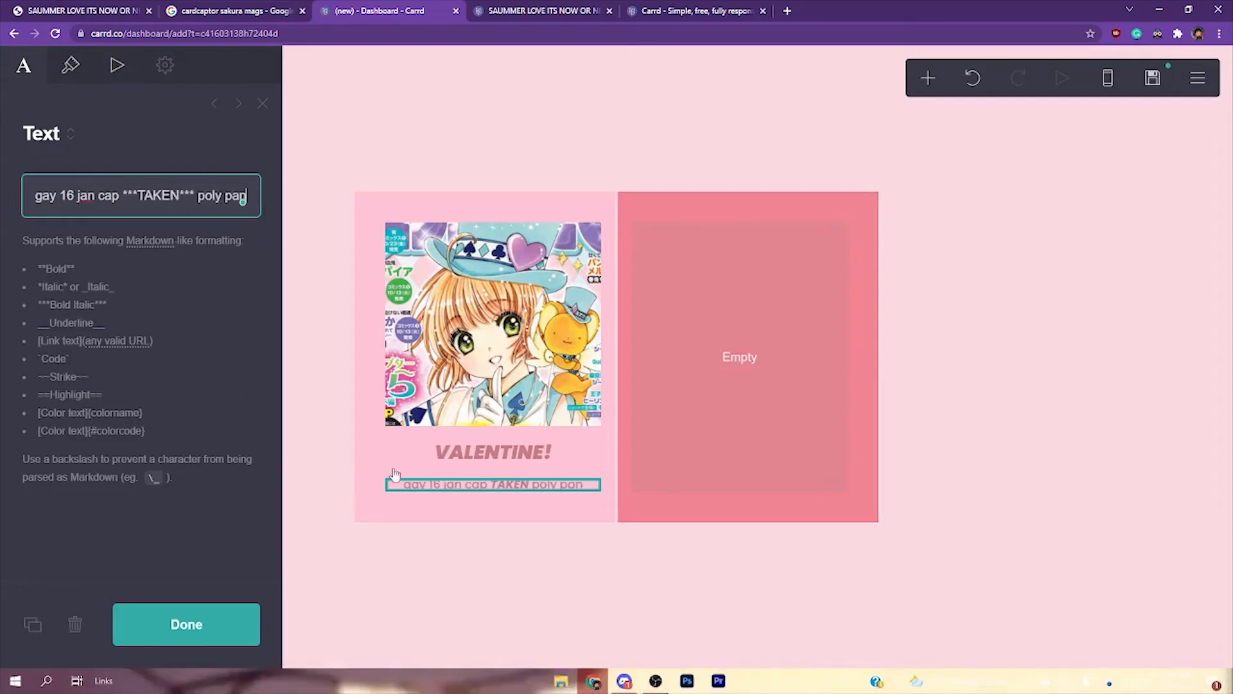
double_click(45, 195)
key("BackSpace")
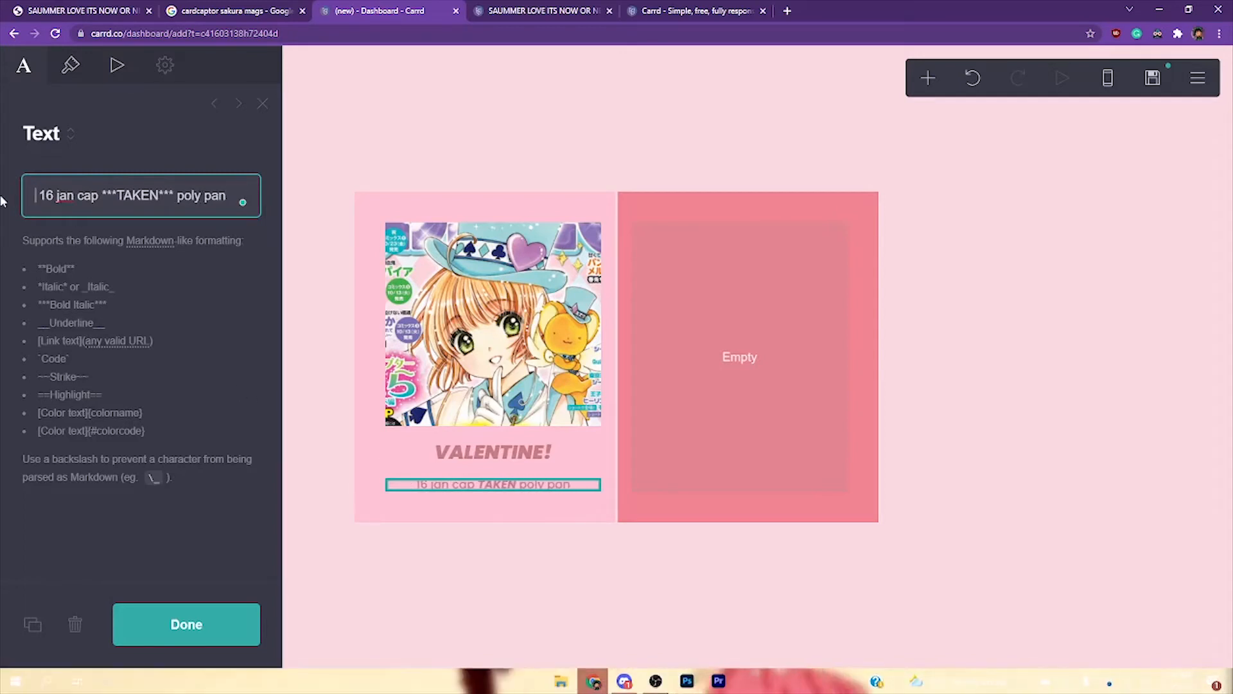
left_click(212, 629)
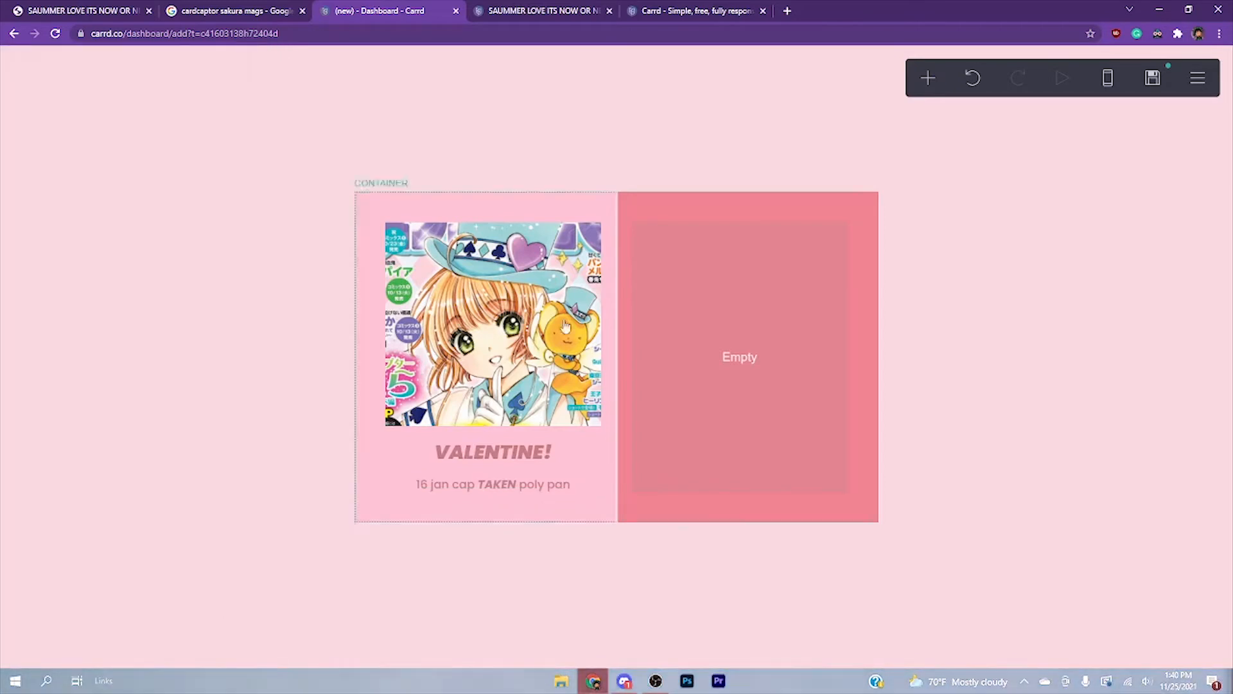
Duplicate the info text line and change the copy's text to "==socials== insta: urmom.com"
left_click(512, 482)
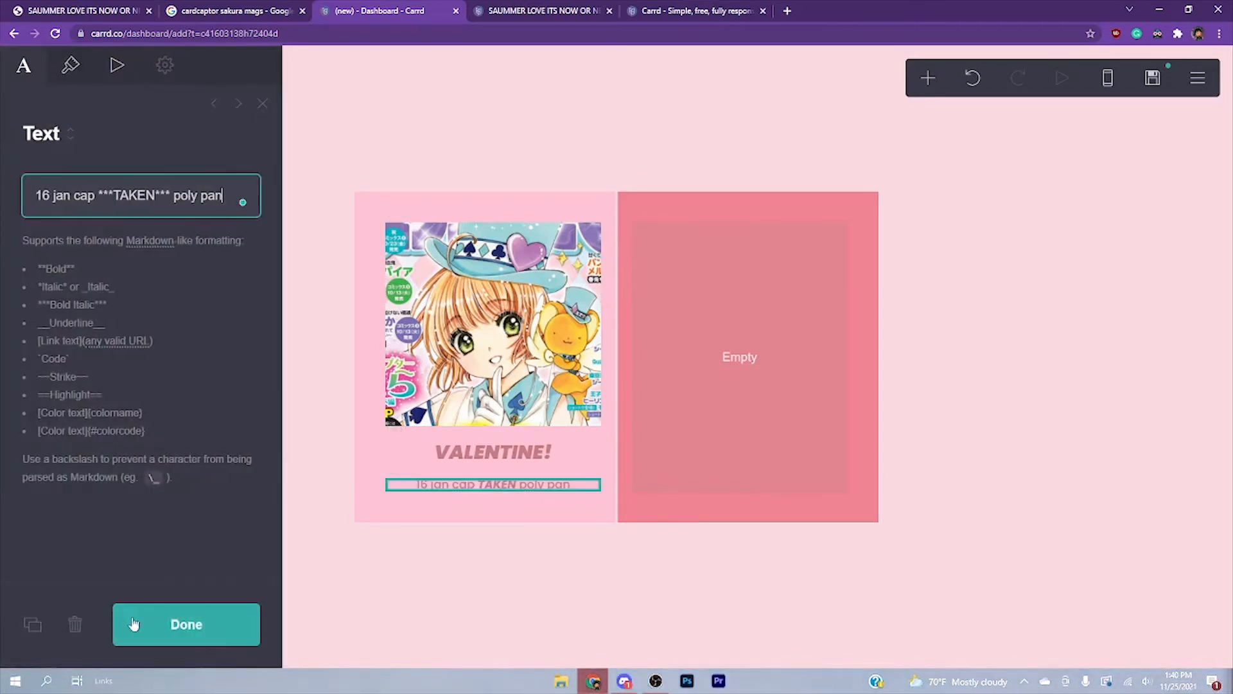
left_click(33, 627)
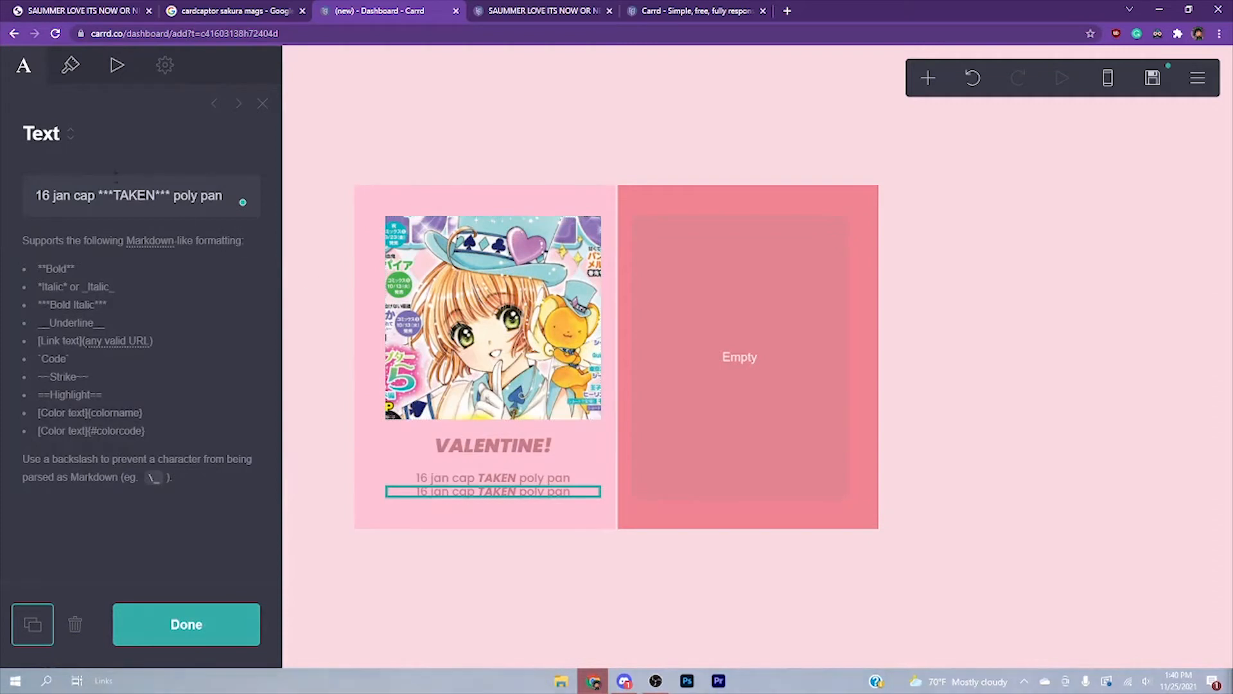
key("BackSpace")
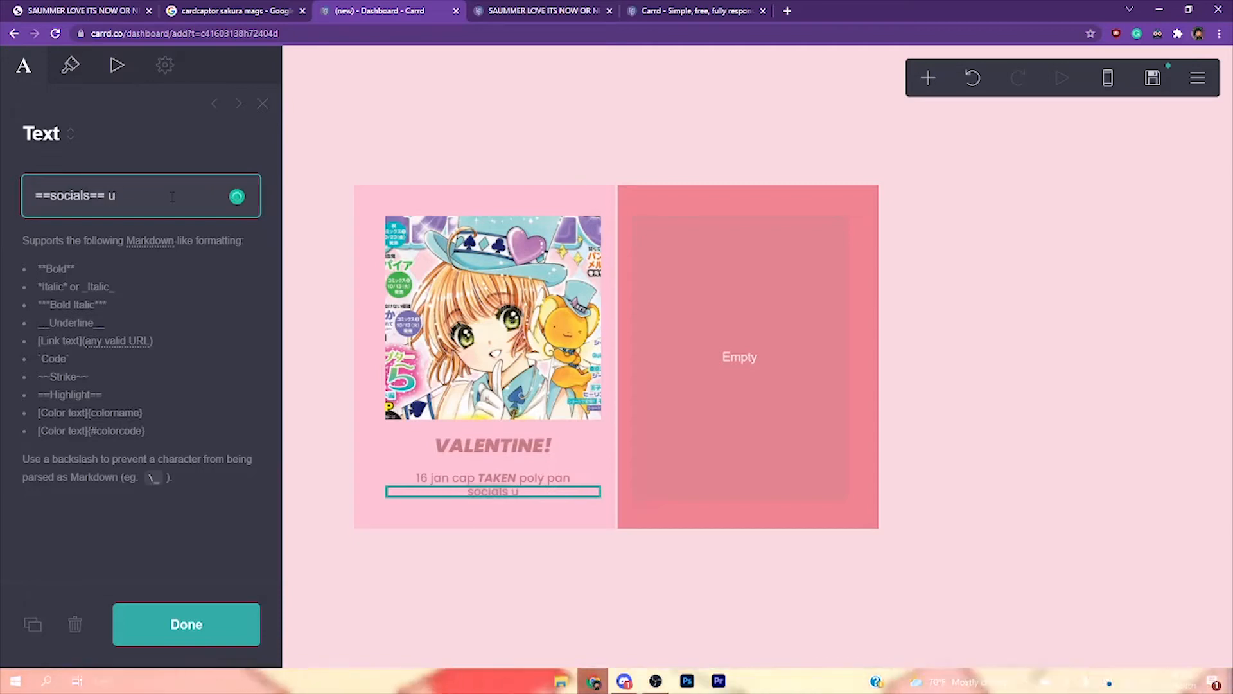
key("BackSpace")
key("BackSpace")
type("insta")
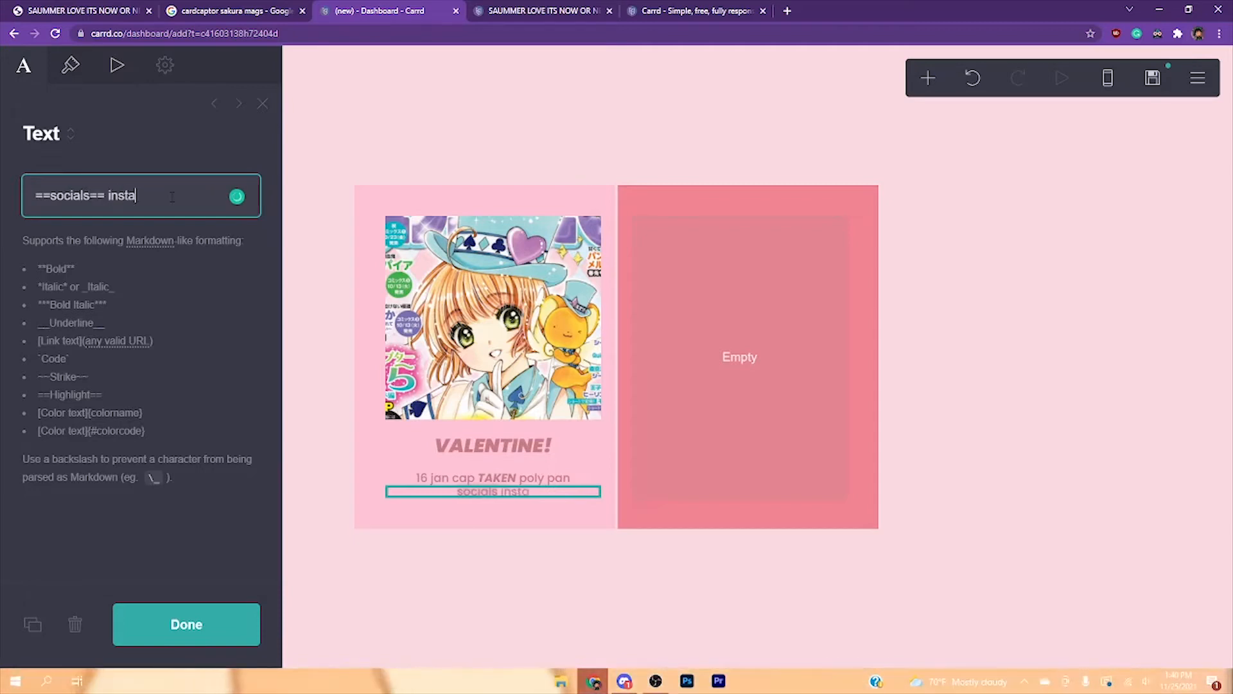
type(": ur")
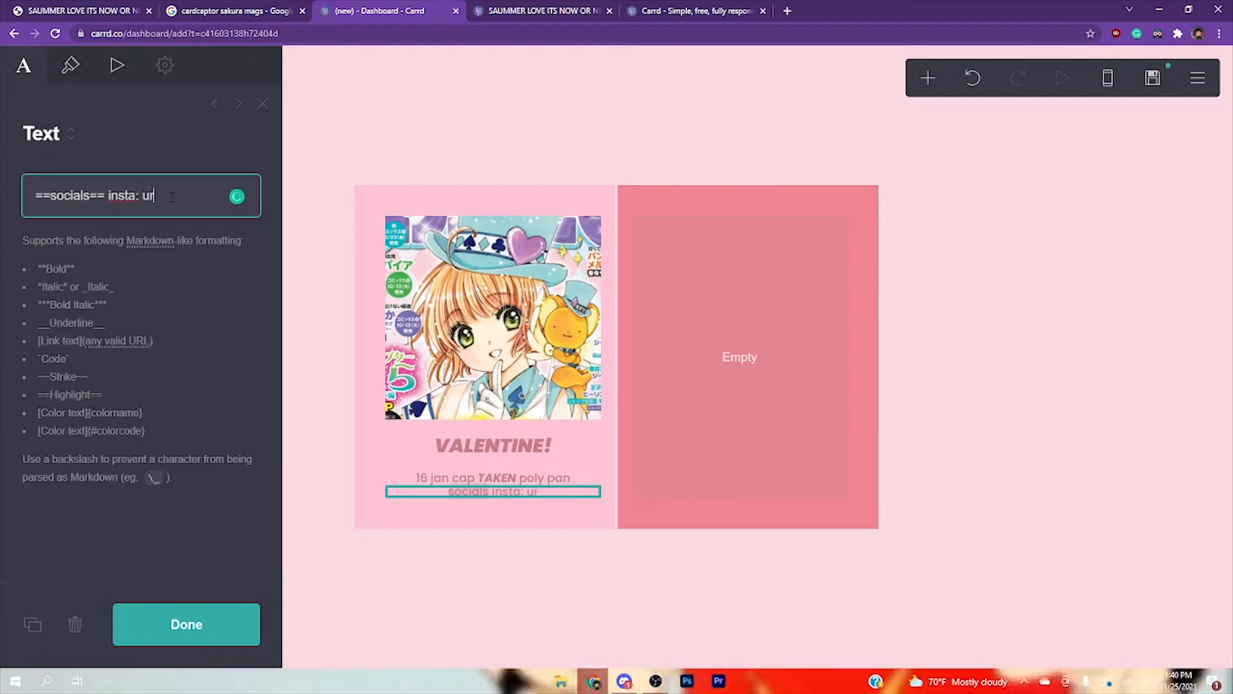
type("mom.com")
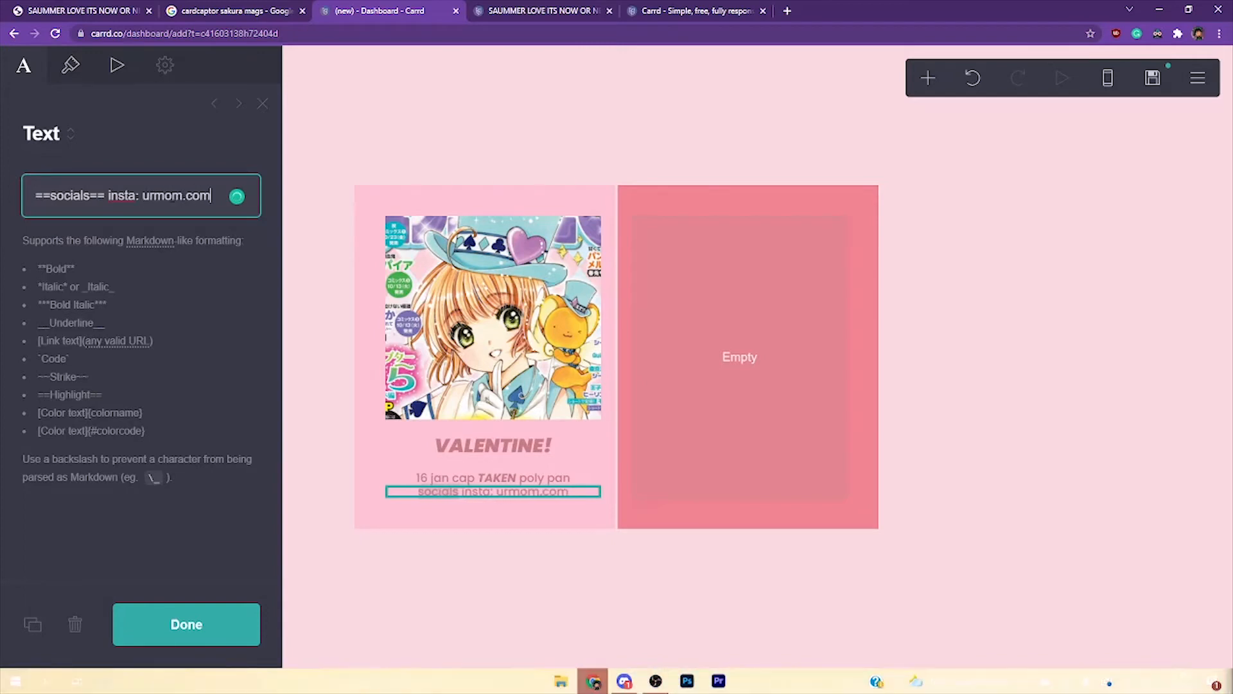
left_click(213, 196)
left_click(255, 632)
Check the info text's spacing and margins on the reference page, then set the first info line's margins to Auto
left_click(539, 11)
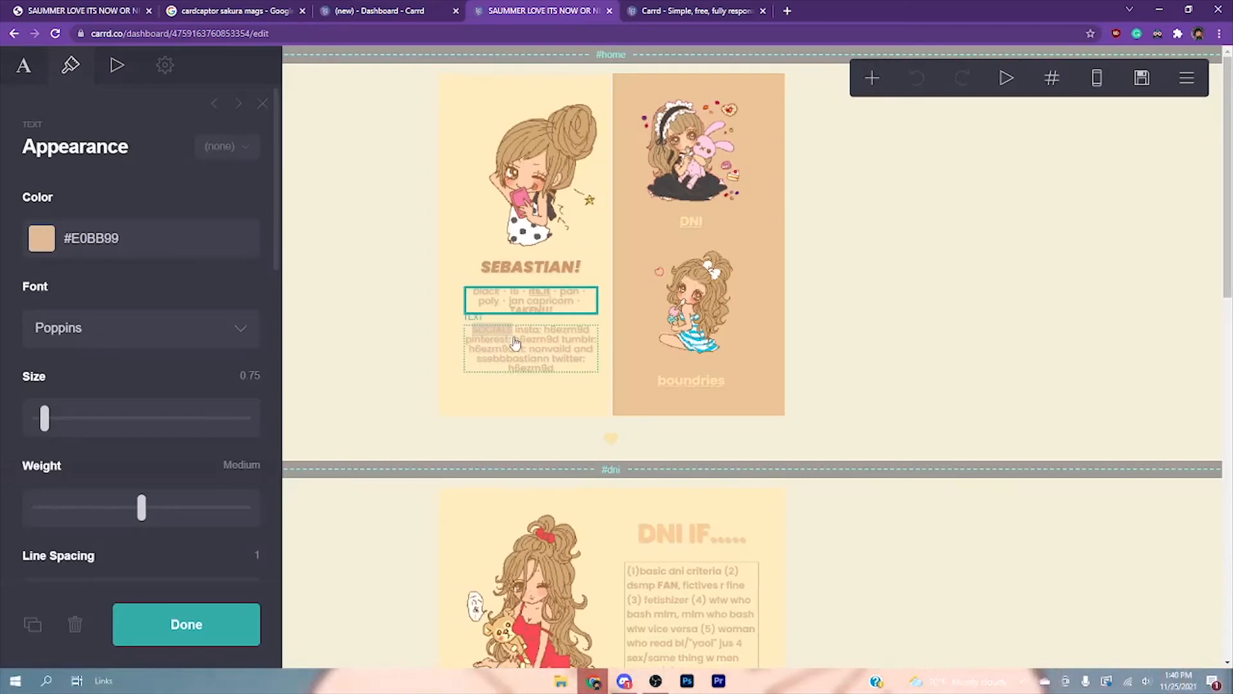
scroll(66, 430, "down", 2)
scroll(66, 430, "down", 2)
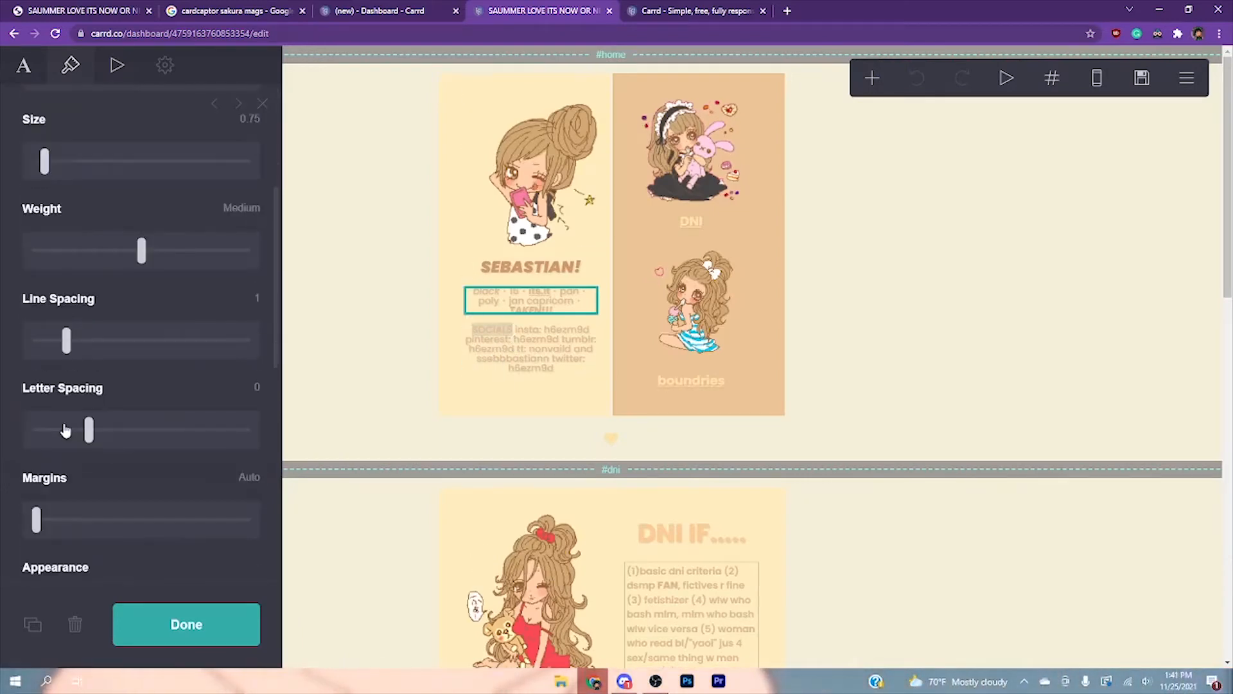
left_click(342, 9)
left_click(442, 491)
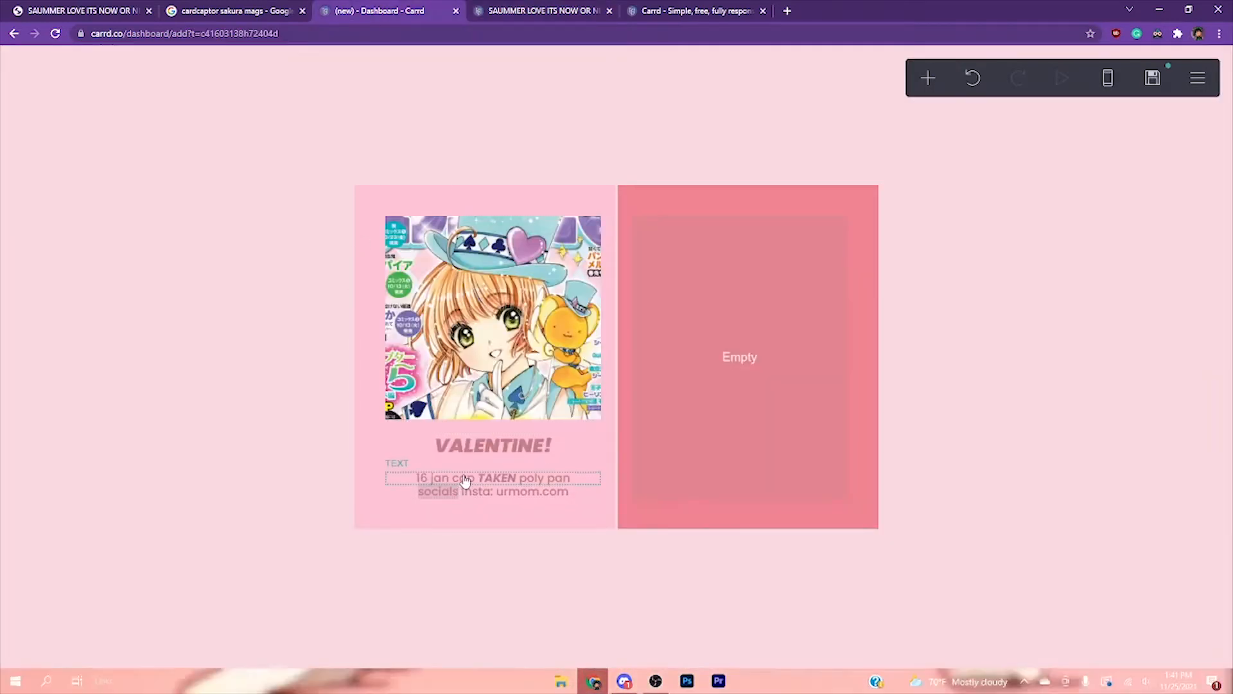
left_click(71, 65)
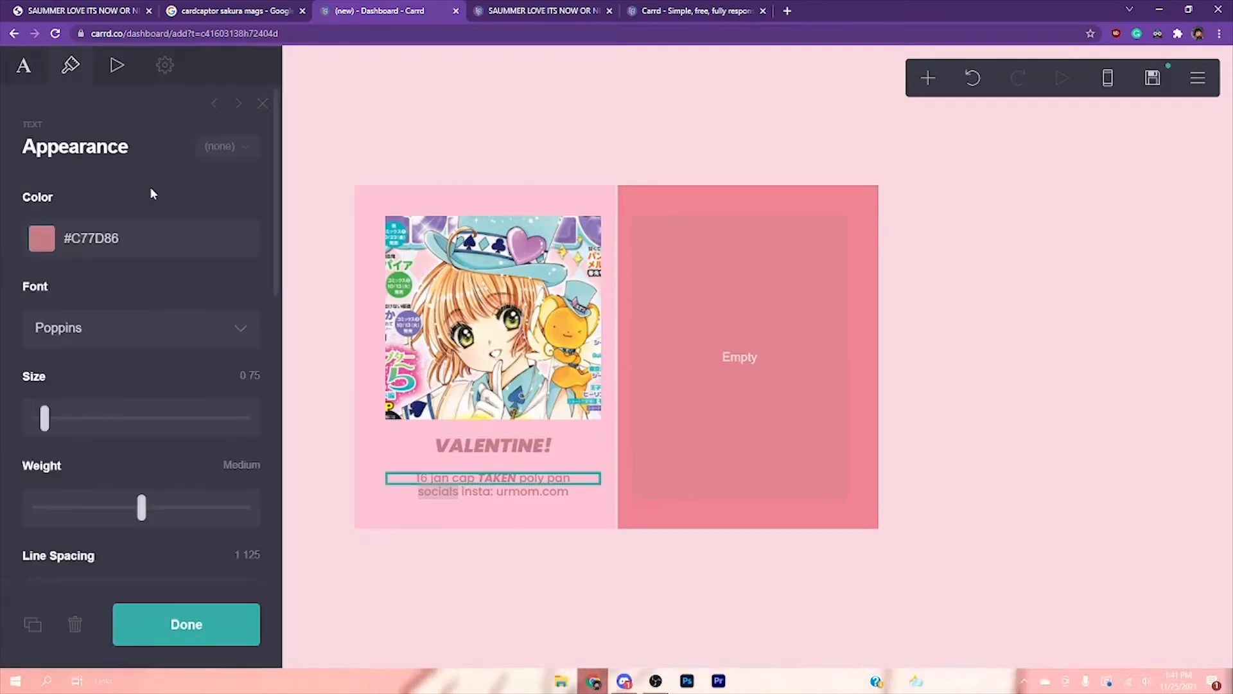
scroll(82, 380, "down", 6)
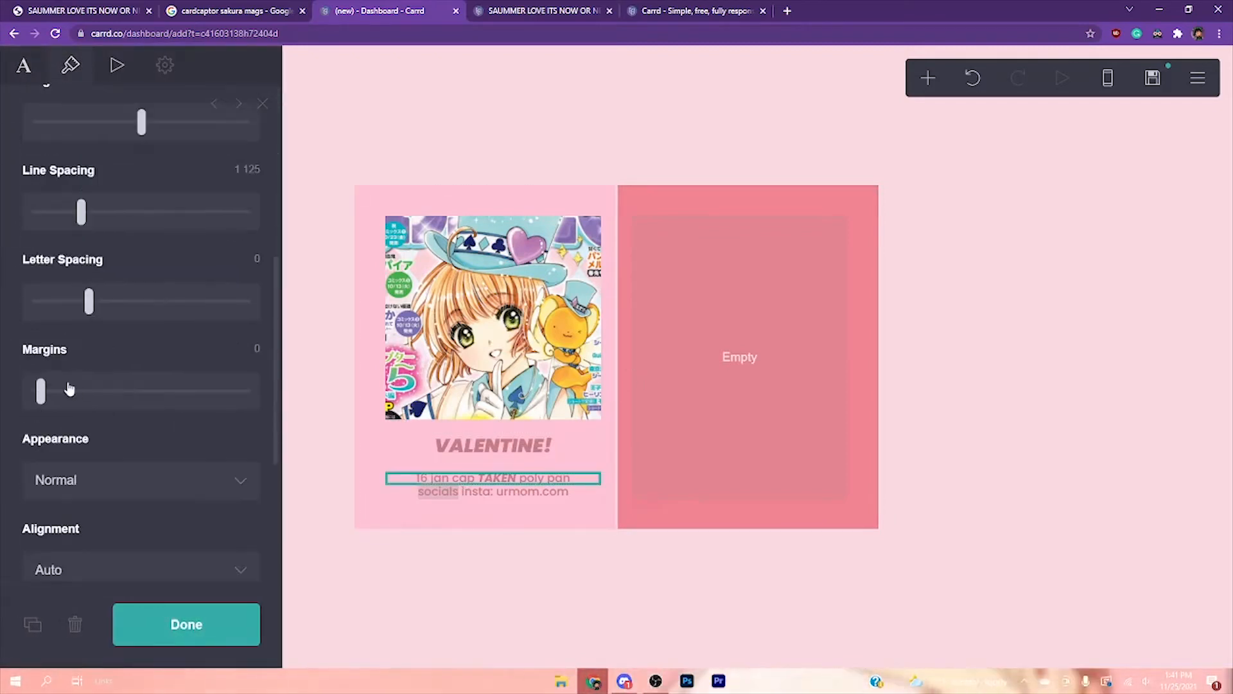
left_click_drag(40, 389, 10, 386)
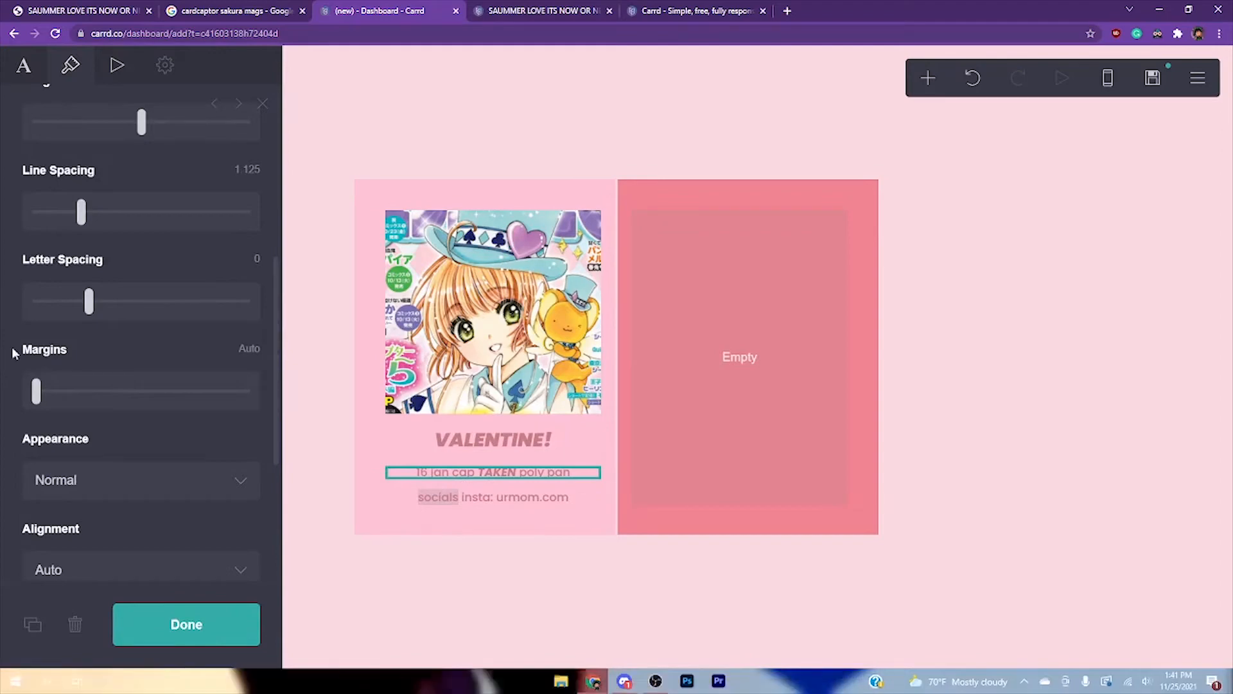
Add an image element and place it in the empty darker pink column
left_click(669, 273)
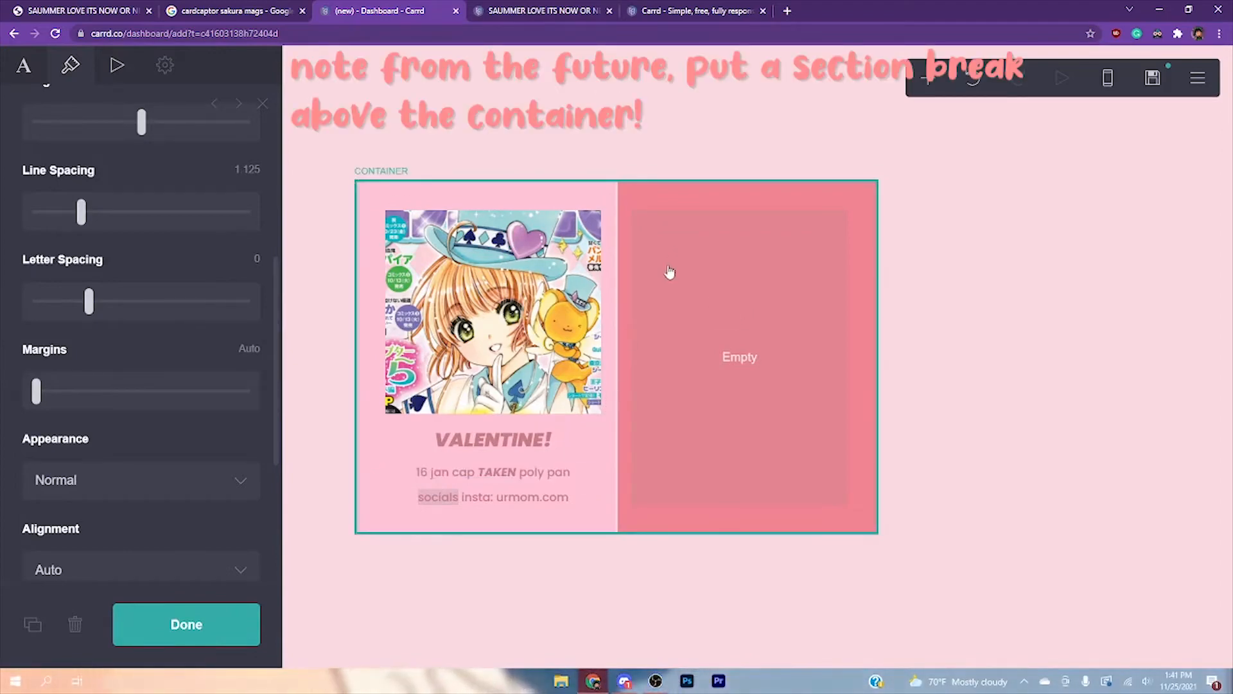
left_click(928, 79)
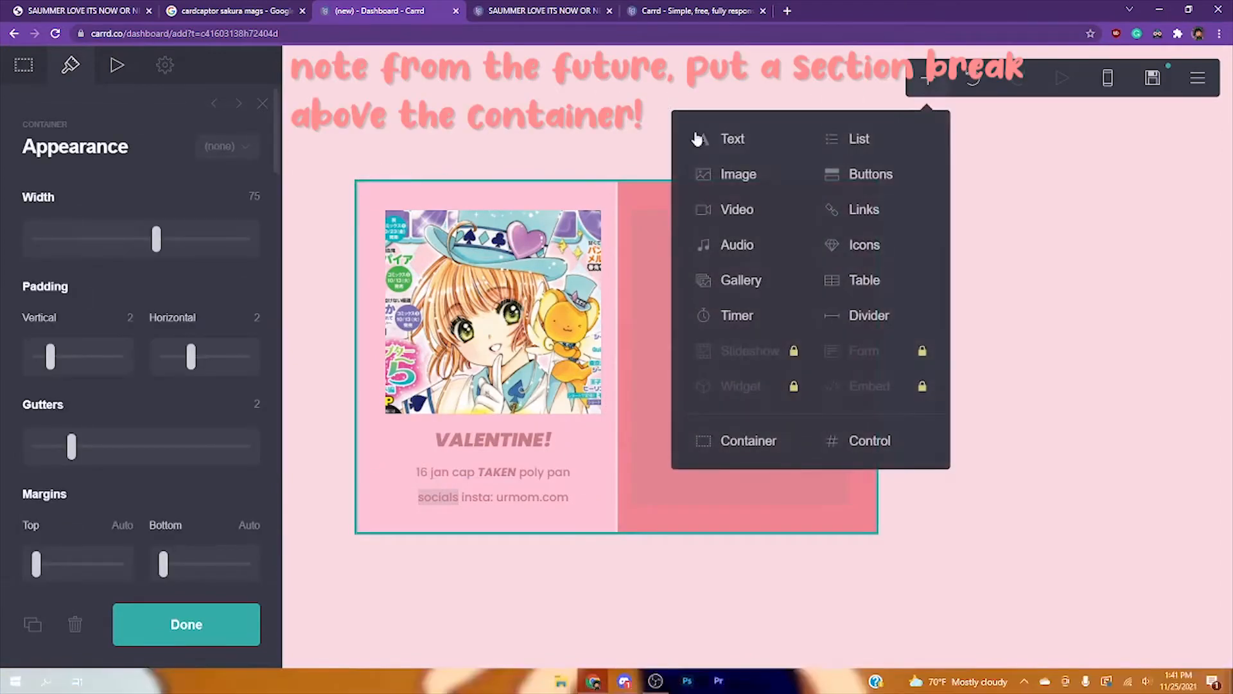
left_click(726, 170)
left_click_drag(468, 515, 724, 246)
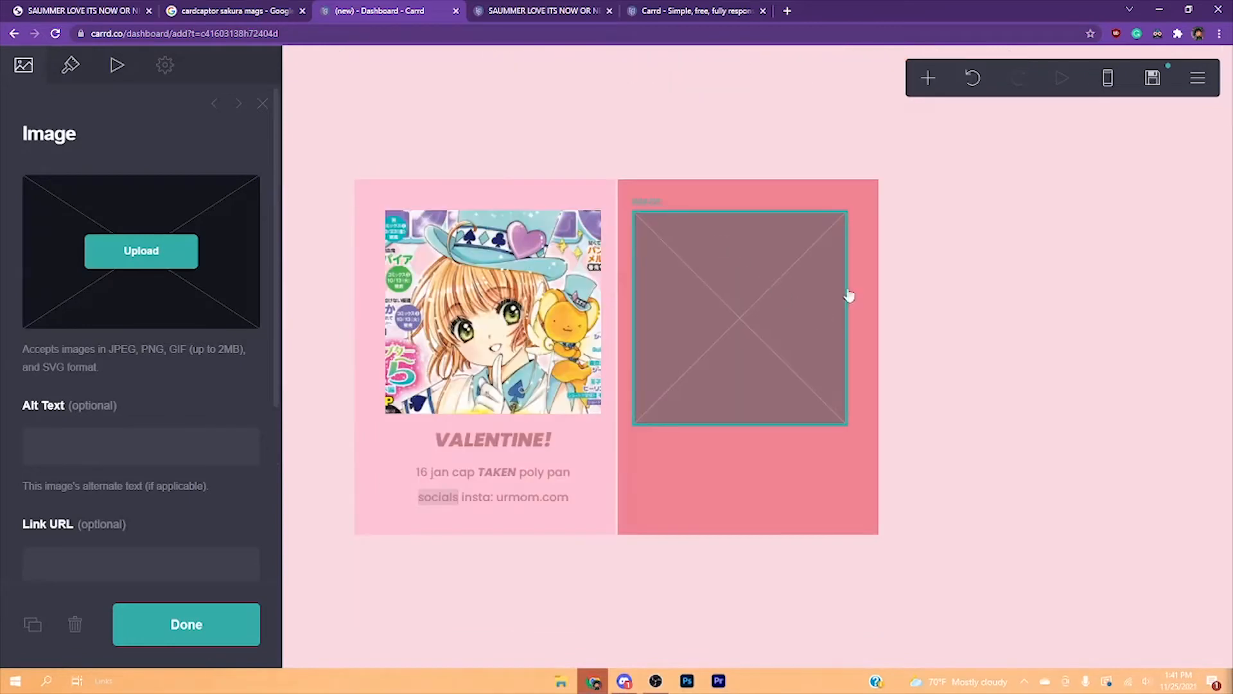
Fill the darker column's image with the September 2020 Nakayoshi cover from the image results, cropped around Sakura's face
left_click(547, 8)
left_click_drag(670, 9, 578, 8)
left_click_drag(292, 7, 565, 10)
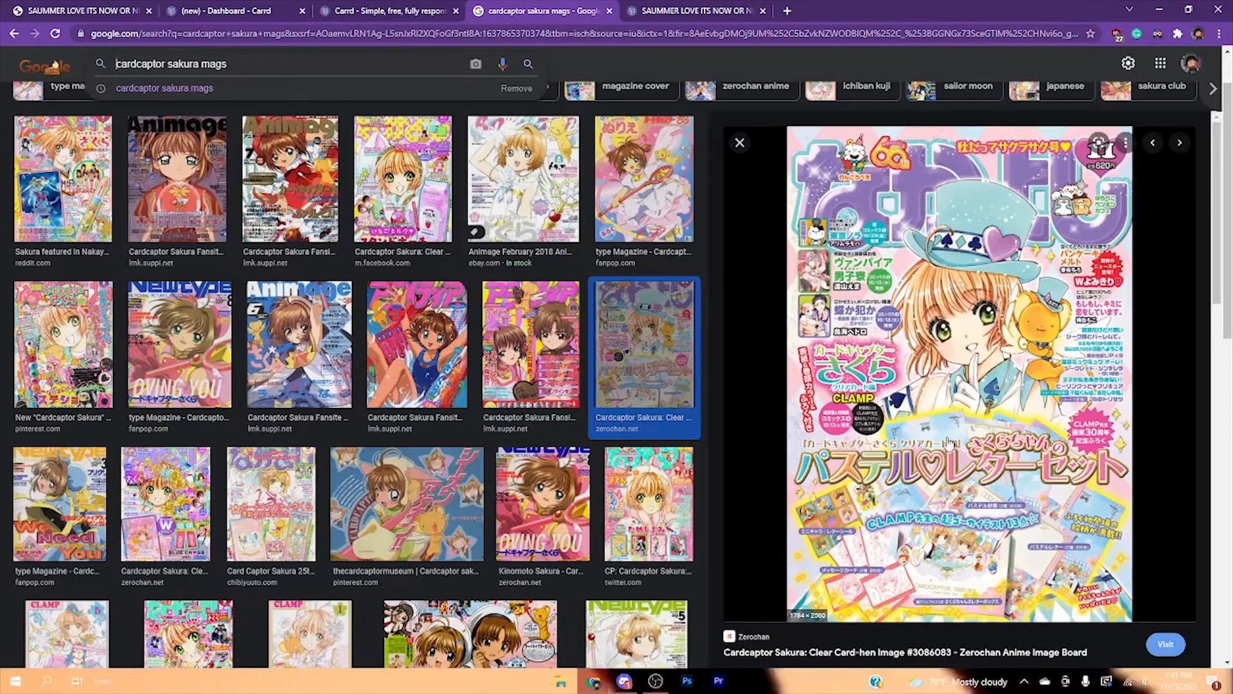
scroll(819, 384, "down", 3)
left_click(818, 383)
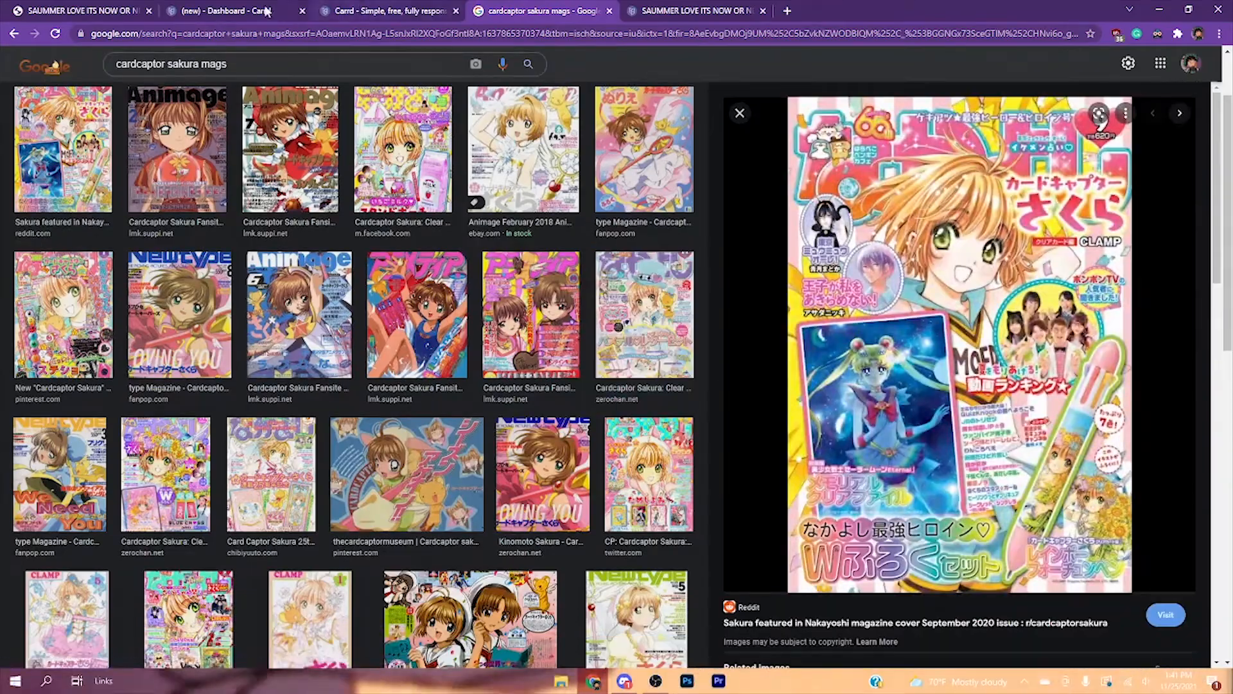
left_click_drag(818, 384, 77, 226)
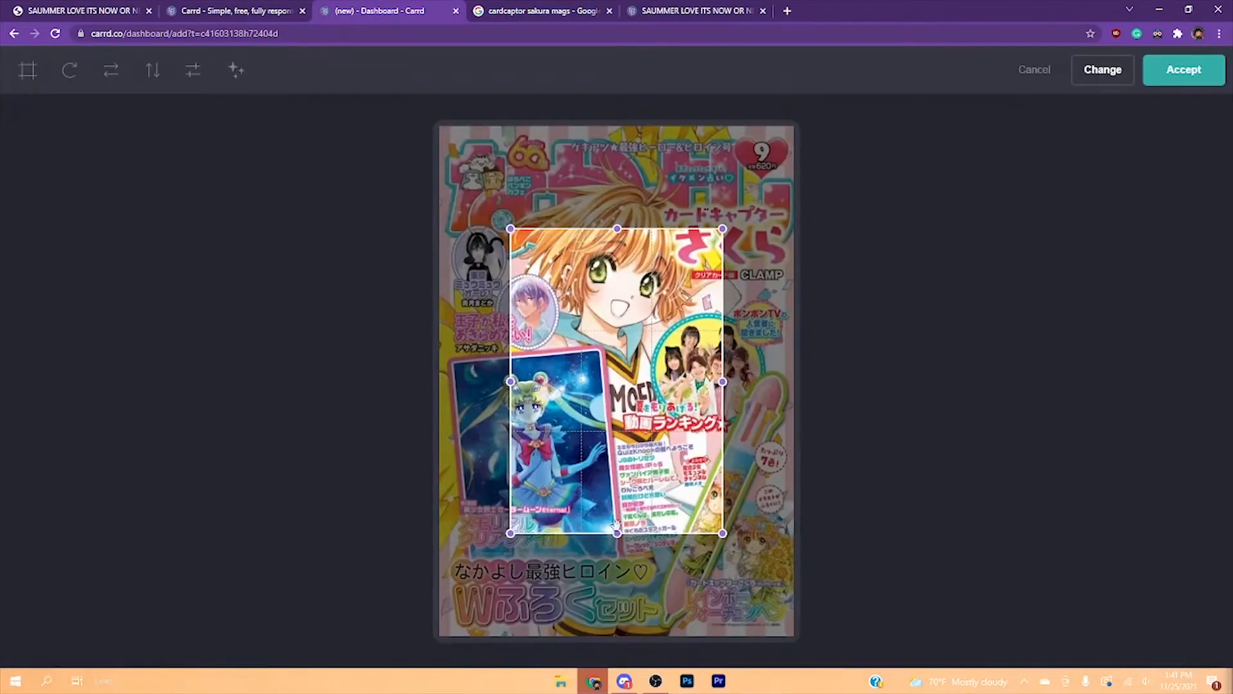
left_click_drag(615, 533, 615, 386)
left_click_drag(678, 320, 698, 268)
left_click_drag(662, 272, 675, 271)
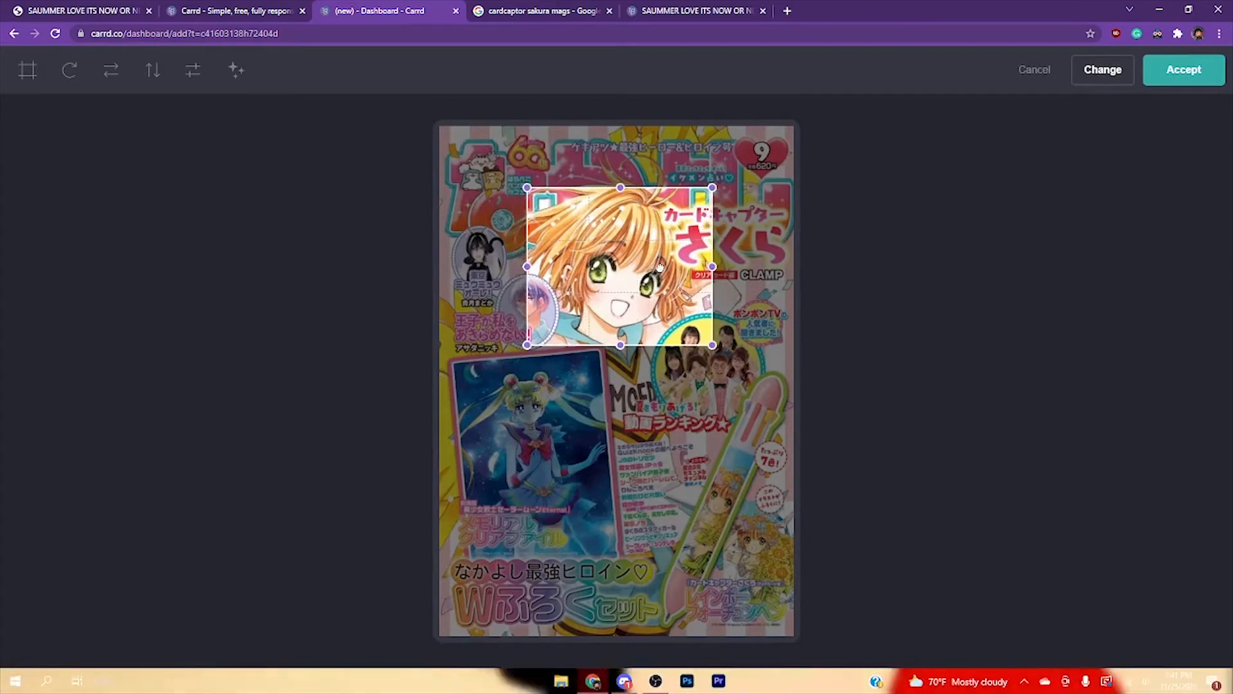
left_click(1184, 69)
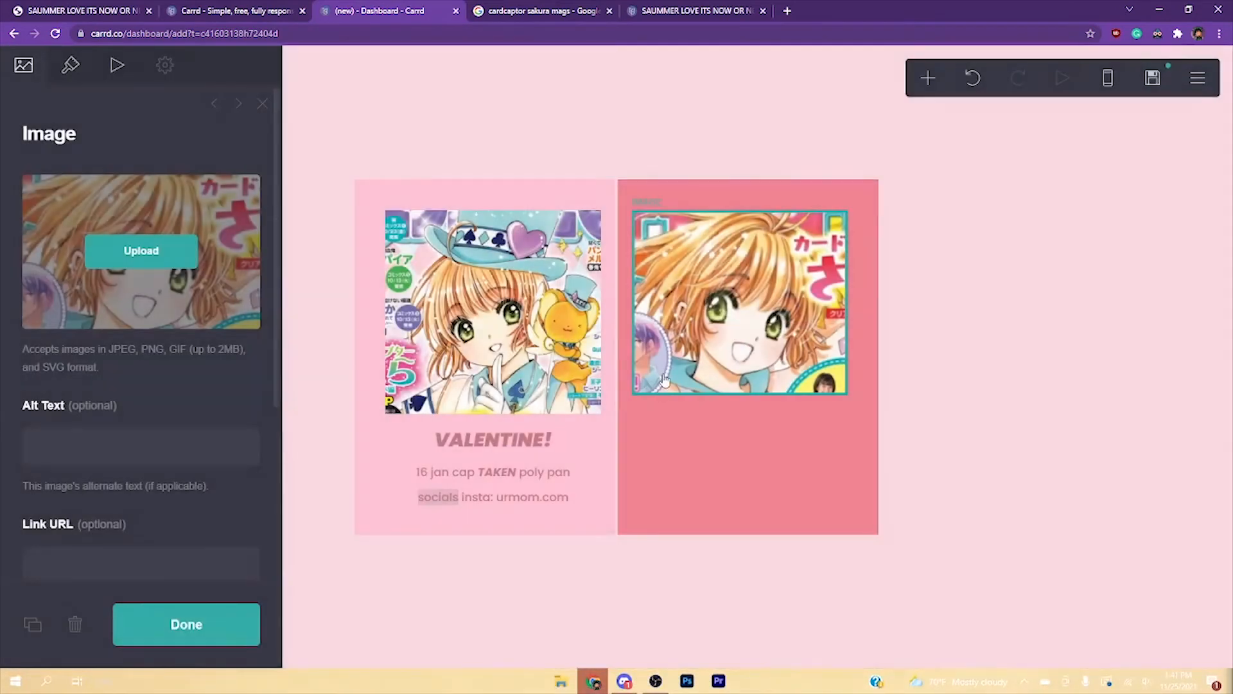
Replace the darker column's image with the Sakura cover showing a pink fluffy collar, cropped around her face
left_click(526, 11)
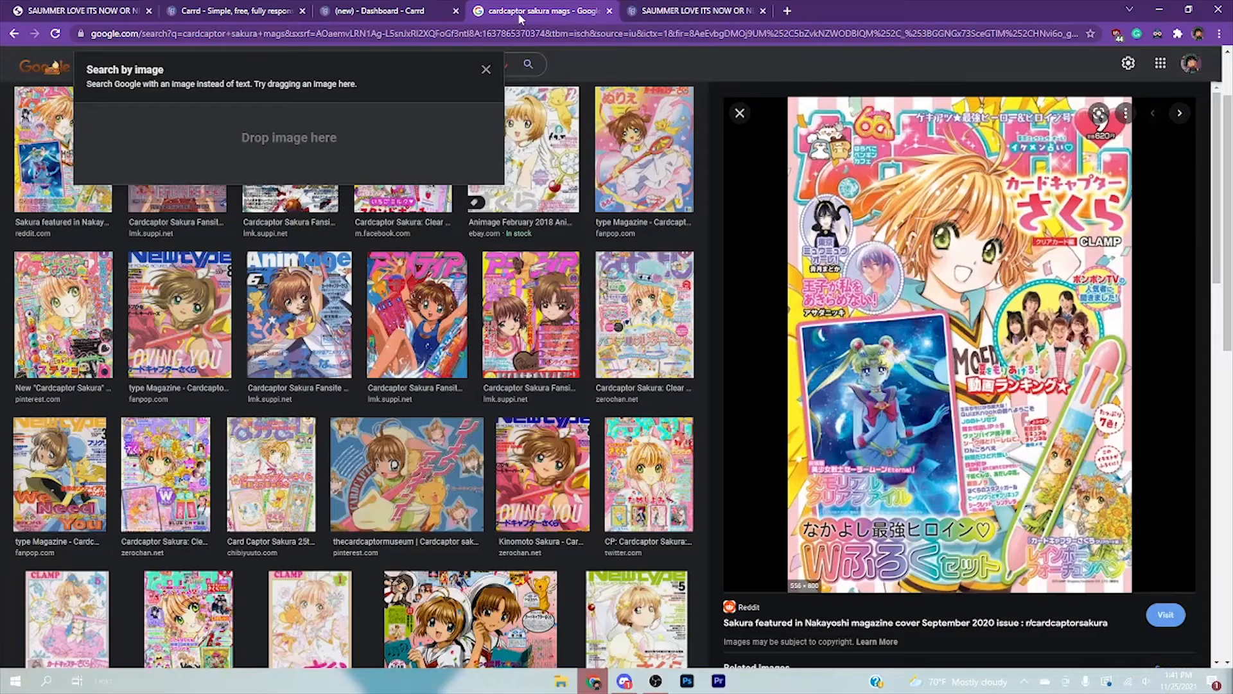
scroll(940, 443, "down", 4)
left_click(940, 443)
left_click_drag(940, 443, 147, 186)
mouse_move(616, 449)
left_mouse_down()
mouse_move(626, 420)
mouse_move(626, 433)
left_mouse_up()
left_click_drag(605, 338, 608, 357)
left_click(1184, 69)
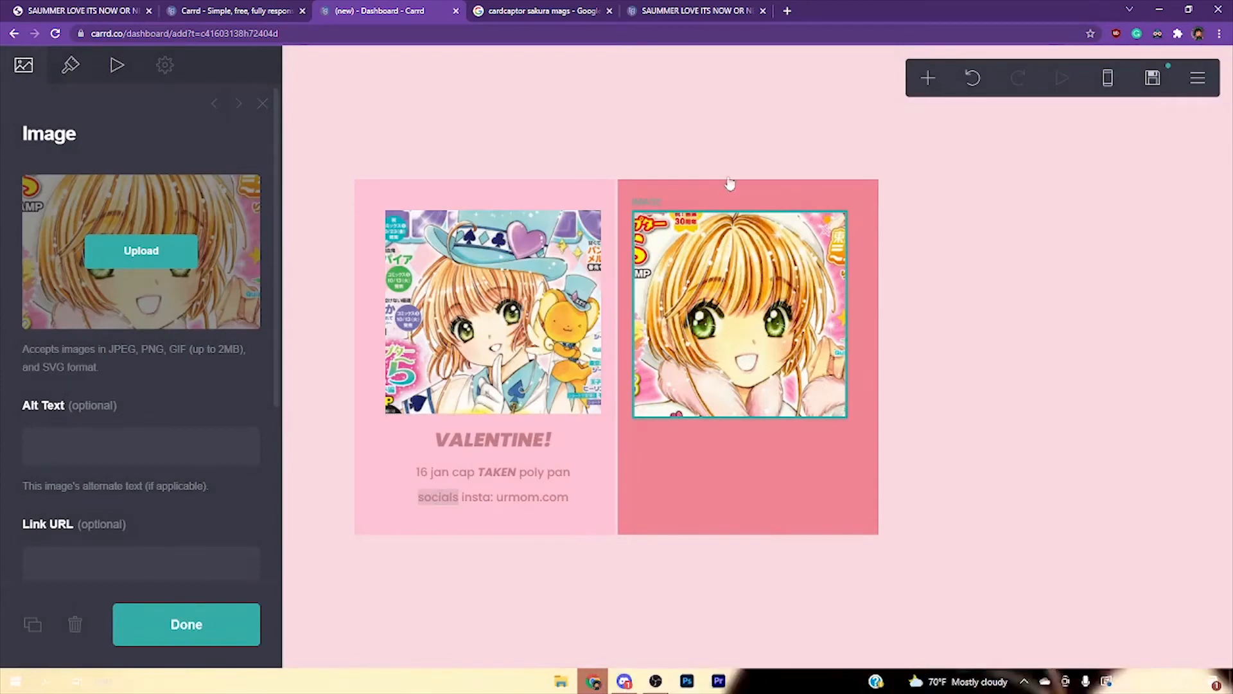
Duplicate the name heading, place the copy below the darker column's image, and change its text to DNI
left_click(502, 442)
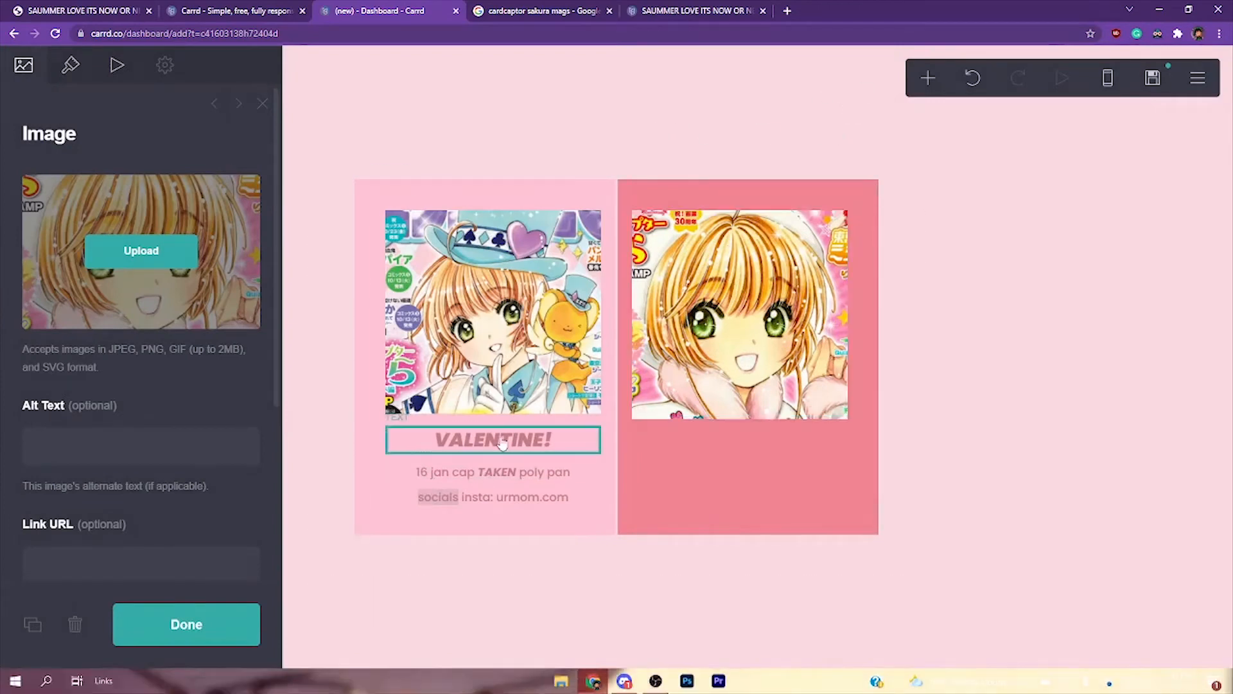
left_click(32, 624)
left_click_drag(496, 464, 751, 395)
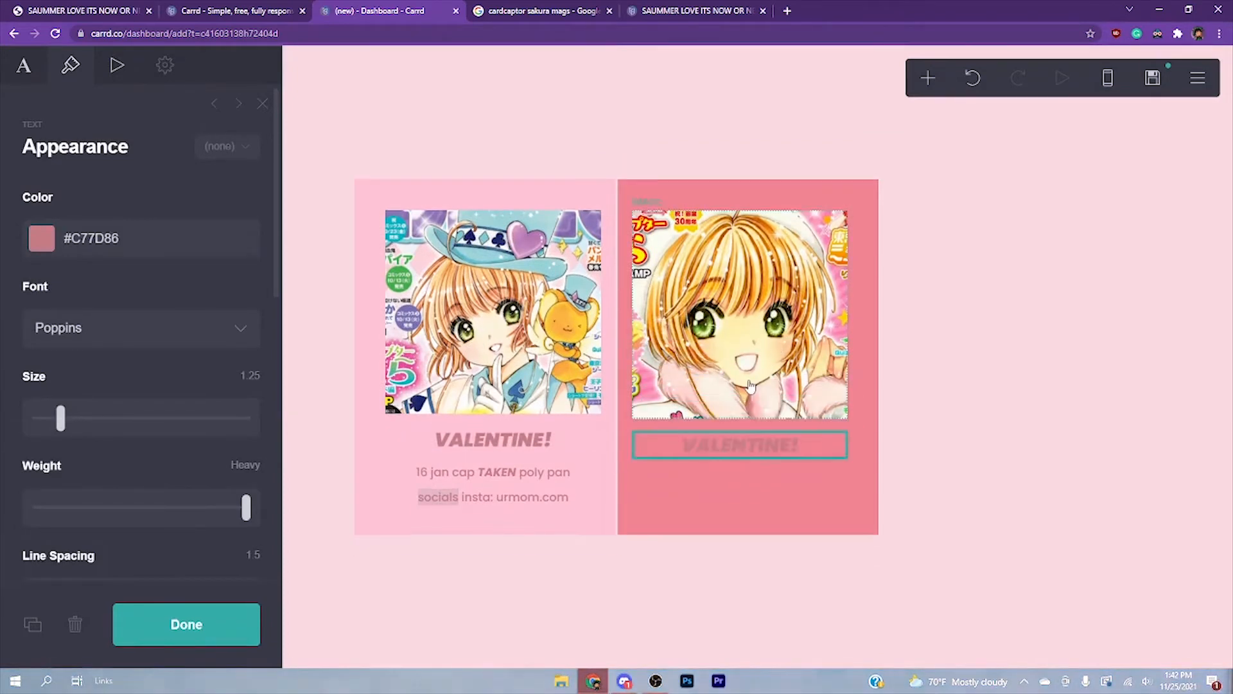
left_click(26, 65)
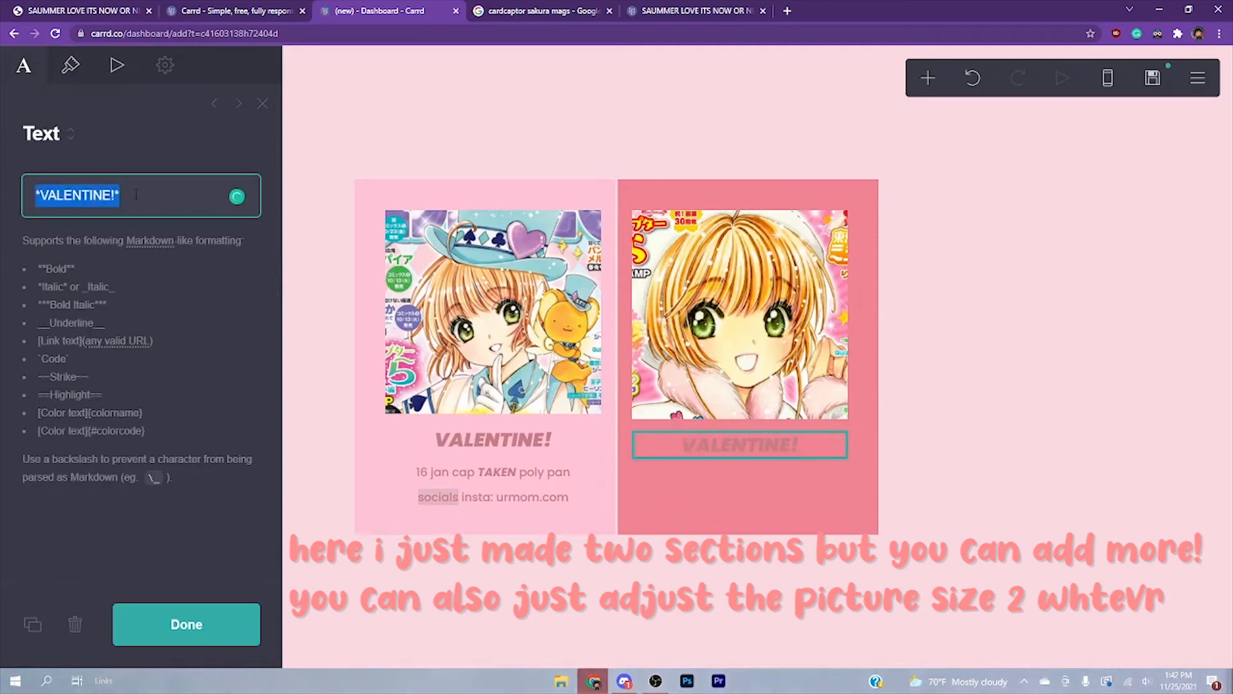
key("BackSpace")
type("DNI")
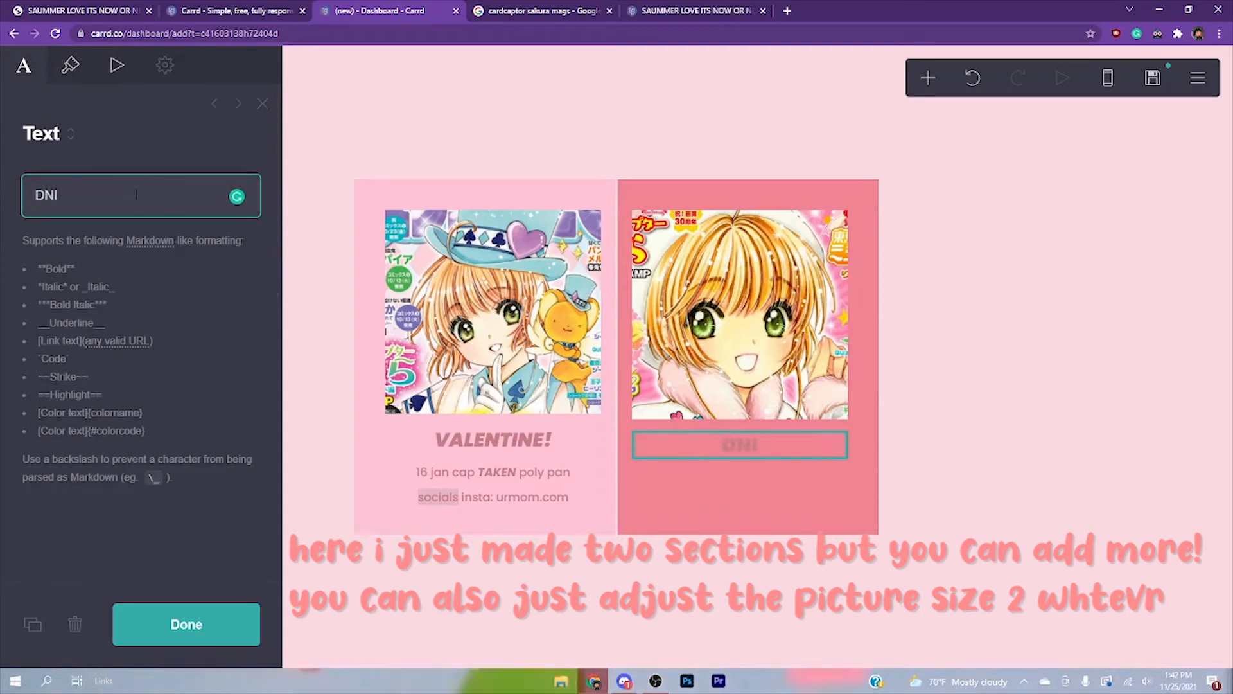
Extend the darker column's DNI heading to DNI/BYF and recolour it light pink #FFBDC5
type("/BYF")
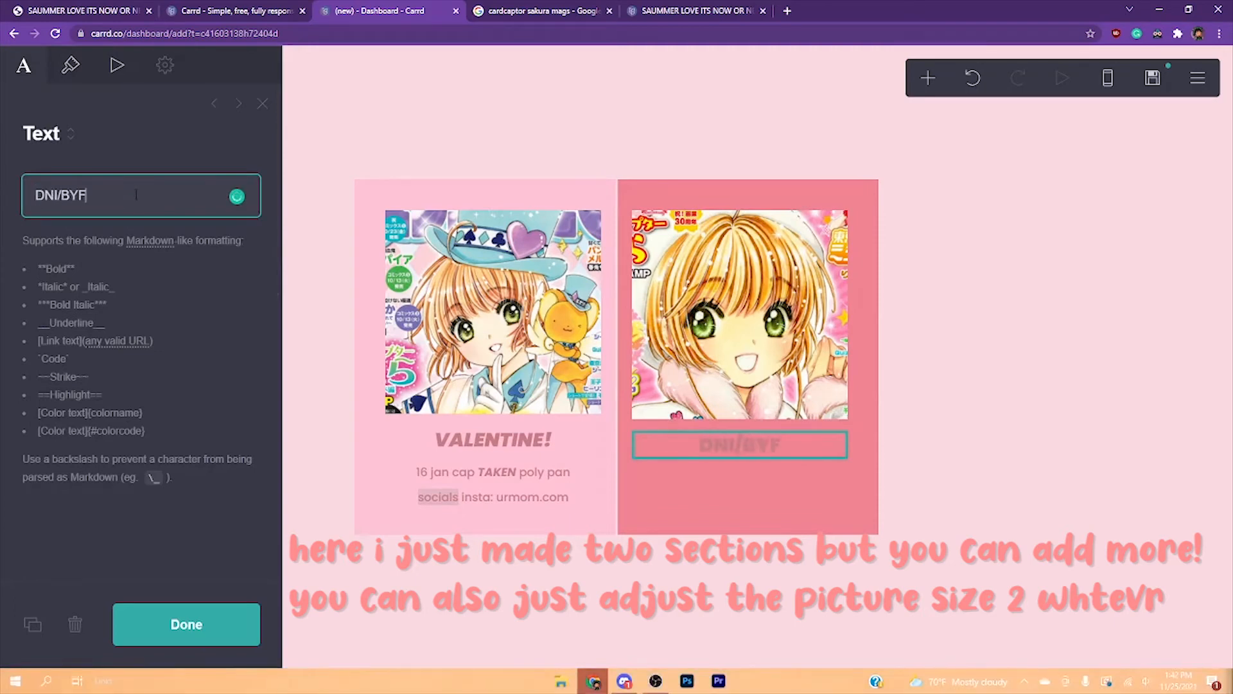
left_click(76, 78)
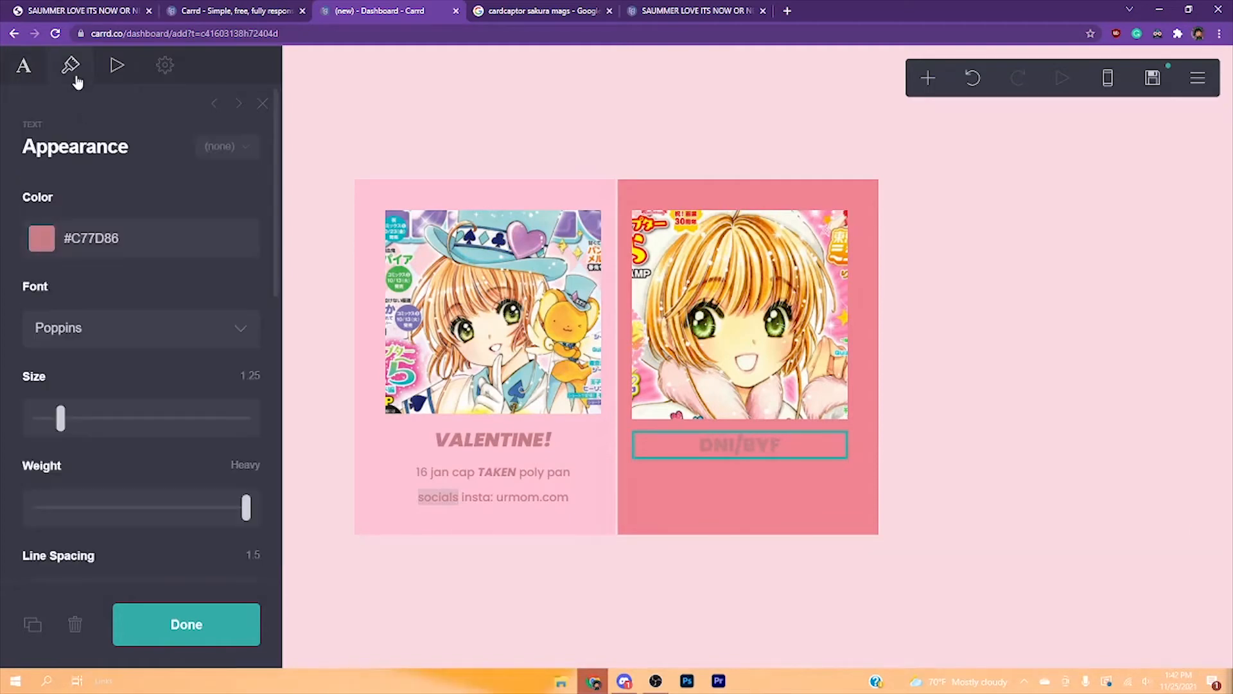
left_click(68, 243)
mouse_move(131, 310)
left_mouse_down()
mouse_move(99, 275)
mouse_move(128, 268)
left_mouse_up()
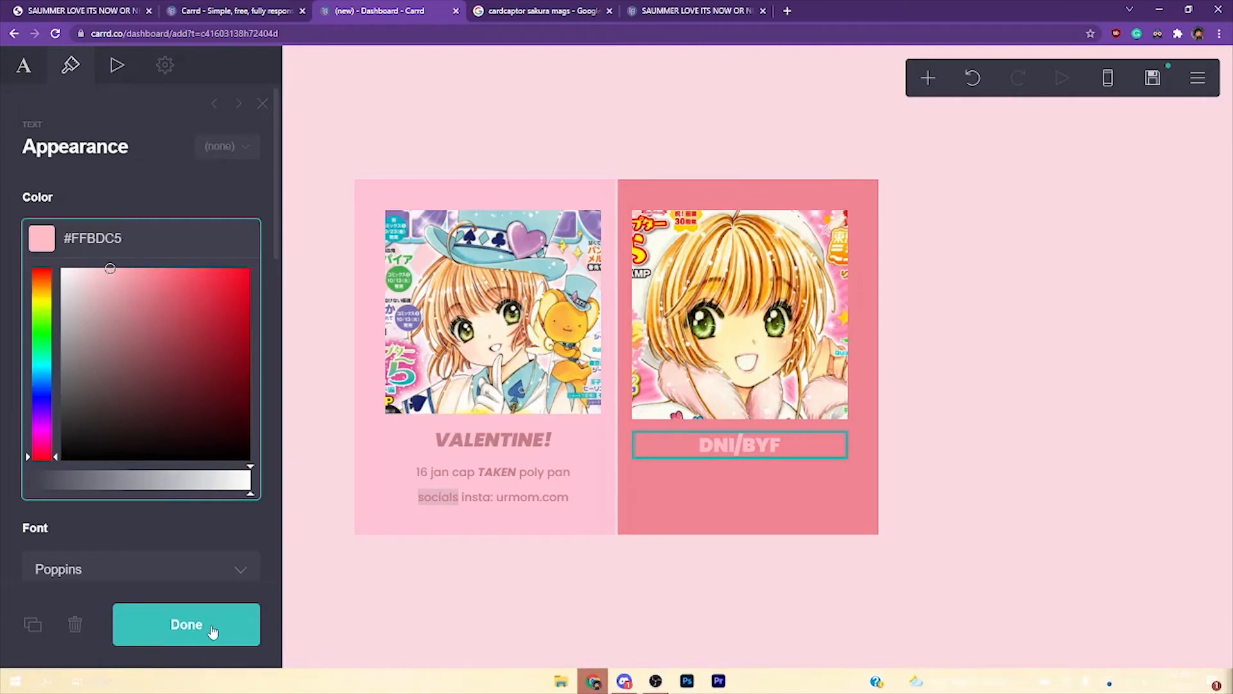
left_click(212, 631)
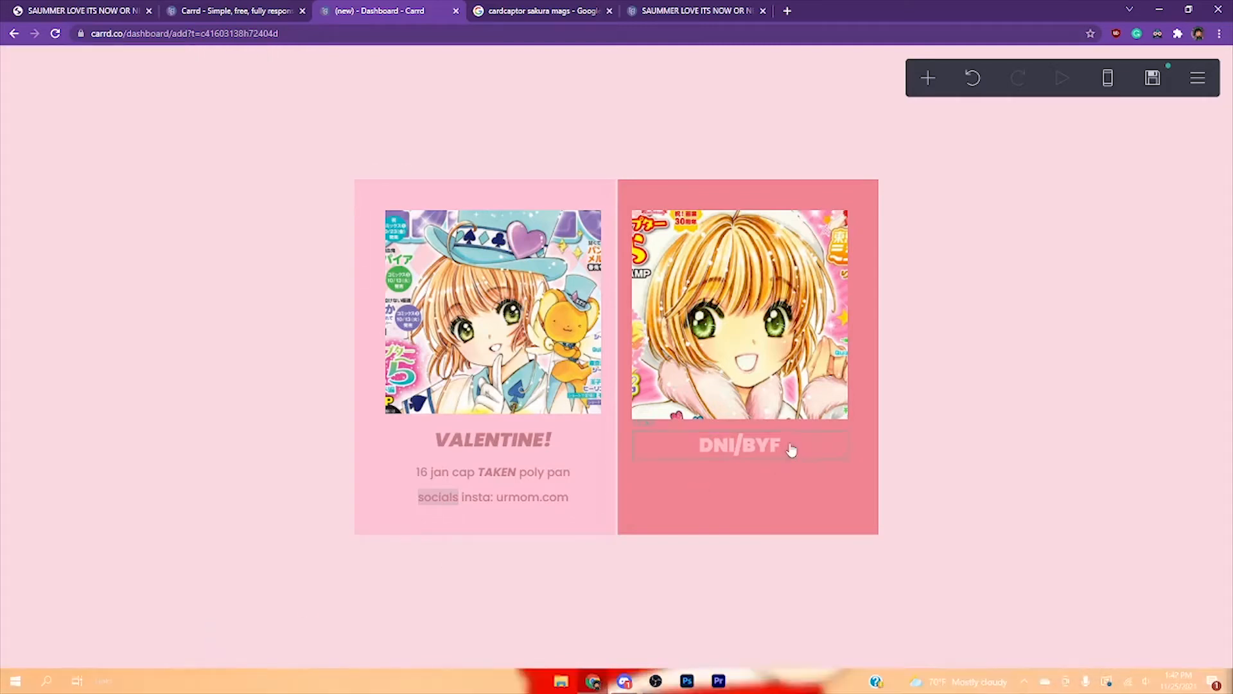
Reduce the darker column's image width to 6.875, then duplicate the image and place the copy below the DNI/BYF heading
left_click(788, 398)
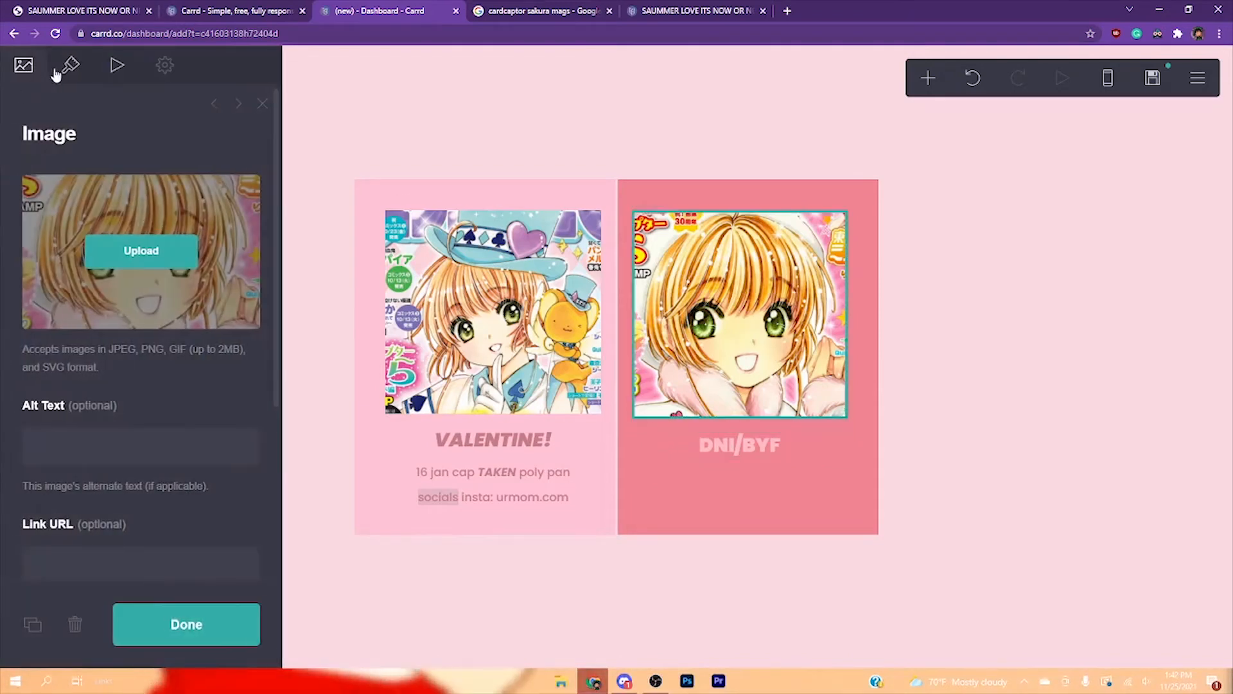
left_click(70, 67)
left_click_drag(121, 249, 48, 238)
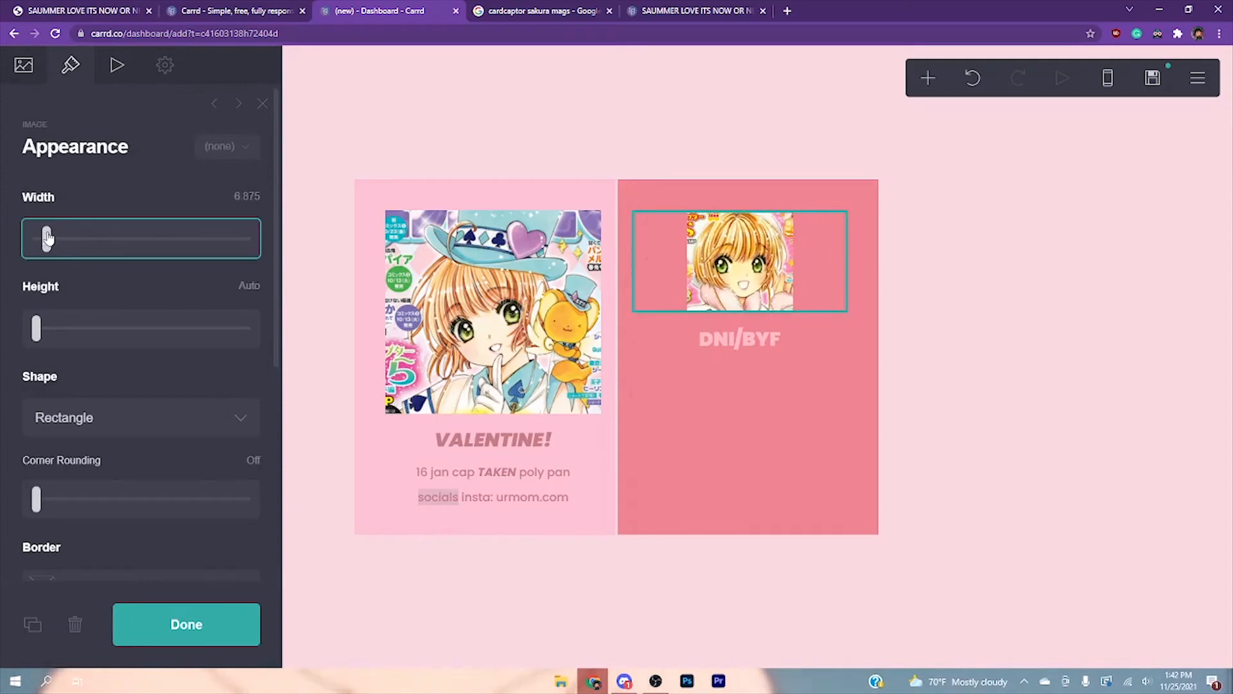
left_click(124, 185)
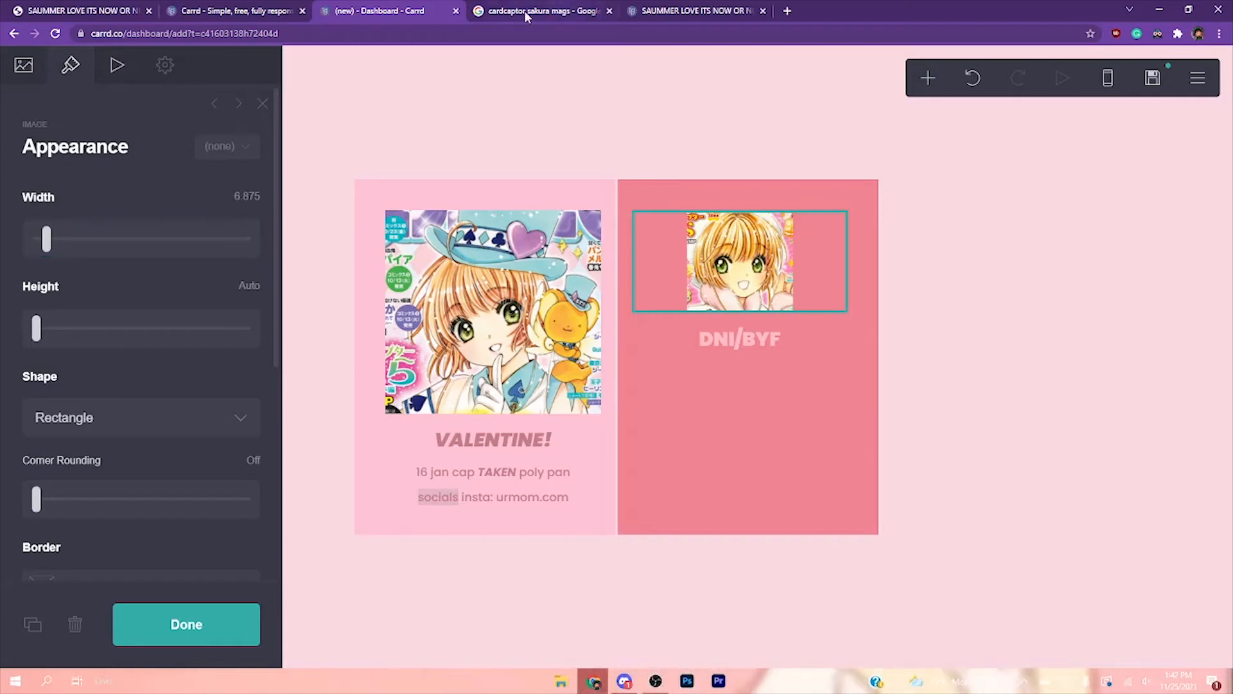
left_click(32, 624)
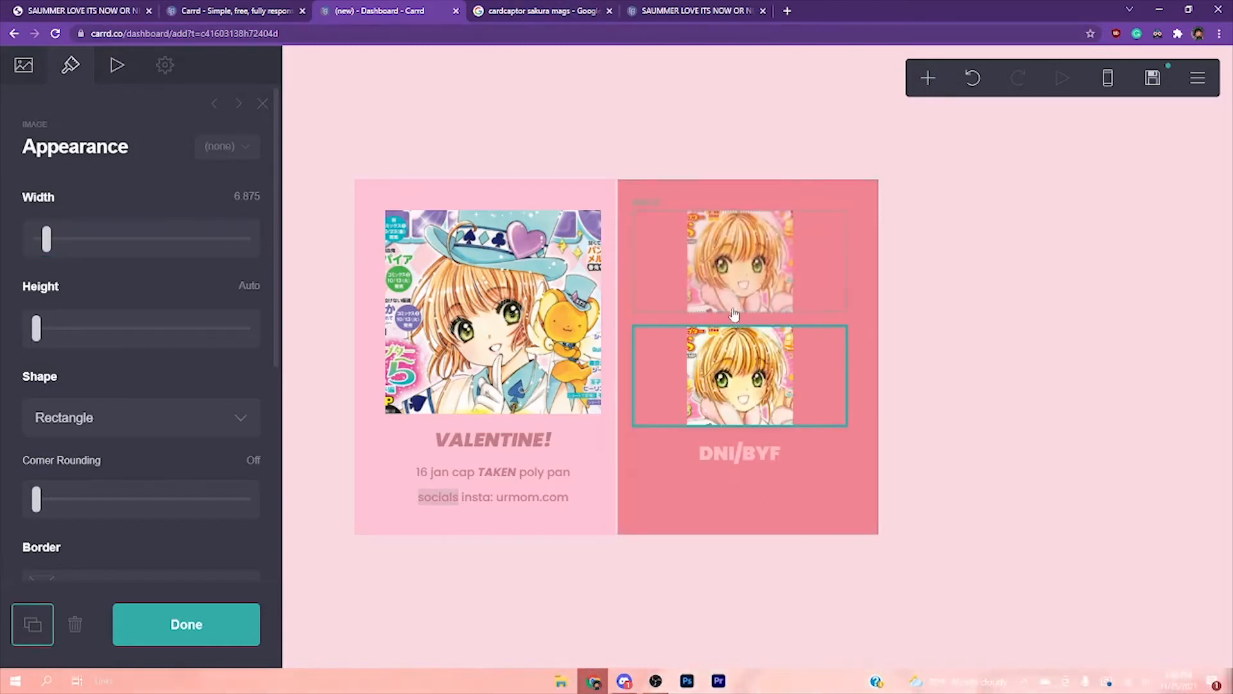
left_click_drag(735, 390, 753, 473)
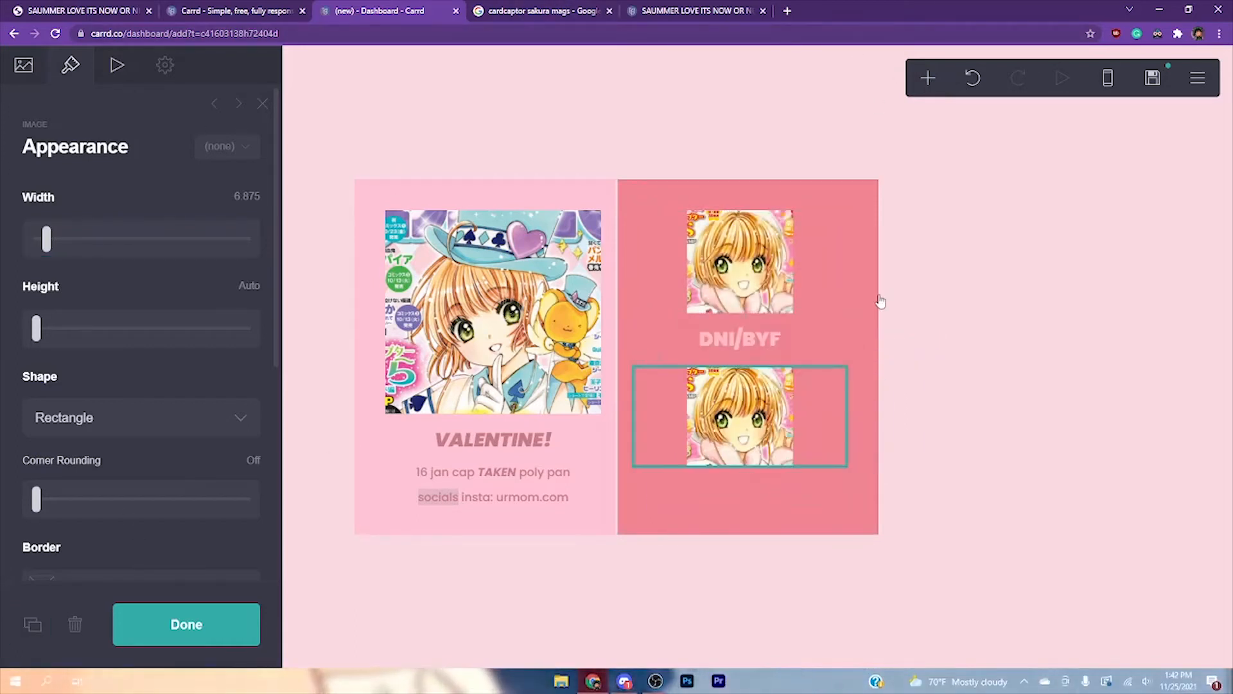
Replace the duplicated image with the New "Cardcaptor Sakura" Manga Debuts magazine cover from the image results, cropped around Sakura's face
left_click(542, 10)
scroll(873, 275, "down", 8)
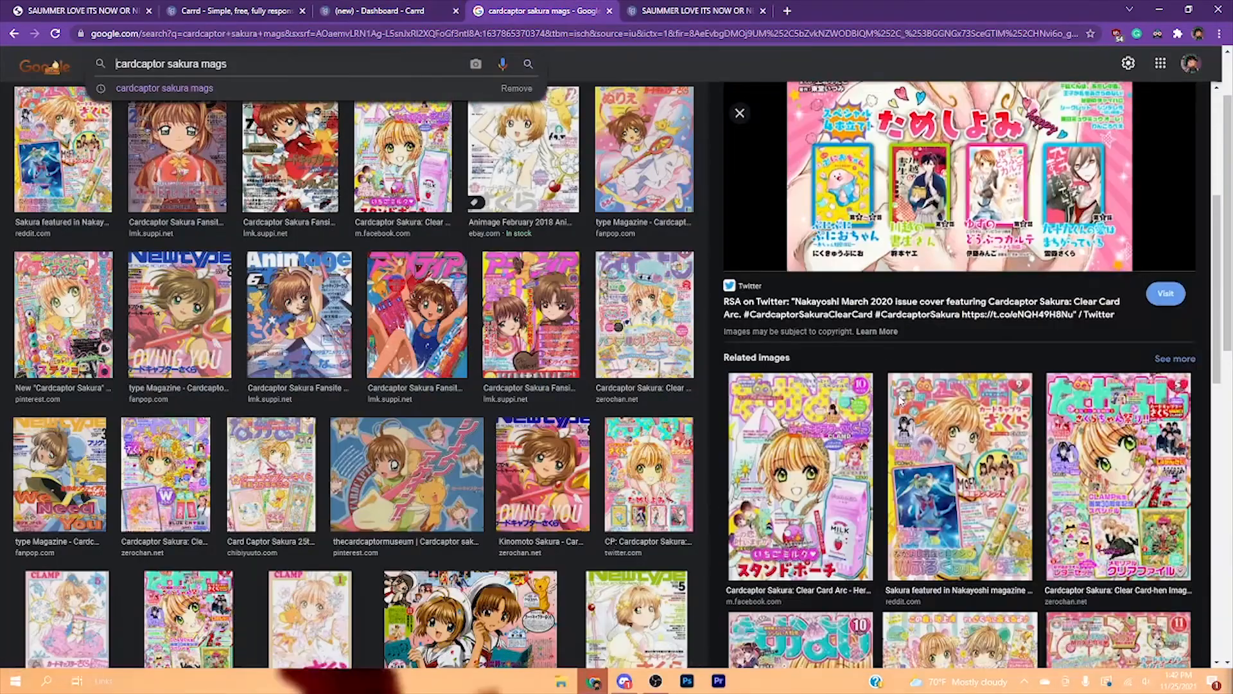
left_click(962, 520)
scroll(177, 289, "up", 2)
left_click(64, 399)
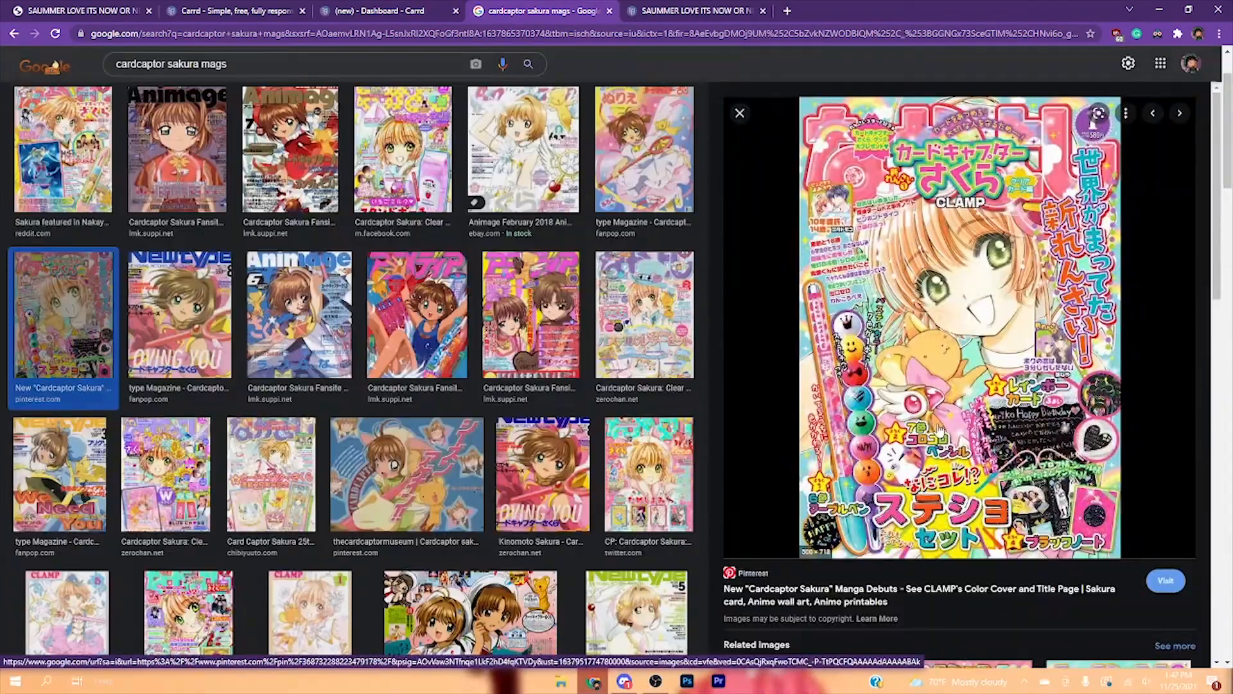
left_click_drag(1015, 386, 174, 243)
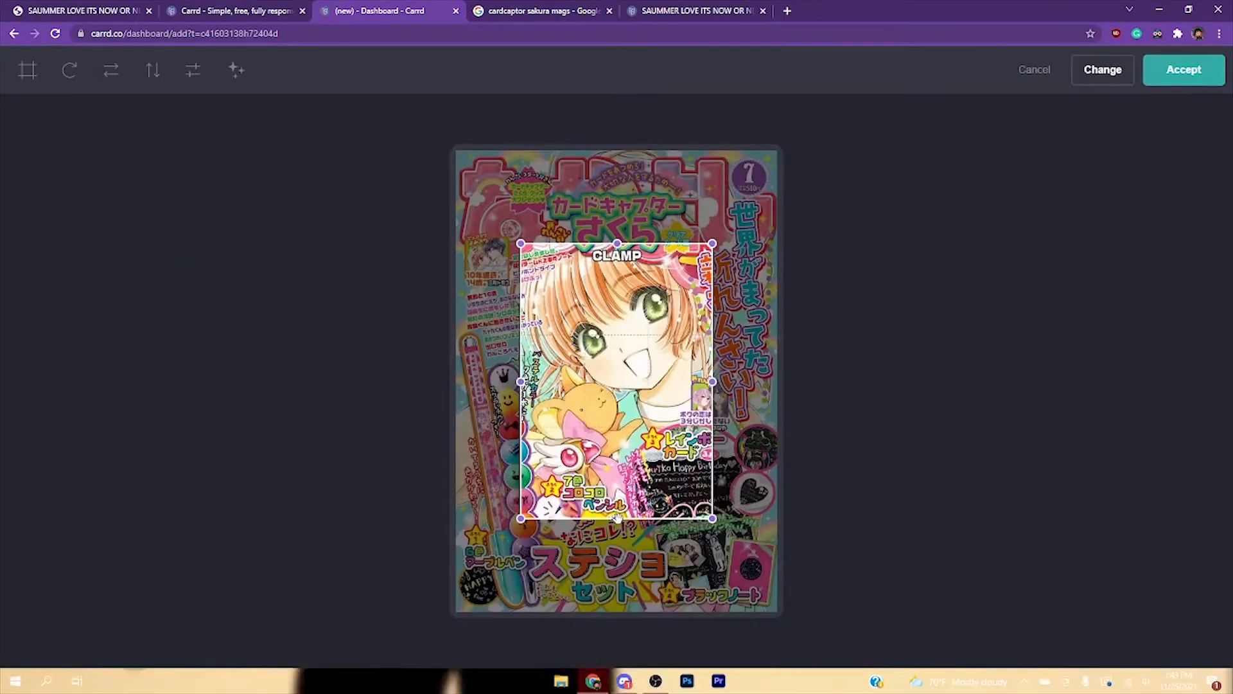
left_click_drag(618, 517, 618, 402)
left_click_drag(620, 327, 633, 333)
left_click(1184, 69)
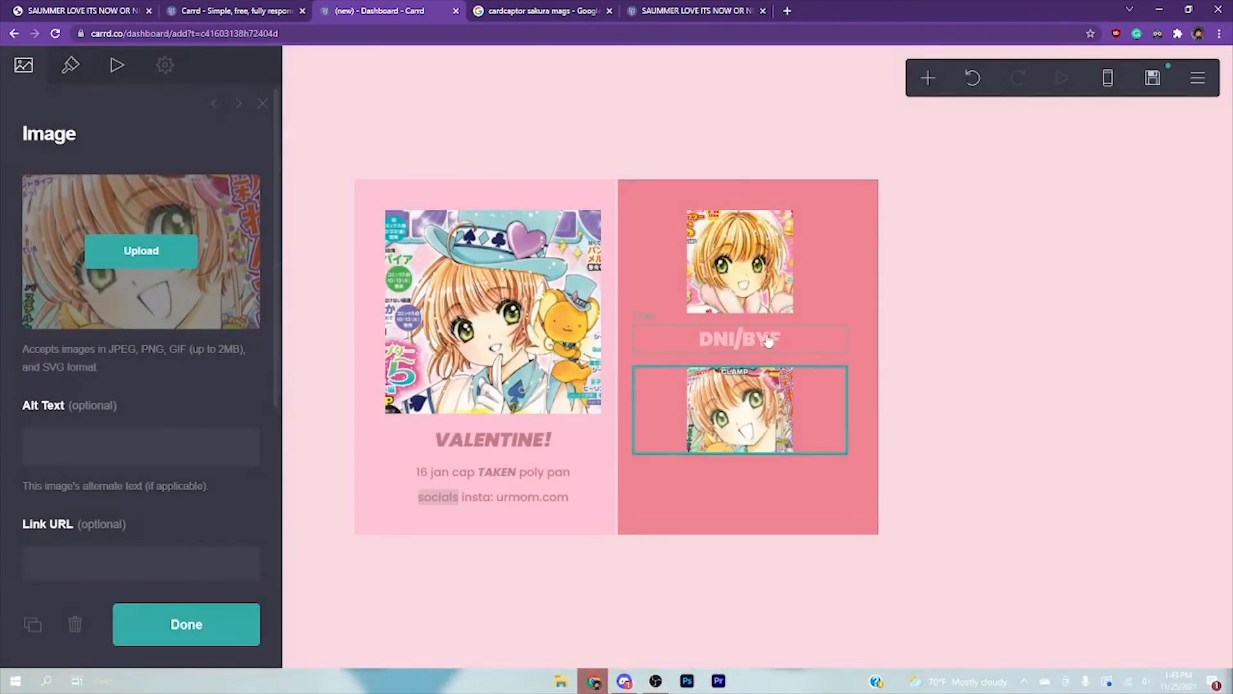
Duplicate the DNI/BYF heading, place the copy below the second small image, and change its text to ETC!
left_click(769, 341)
left_click(33, 623)
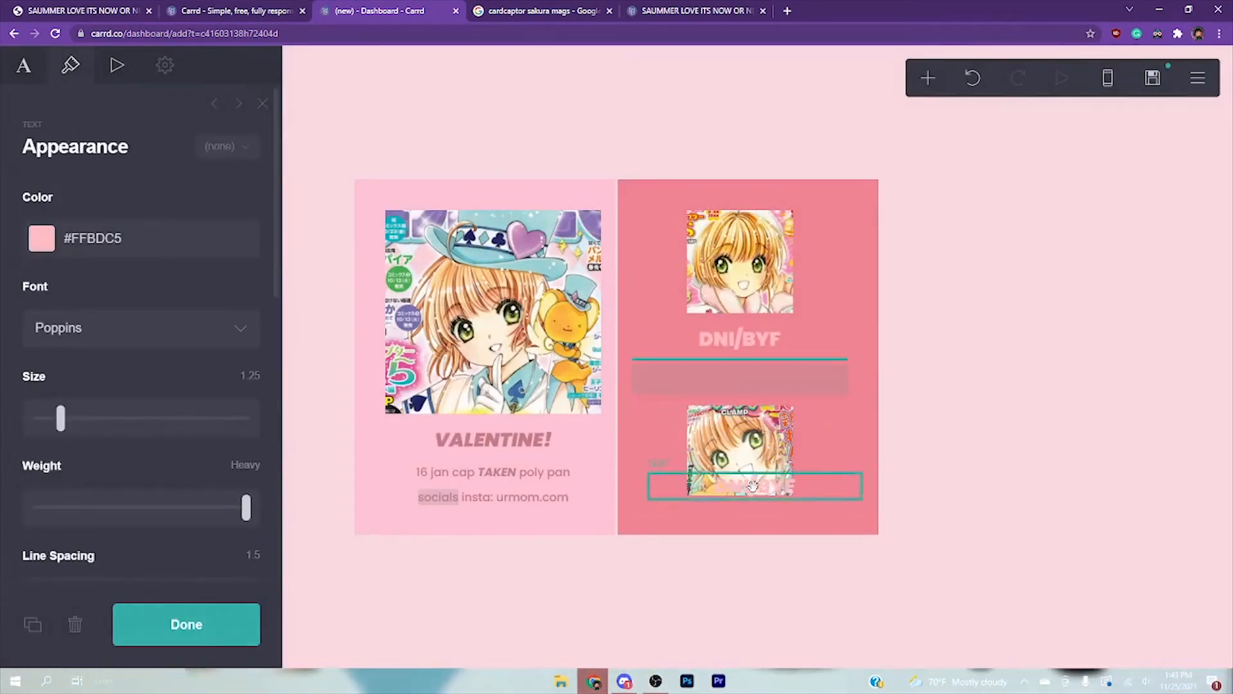
left_click_drag(818, 470, 776, 462)
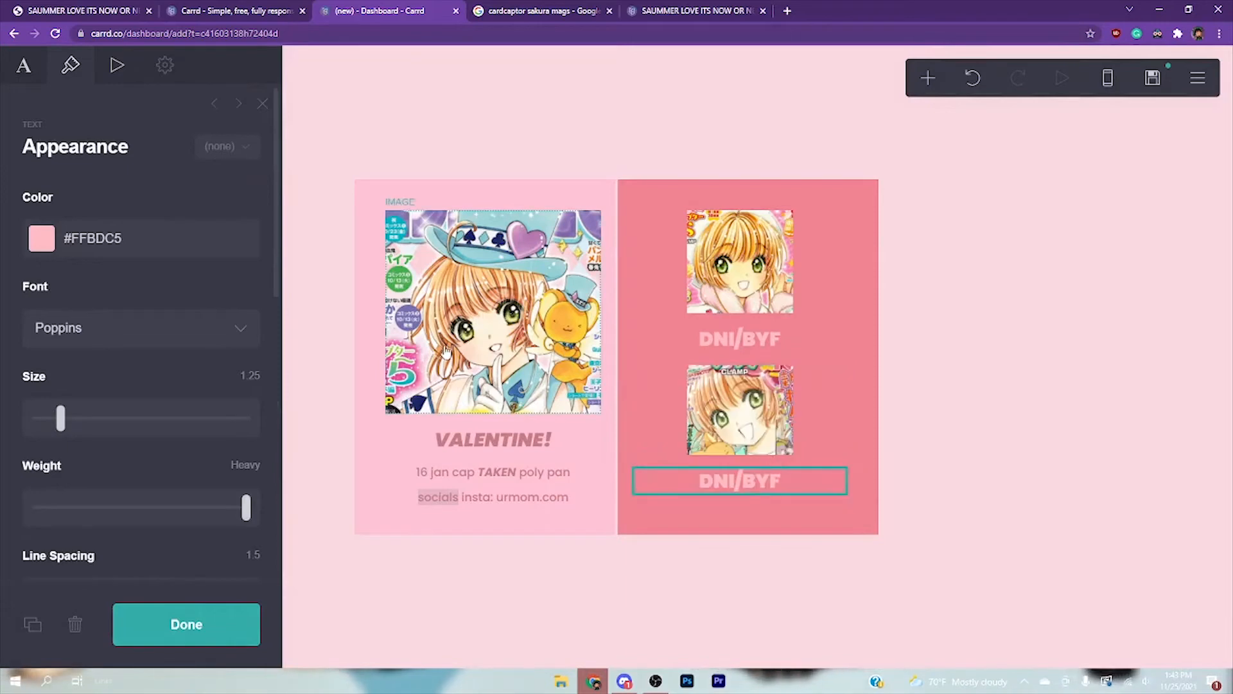
left_click(23, 70)
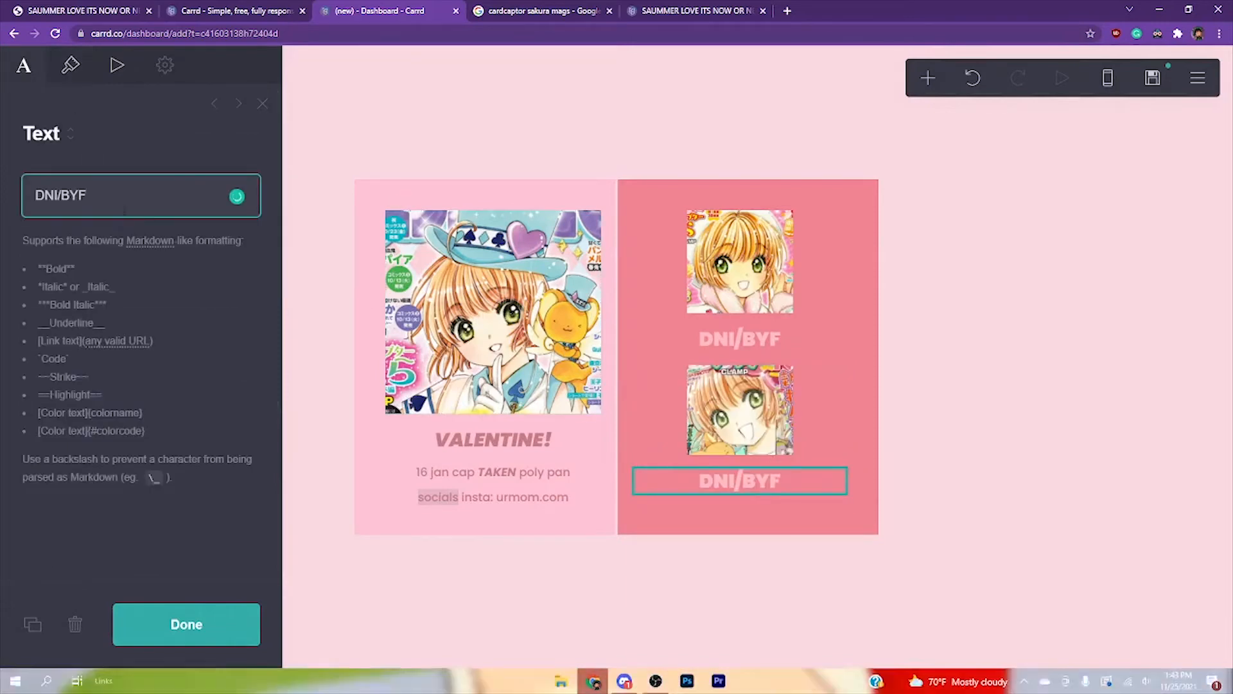
key("ctrl+a")
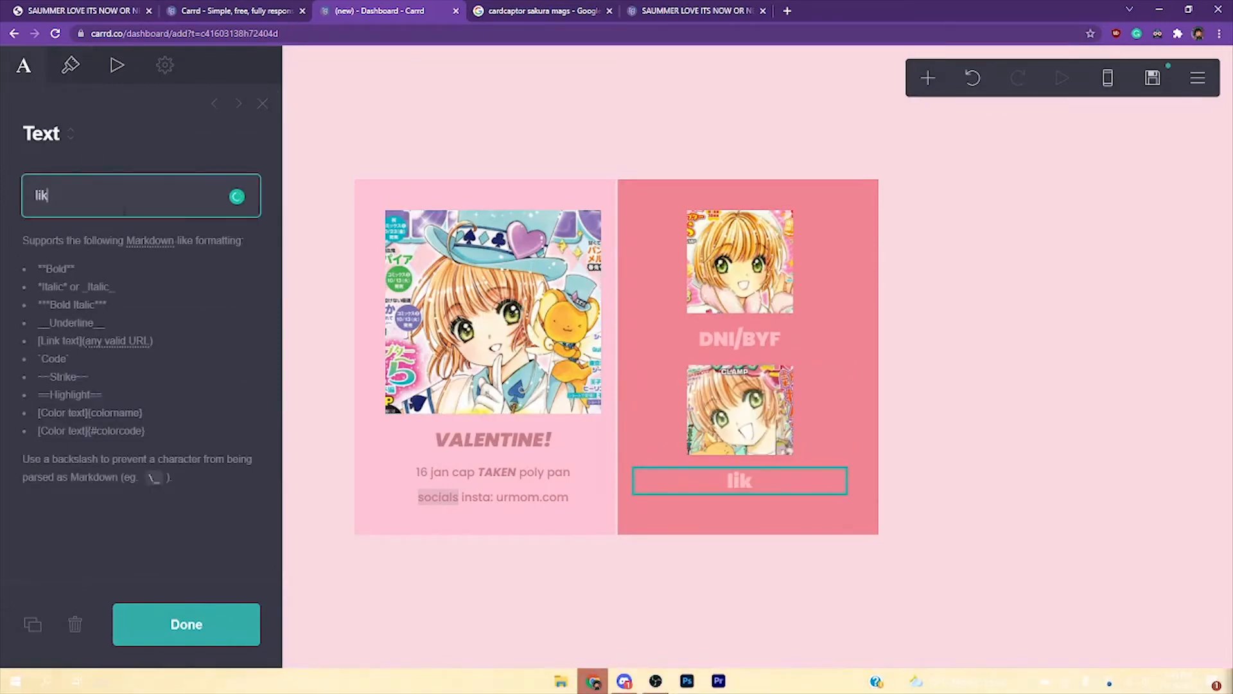
type("LIKI")
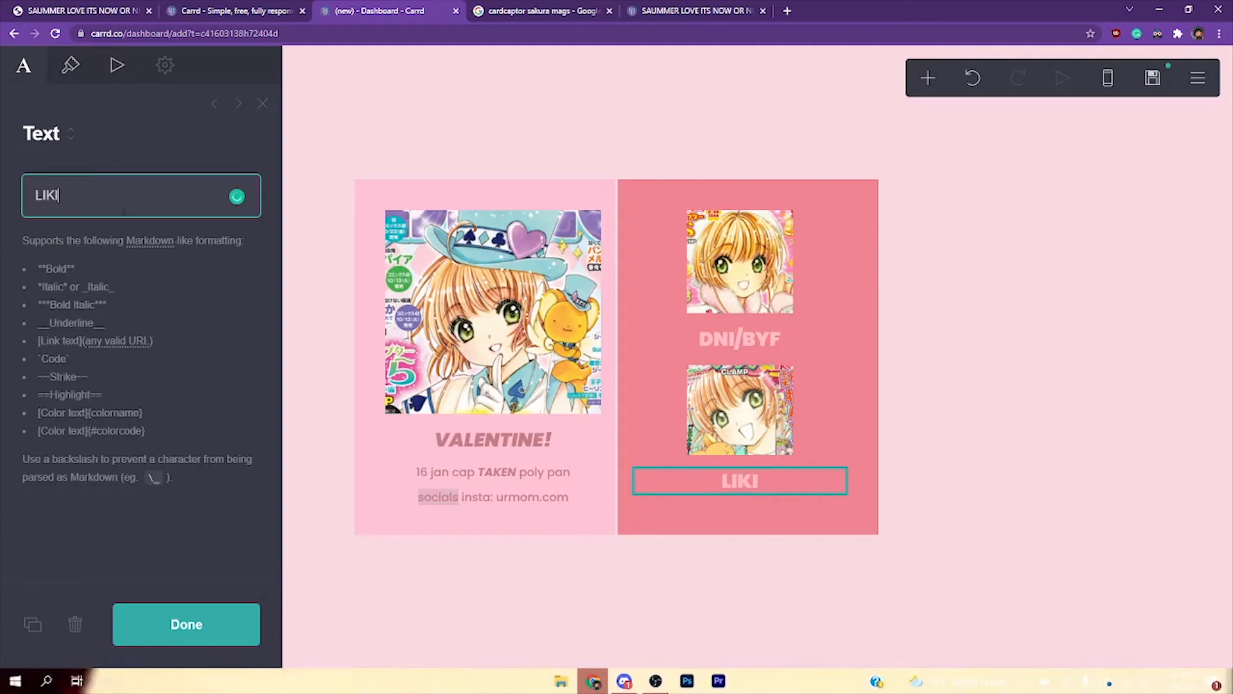
key("BackSpace")
key("BackSpace")
type("ETC!")
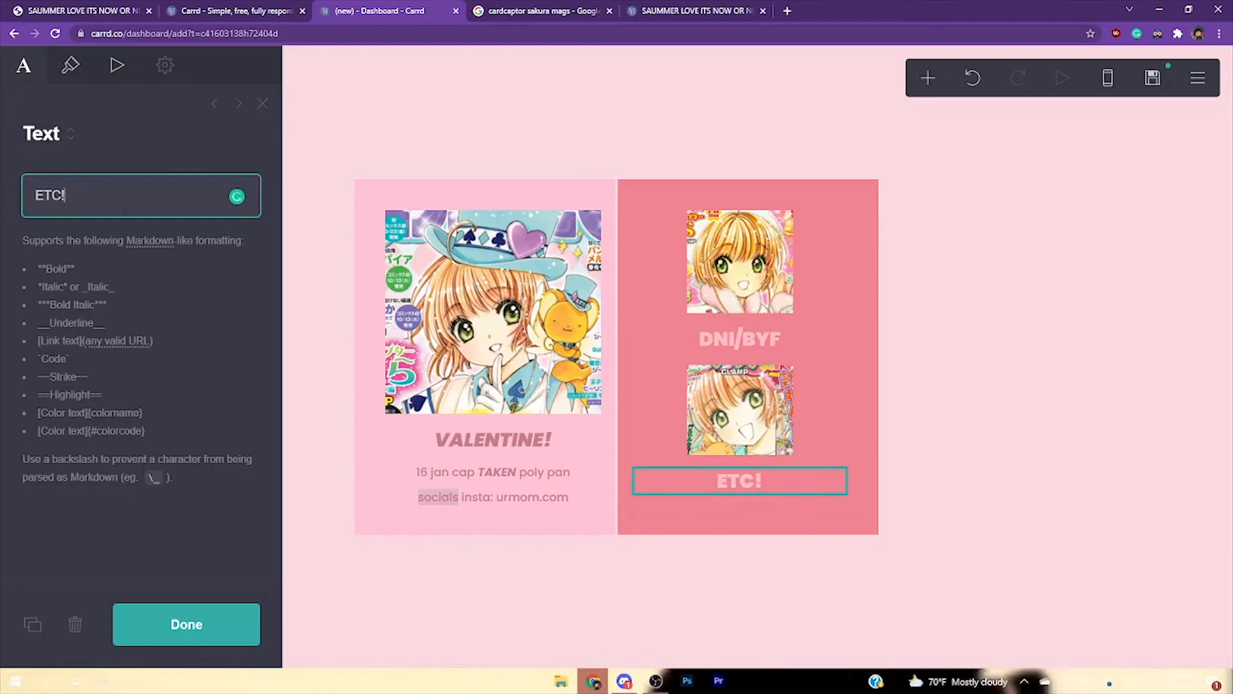
left_click(223, 630)
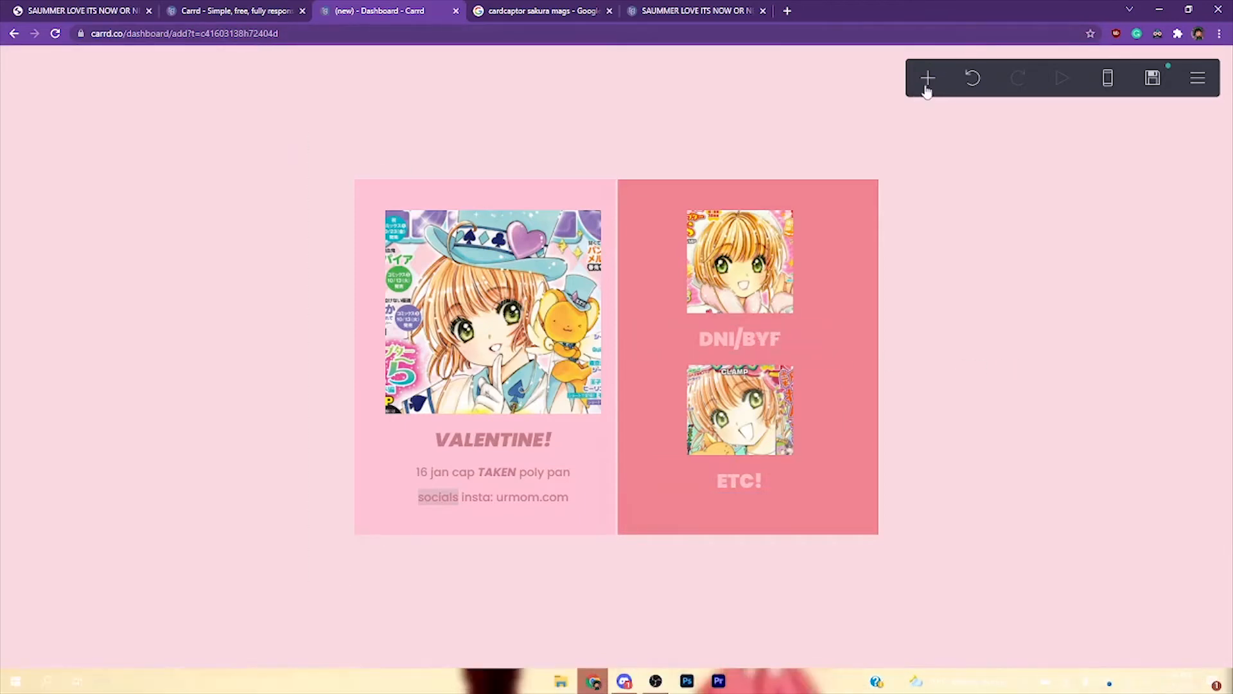
Set the DNI/BYF heading's font weight to Semi Bold
left_click(735, 345)
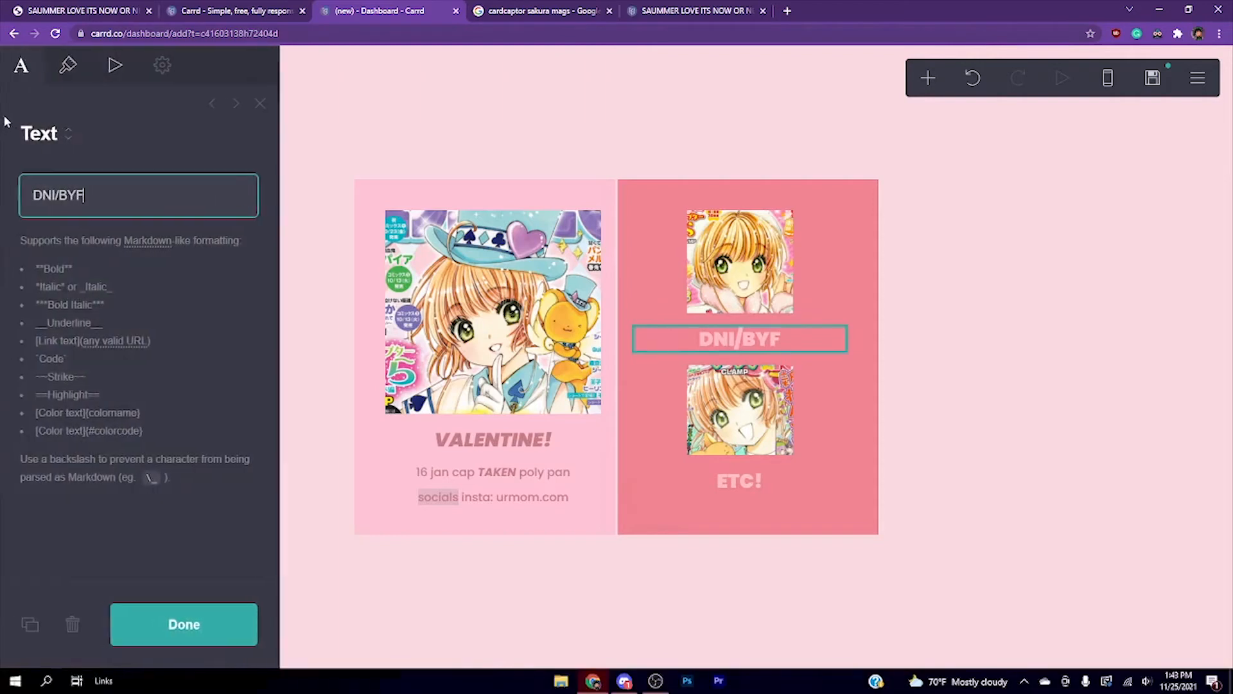
left_click(70, 64)
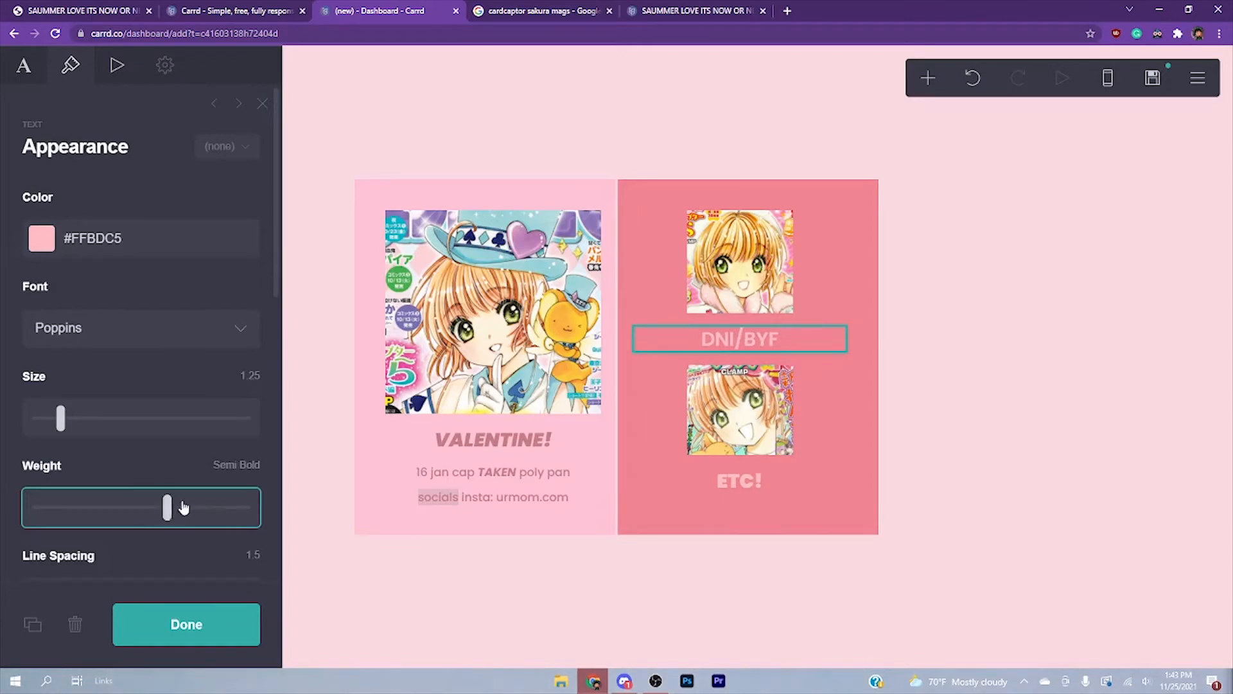
left_click_drag(194, 506, 180, 509)
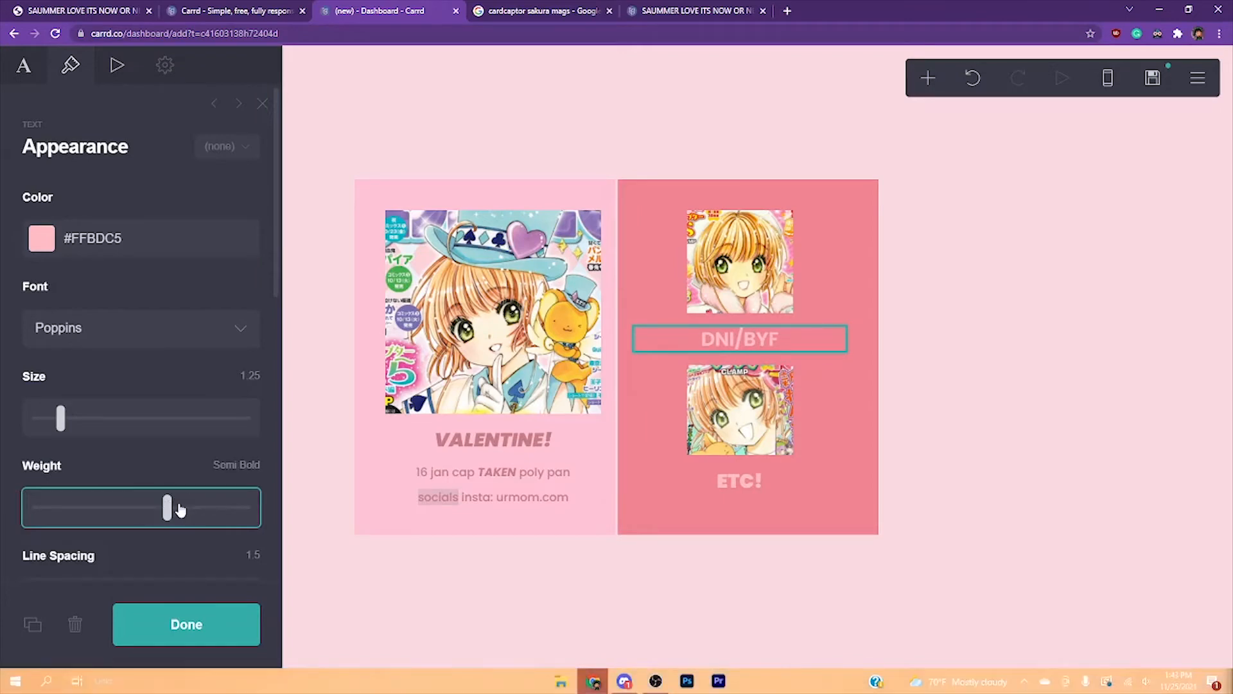
Following the reference page's "boundries" label, lighten the ETC! heading's weight and set the DNI/BYF heading's weight to Bold
left_click(759, 484)
left_click(24, 65)
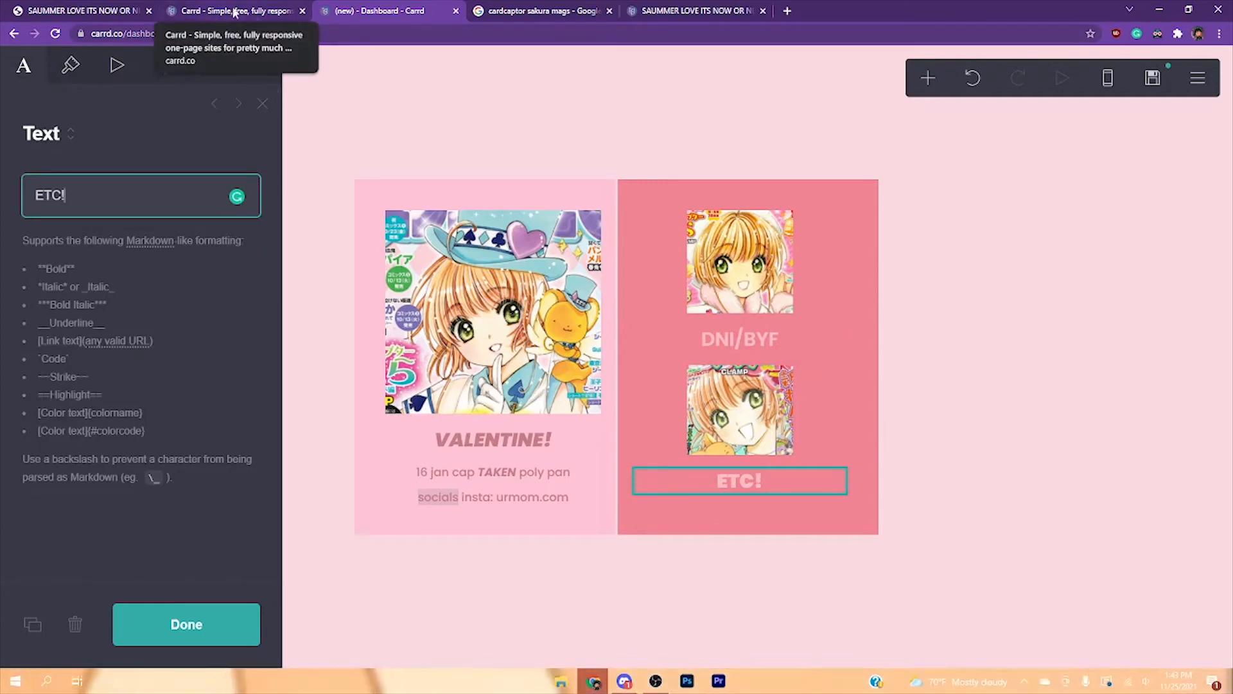
left_click(690, 10)
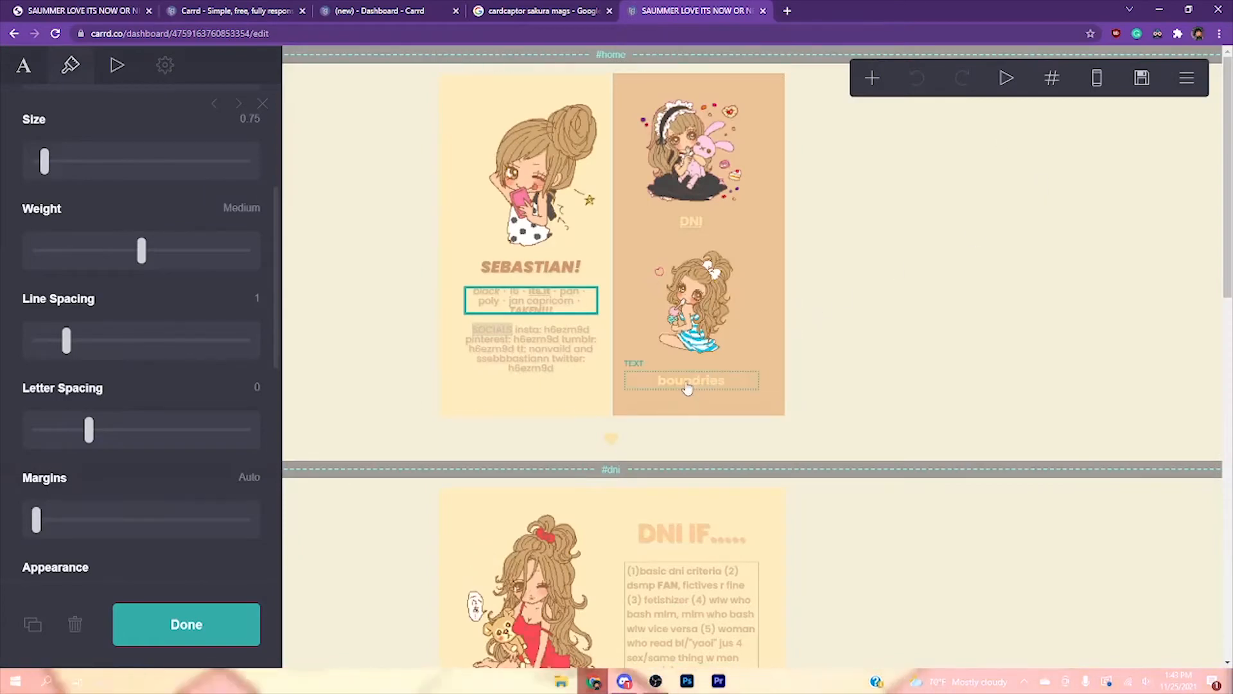
left_click(707, 381)
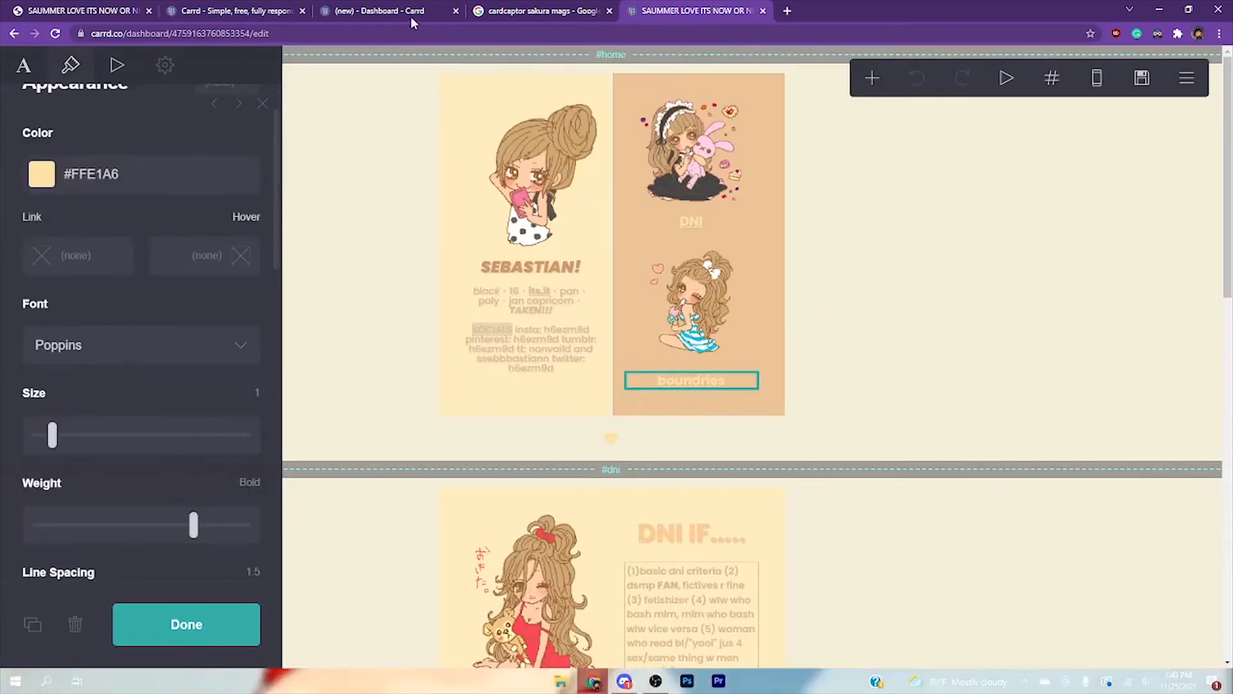
left_click(410, 14)
left_click(72, 71)
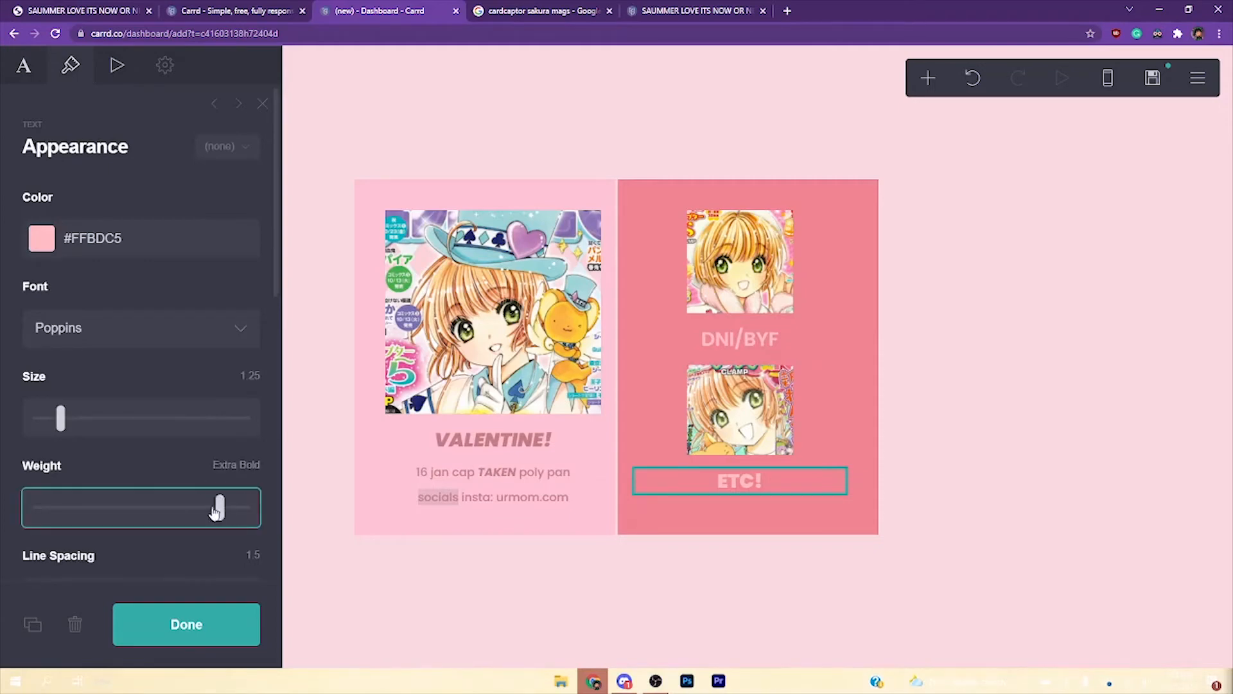
left_click(743, 351)
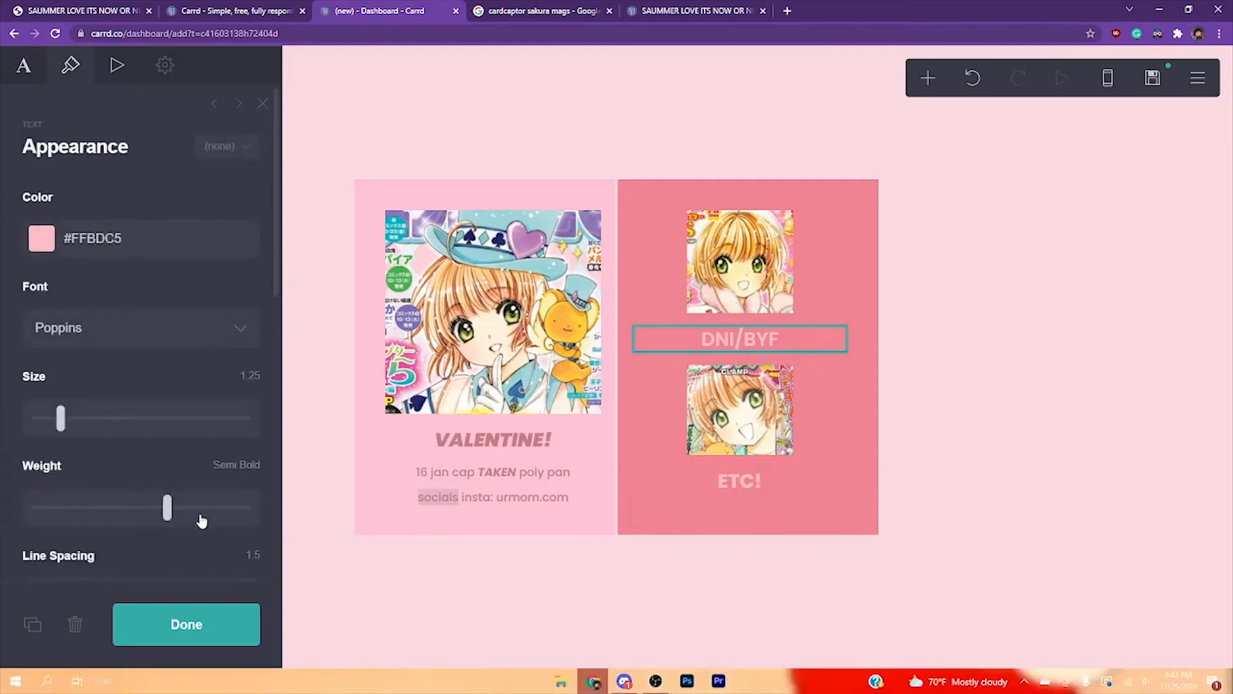
left_click_drag(169, 507, 192, 504)
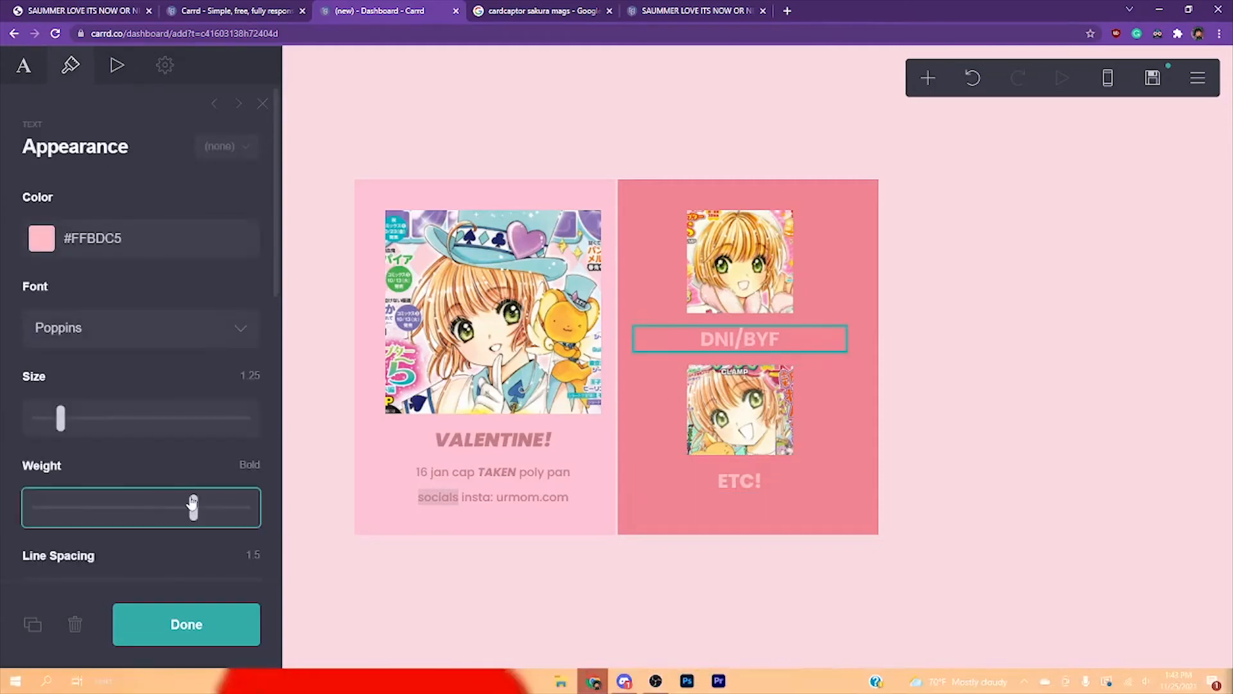
left_click(199, 375)
Add a section break control below the two-column container
left_click(927, 78)
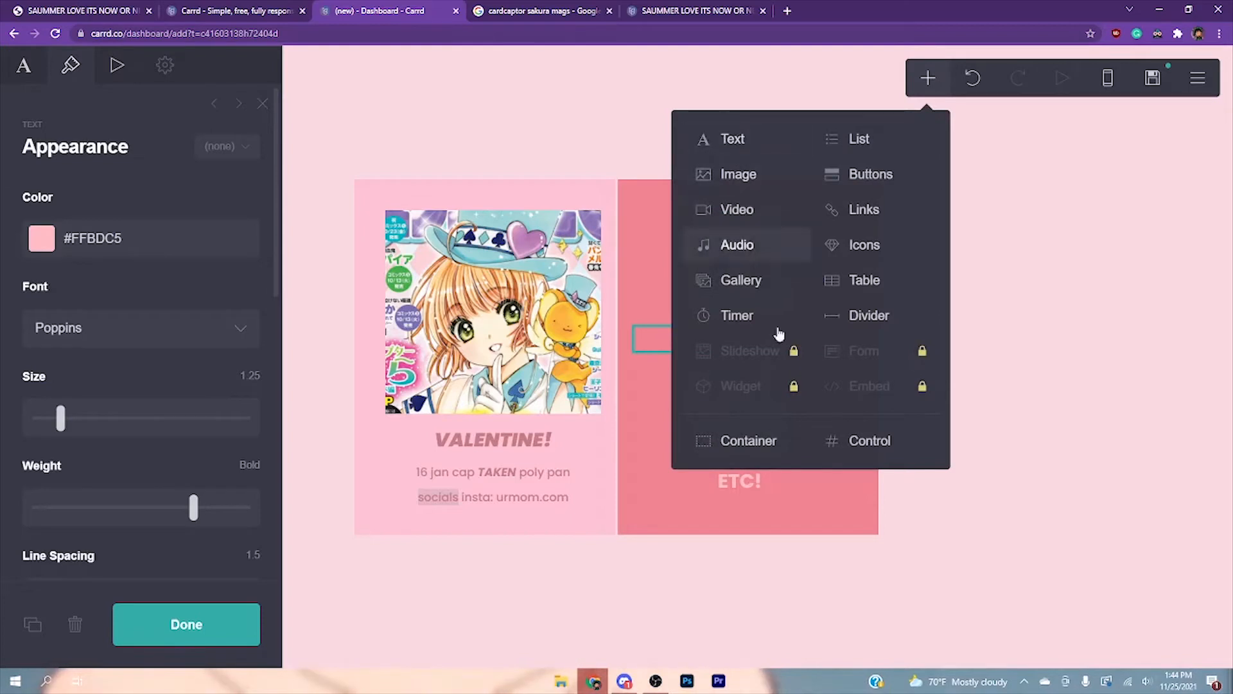
left_click(875, 434)
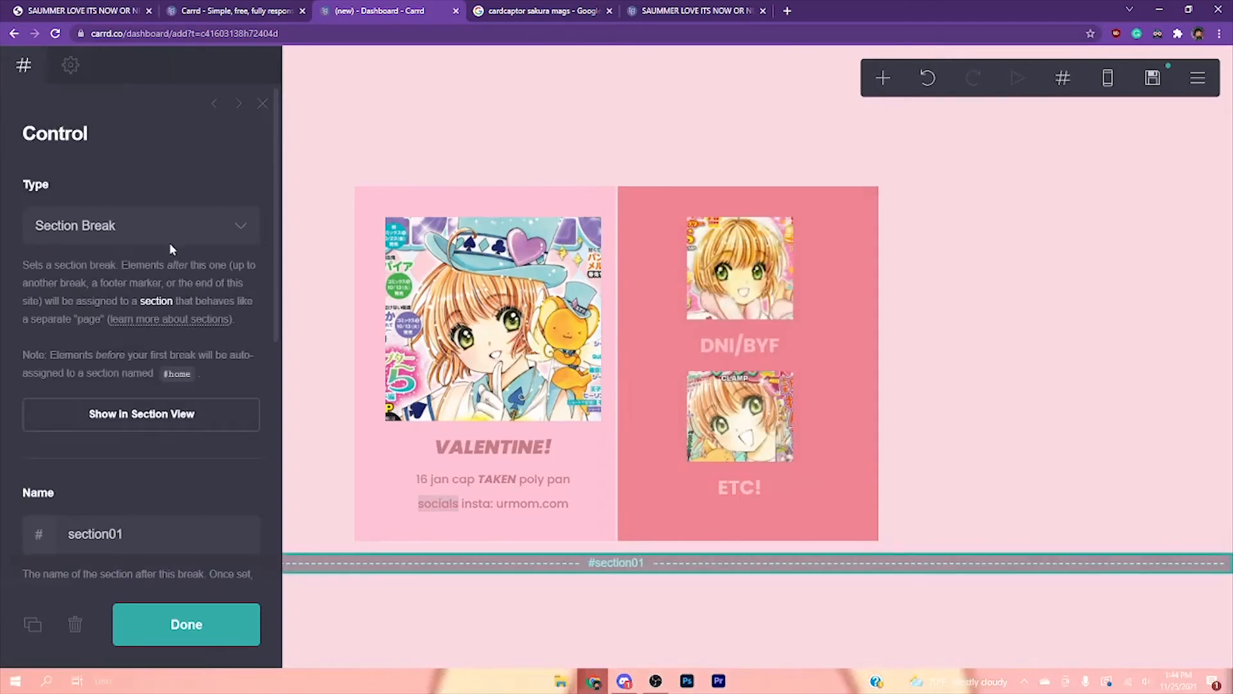
left_click(509, 14)
left_click(358, 14)
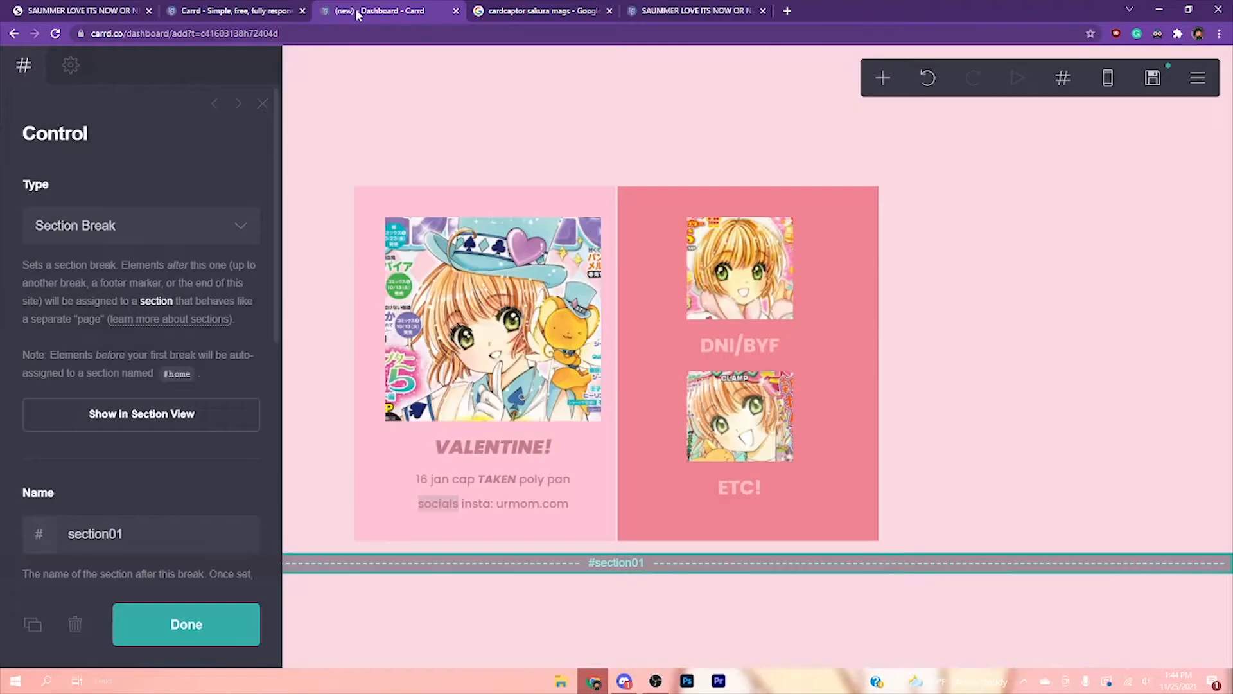
Examine the appearance settings of the dni section's container on the reference Carrd page
left_click_drag(674, 11, 559, 16)
scroll(445, 308, "down", 4)
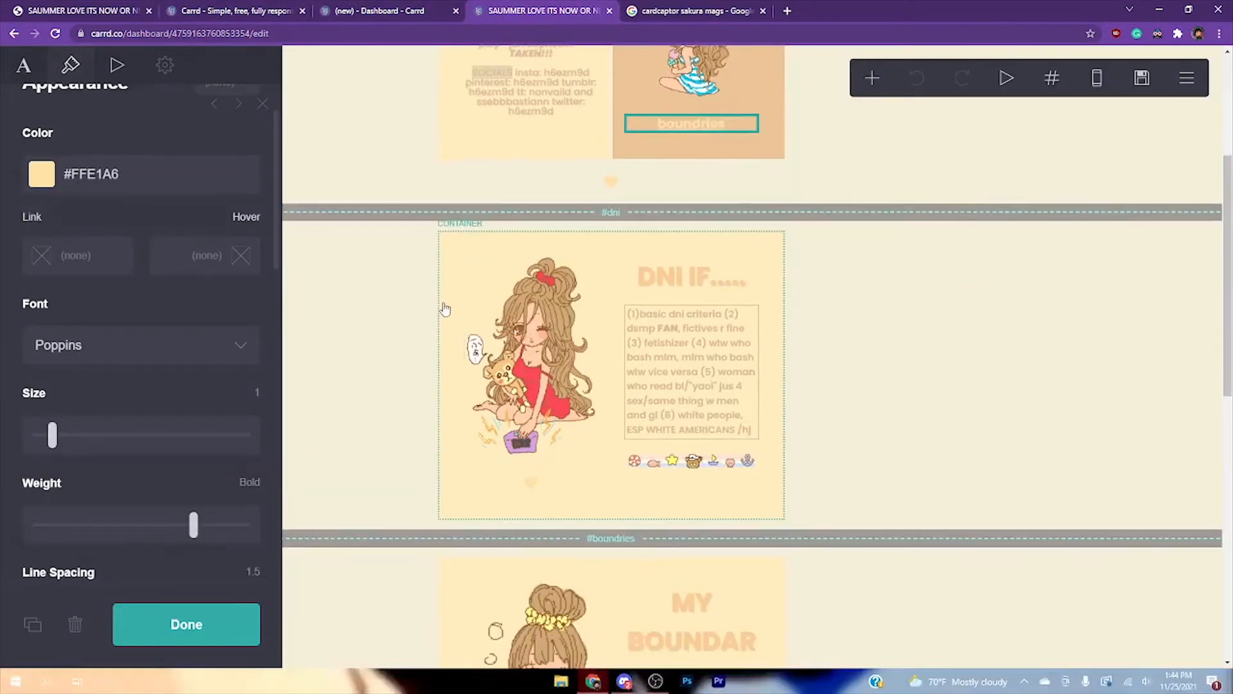
left_click(446, 305)
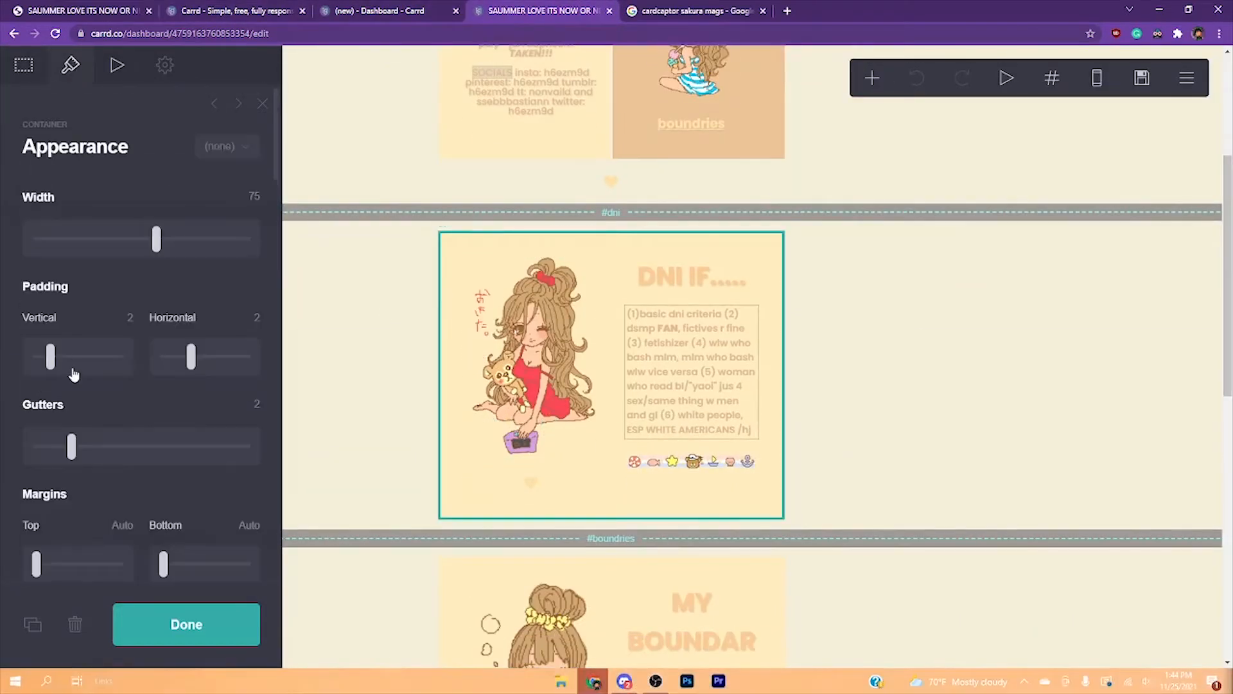
left_click(415, 13)
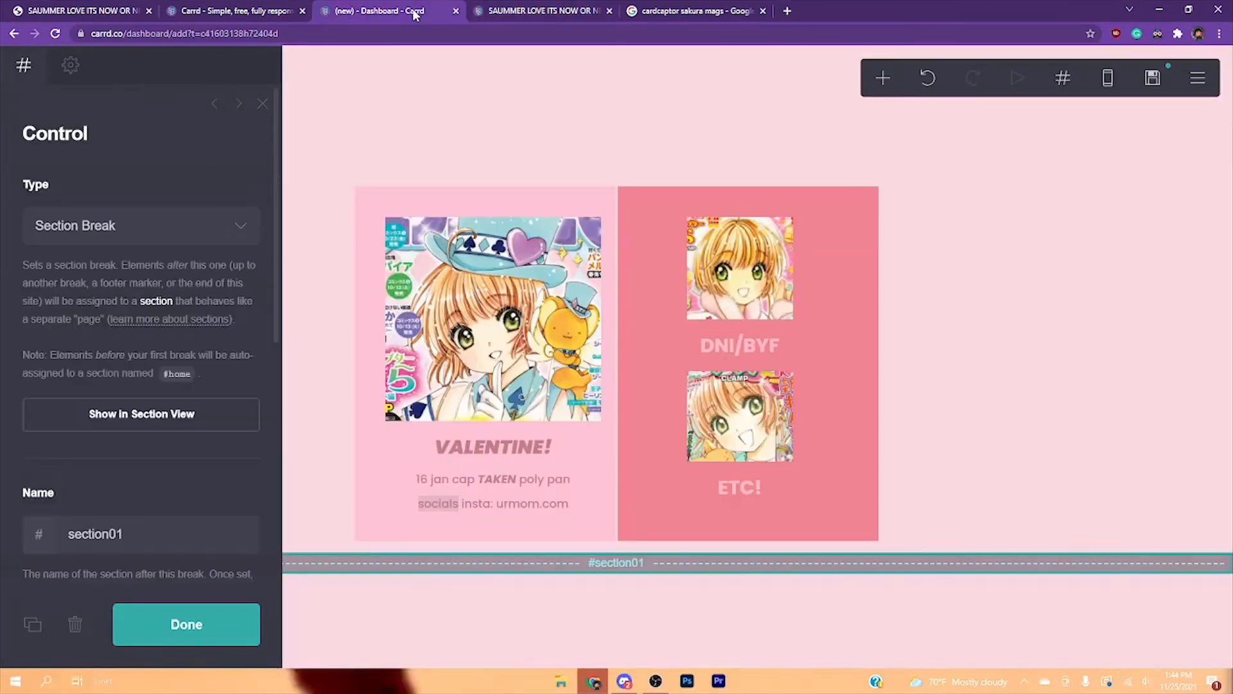
Duplicate the two-column container and move the copy below the section break
left_click(369, 213)
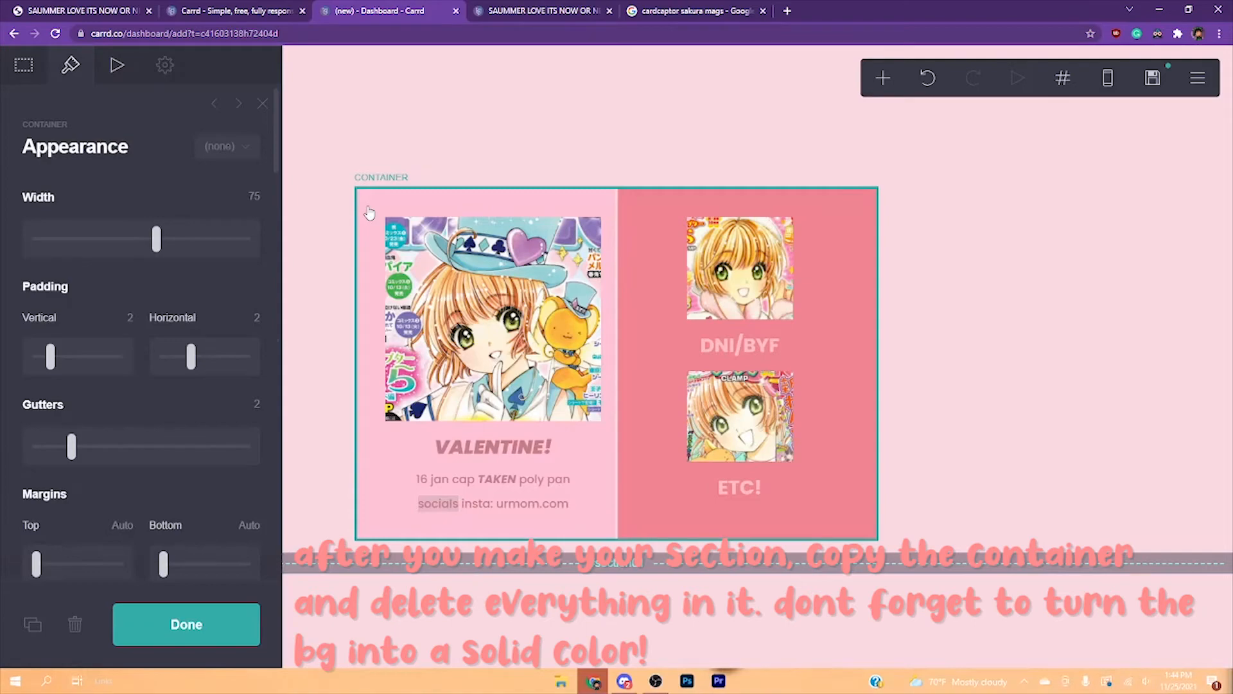
left_click(33, 624)
left_click_drag(368, 313, 682, 529)
left_click_drag(622, 656, 585, 292)
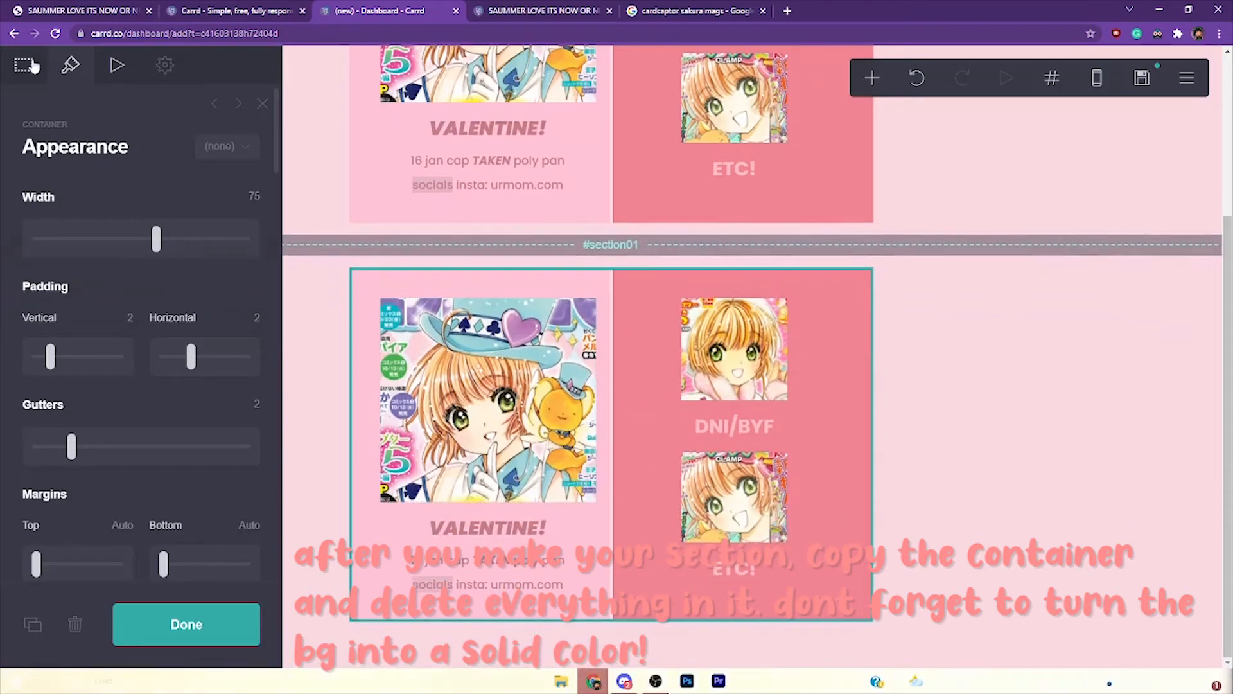
Change the copied container's type to Default and give it a solid #FAC5D0 background color
left_click(33, 64)
left_click(125, 217)
left_click(103, 250)
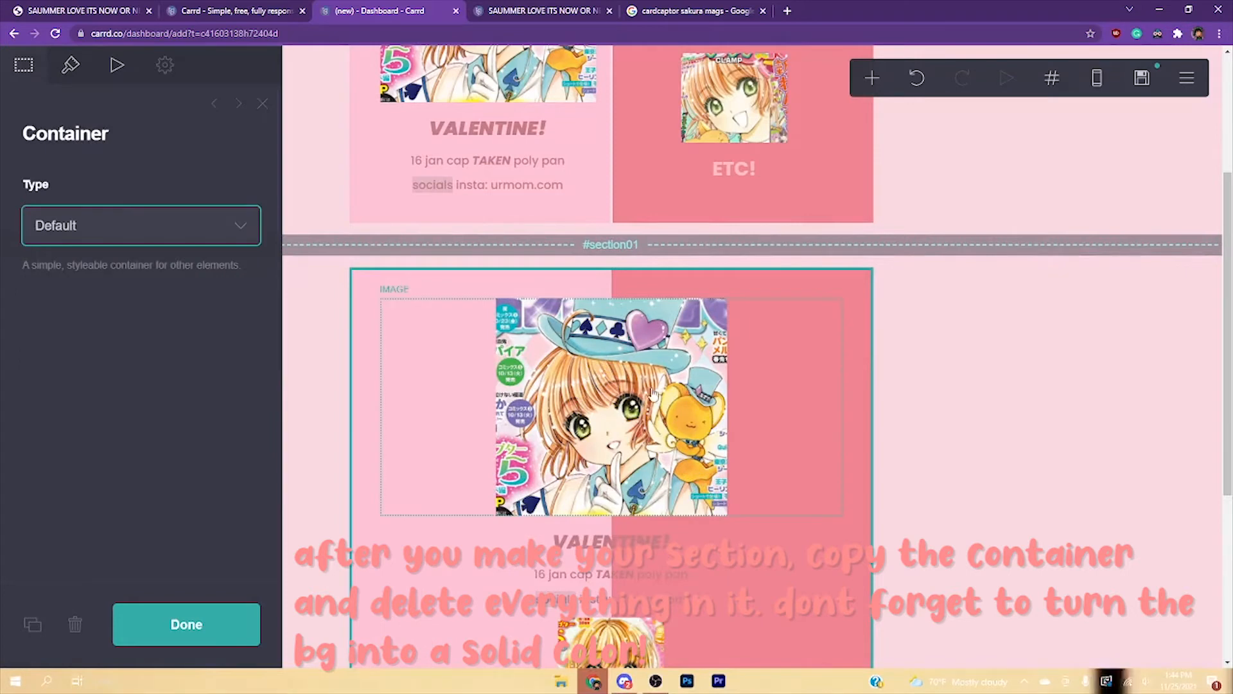
scroll(652, 395, "down", 3)
left_click(70, 64)
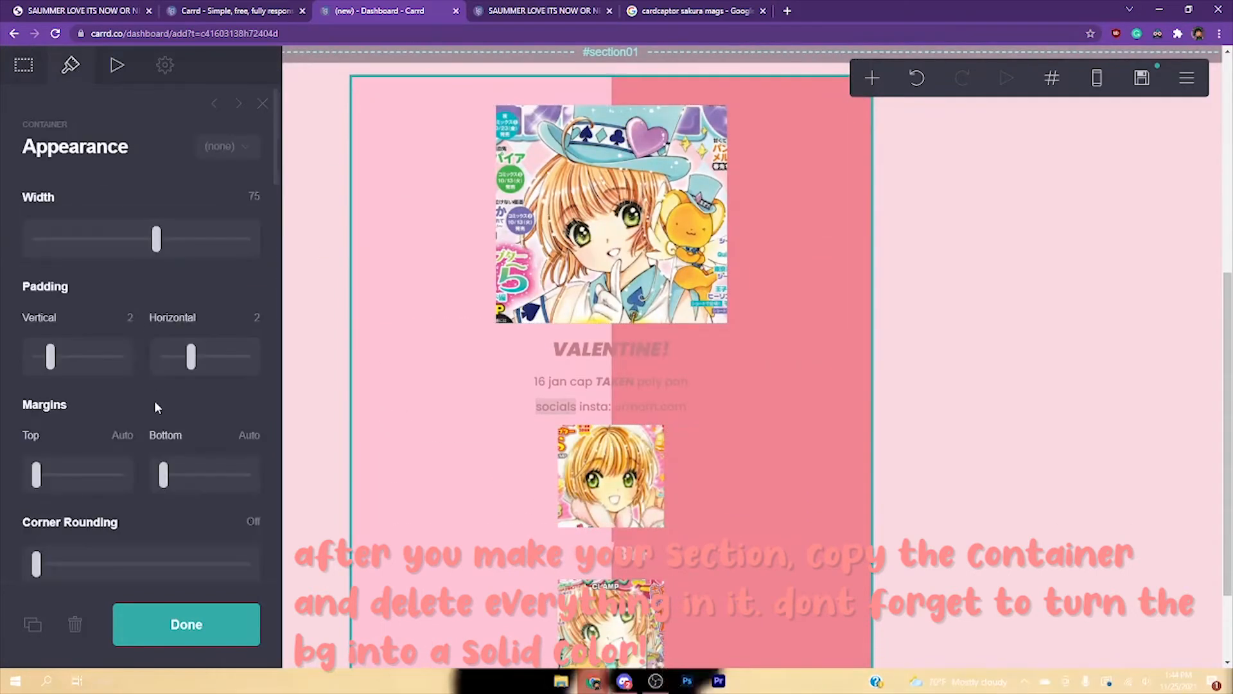
scroll(154, 406, "down", 10)
left_click(108, 250)
left_click(108, 284)
left_click(160, 282)
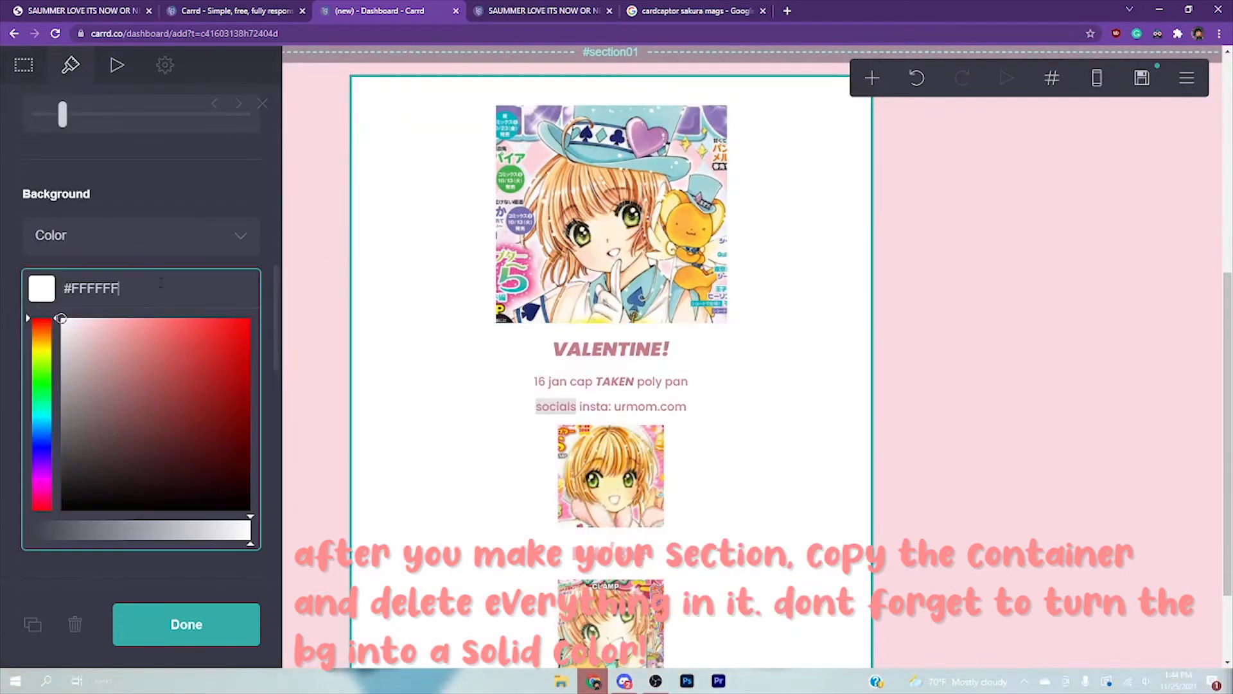
left_click(98, 325)
left_click(187, 624)
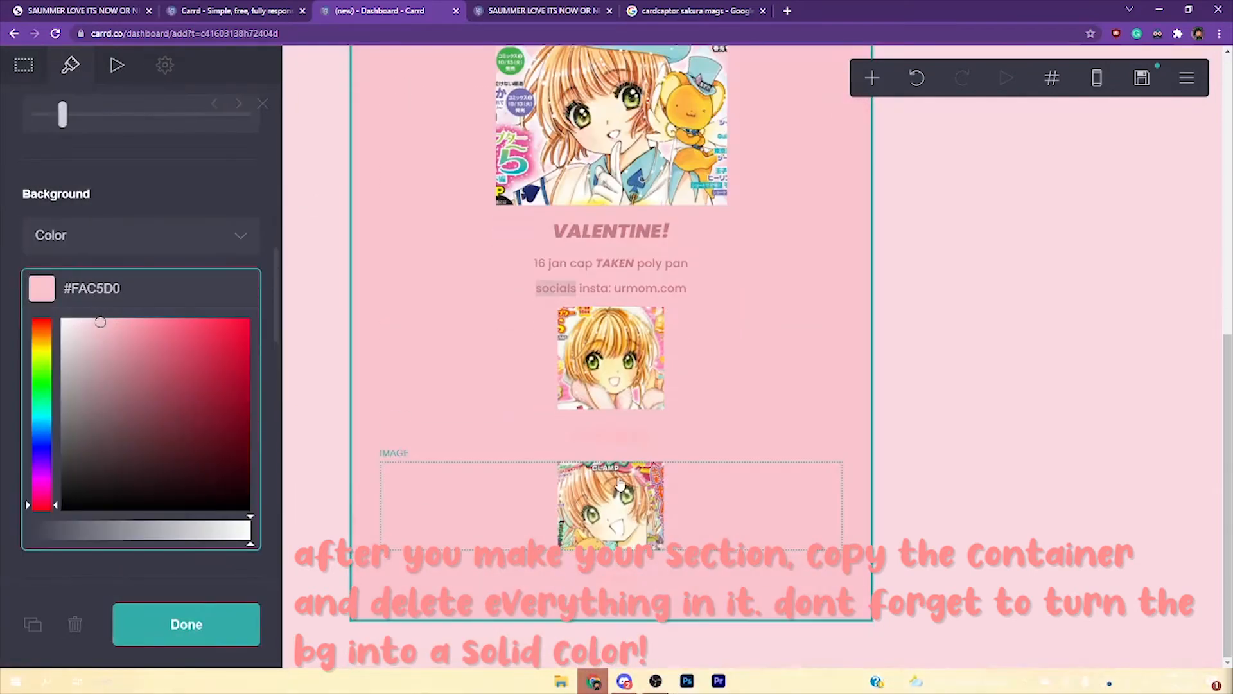
Delete all the images and text elements inside the copied container
scroll(545, 580, "up", 3)
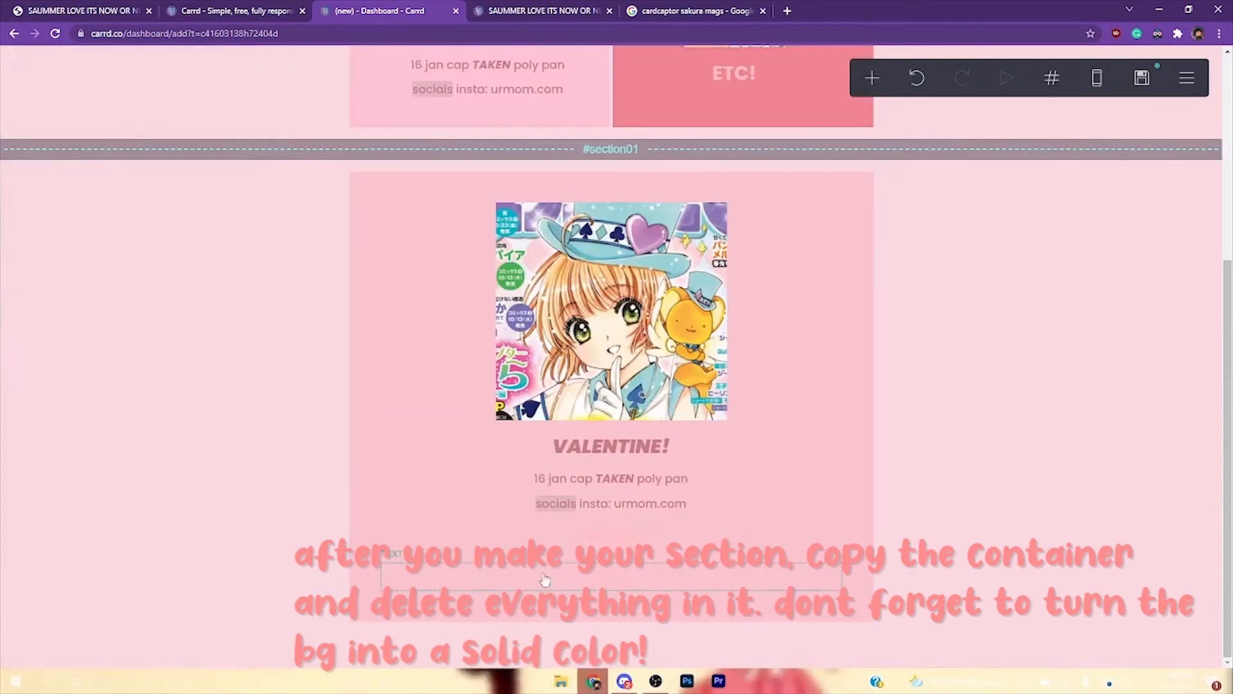
left_click(544, 580)
left_click(73, 622)
left_click(545, 578)
left_click(74, 623)
left_click(544, 584)
left_click(74, 623)
left_click(545, 583)
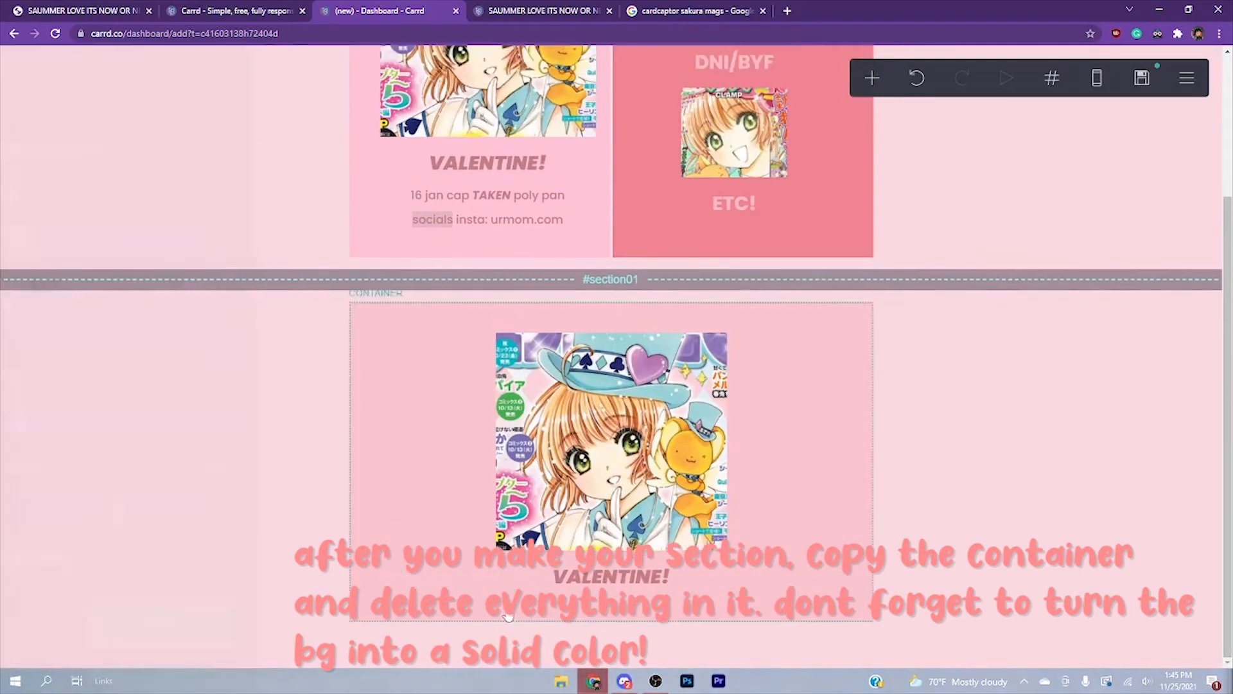
left_click(553, 576)
left_click(72, 622)
left_click(560, 574)
left_click(73, 622)
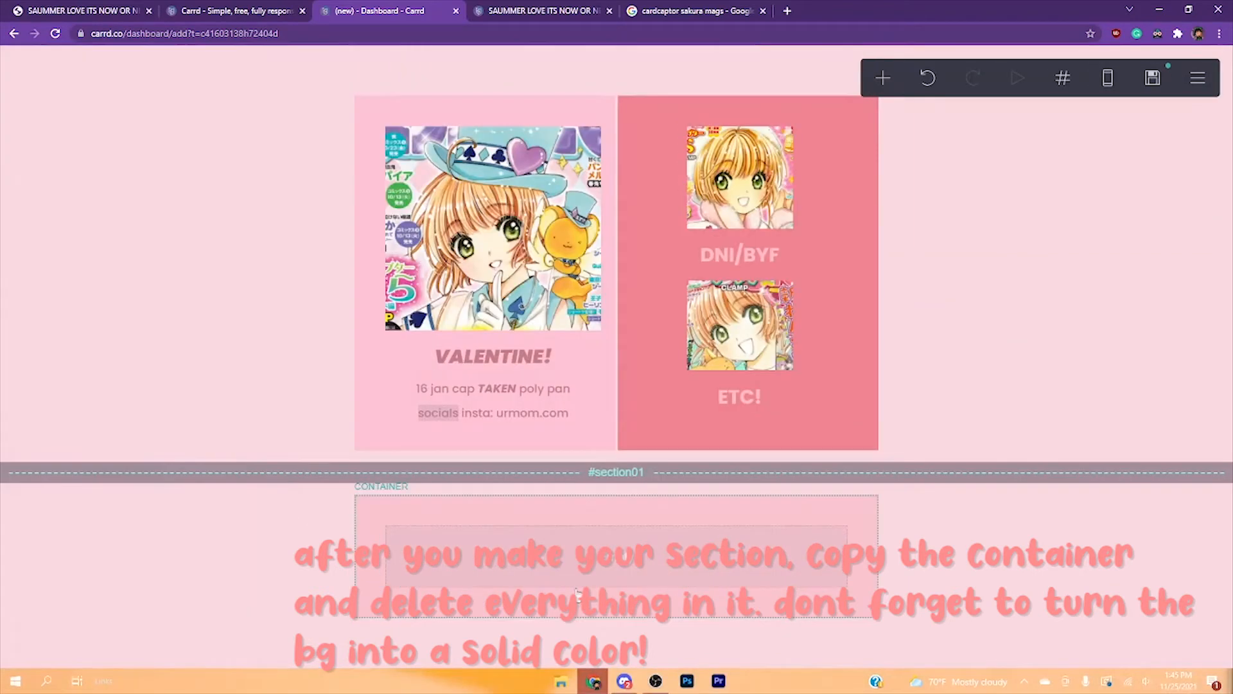
Set the emptied container's type to Columns with two 50% columns
left_click(576, 594)
left_click(23, 64)
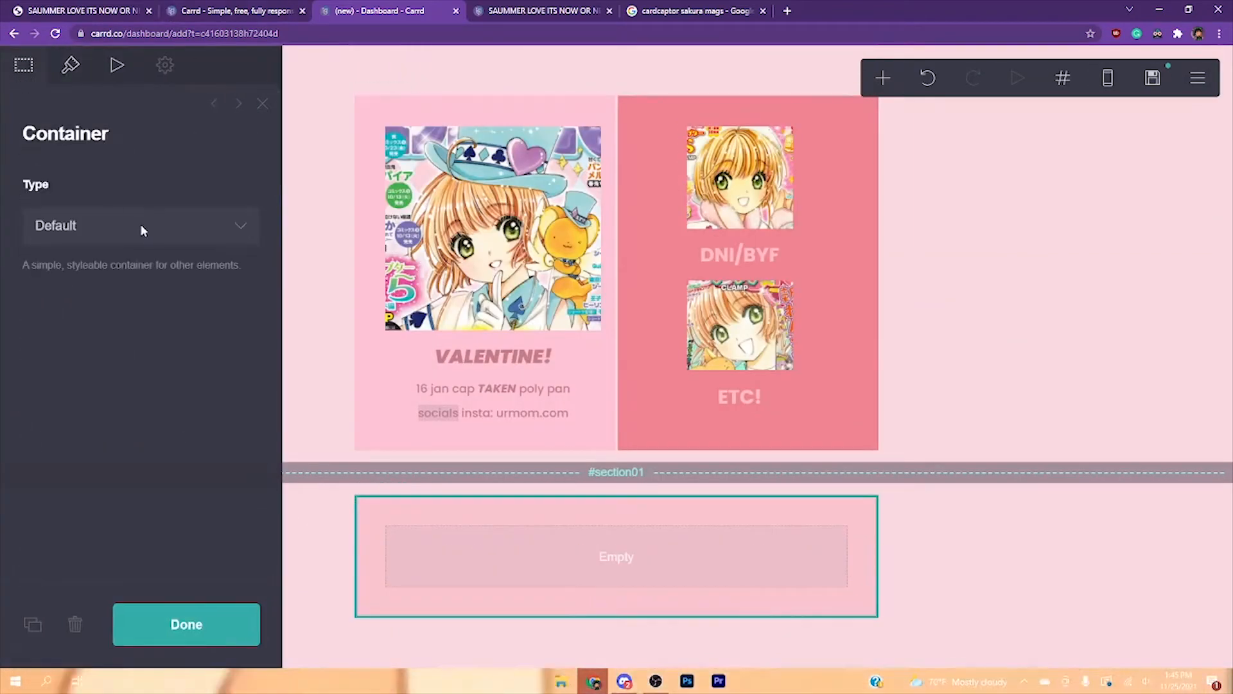
left_click(141, 225)
left_click(113, 273)
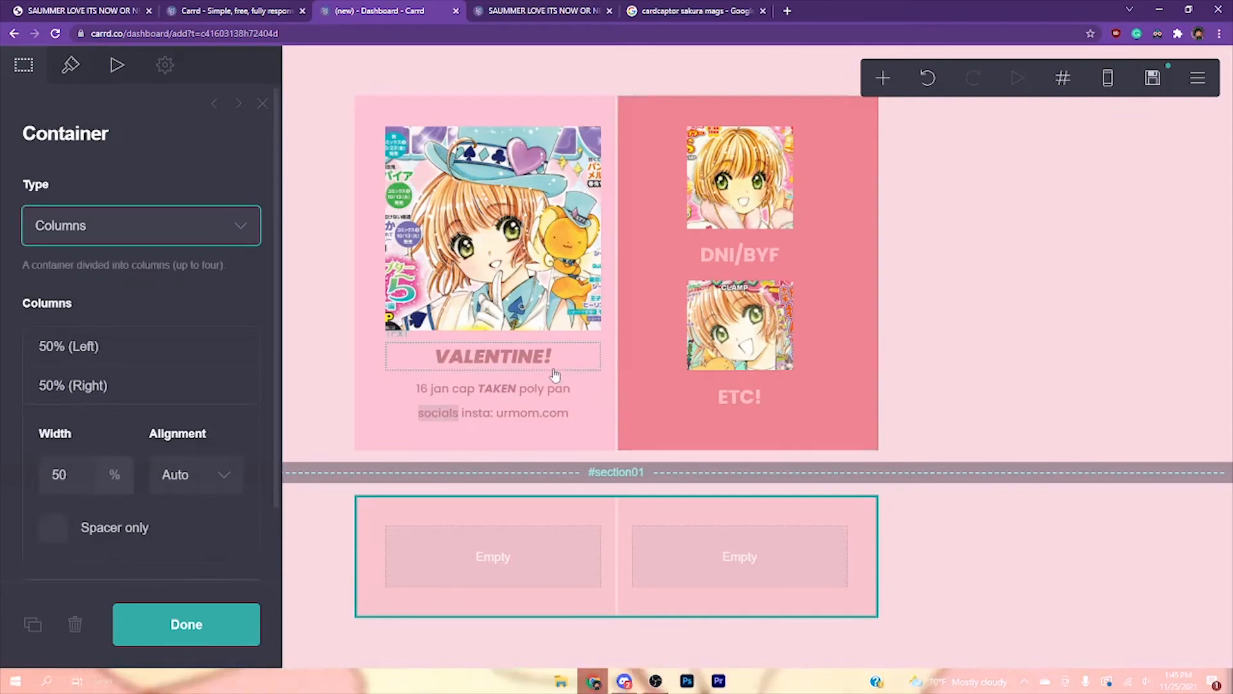
Make the divider border between the emptied container's columns fully transparent, using #FAD9E100
left_click(67, 68)
scroll(200, 408, "down", 10)
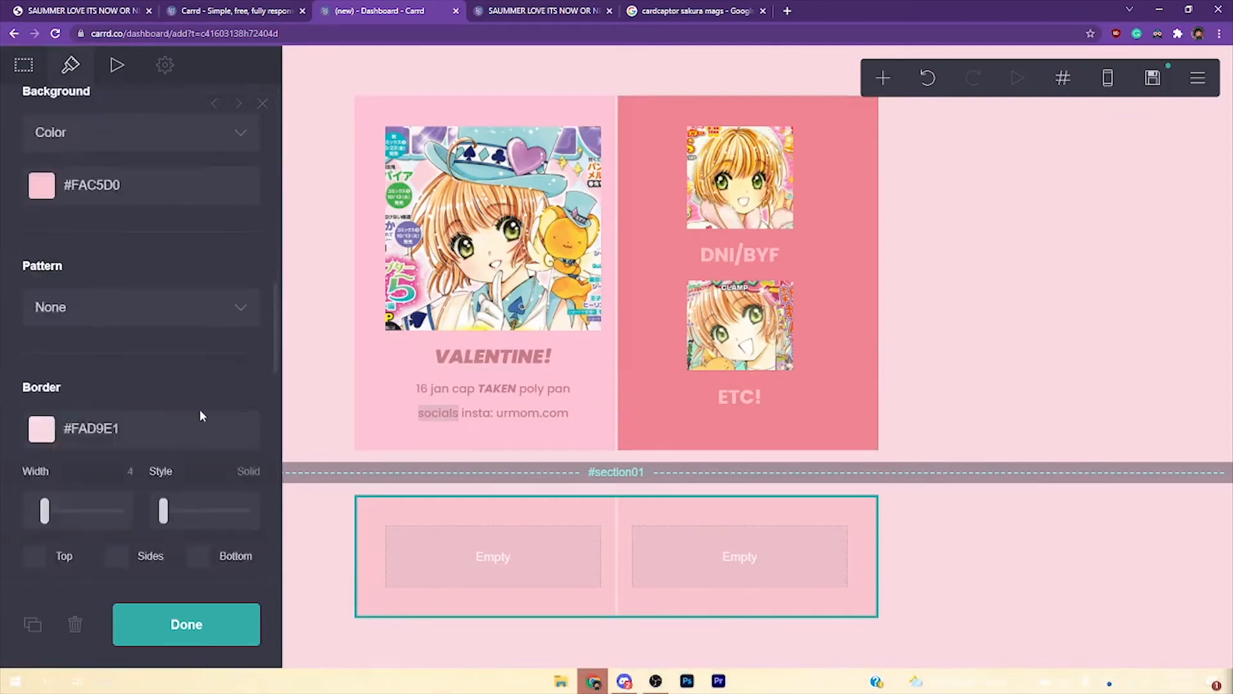
scroll(200, 411, "down", 2)
left_click(165, 356)
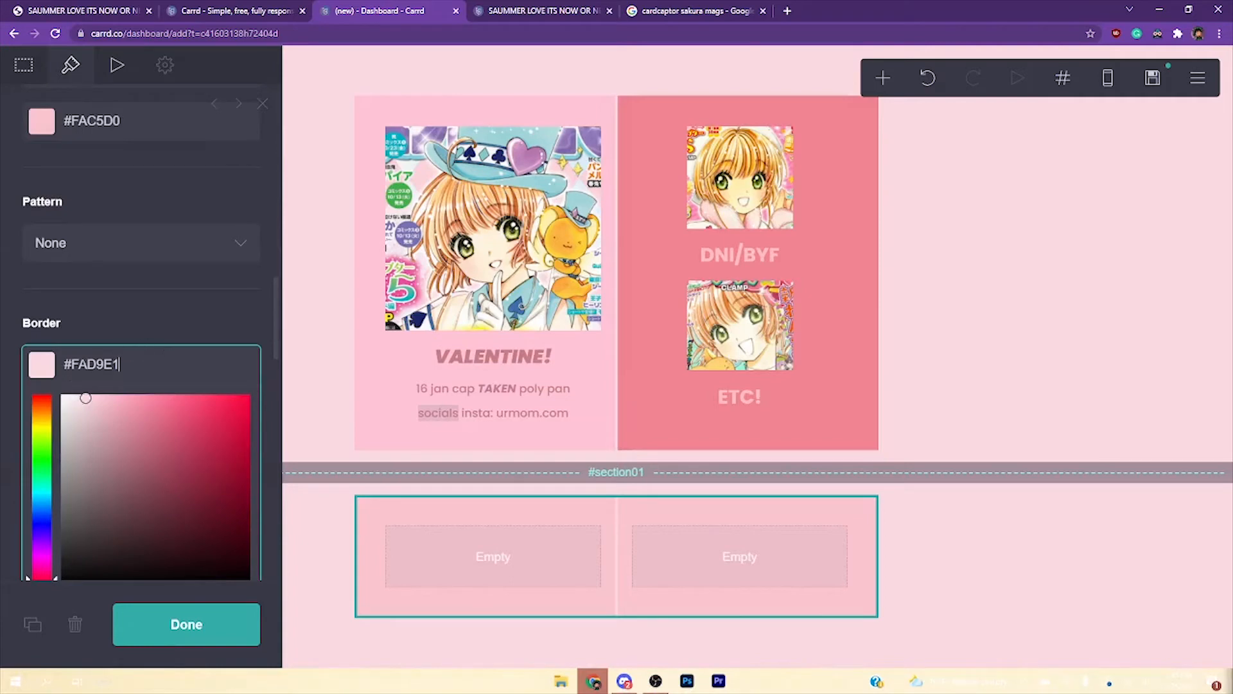
scroll(148, 433, "down", 2)
left_click(2, 490)
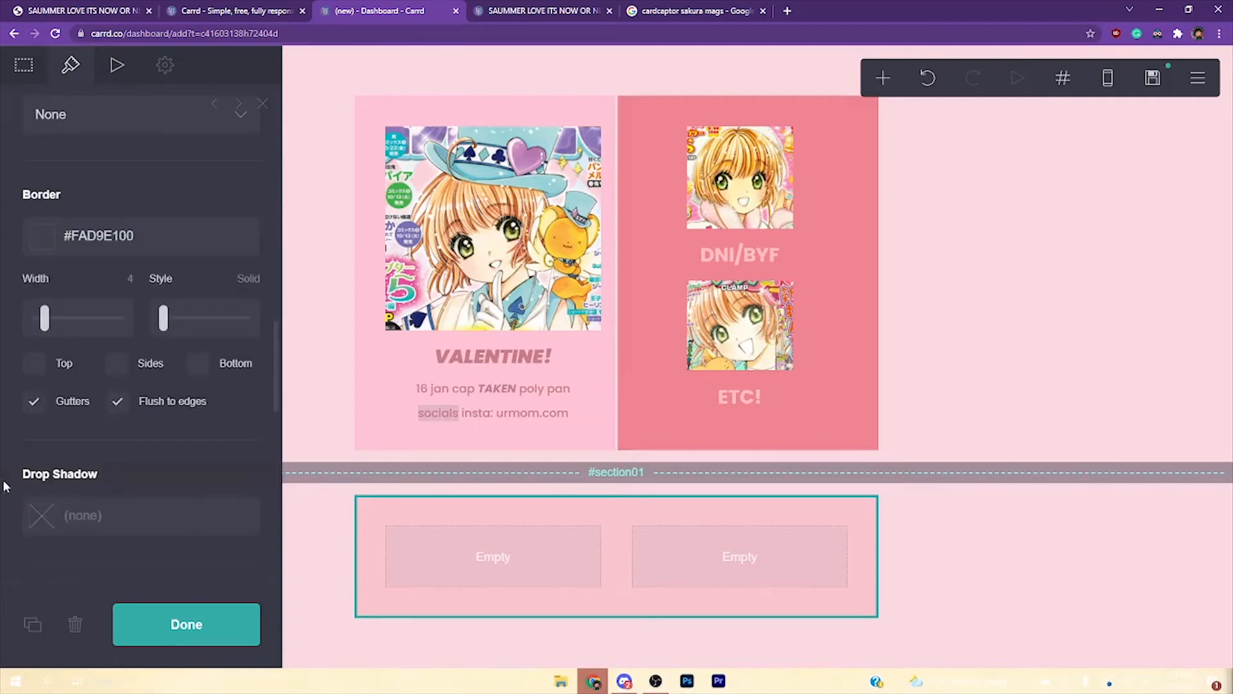
Add an image element to the first empty column of the new section and set its width to 8.75
left_click(883, 78)
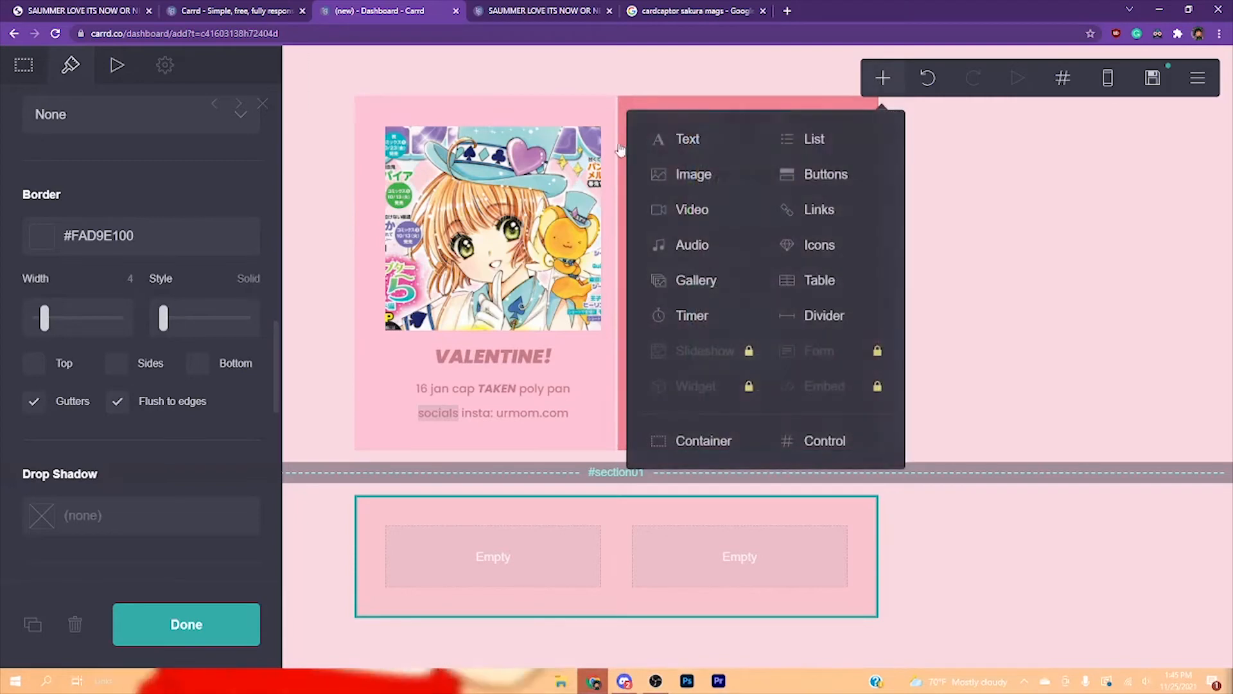
left_click(691, 175)
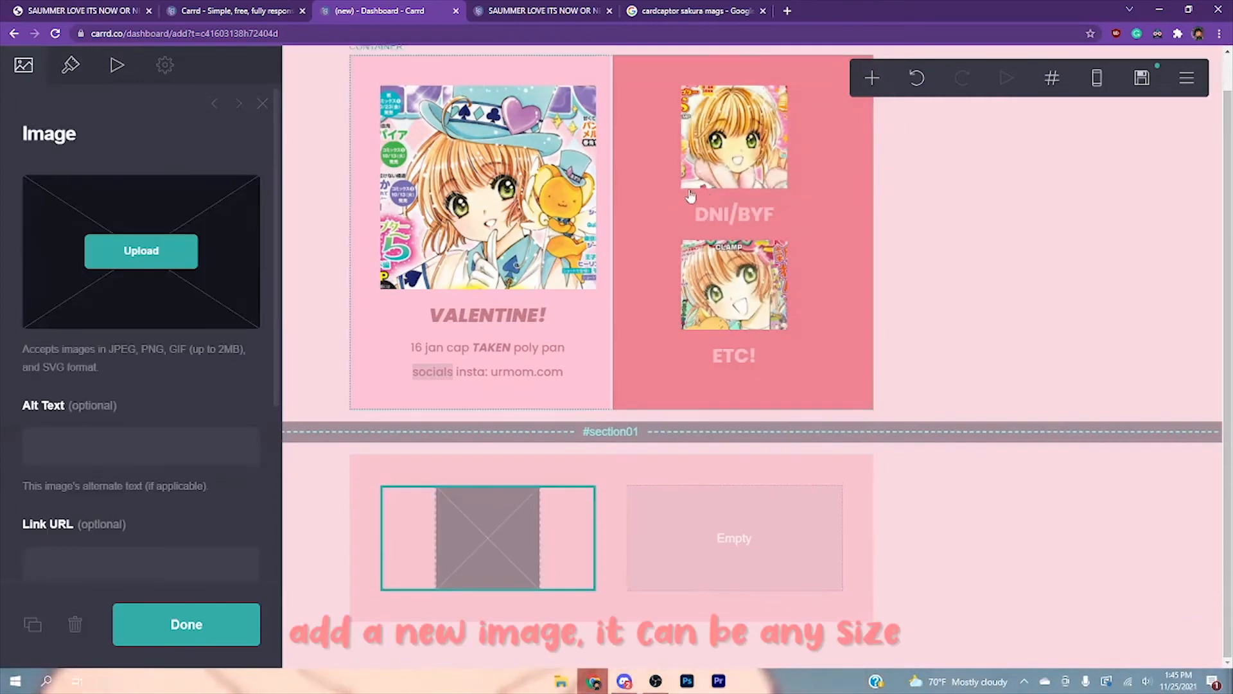
left_click(71, 65)
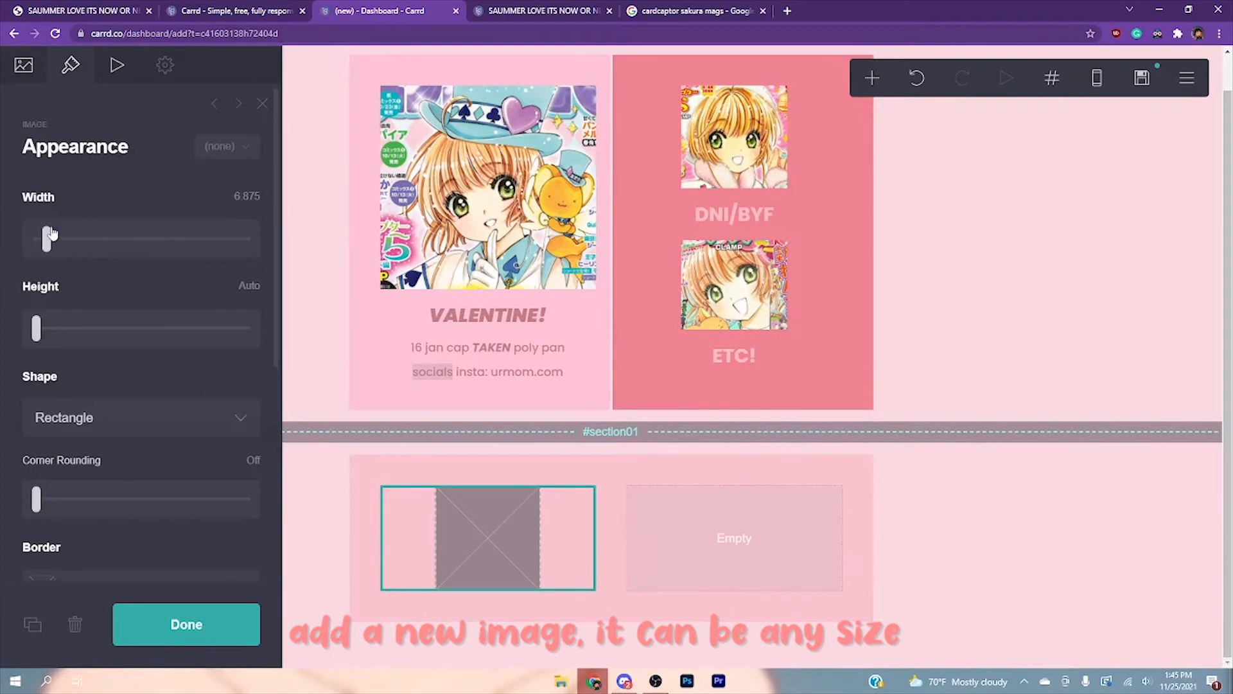
left_click_drag(48, 237, 51, 239)
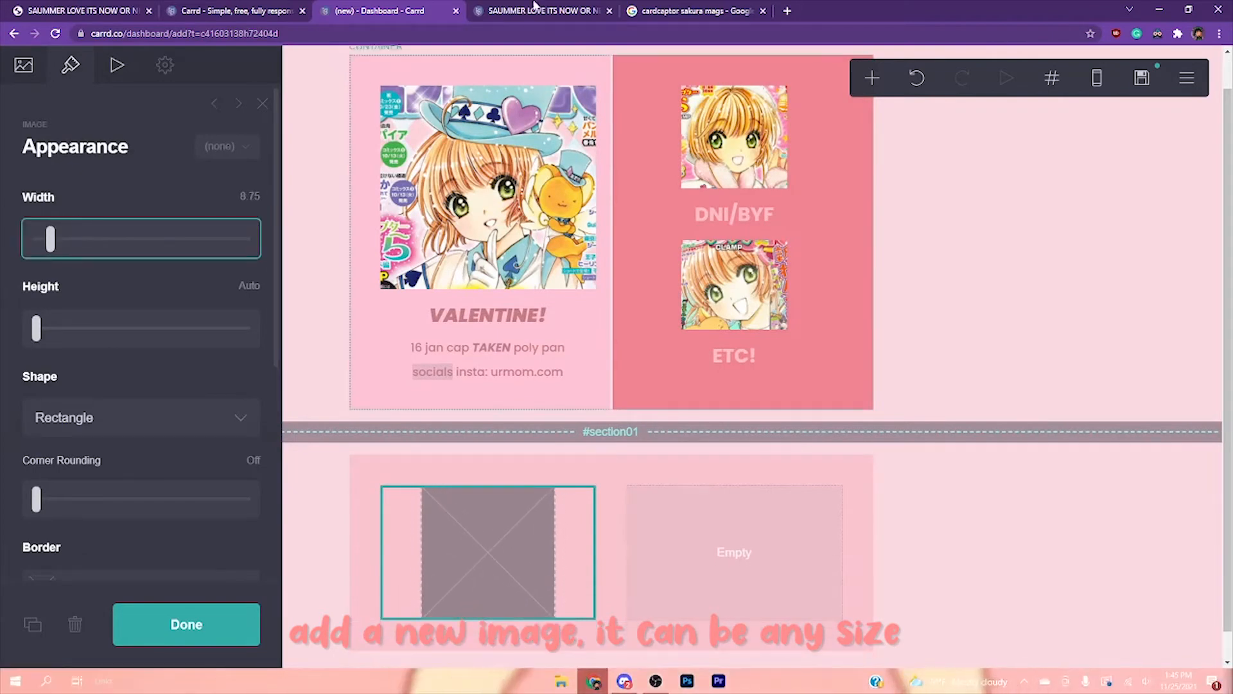
Fill the new image with the sunflower Cardcaptor Sakura magazine cover from the Google results, cropped to Sakura's face and flower crown
left_click_drag(661, 9, 525, 10)
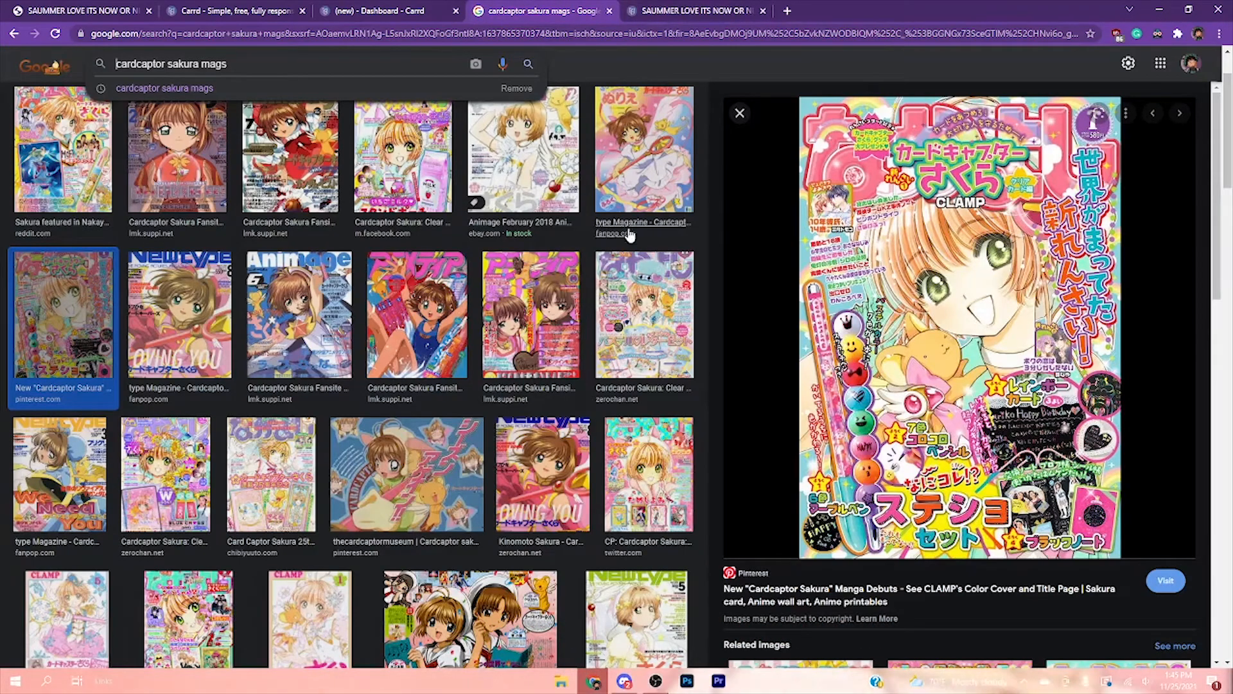
left_click(165, 475)
left_click(377, 11)
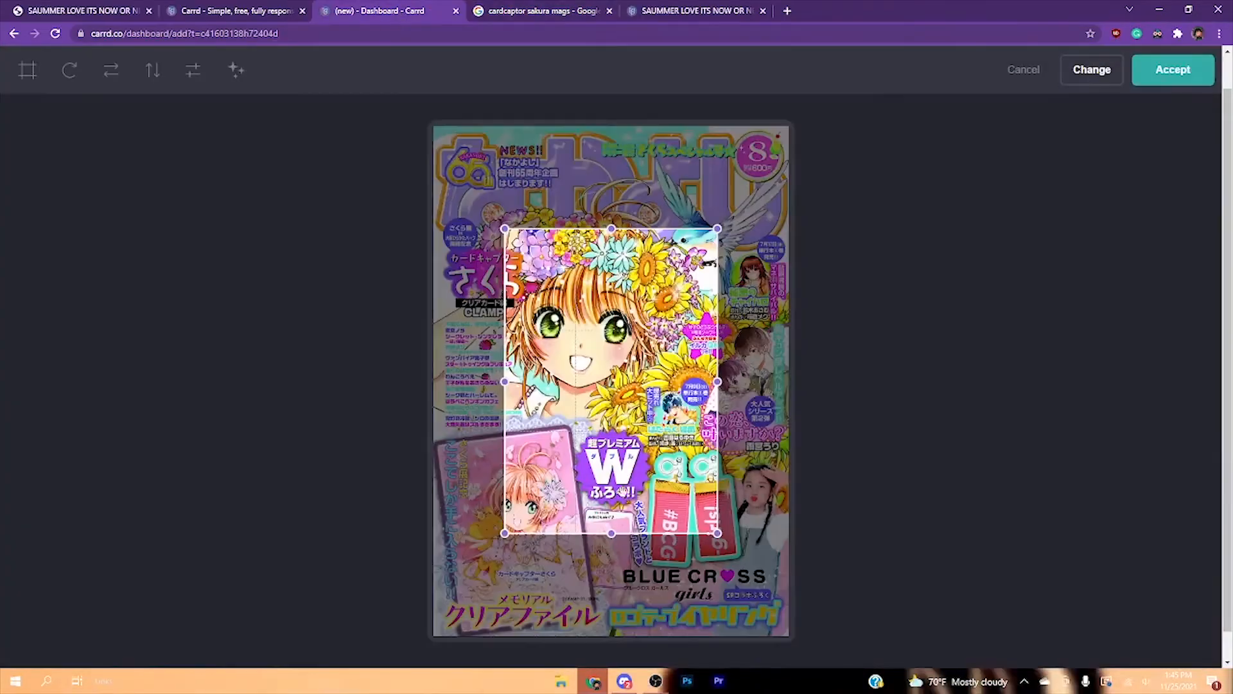
left_click_drag(590, 551, 590, 410)
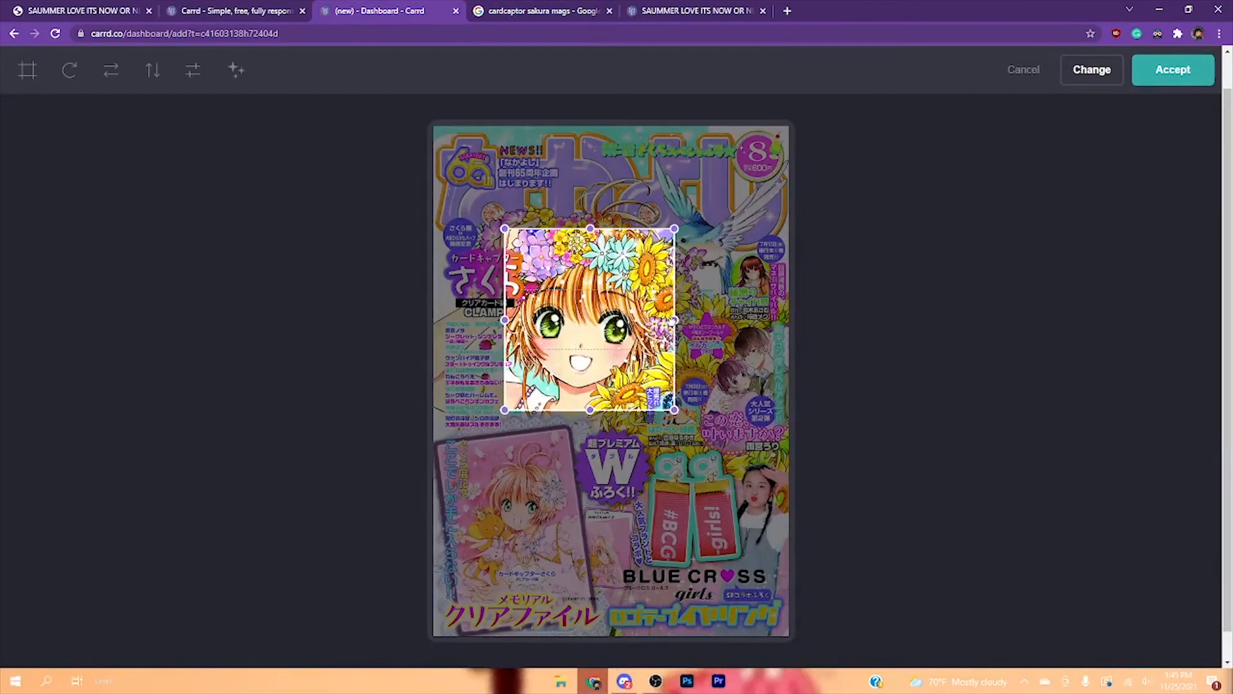
left_click_drag(674, 320, 683, 321)
left_click_drag(635, 333, 621, 332)
left_click(1173, 72)
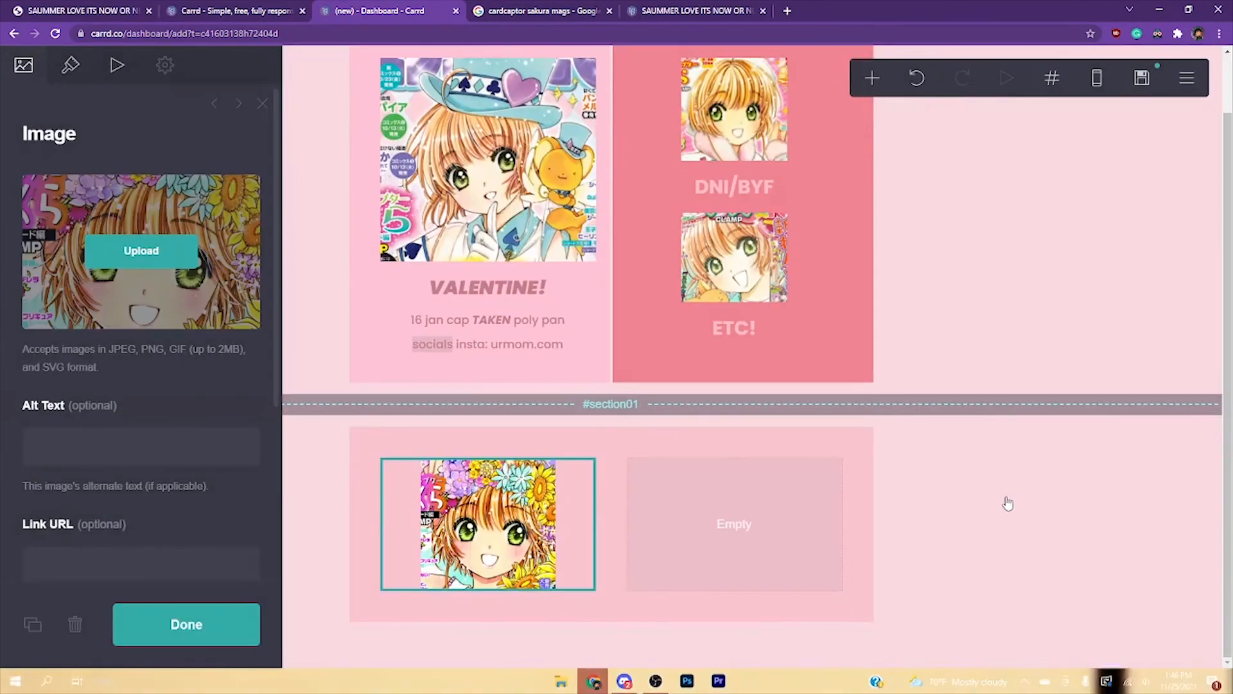
Rename the section break below the main container as dni
left_click(504, 405)
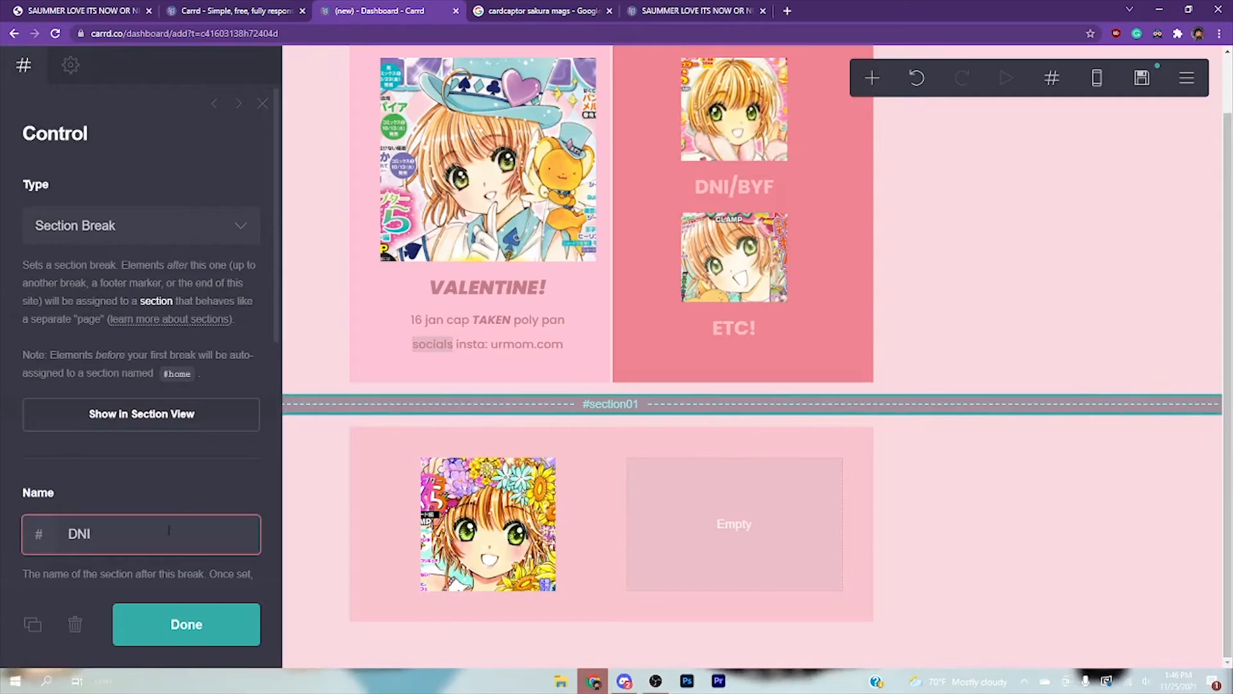
key("BackSpace")
type("dni")
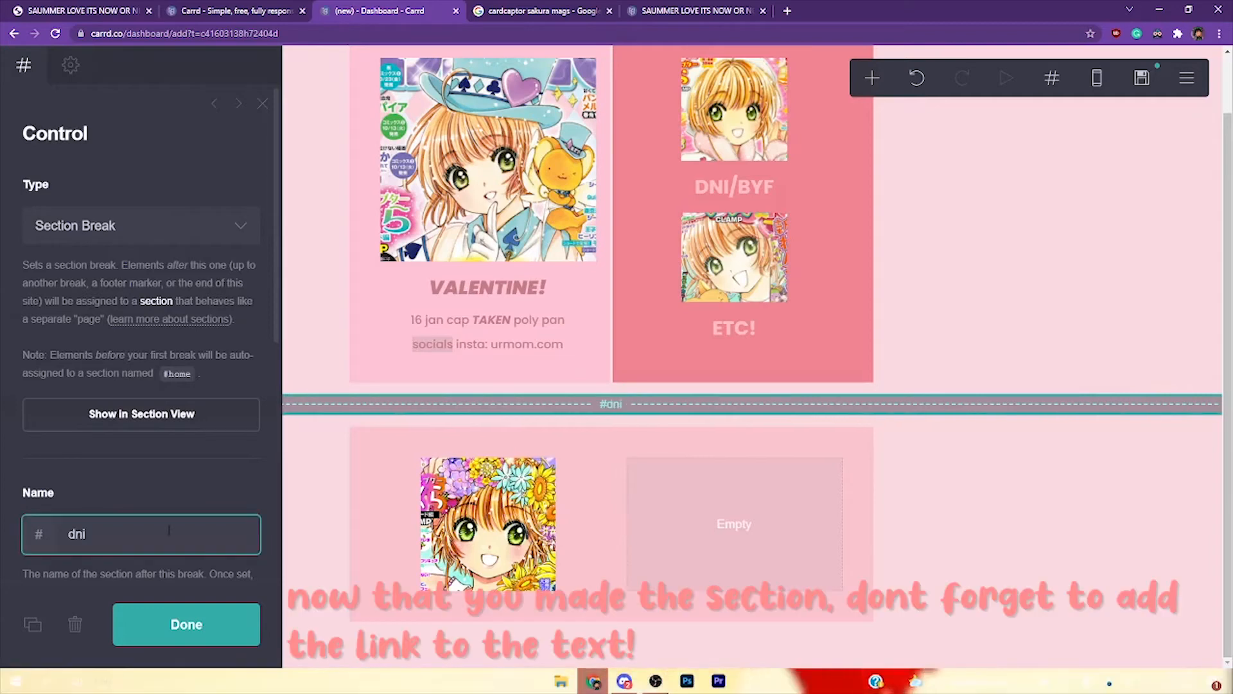
left_click(185, 620)
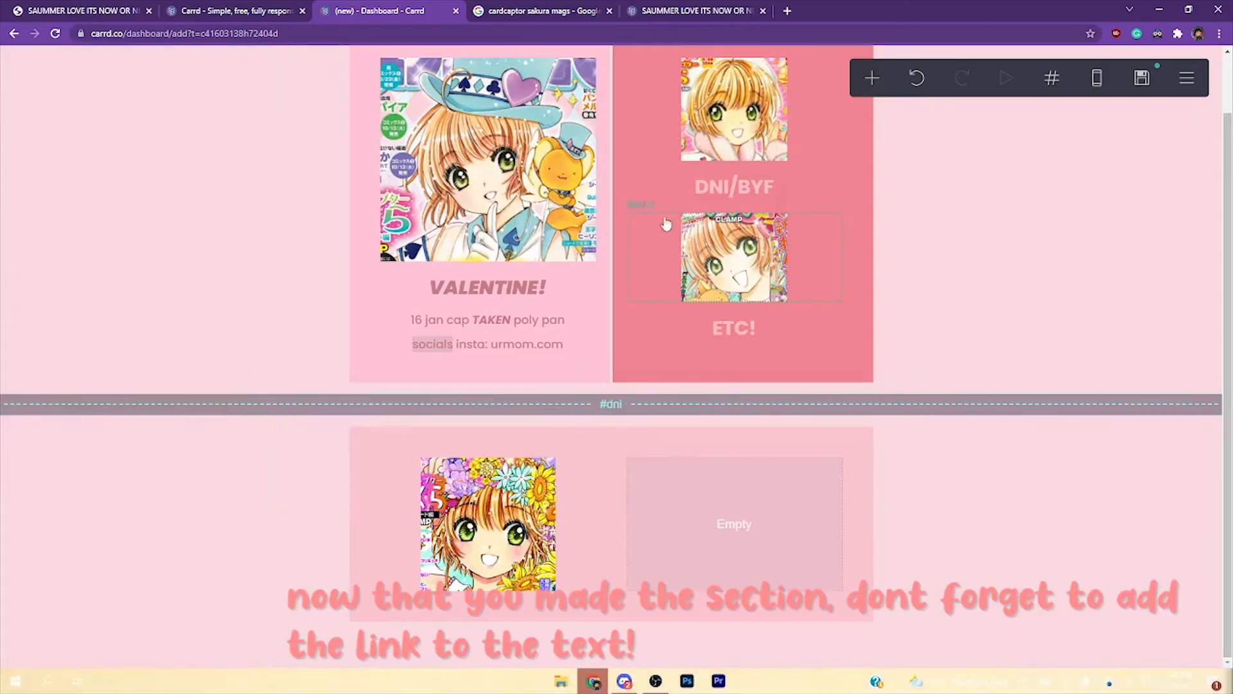
Turn the DNI/BYF heading into a Markdown link to the #dni section
left_click(730, 193)
left_click(23, 65)
left_click(178, 192)
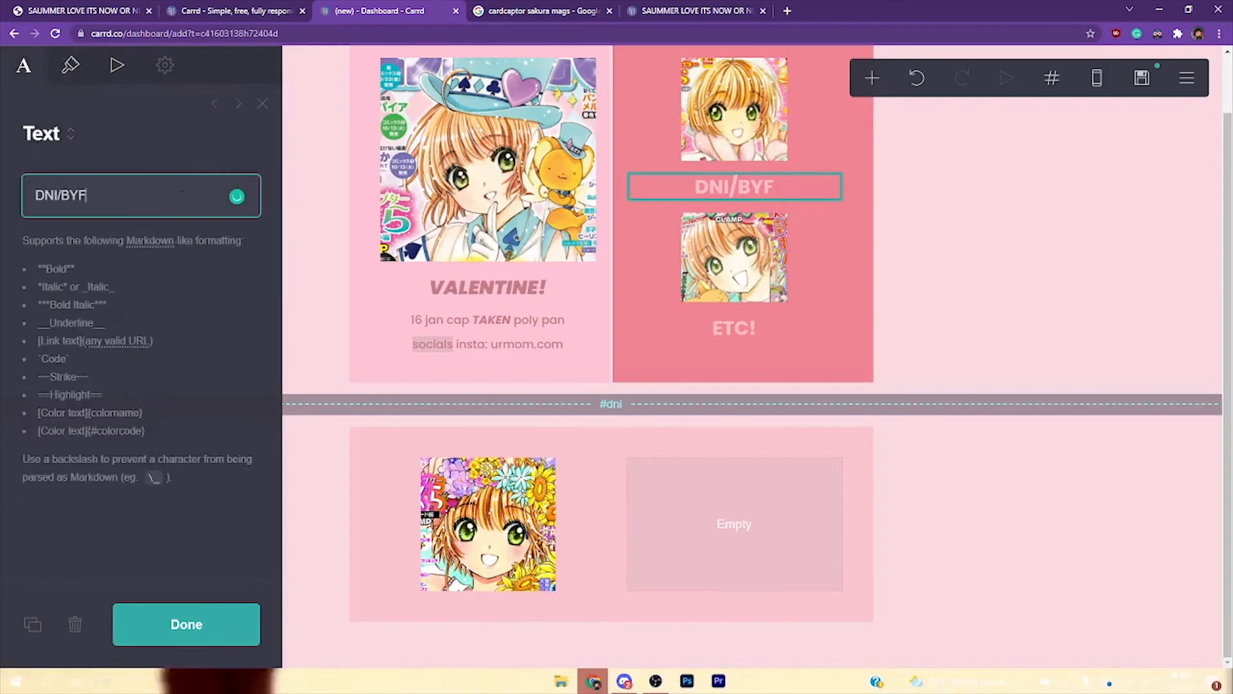
type("]")
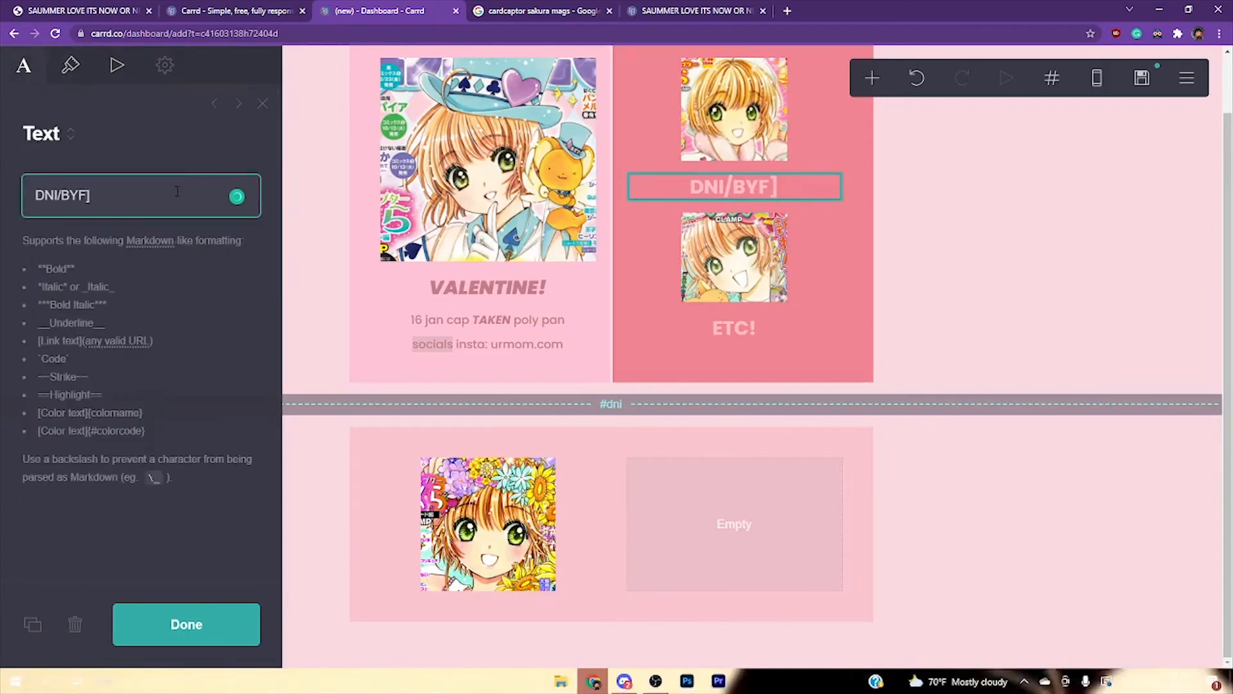
key("Home")
type("[")
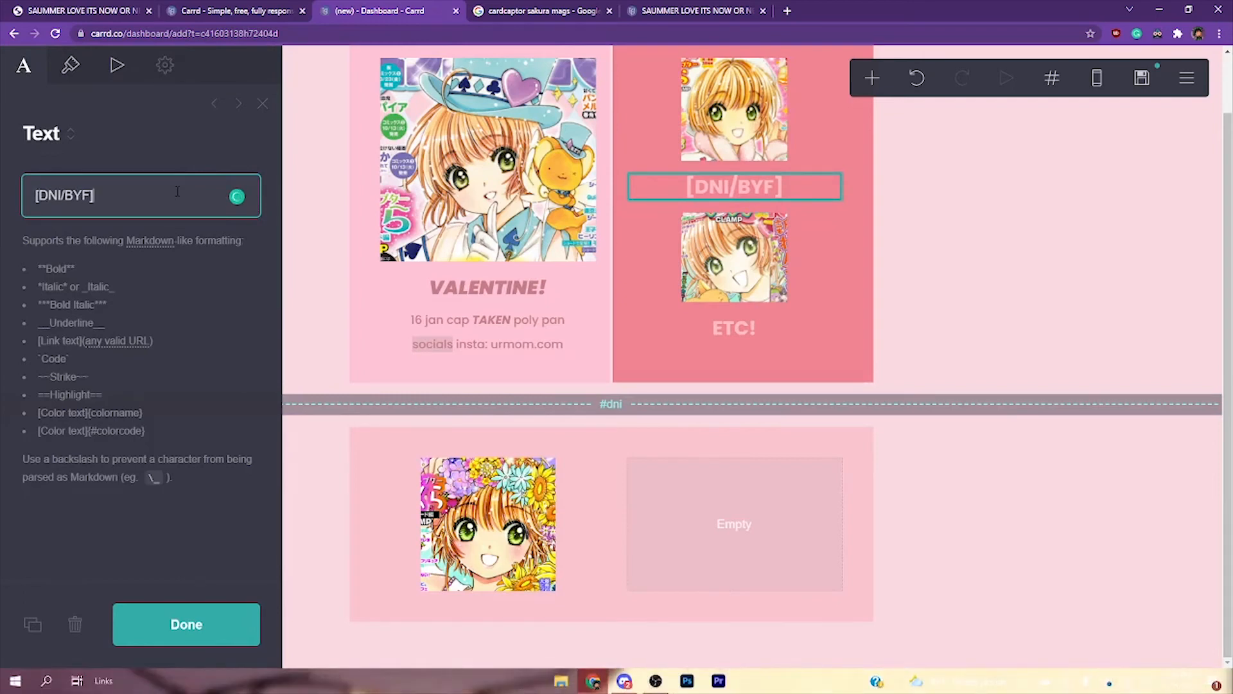
type("()")
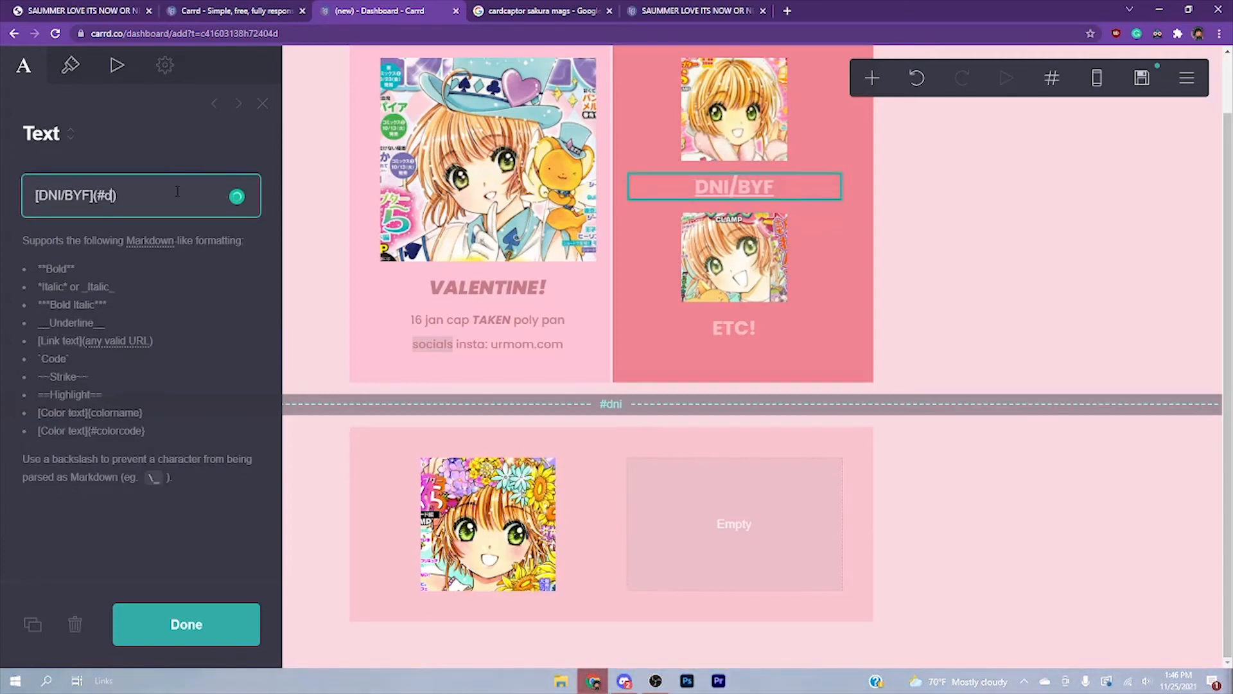
Examine how the heading and text are laid out in the reference Carrd page's dni section
left_click(760, 512)
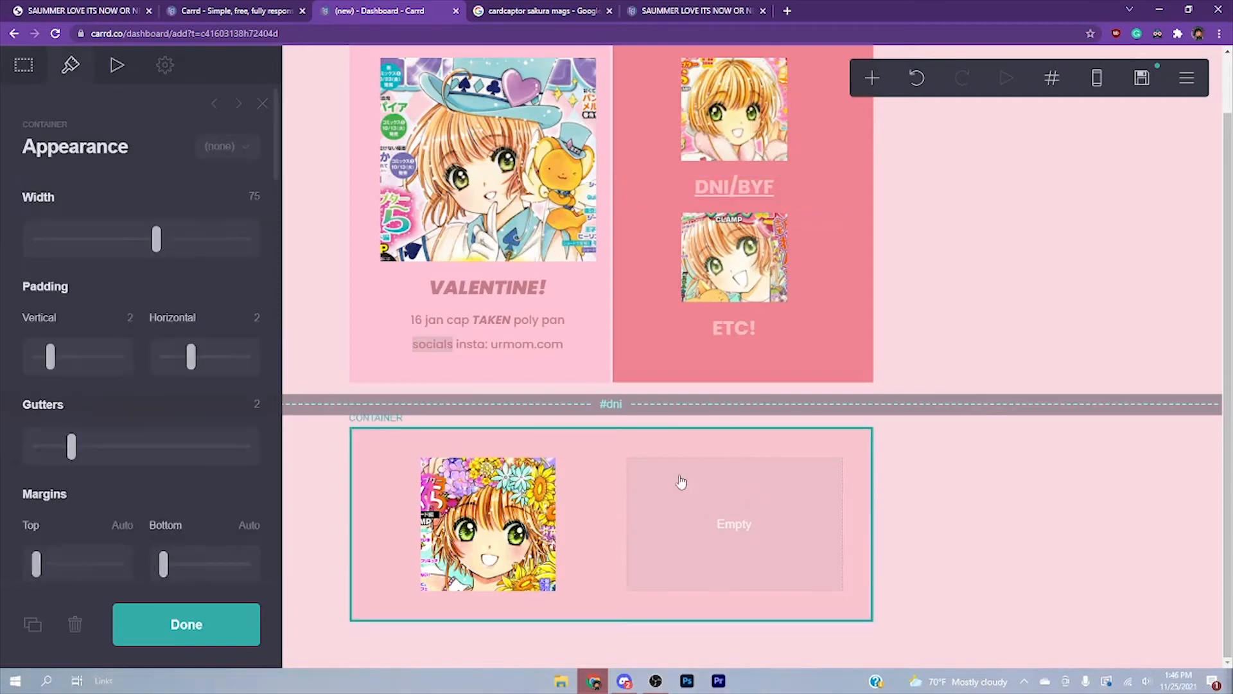
left_click(874, 77)
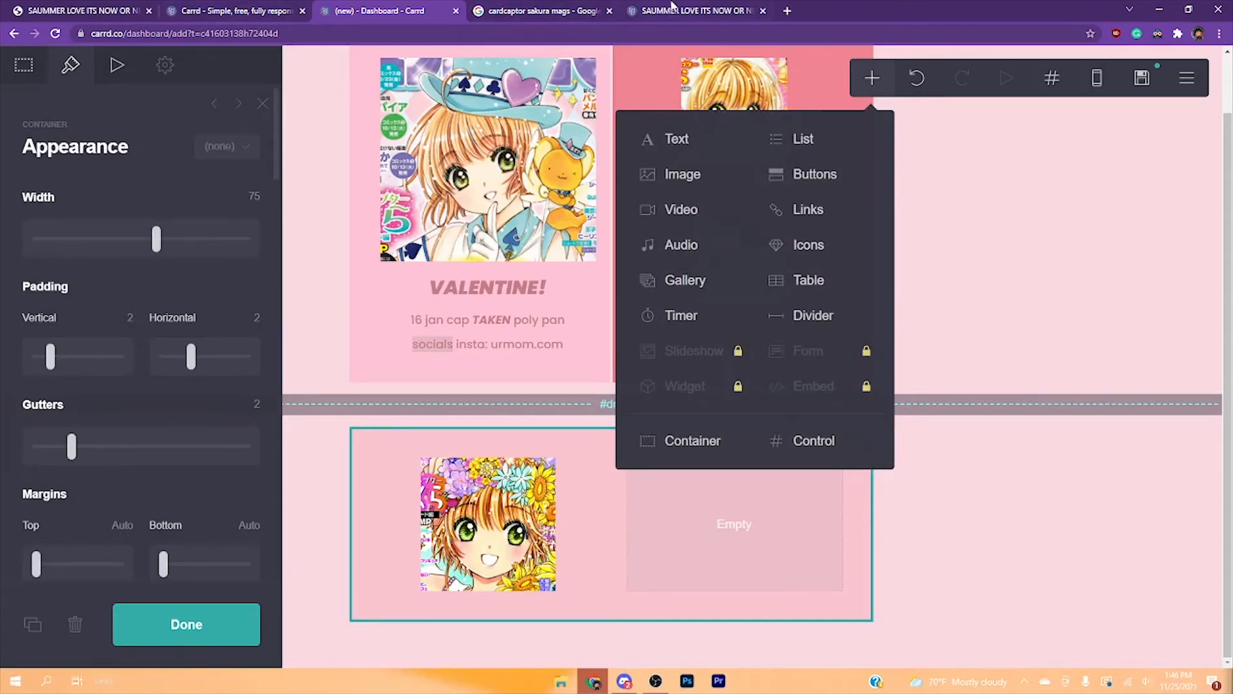
left_click_drag(673, 5, 540, 5)
left_click(381, 7)
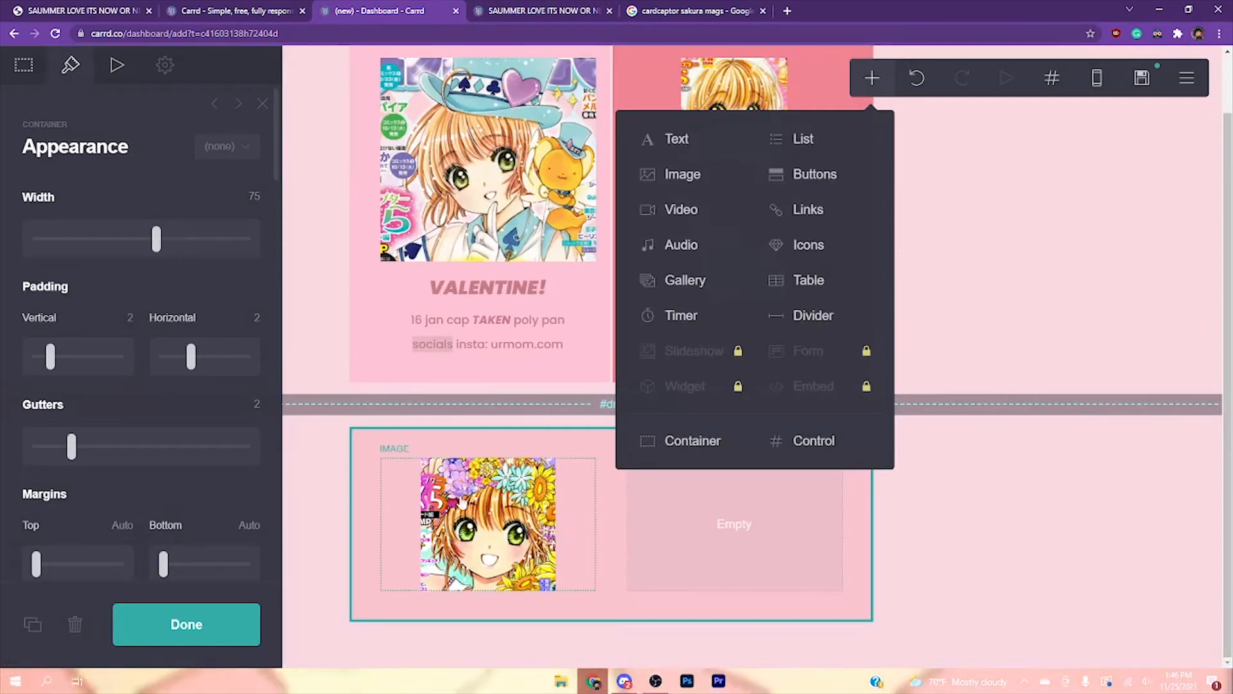
left_click(724, 8)
left_click(535, 6)
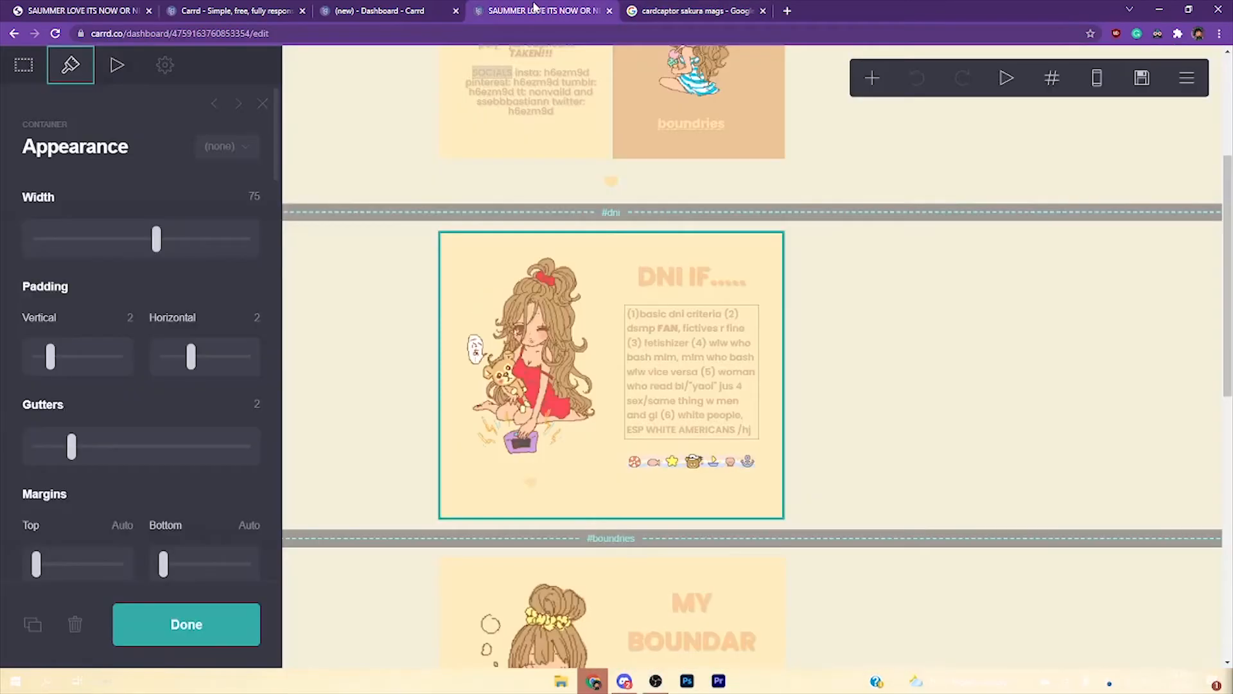
left_click(403, 11)
Duplicate the name heading and move the copy into the empty column of the dni section
left_click(486, 295)
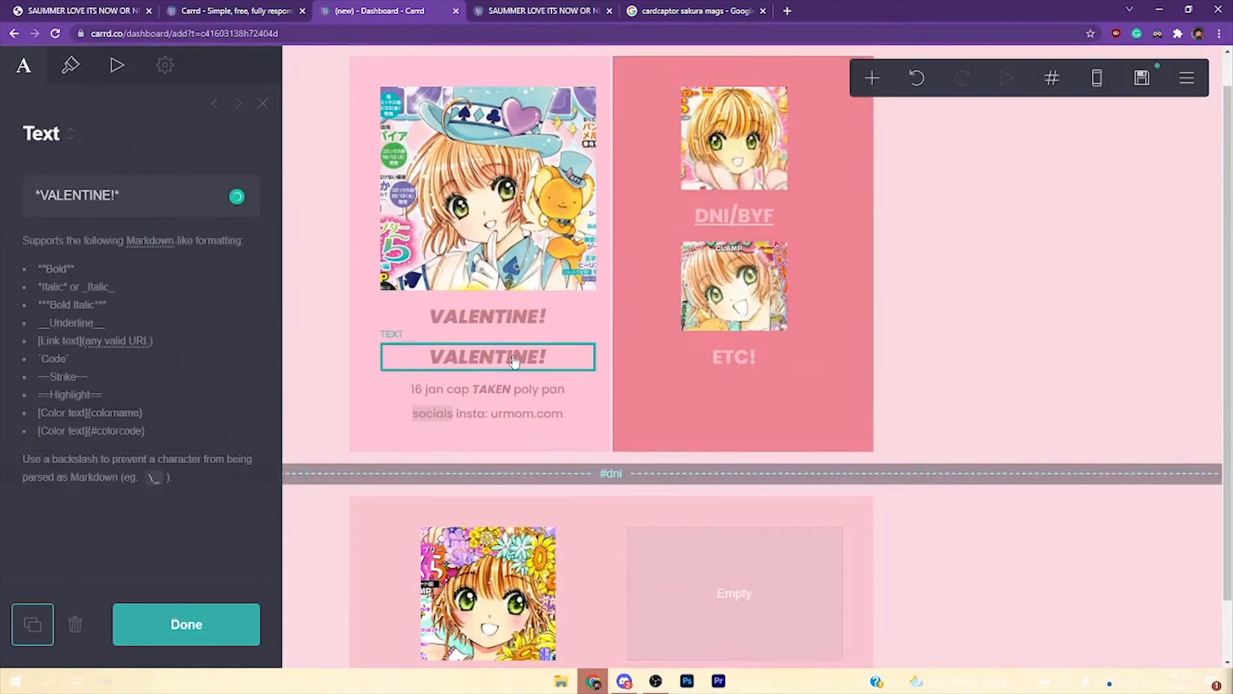
left_click_drag(514, 360, 732, 488)
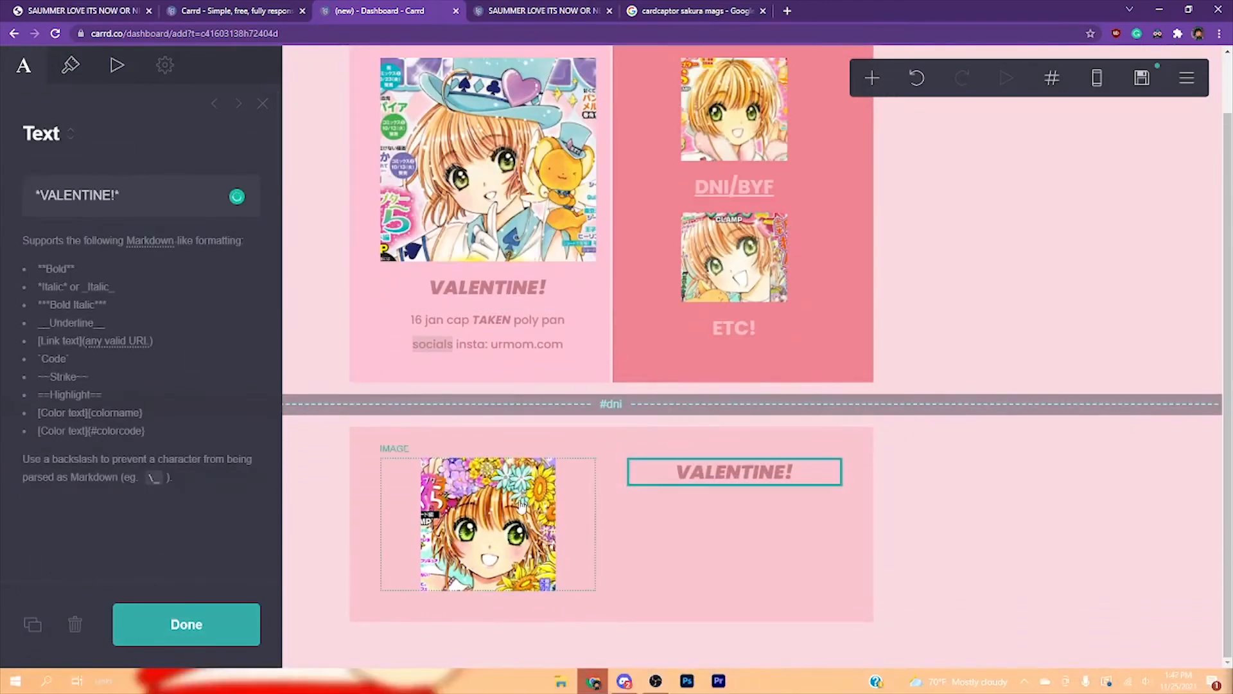
Set the width of the image in the dni section to 9.375
left_click(520, 506)
left_click(70, 65)
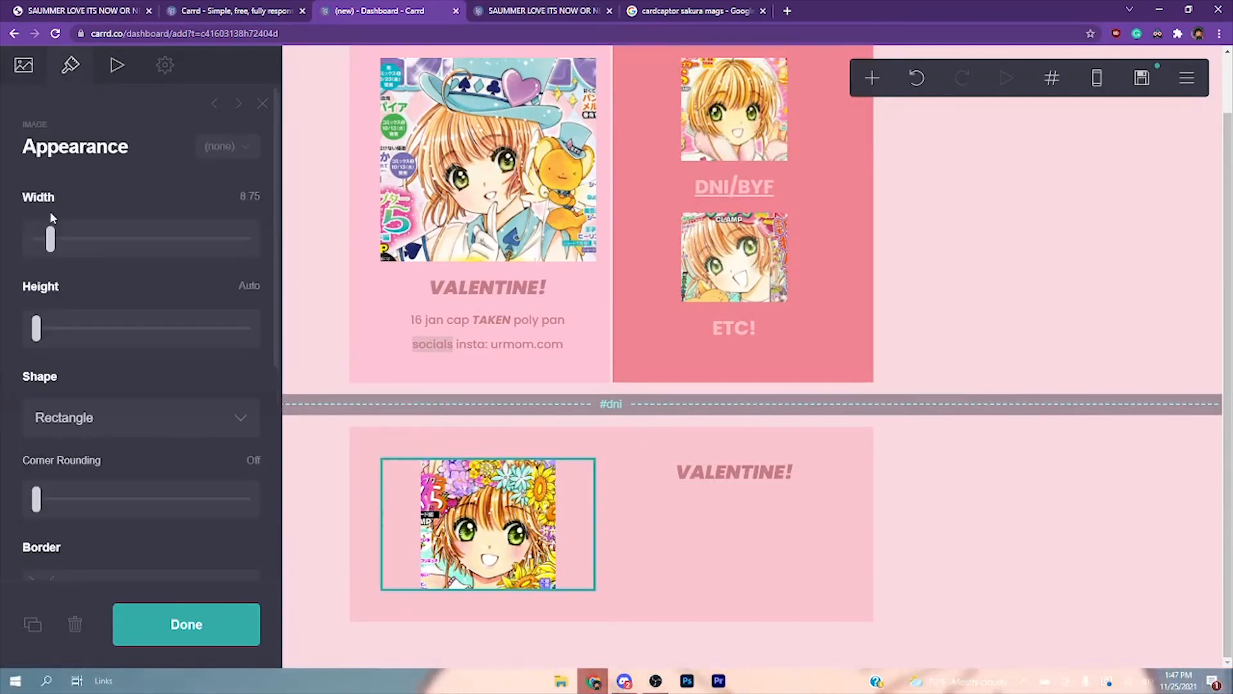
left_click_drag(51, 238, 53, 234)
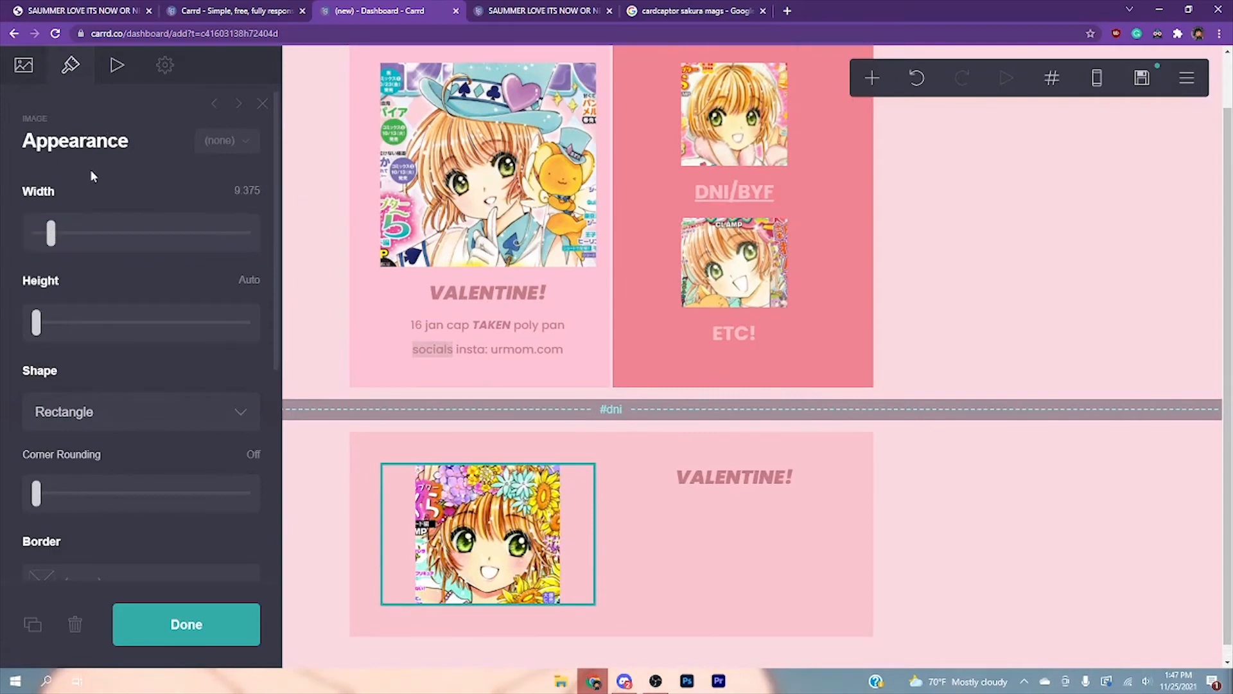
Replace the text of the copied heading in the dni section with "DNI IF..."
left_click(736, 478)
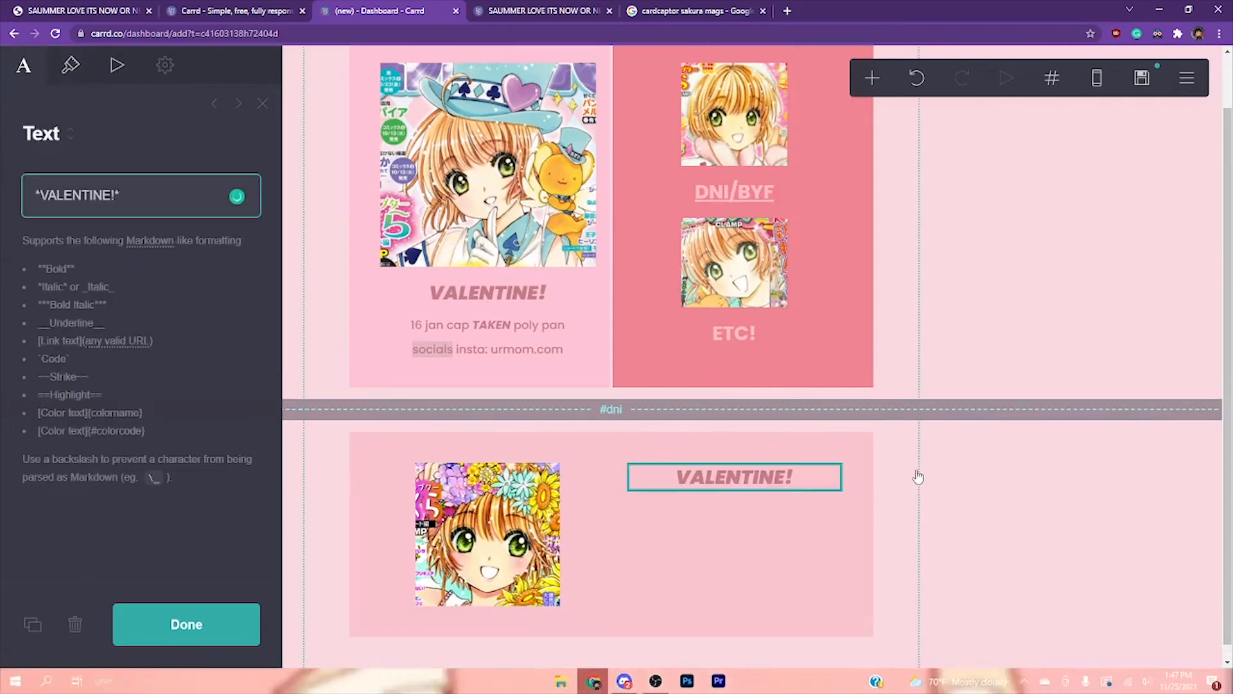
key("ctrl+a")
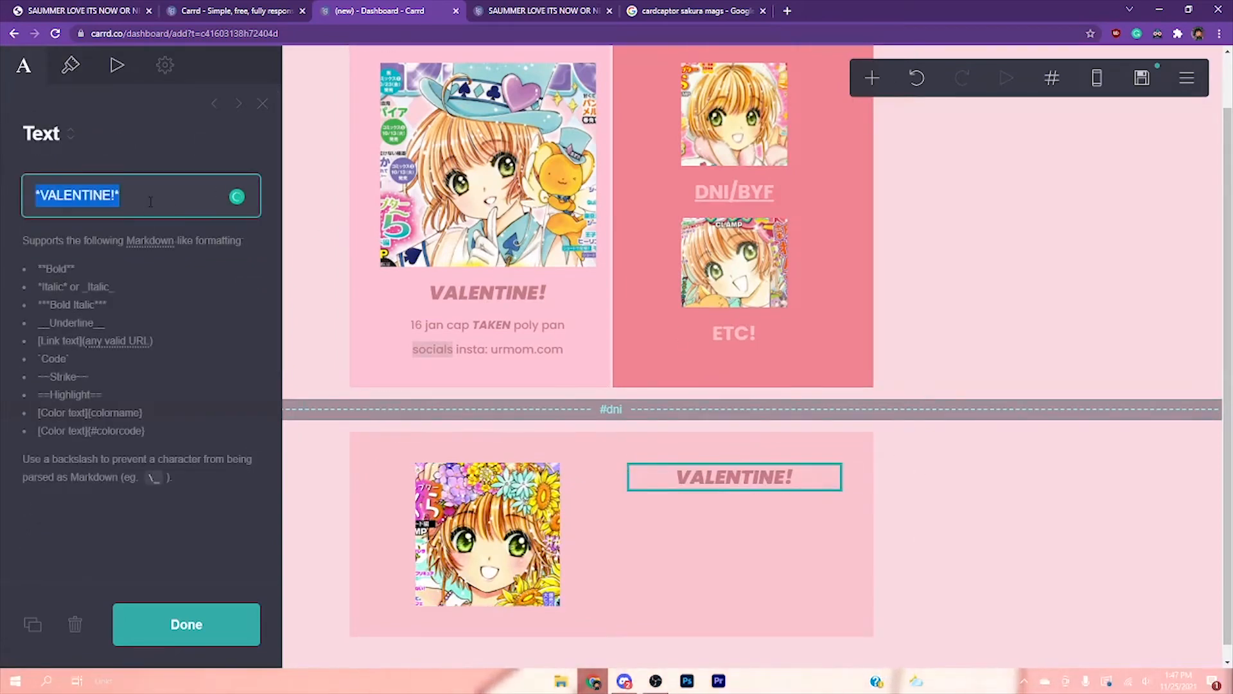
key("BackSpace")
type("DNI")
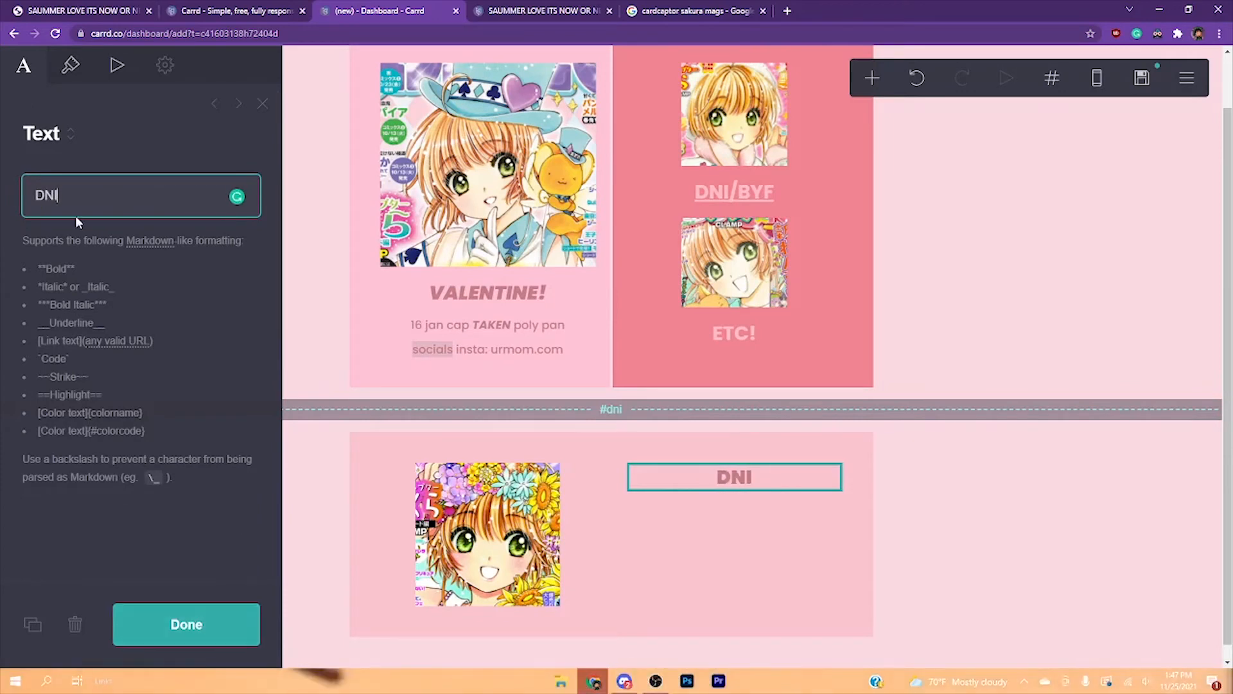
type(" IF...")
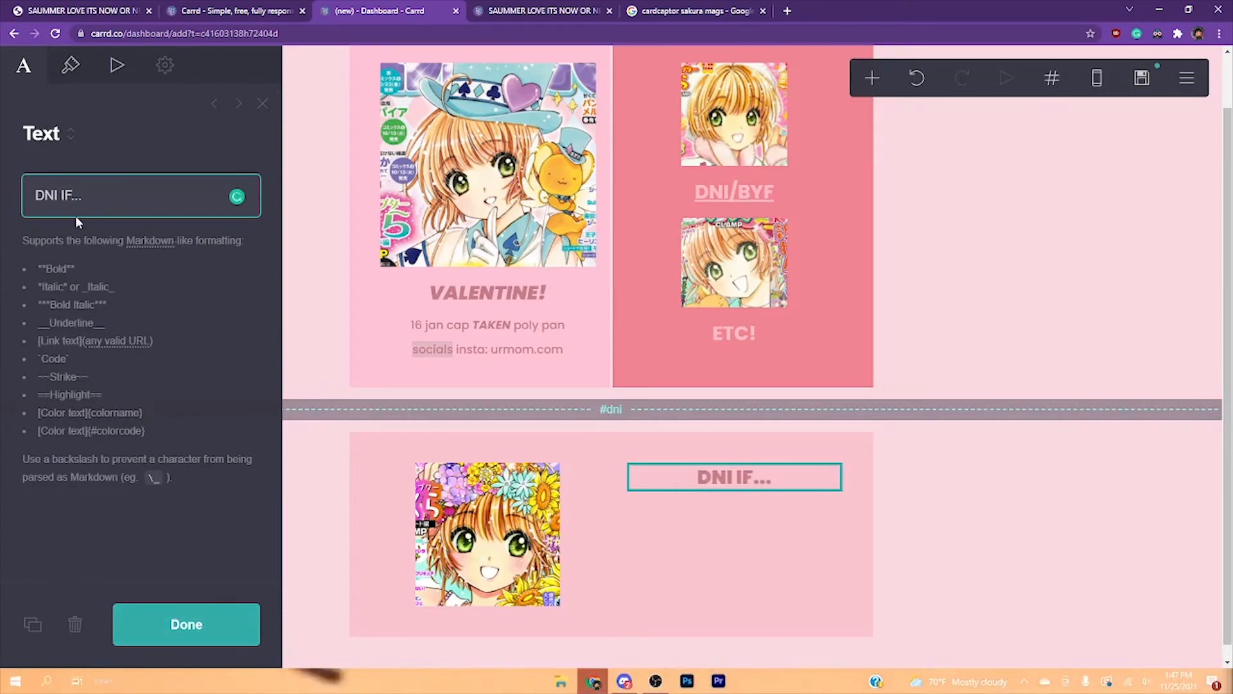
left_click(205, 622)
Add a table element, clear its sample headings, and replace the sample rows with a single "." cell
left_click(871, 77)
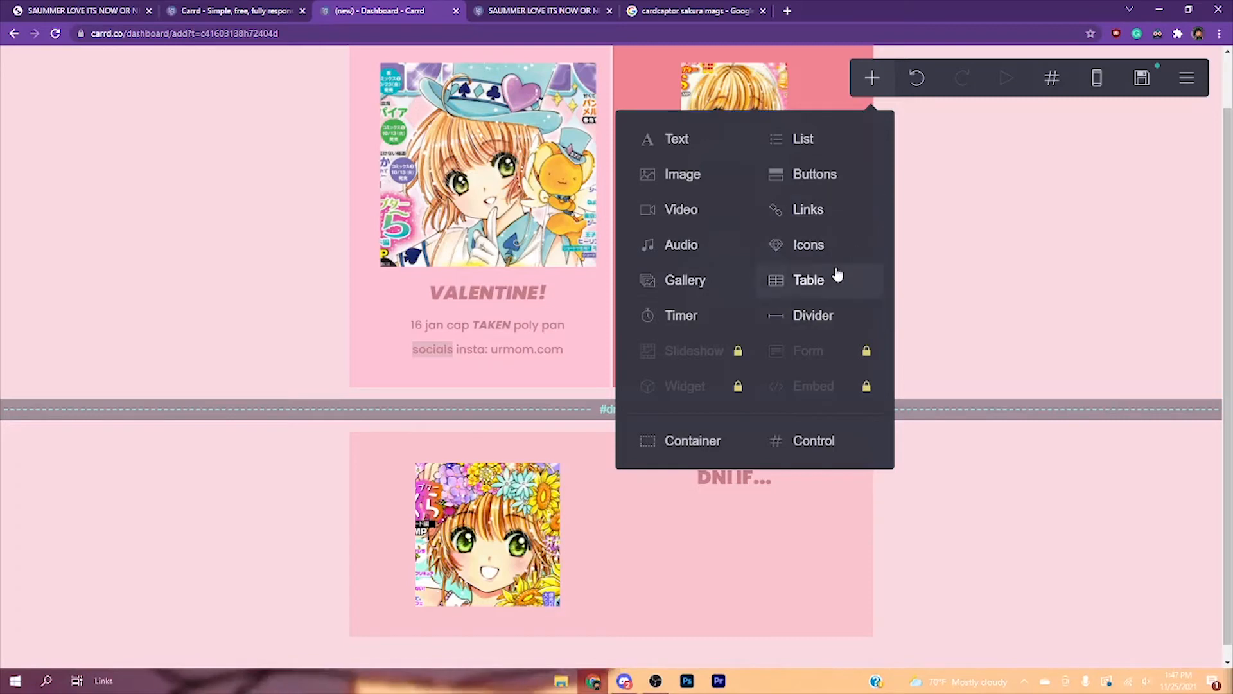
left_click(808, 280)
left_click_drag(652, 470, 608, 502)
left_click_drag(72, 297, 0, 173)
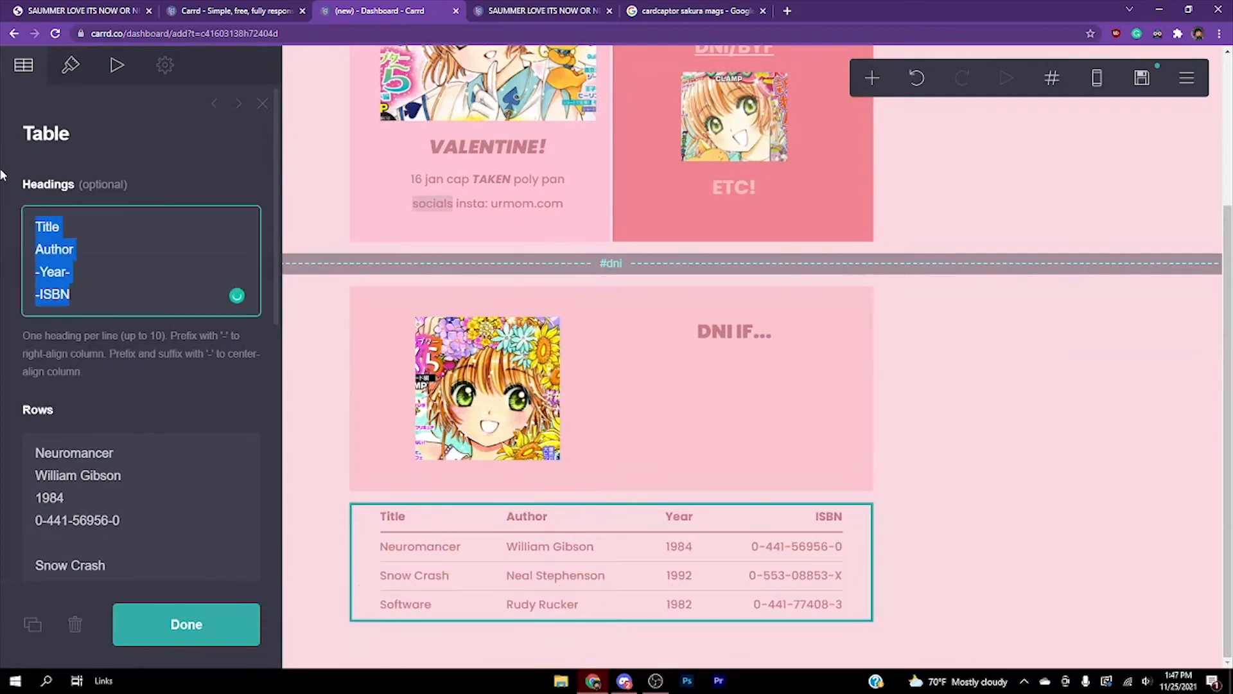
key("BackSpace")
scroll(118, 525, "down", 4)
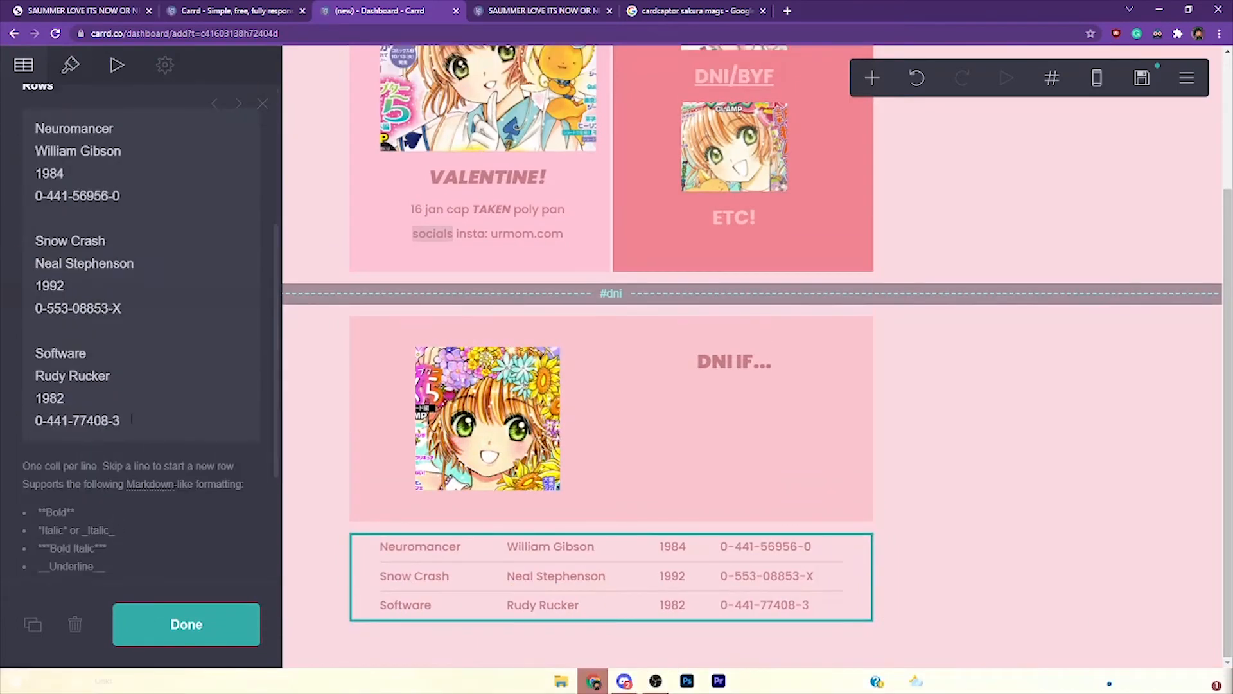
left_click_drag(132, 419, 19, 133)
key("BackSpace")
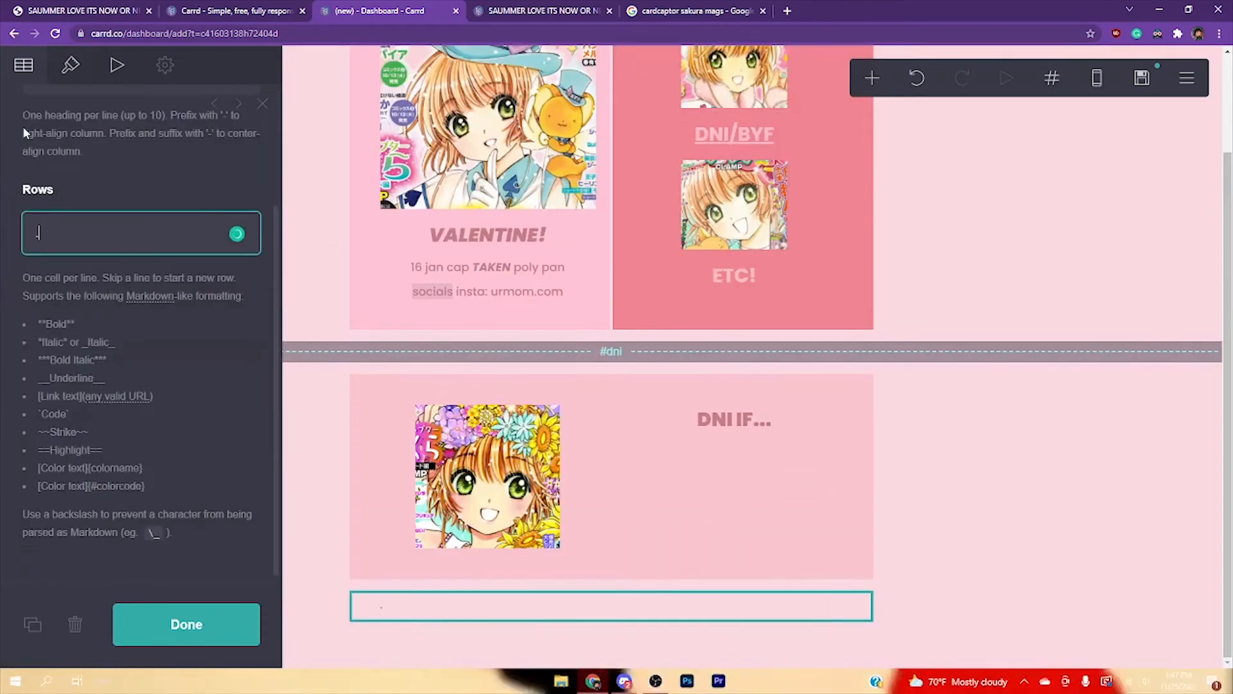
left_click(214, 627)
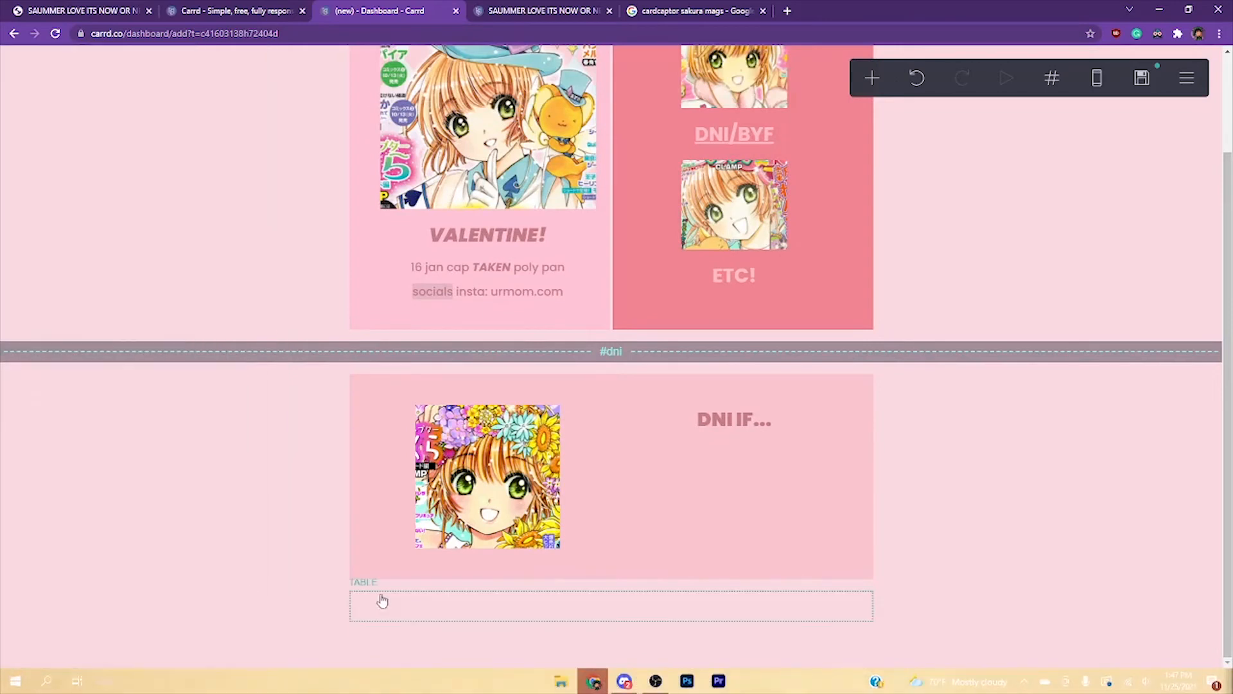
Move the table below the "DNI IF..." heading in the dni container and set its style to Grid
left_click_drag(385, 597, 708, 444)
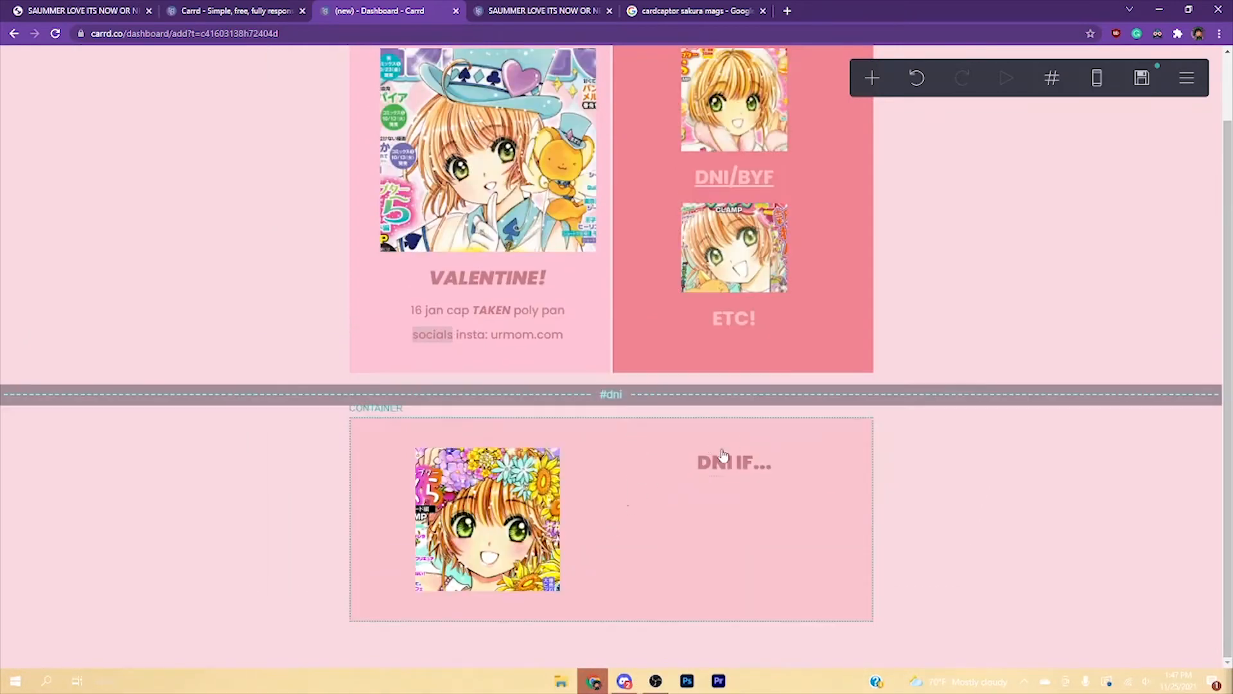
left_click(648, 516)
left_click(79, 227)
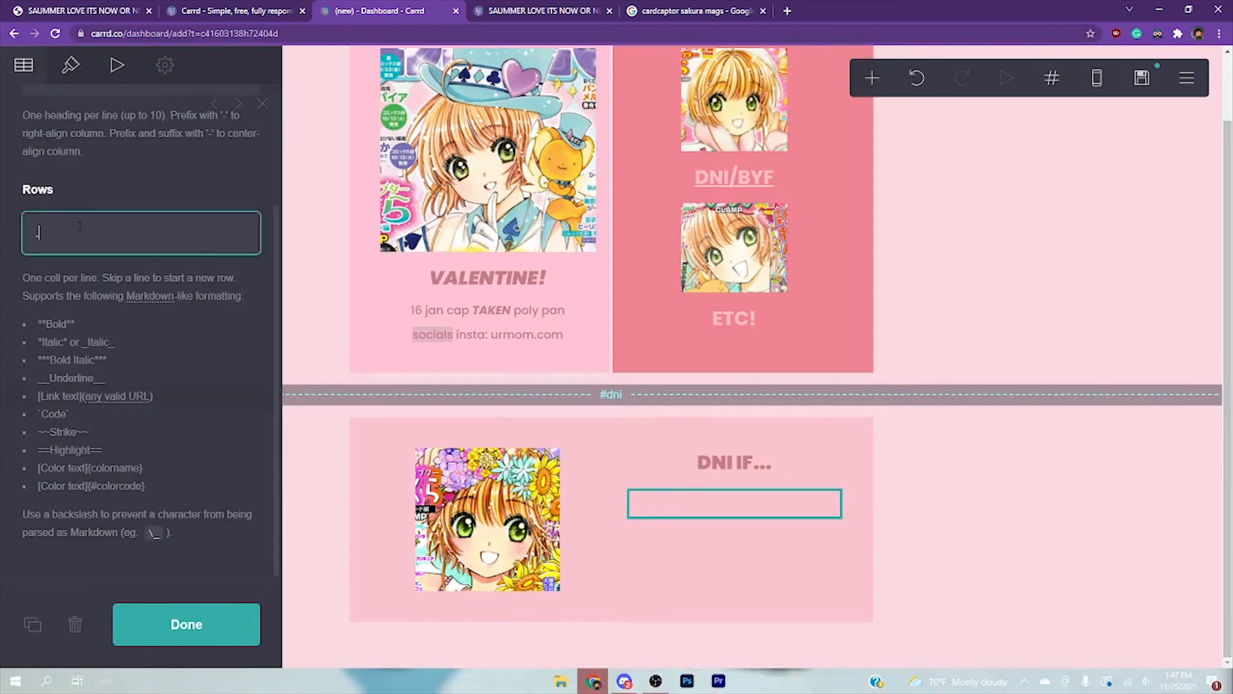
left_click(73, 82)
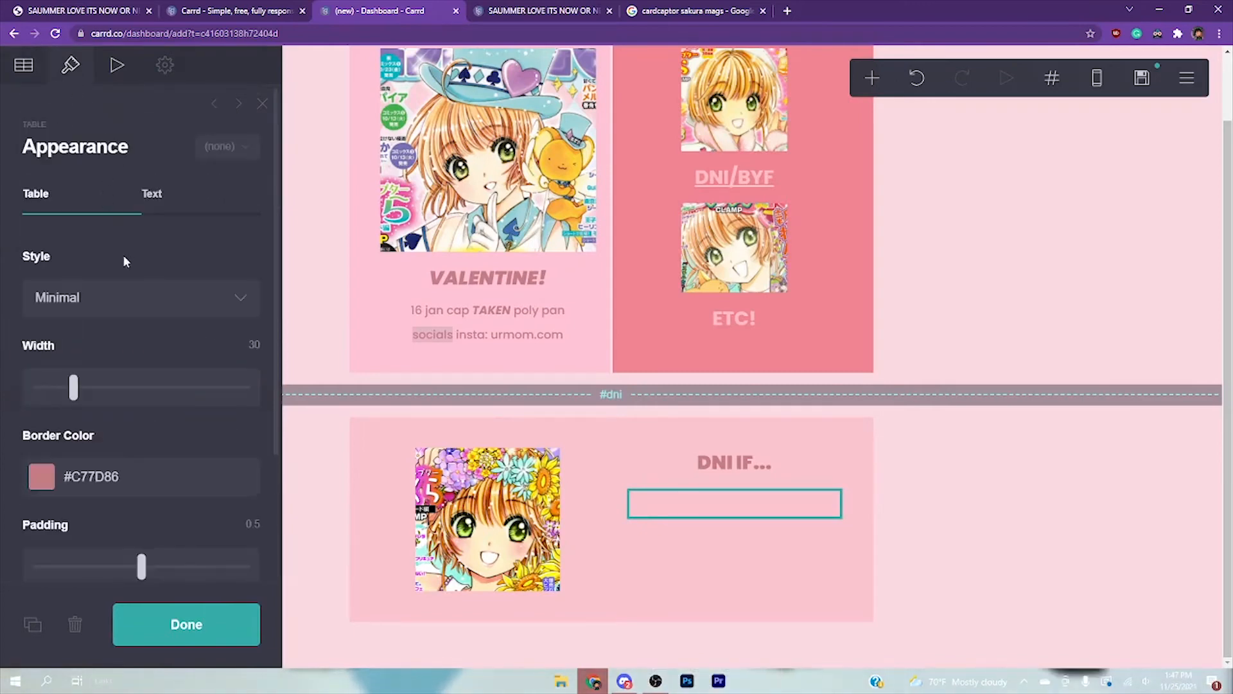
left_click(98, 301)
left_click(73, 348)
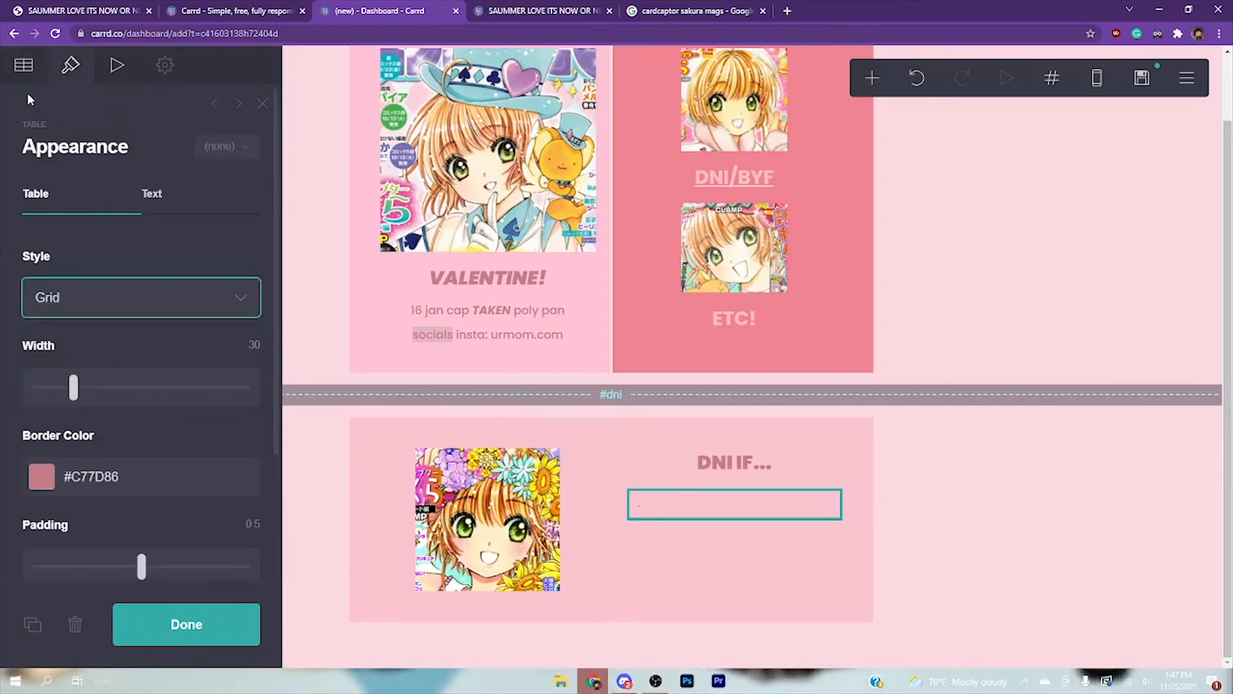
Set the table's row content to "blah blah here goes ur dni list"
left_click(24, 64)
left_click(98, 381)
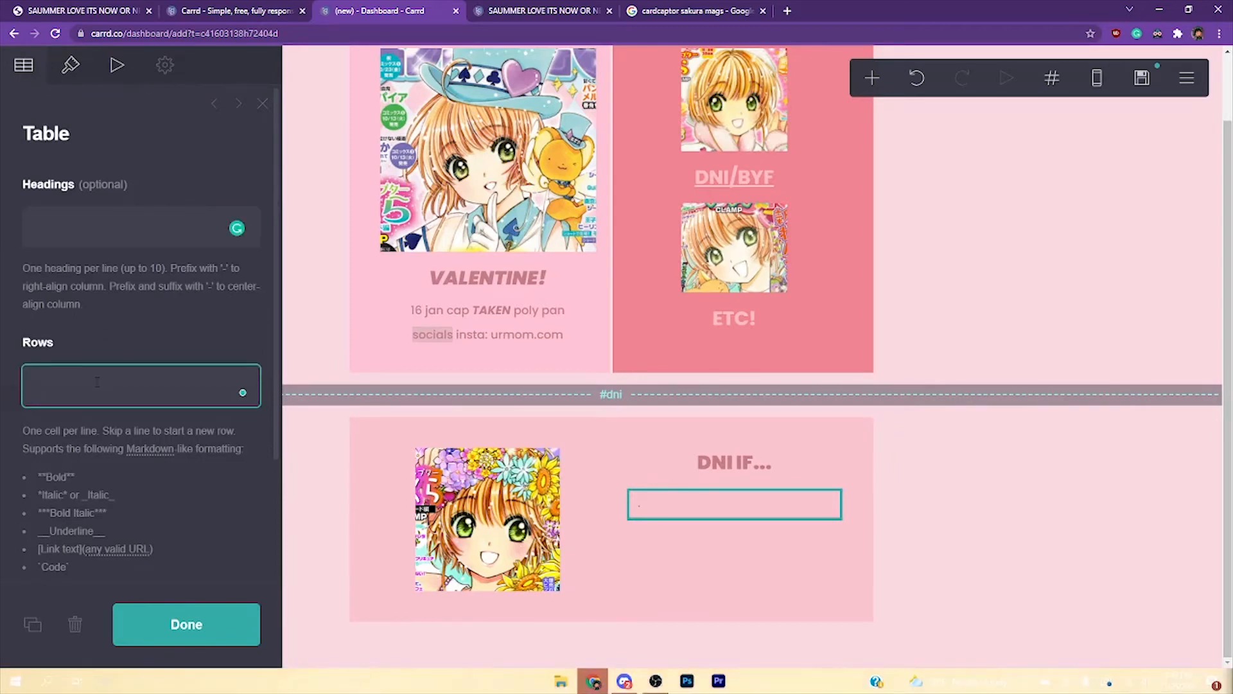
type("B")
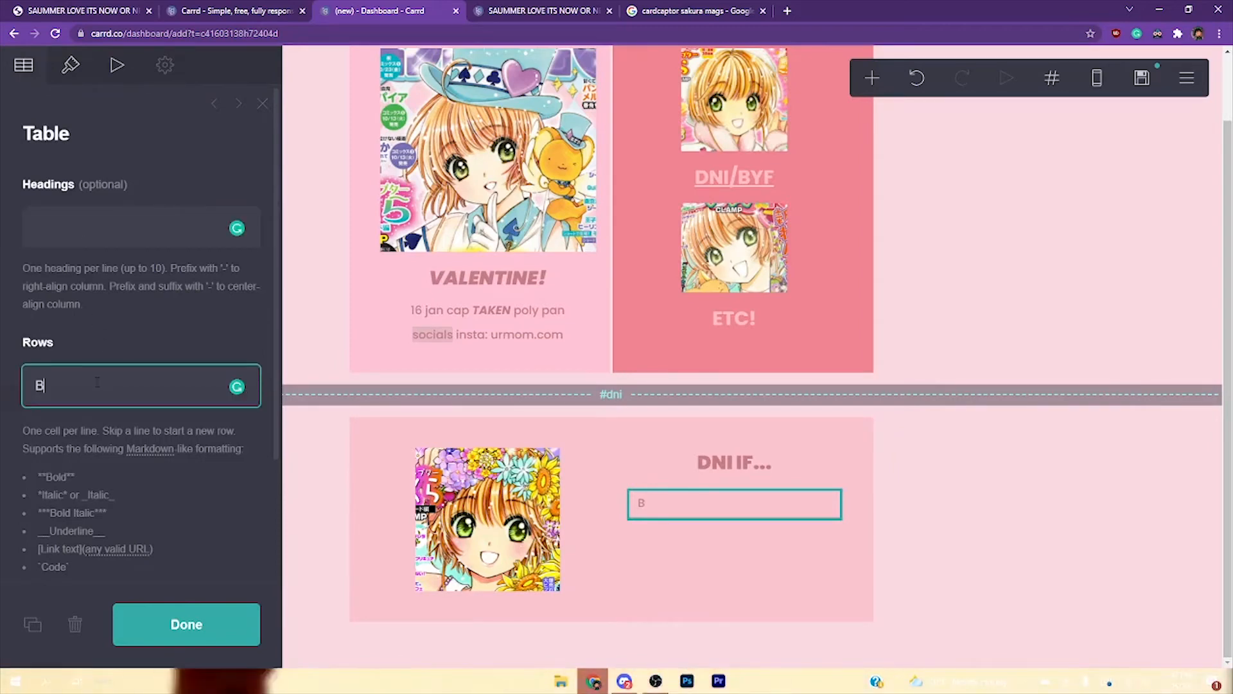
type("LAH BL")
key("BackSpace")
type("blah blah")
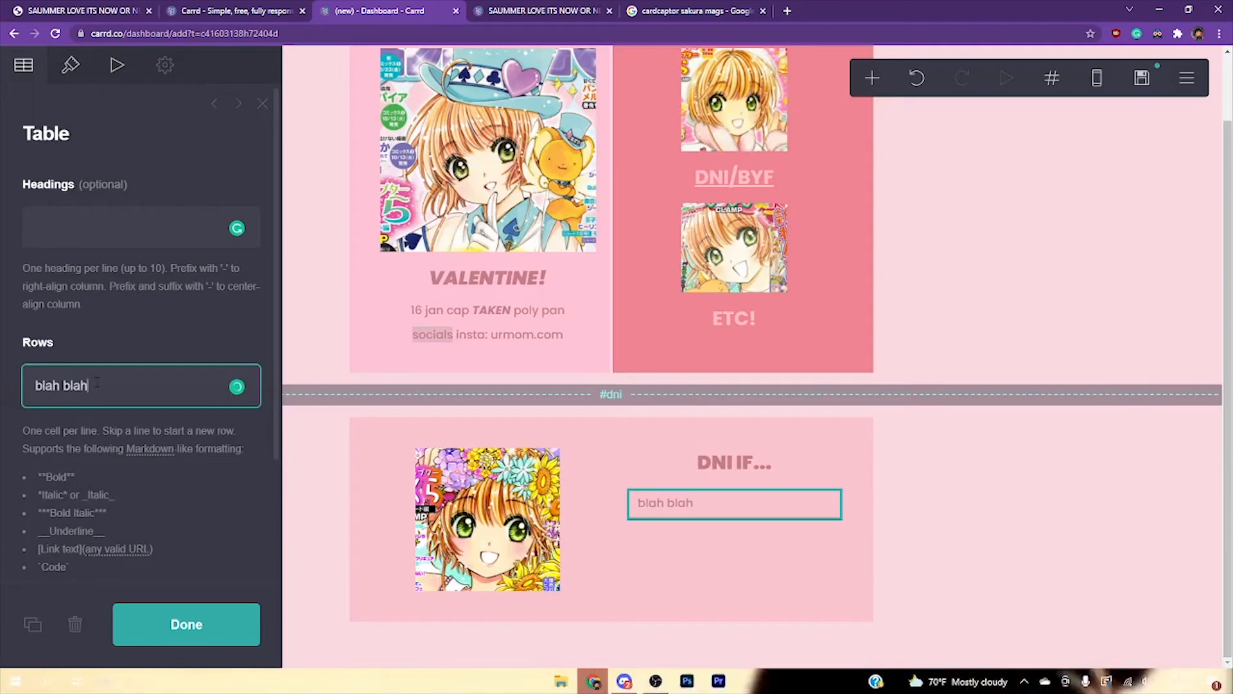
type(" here goes")
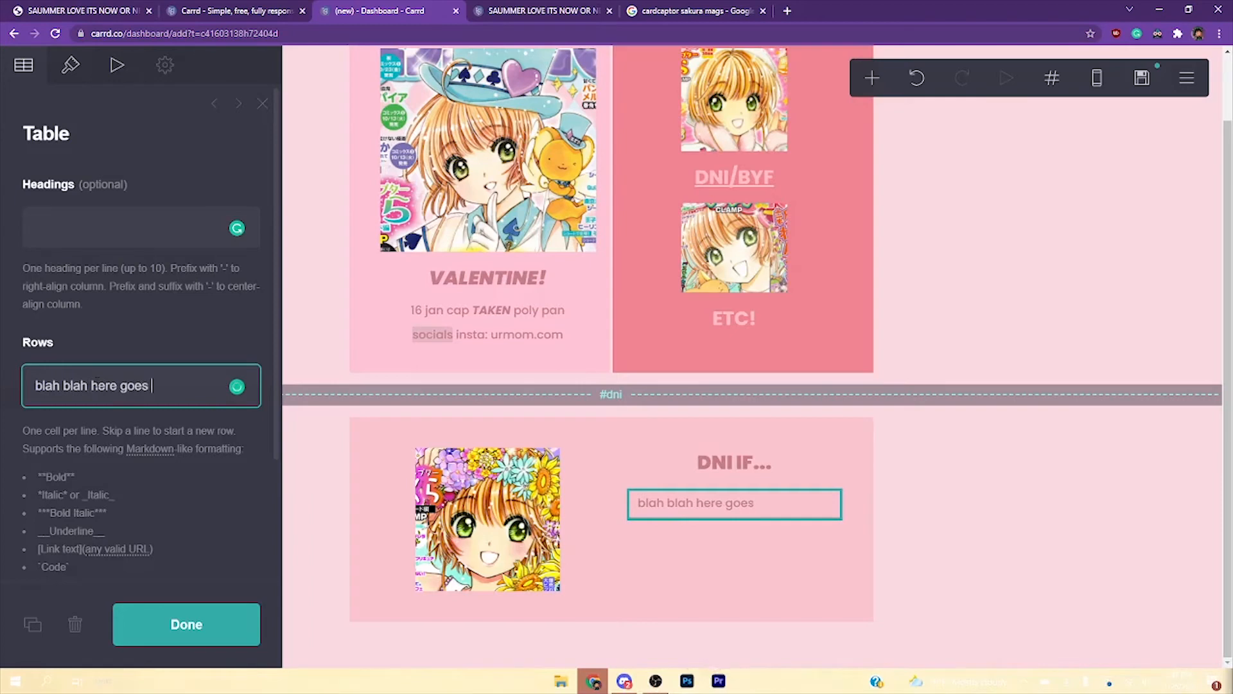
type(" ur dni")
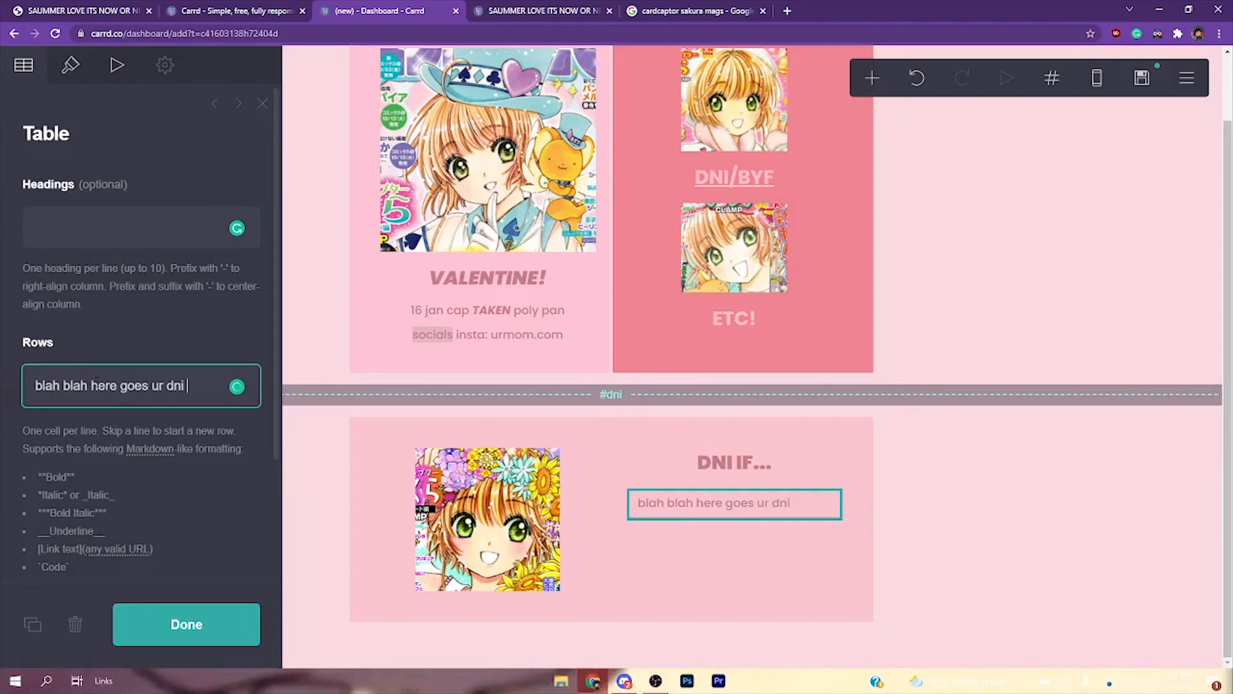
type(" list")
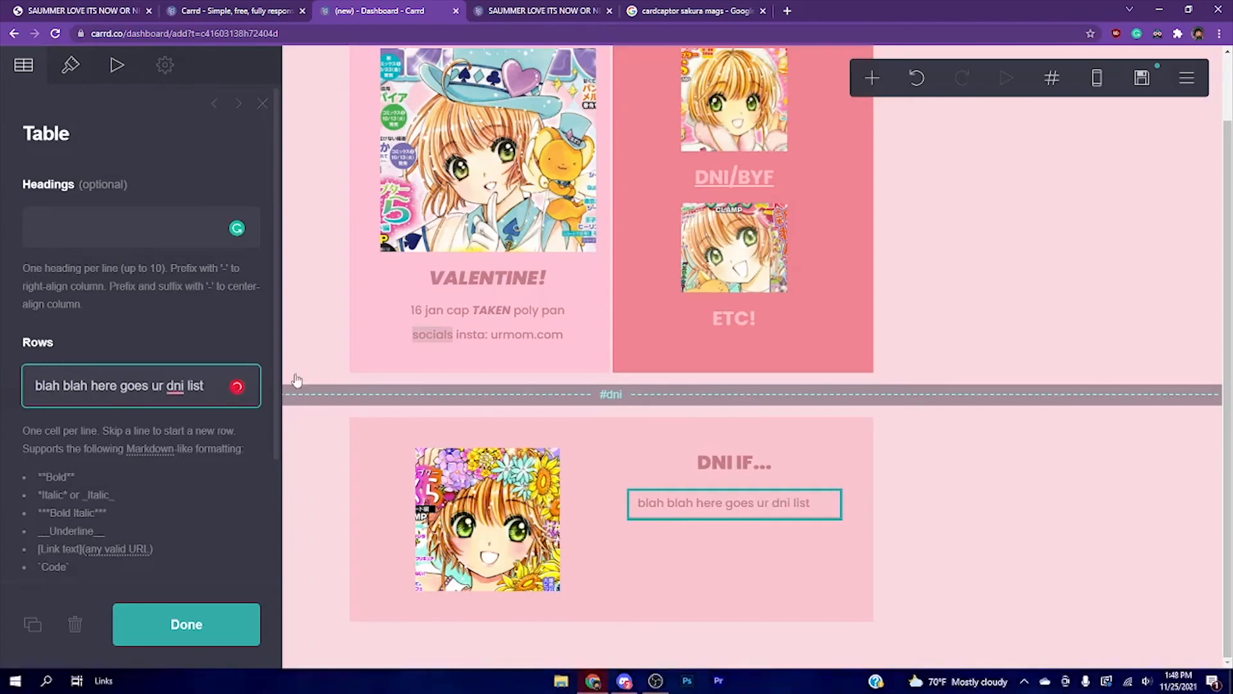
Duplicate the "DNI IF..." heading, place the copy below the table, and change its text to "BYF..."
left_click(761, 457)
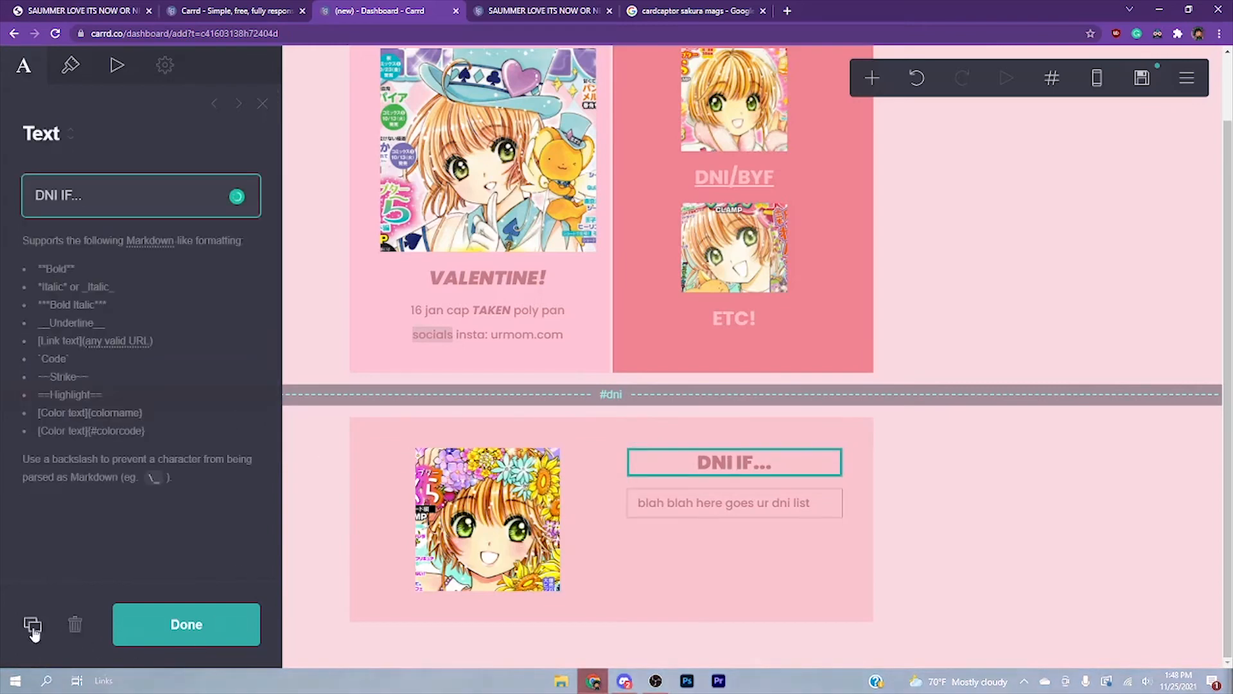
left_click(33, 629)
left_click_drag(716, 506, 707, 570)
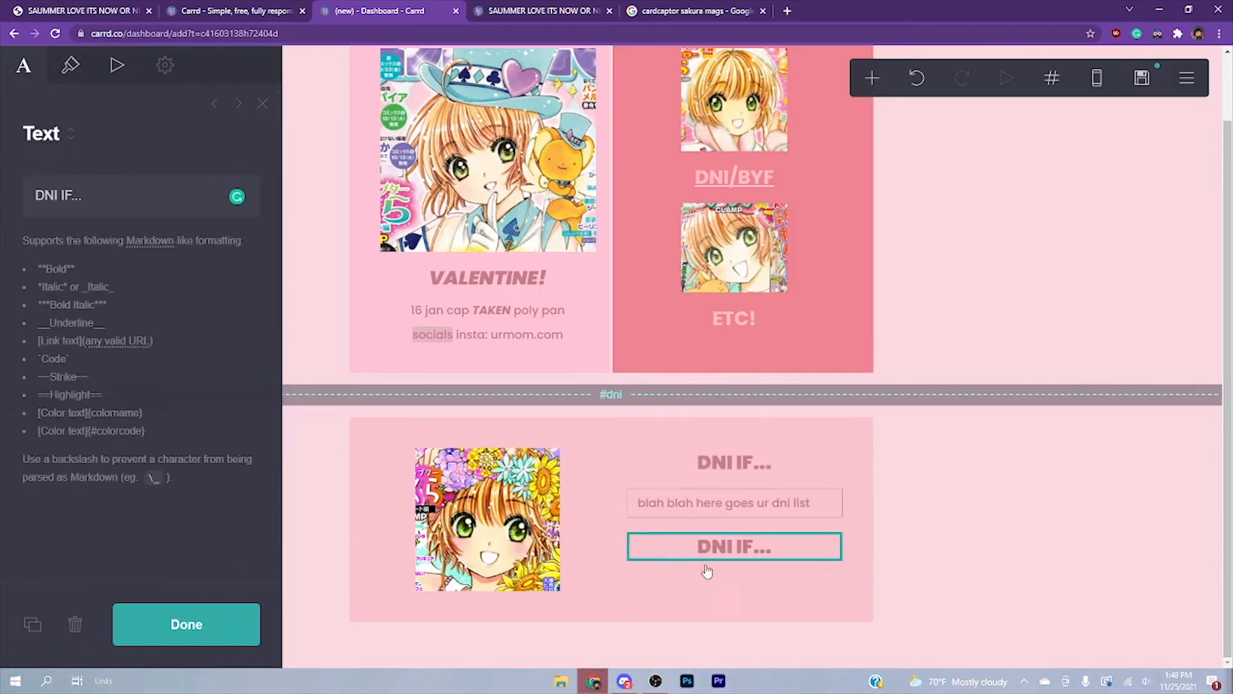
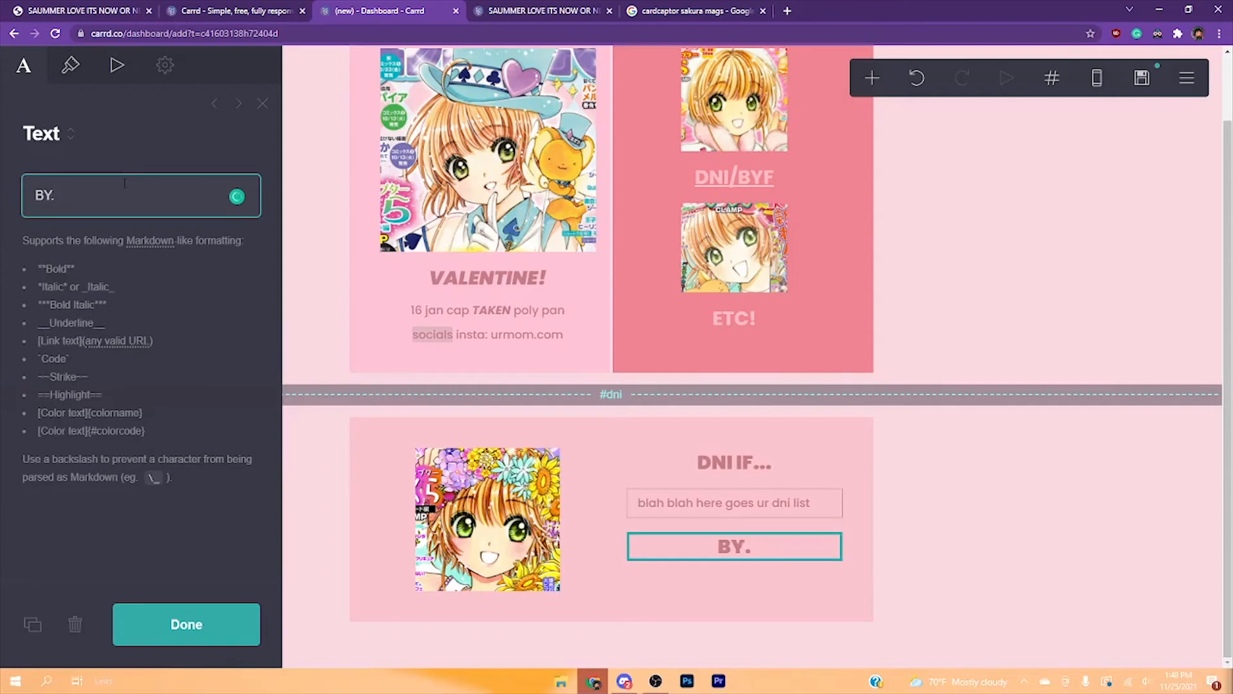
type("F")
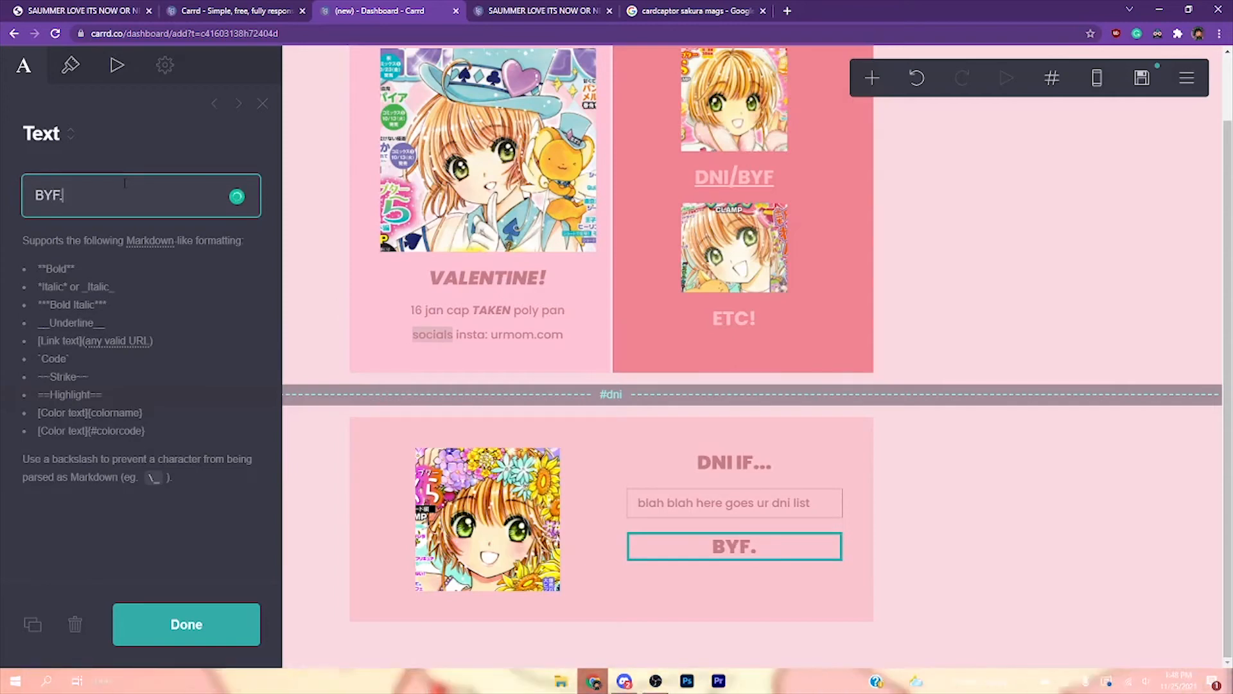
key("Delete")
type("..")
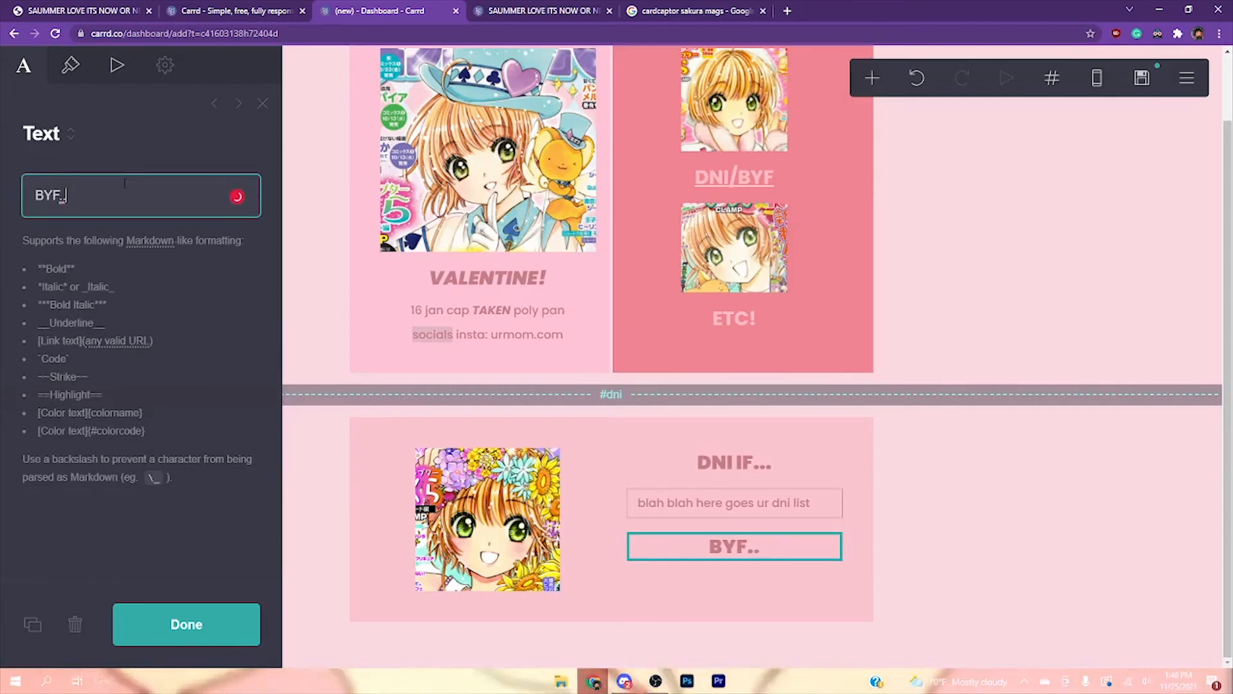
type(".")
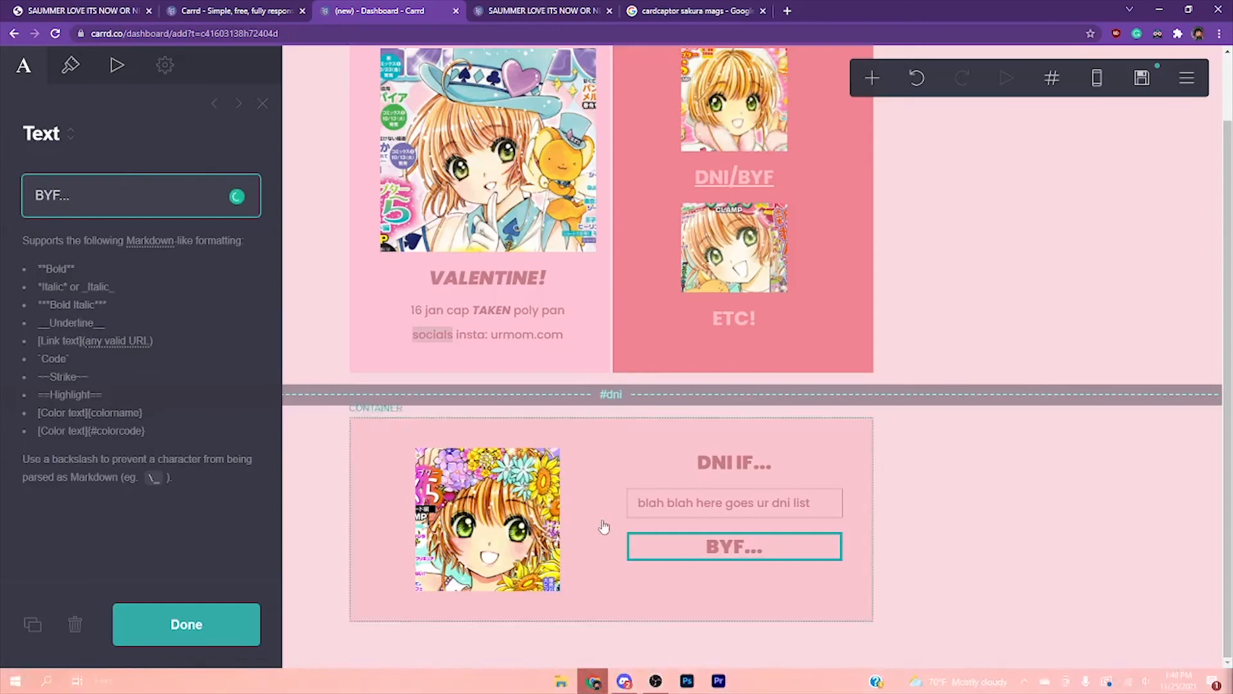
Duplicate the DNI list table and move the copy below the "BYF..." heading
left_click(661, 502)
left_click(30, 620)
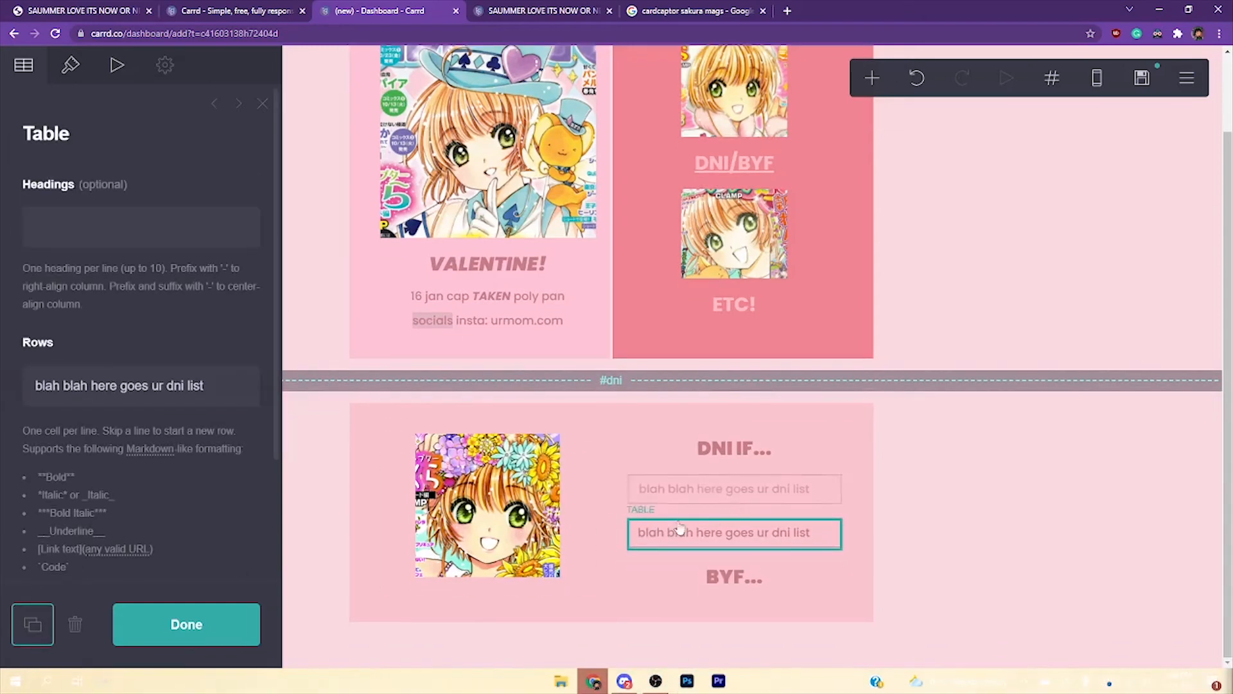
left_click_drag(743, 542, 709, 580)
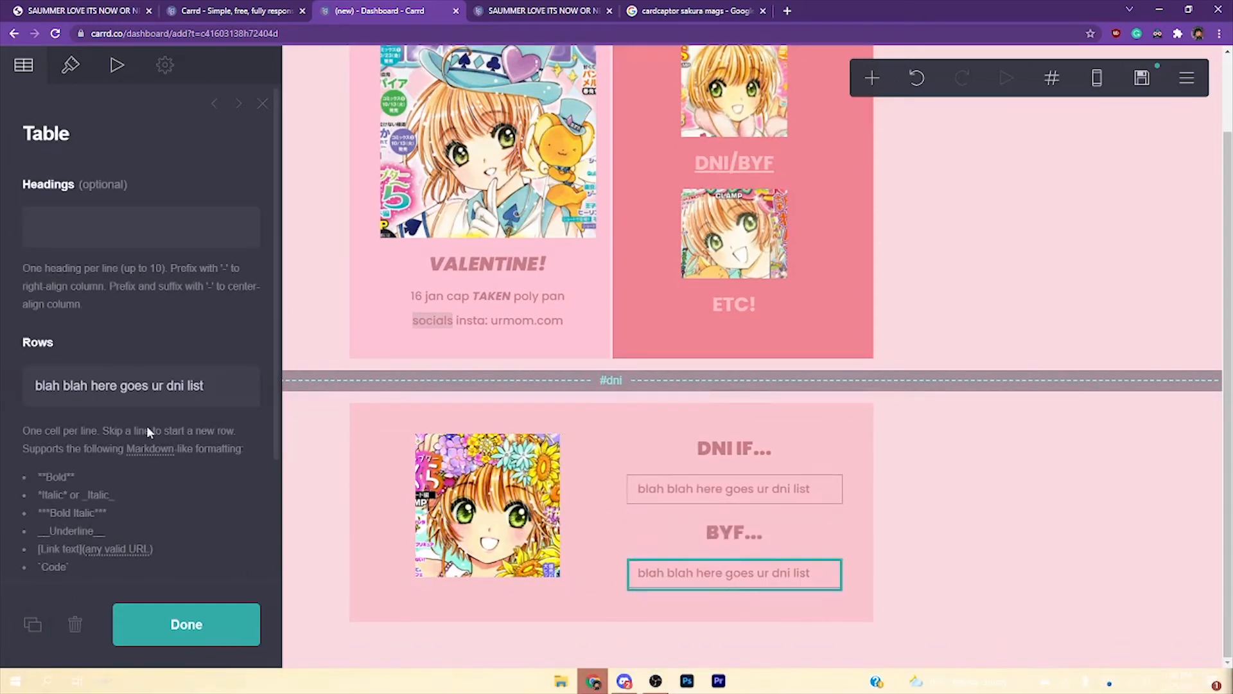
Replace the row content of the table under "BYF..." with "blah blah heres ur byf"
left_click(237, 387)
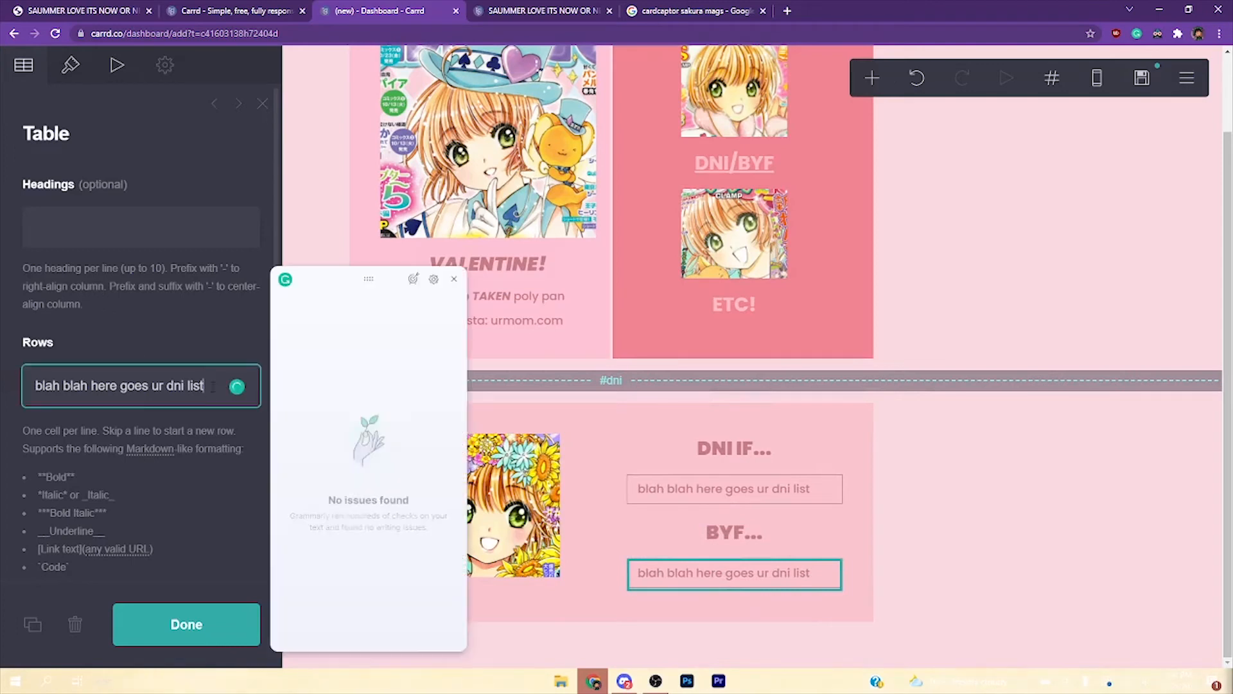
key("ctrl+a")
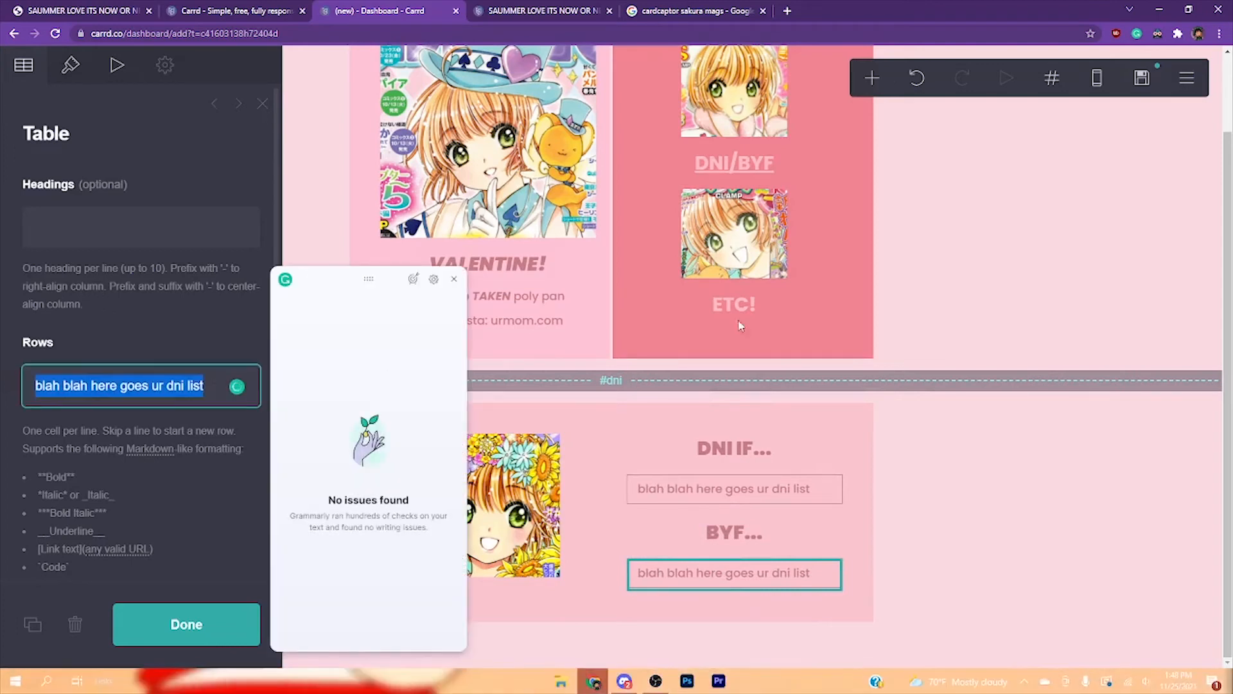
left_click(454, 279)
key("BackSpace")
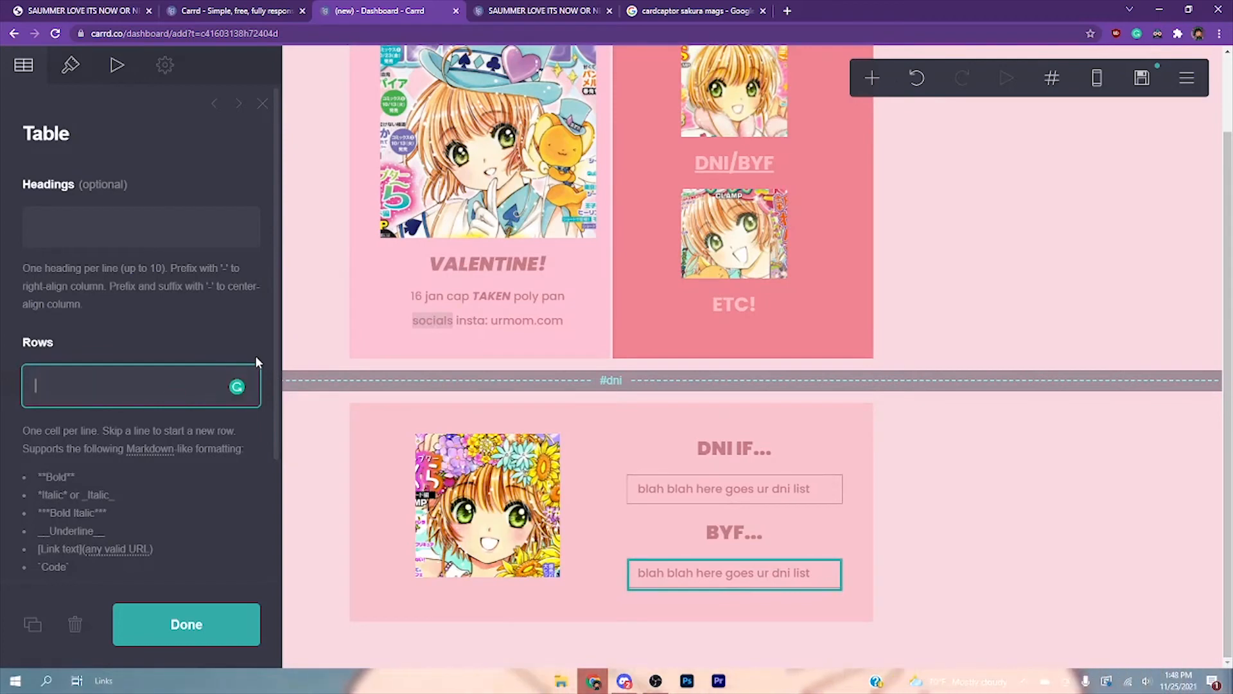
type("bla h")
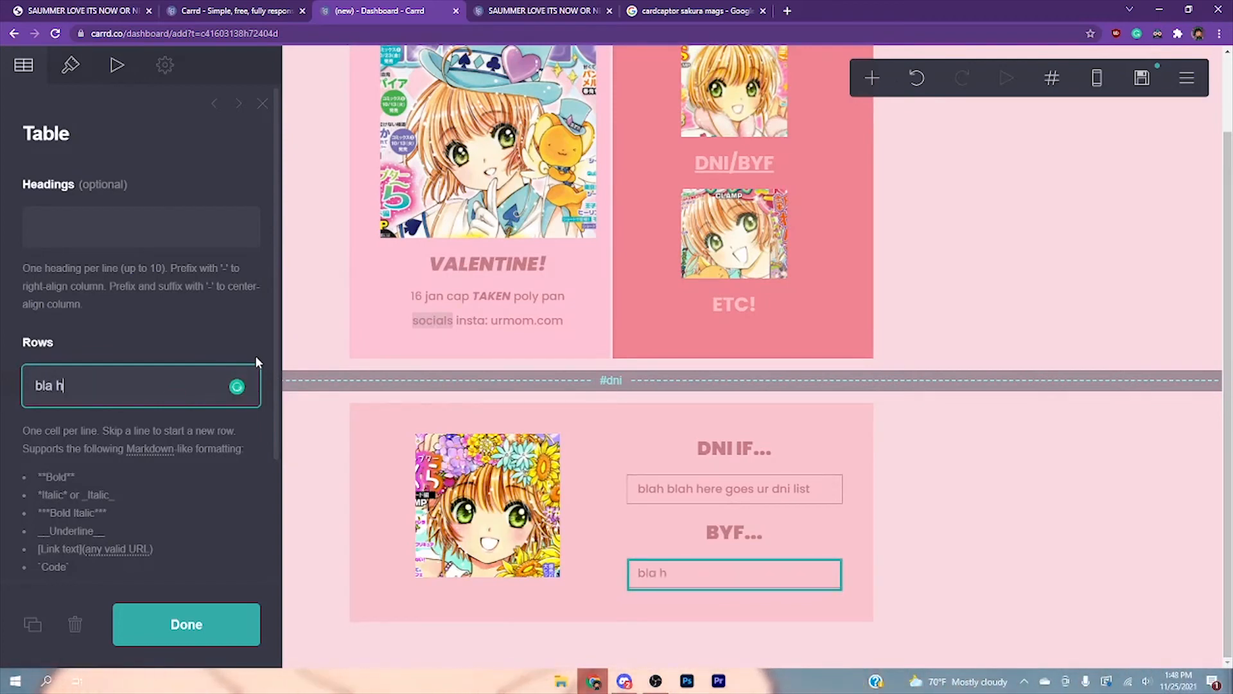
key("BackSpace")
key("BackSpace")
type("h blah heres ur b")
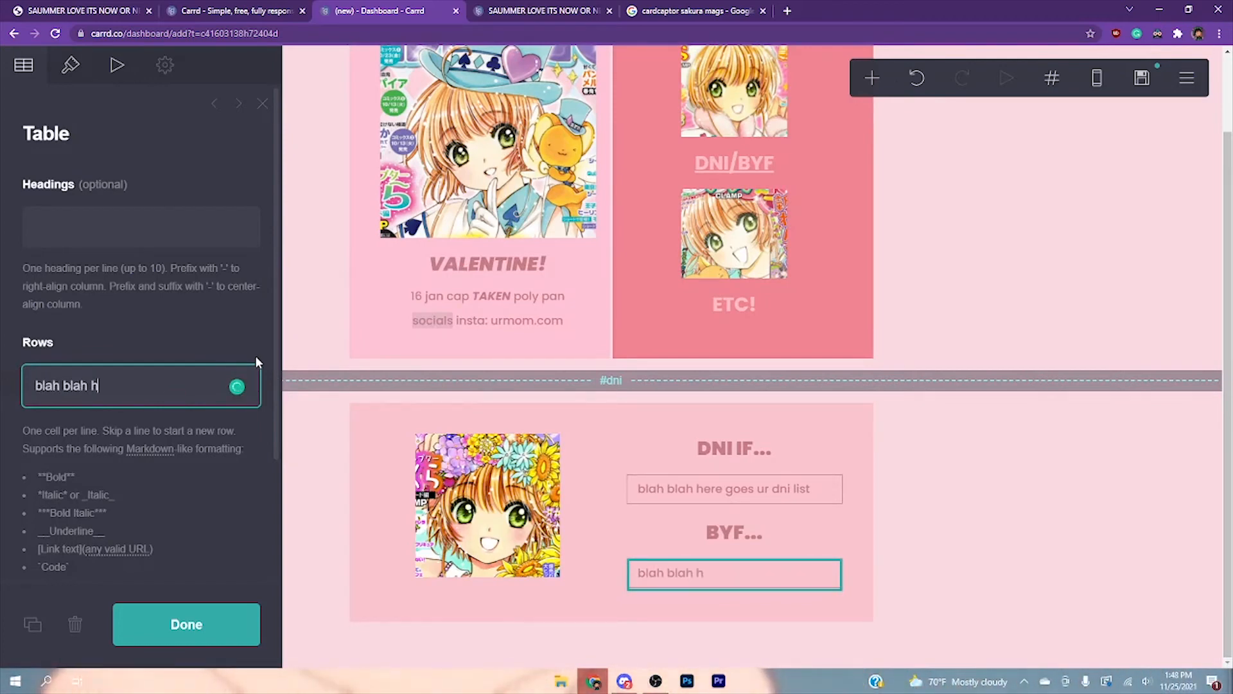
type("yf")
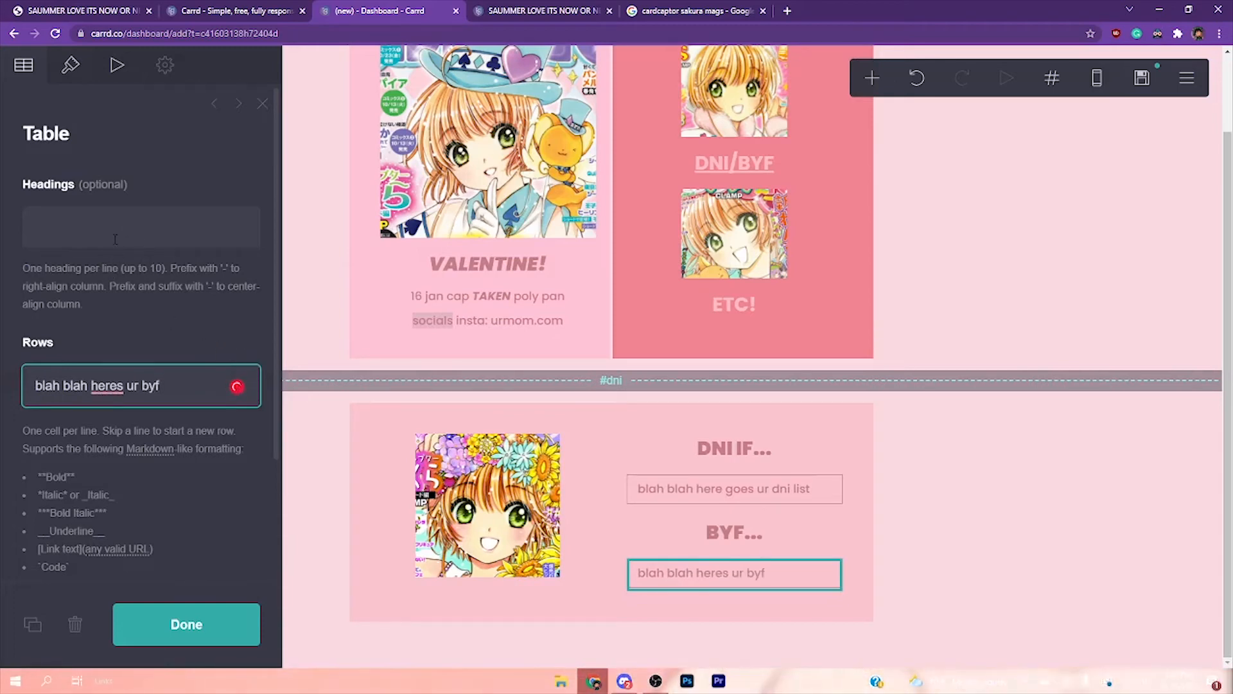
Recrop the image in the #dni section so it shows the flower-crowned girl with more of the magazine cover above her
right_click(103, 385)
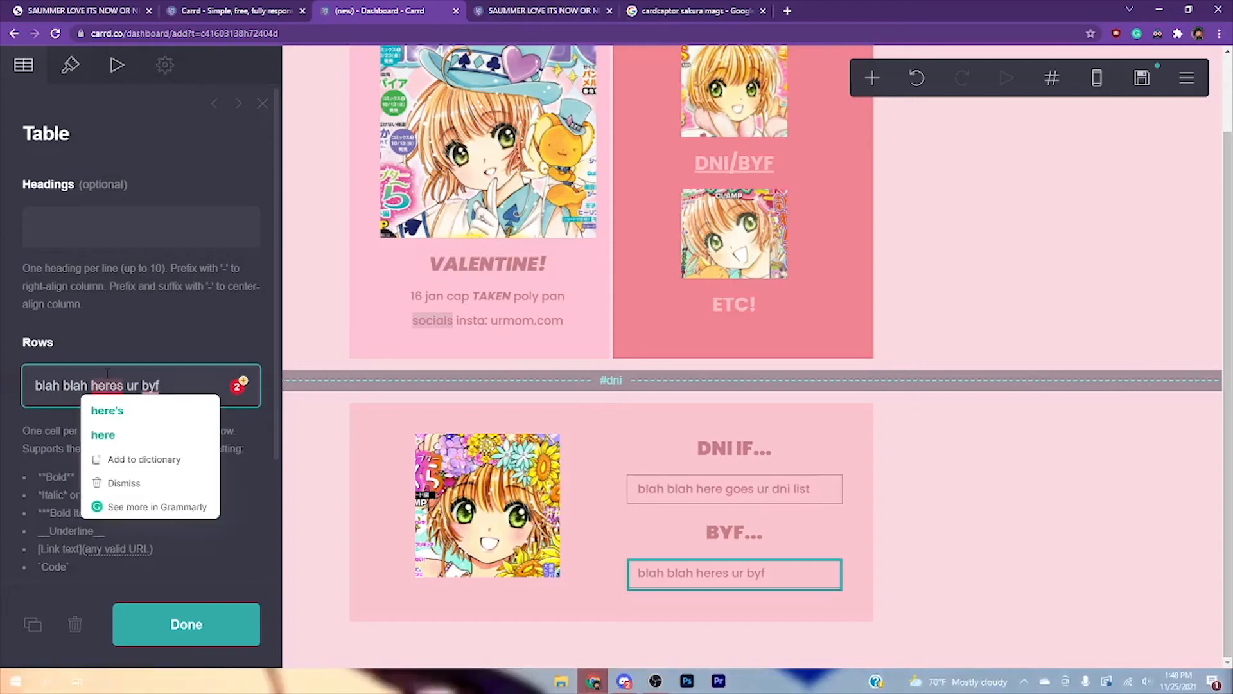
left_click(524, 531)
left_click(23, 67)
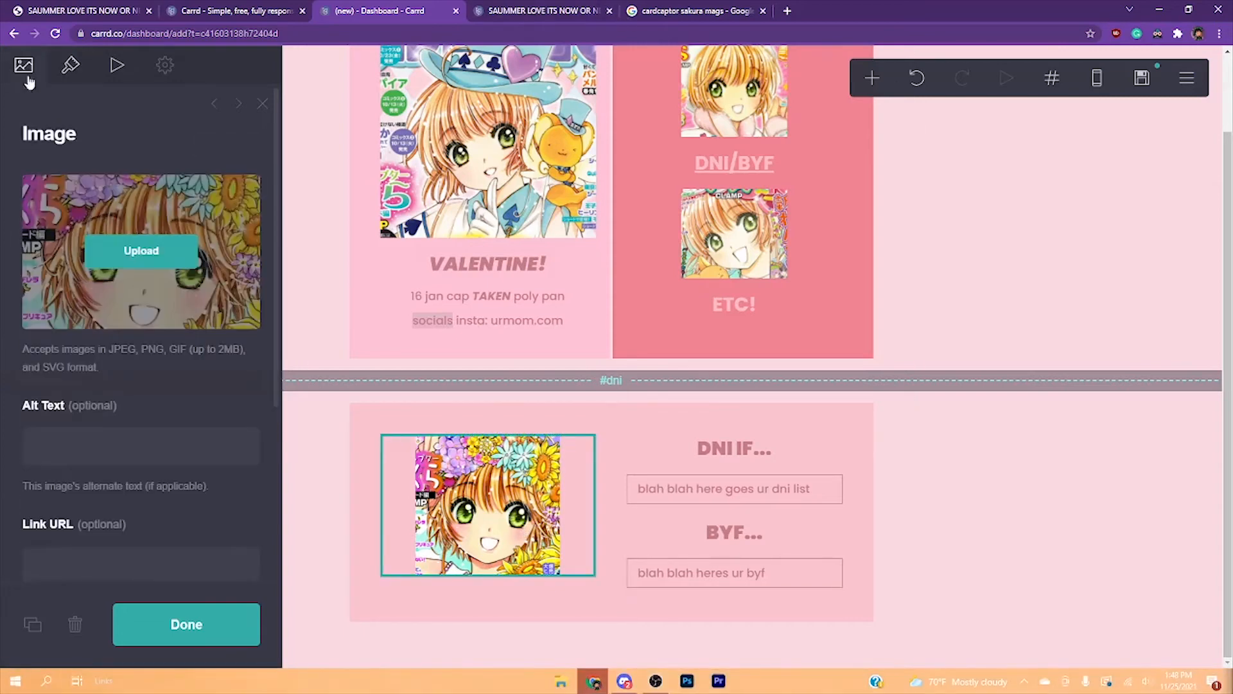
left_click(659, 12)
left_click_drag(948, 322, 141, 251)
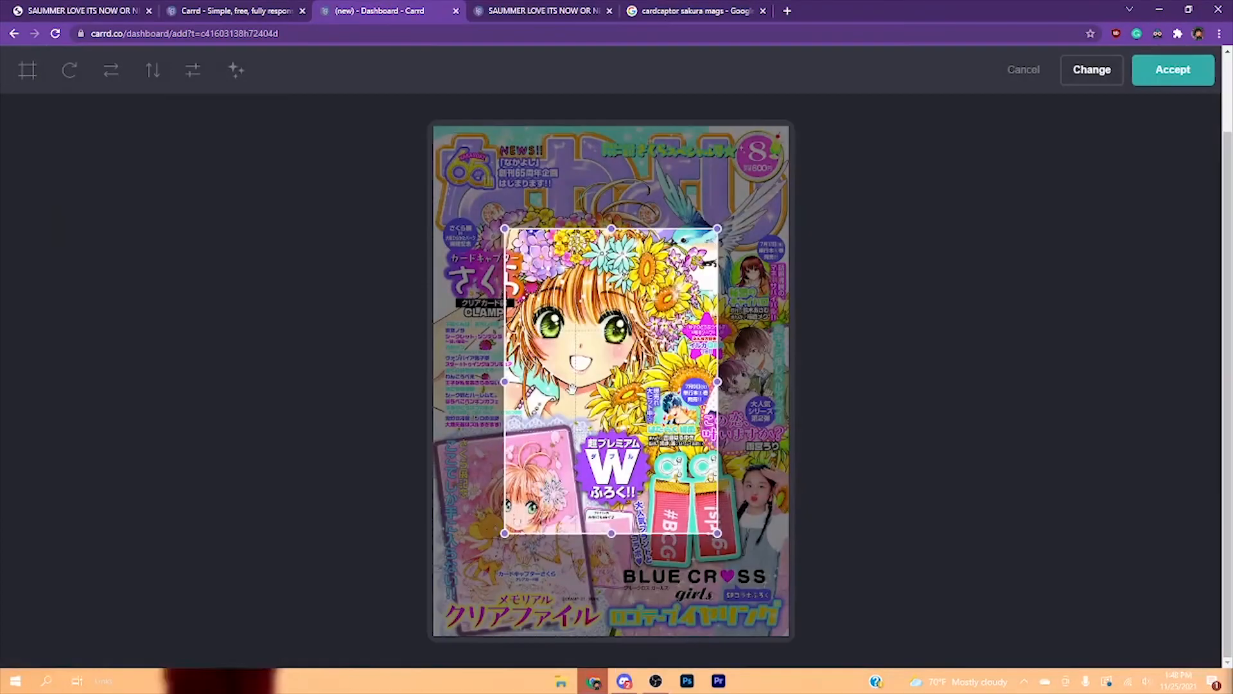
left_click_drag(620, 364, 605, 331)
left_click_drag(596, 499, 596, 452)
left_click_drag(621, 384, 612, 381)
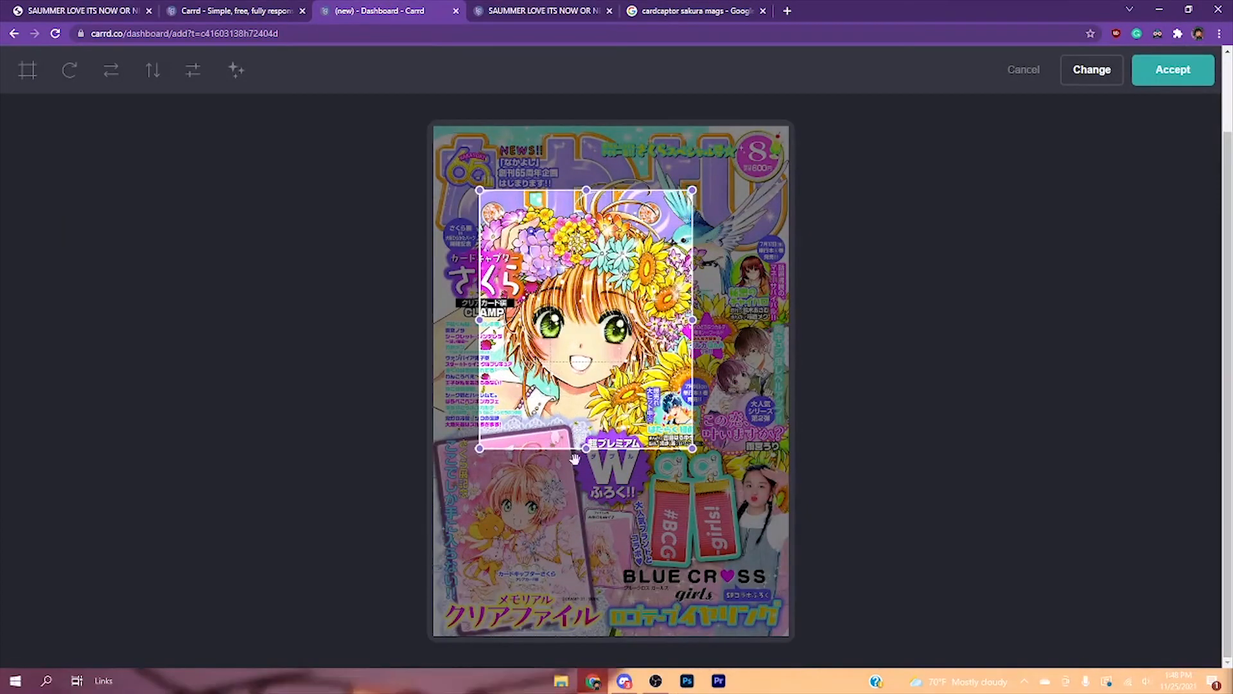
left_click(1172, 70)
Set the width of the #dni section's image to 12.75
left_click(71, 64)
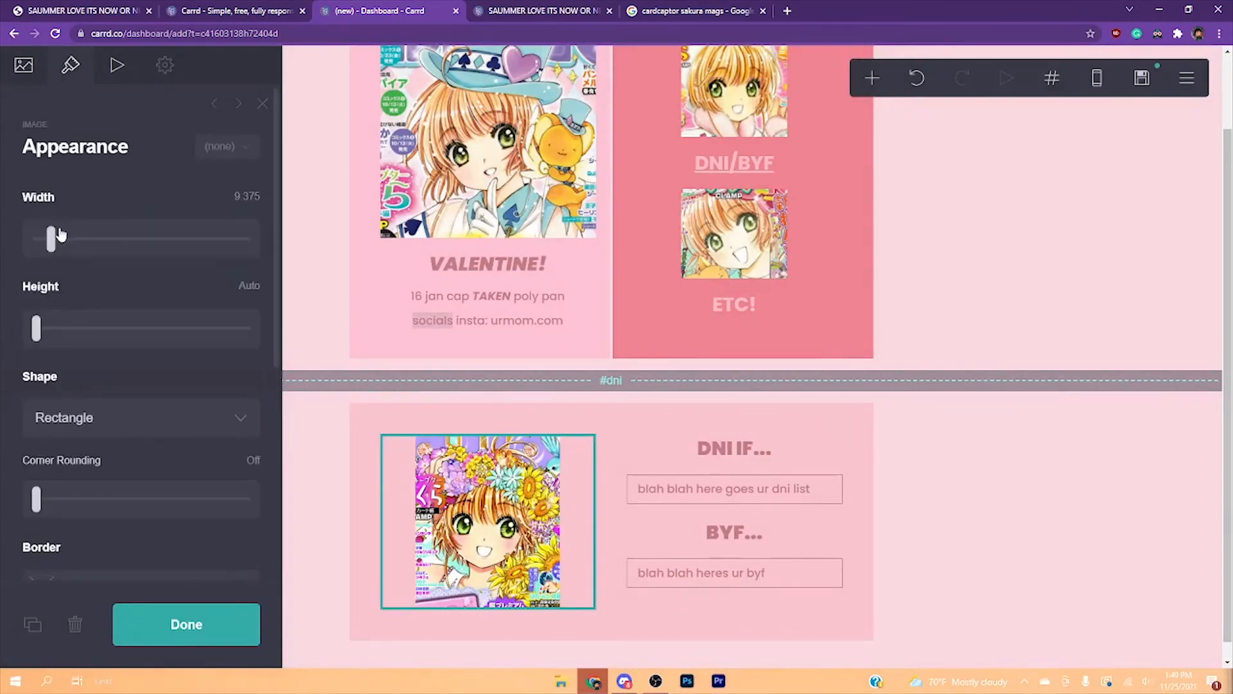
left_click_drag(52, 236, 55, 236)
scroll(821, 523, "down", 1)
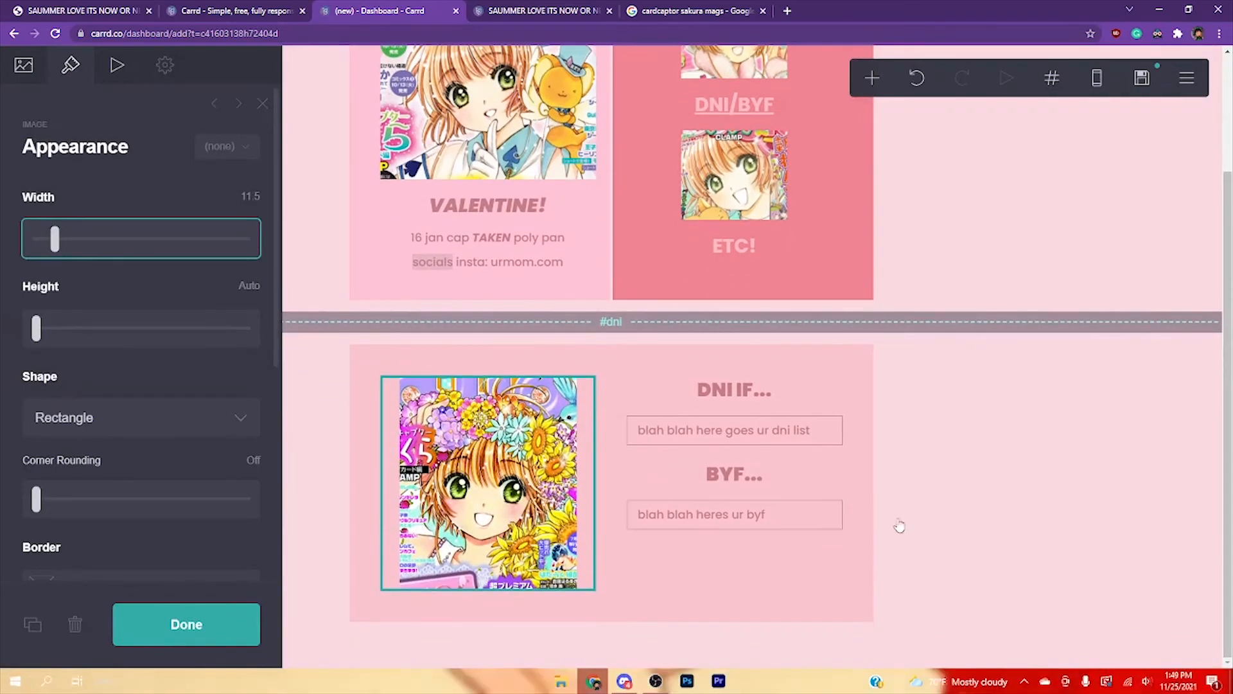
key("Right")
key("Right")
key("Right")
key("Right")
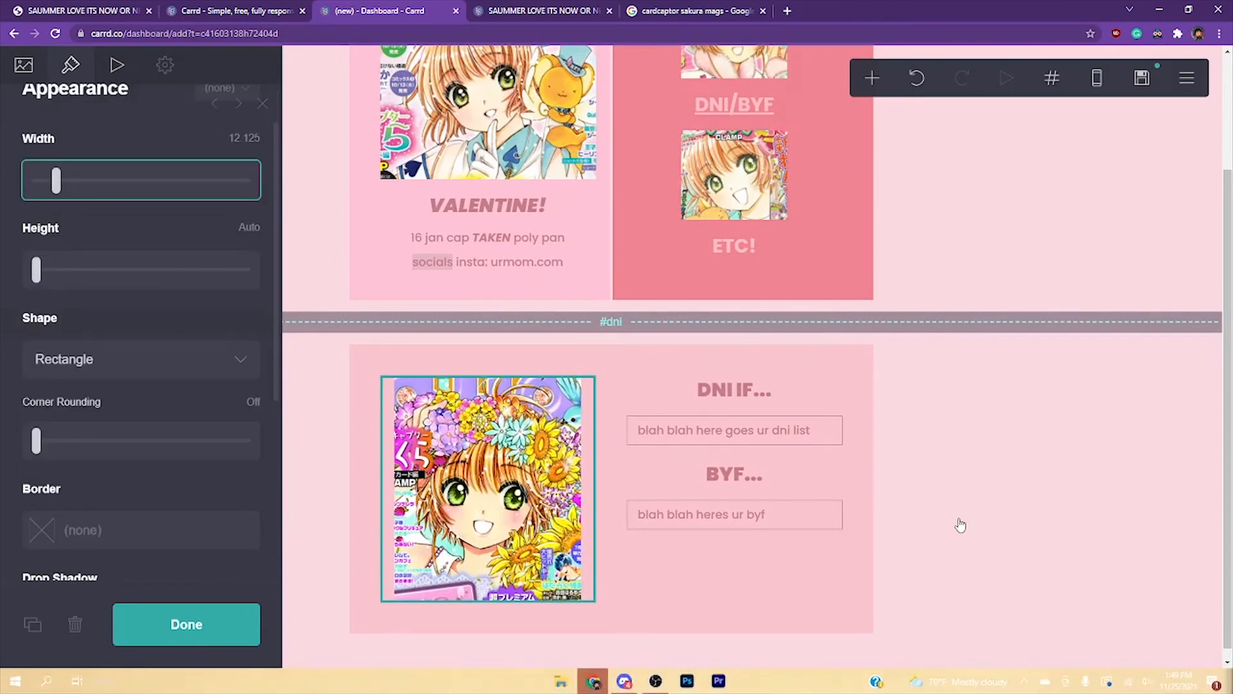
key("Right")
key("Right")
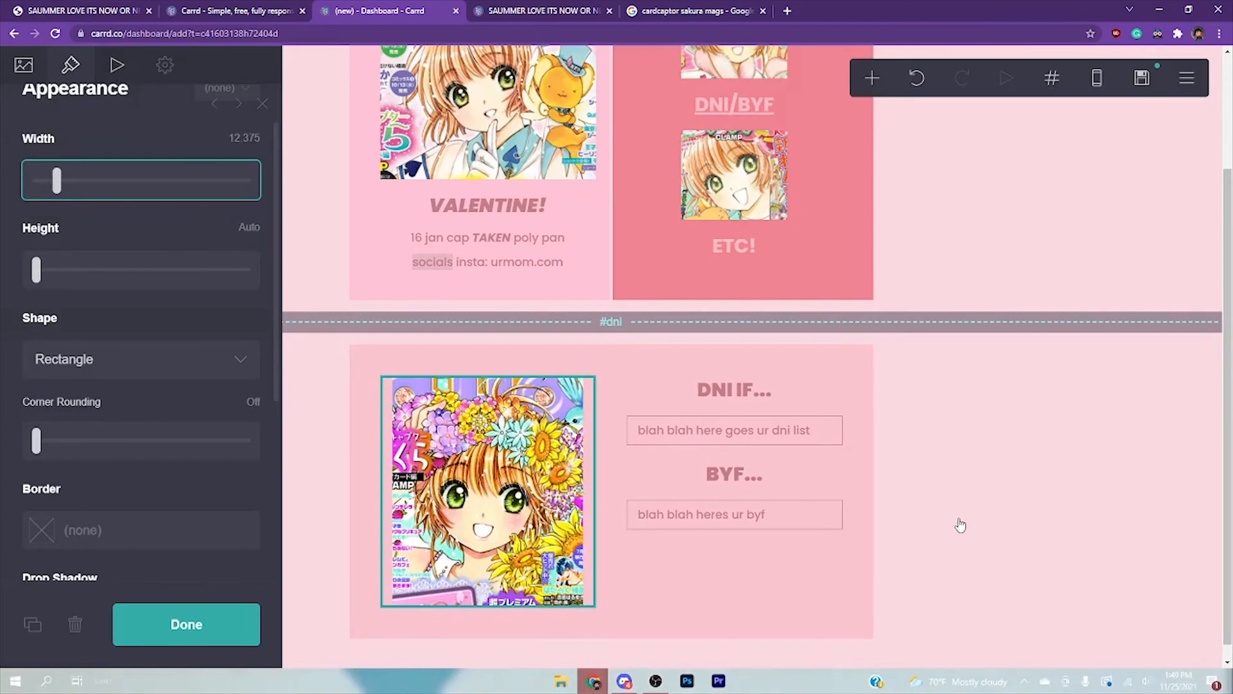
key("Right")
key("Right")
key("Right")
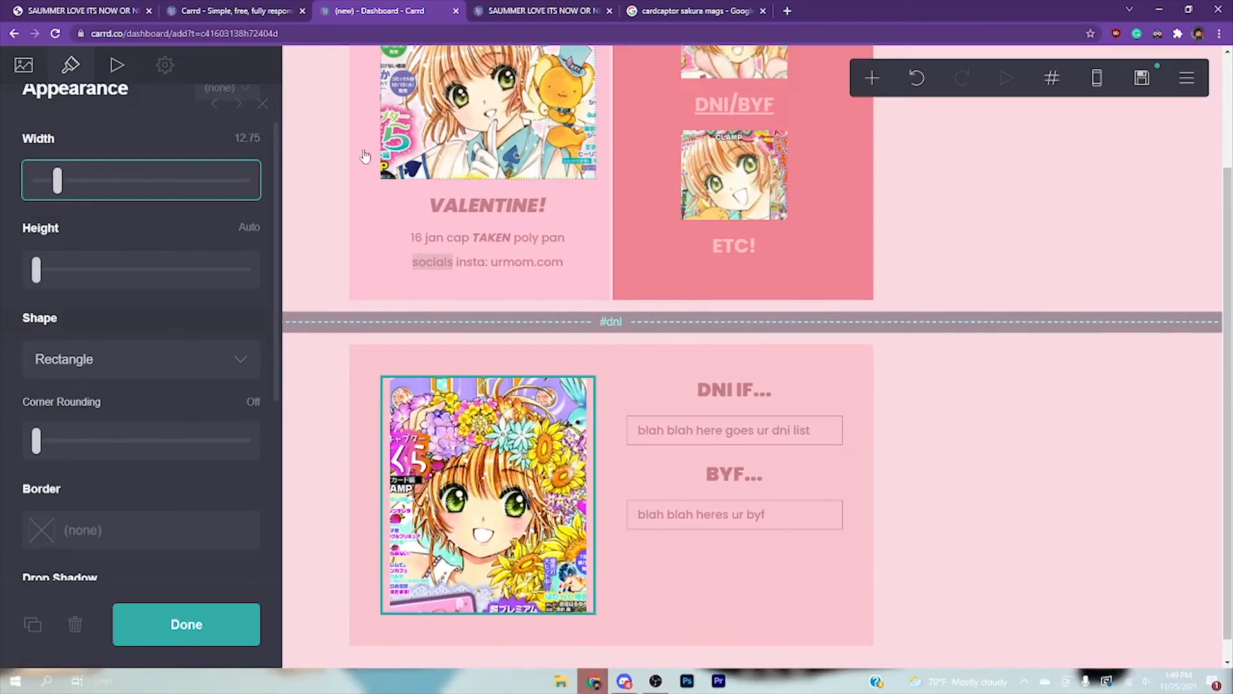
scroll(906, 528, "down", 1)
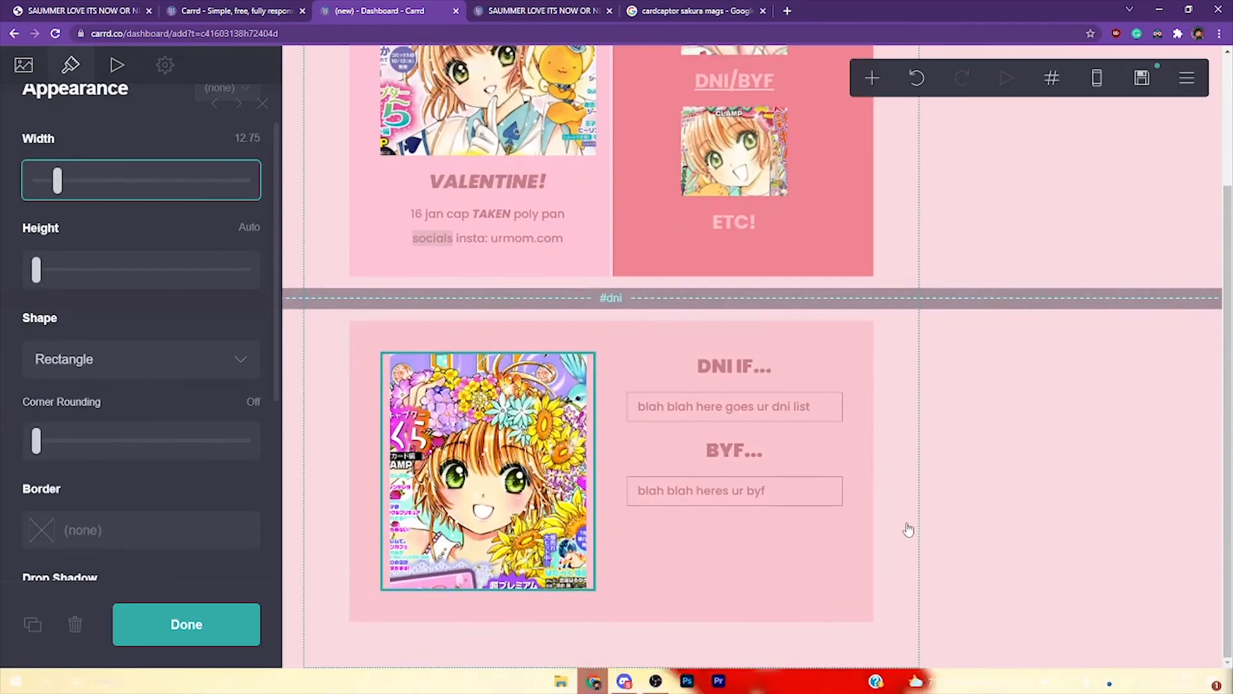
Add an icons element below the #dni section's image and set its icon type to Heart
left_click(871, 77)
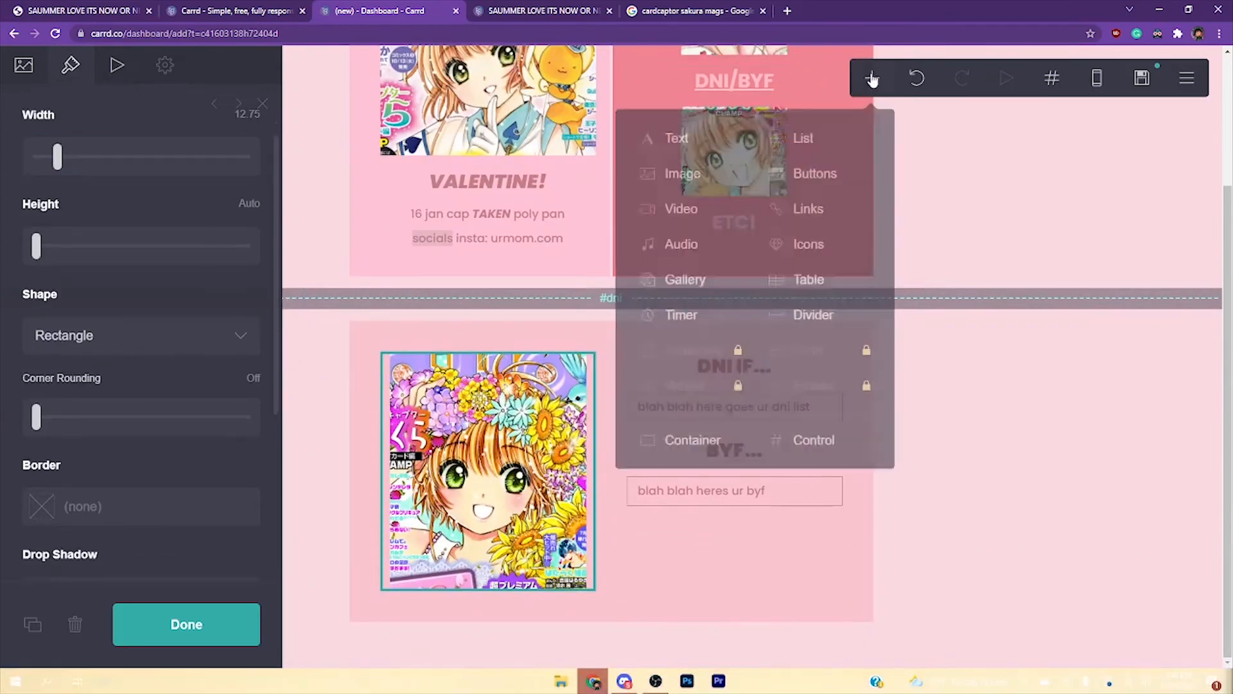
left_click(807, 244)
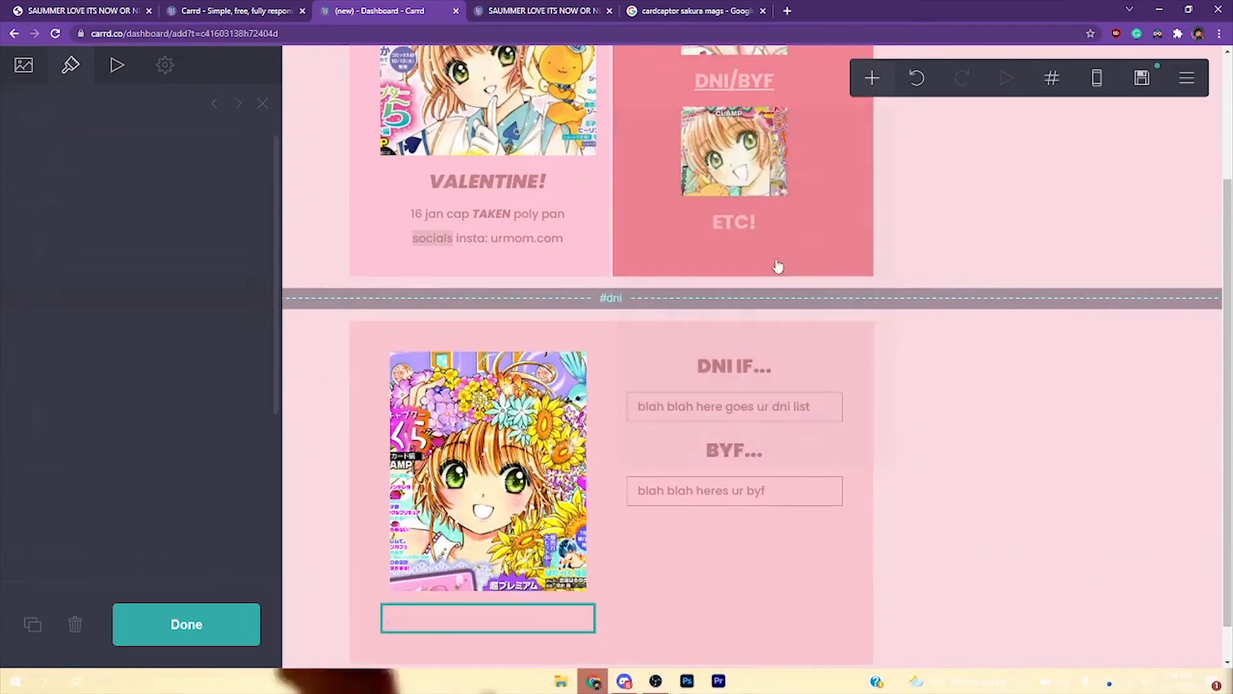
left_click(141, 284)
scroll(105, 465, "down", 4)
scroll(104, 465, "down", 2)
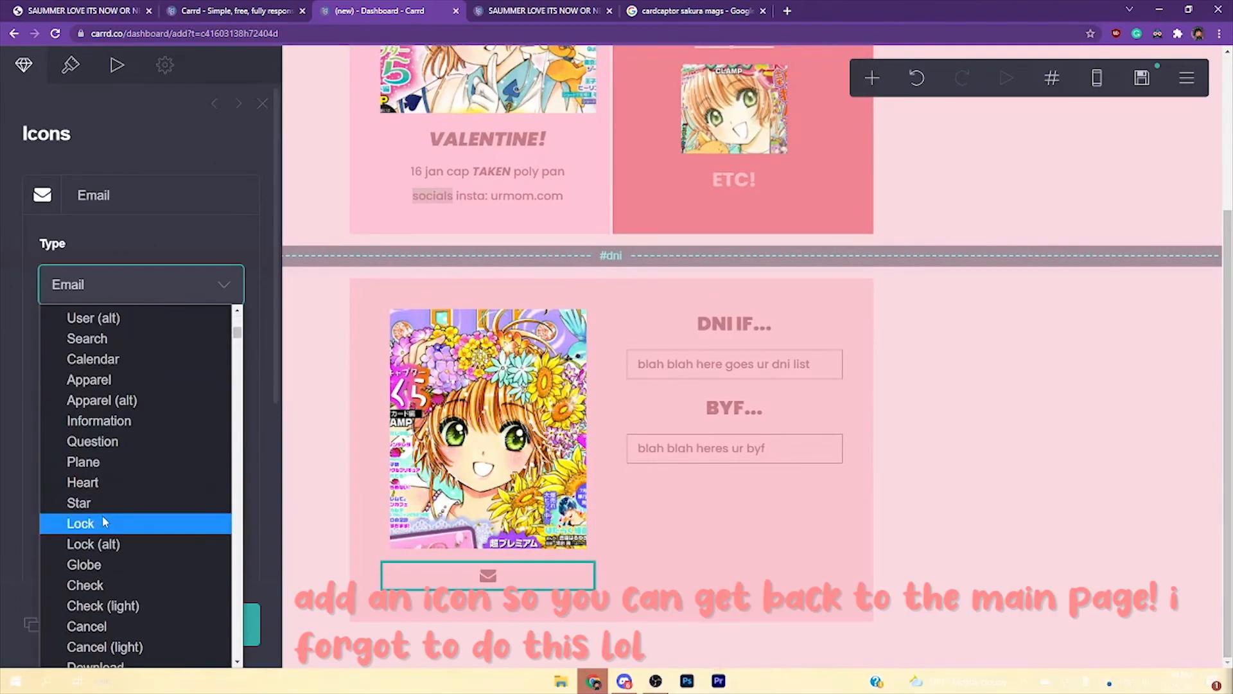
left_click(106, 488)
Add a section break control above the main two-column container at the start of the page
scroll(422, 99, "up", 3)
left_click(872, 78)
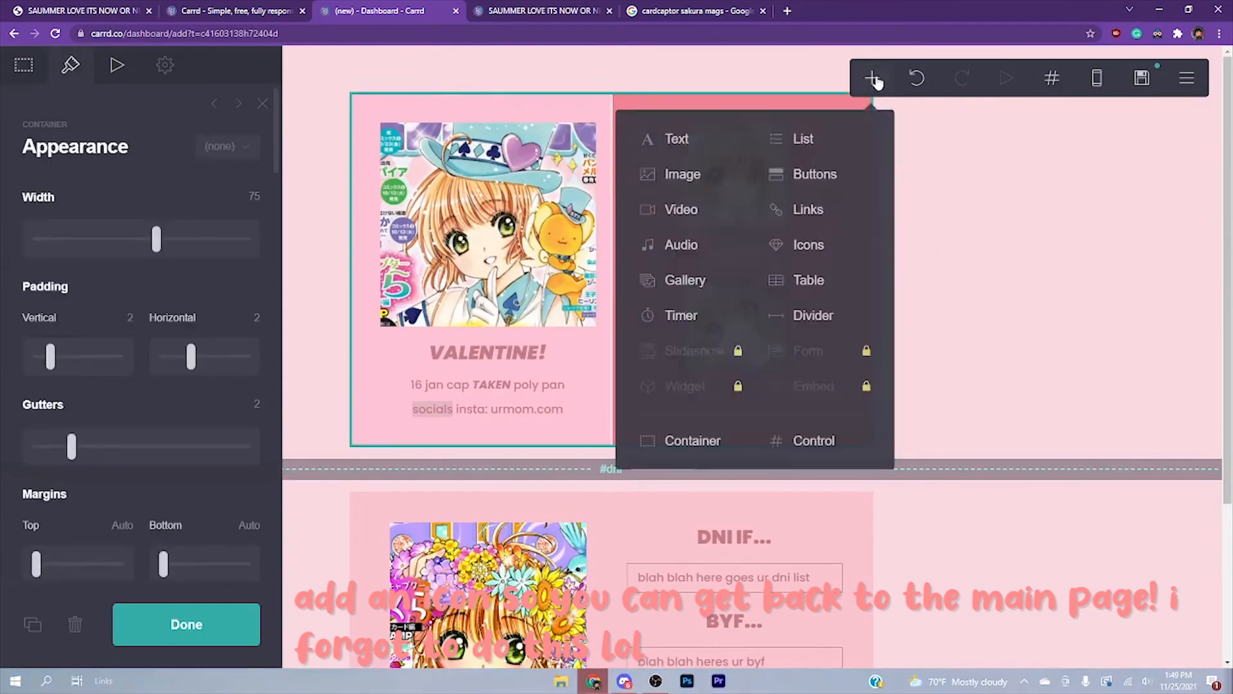
left_click(811, 441)
double_click(116, 532)
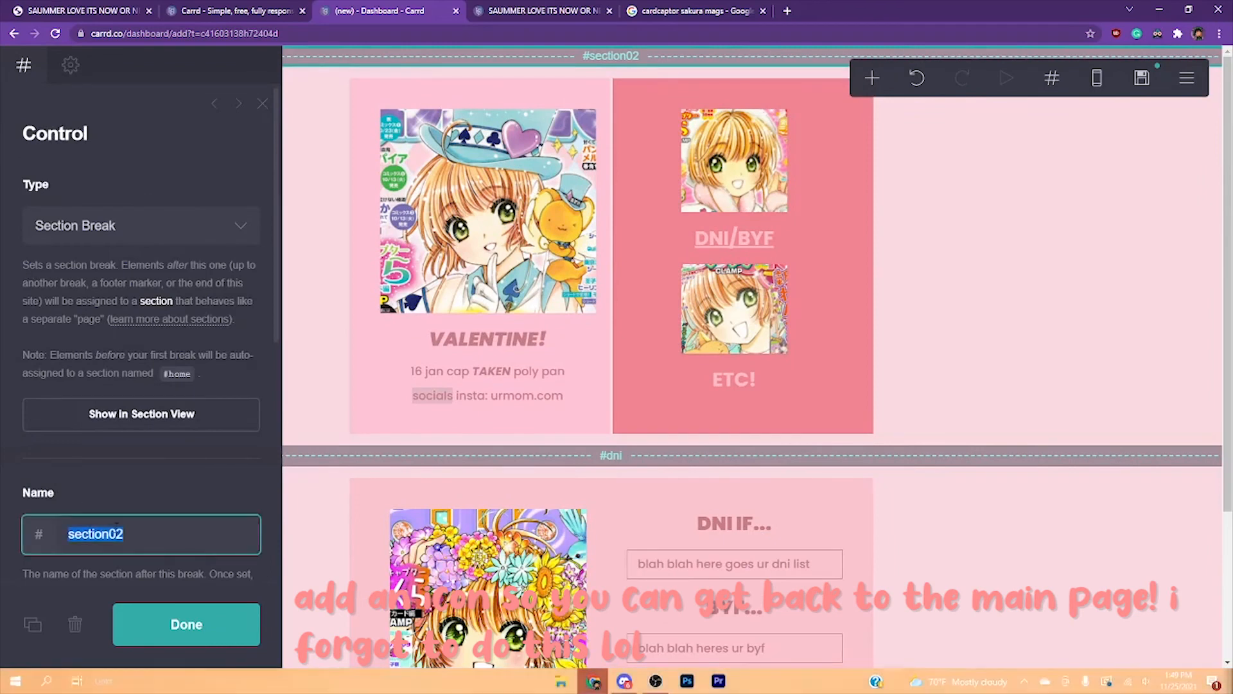
left_click(248, 638)
Link the heart icon below the #dni section's image to #home
scroll(492, 571, "down", 3)
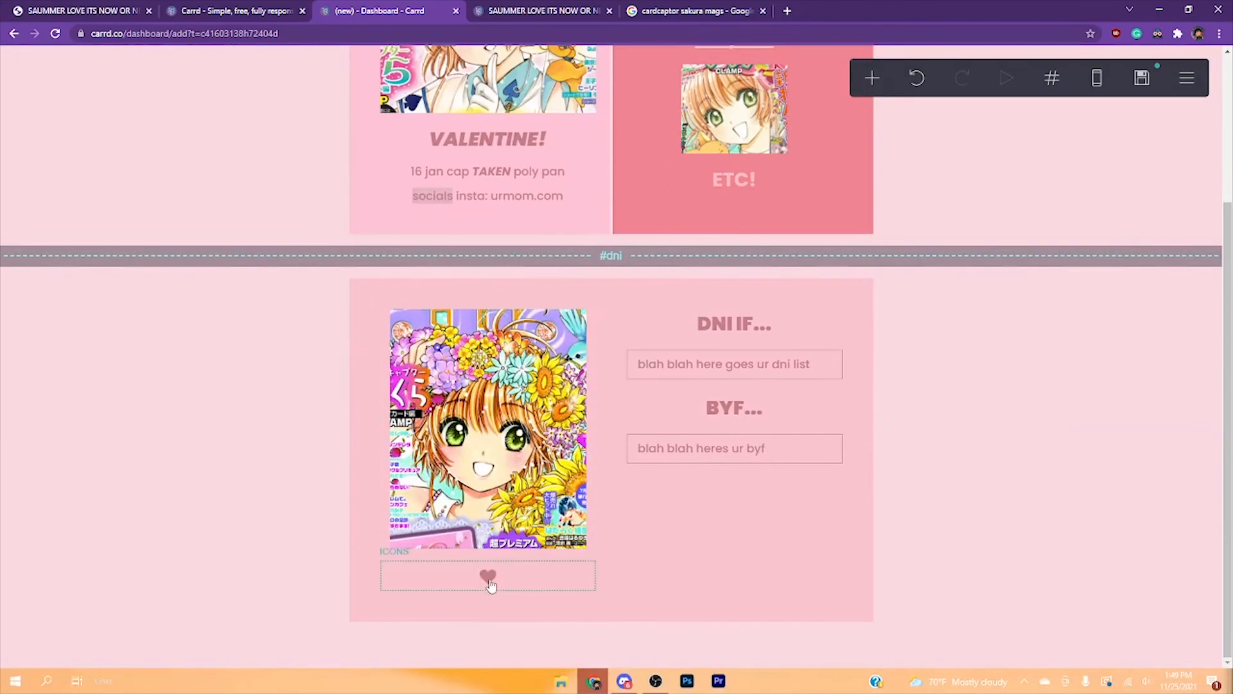
left_click(493, 569)
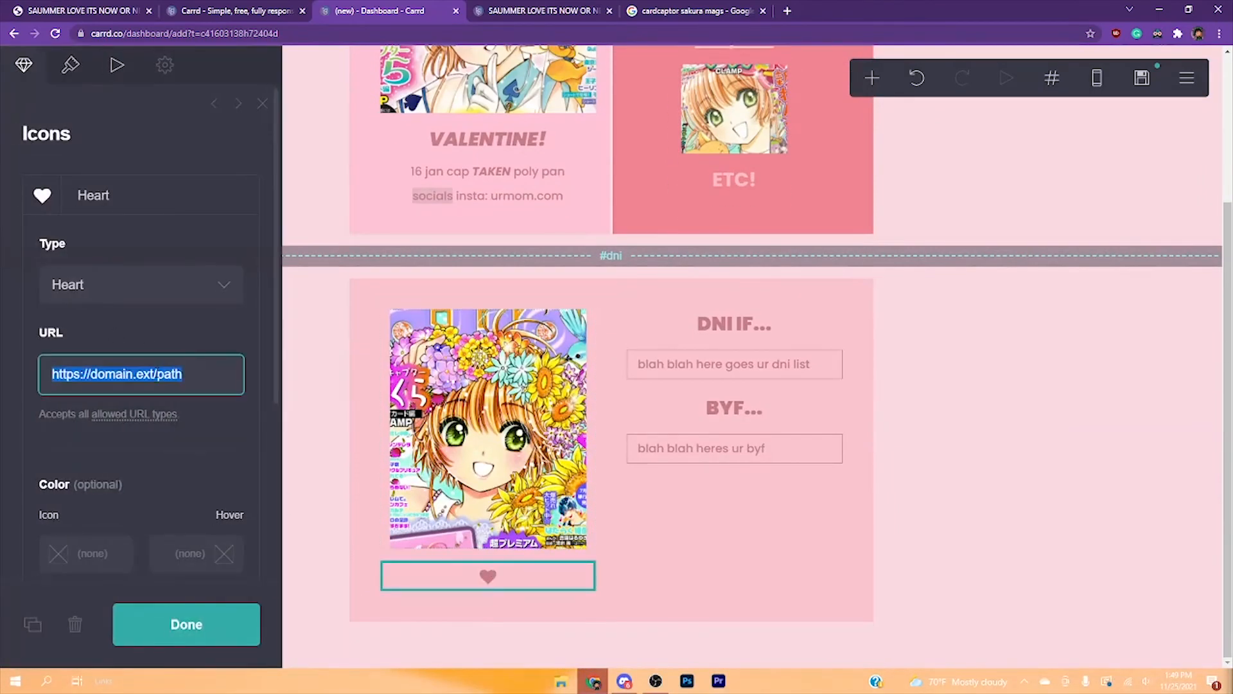
key("BackSpace")
type("#home")
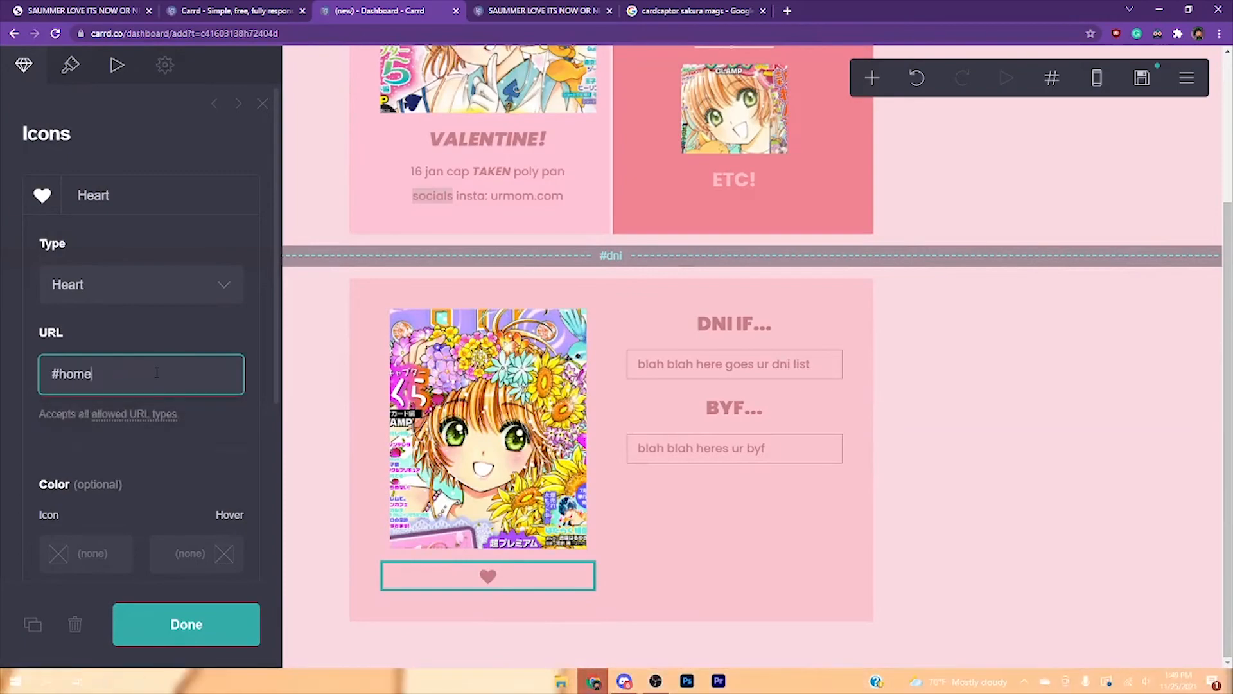
left_click(220, 624)
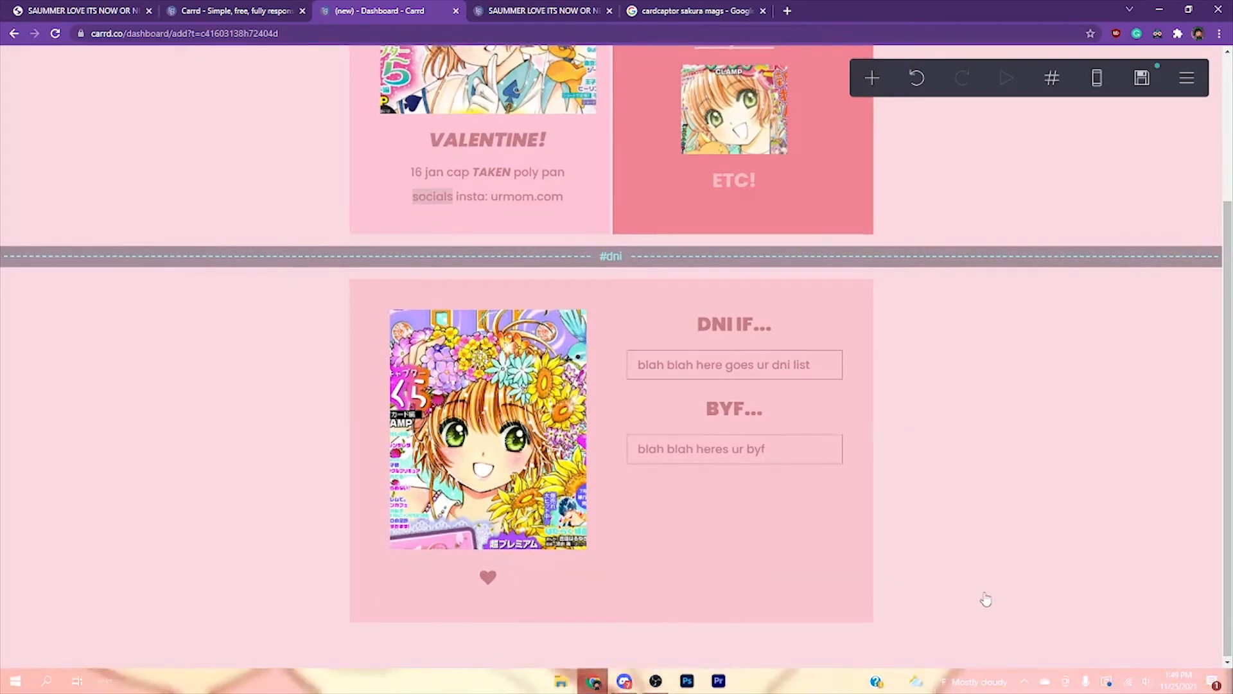
Replace the row content of the table under "DNI IF..." with the DNI list copied from the other Carrd site's DNI table
scroll(986, 598, "up", 3)
scroll(1002, 610, "down", 3)
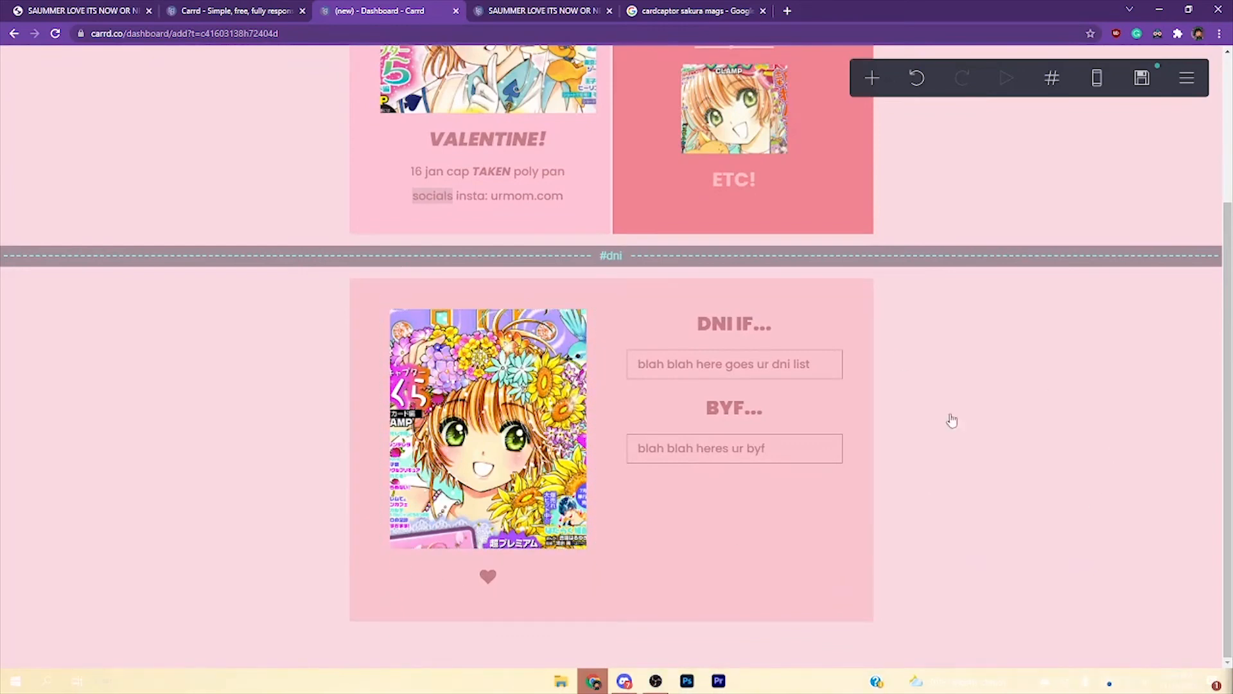
left_click(753, 366)
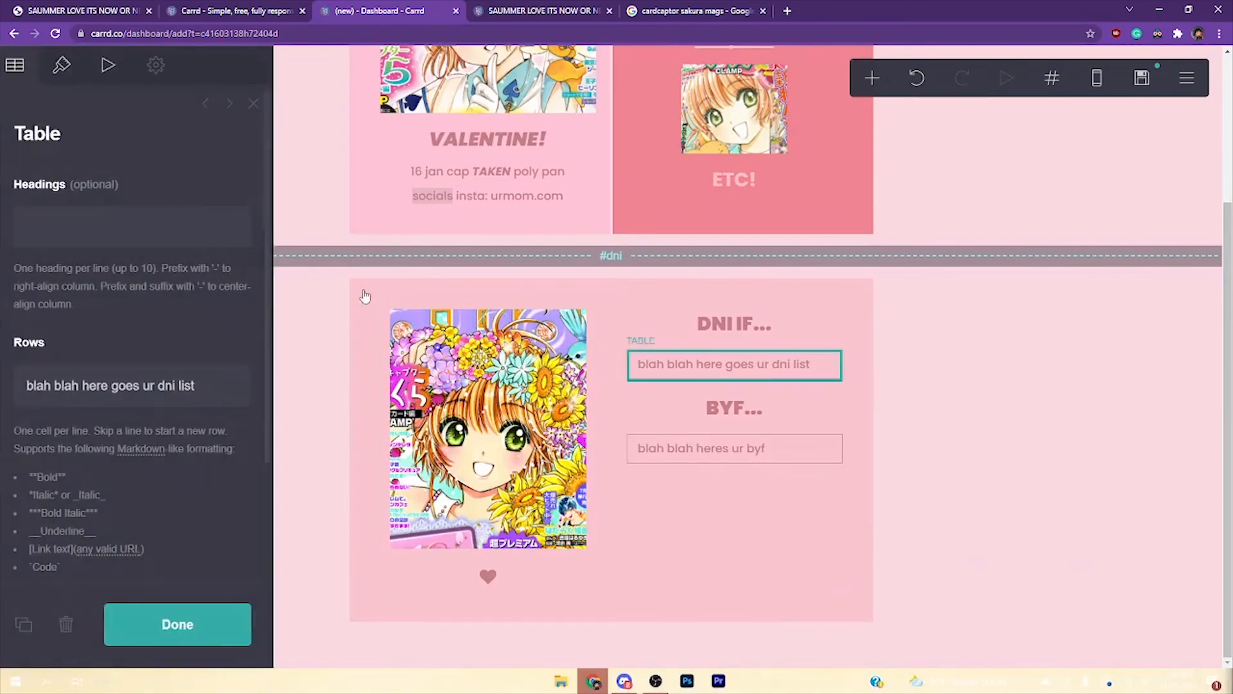
left_click(538, 8)
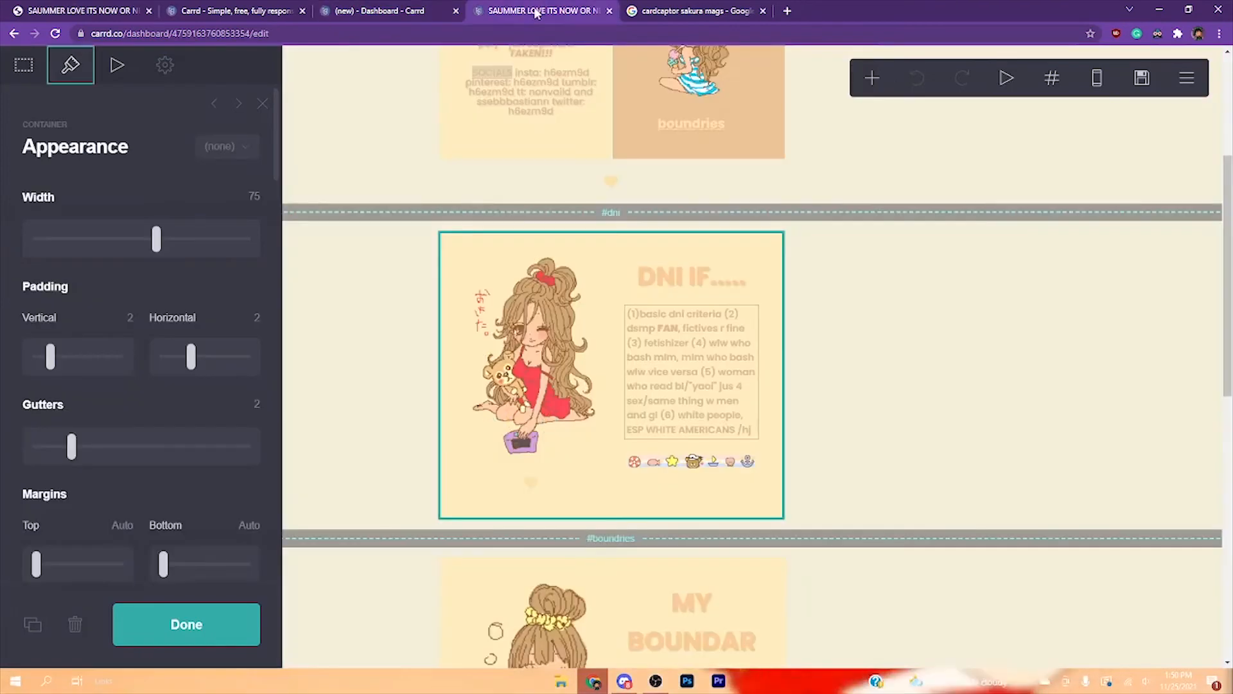
left_click(728, 365)
left_click_drag(176, 520, 35, 385)
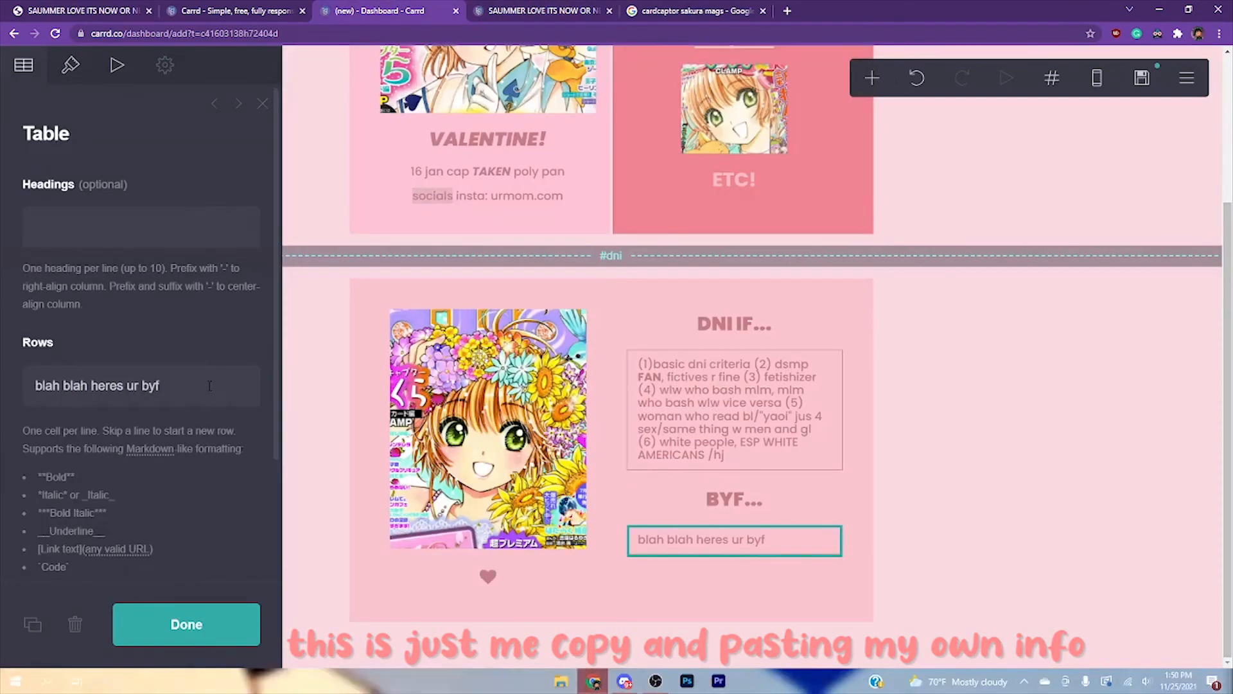
Set the row content under "BYF..." to "i make a lot of sexual and trauma related jokes,,, pls lmk what makes u comfy/uncomfy"
type("i make a lot of sexual and trauma r")
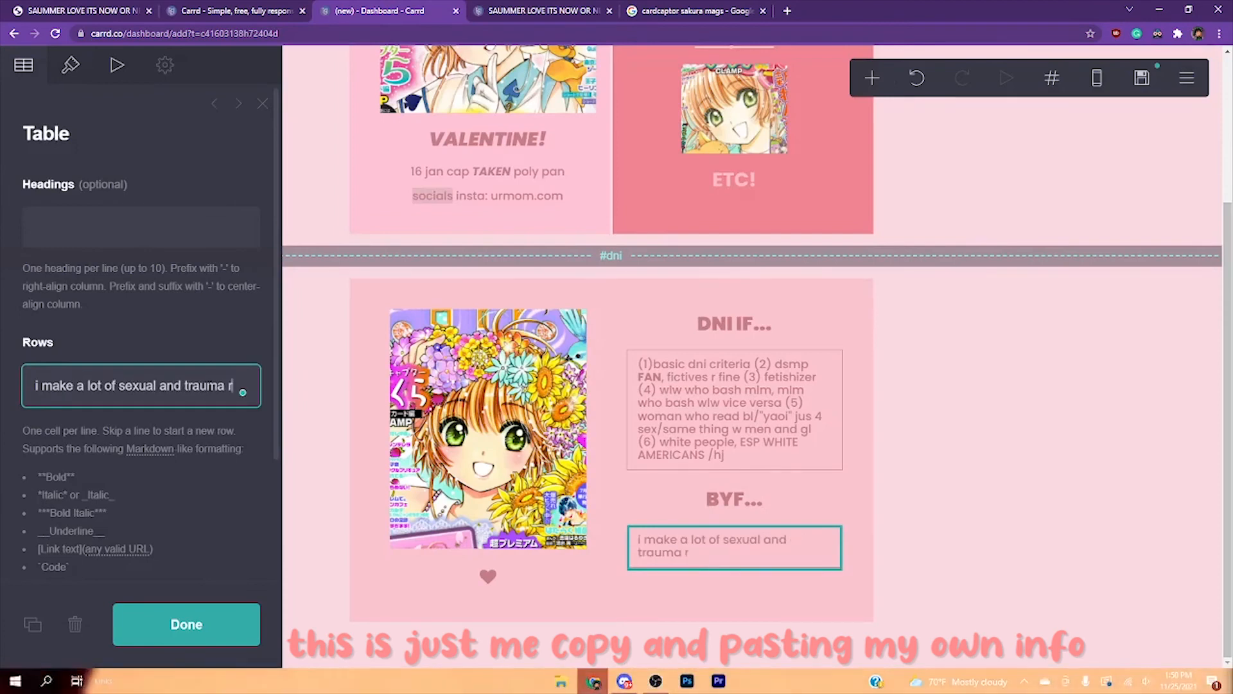
type("elated jokes,,, pls lmk")
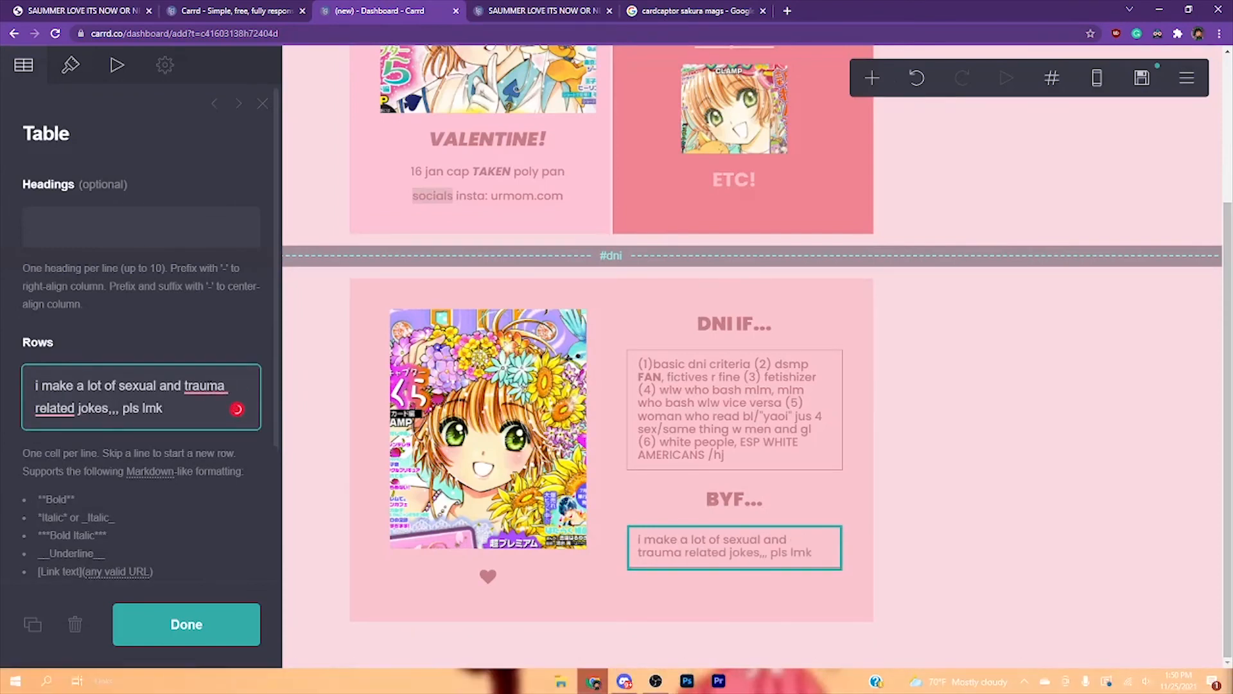
type(" what makes u comfy/uncomfy")
left_click(251, 610)
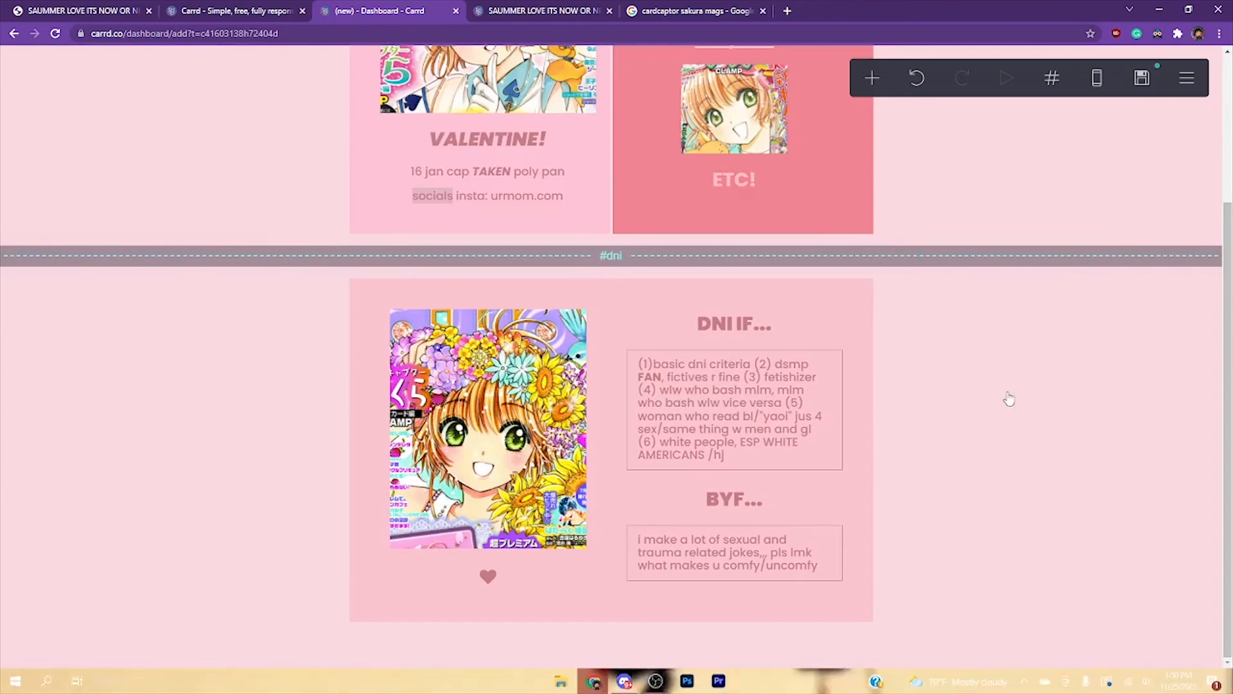
Add a section break named "etc" at the end of the page and link the "ETC!" heading to #etc
left_click(872, 81)
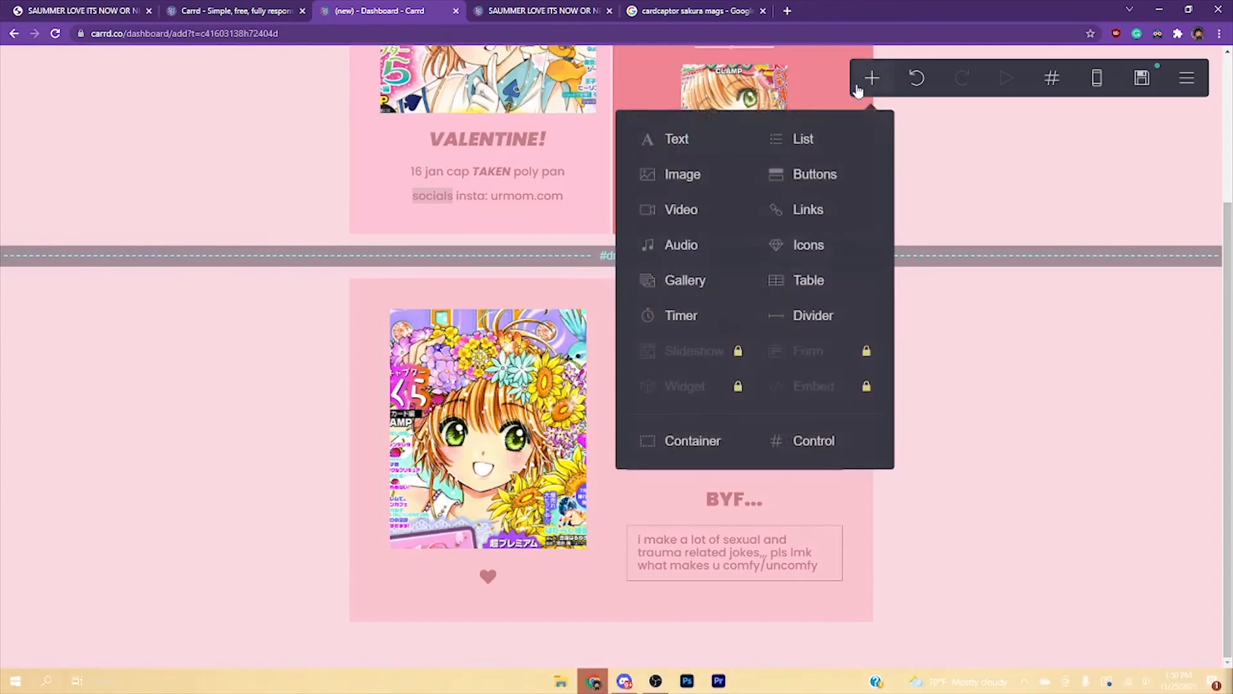
left_click(833, 445)
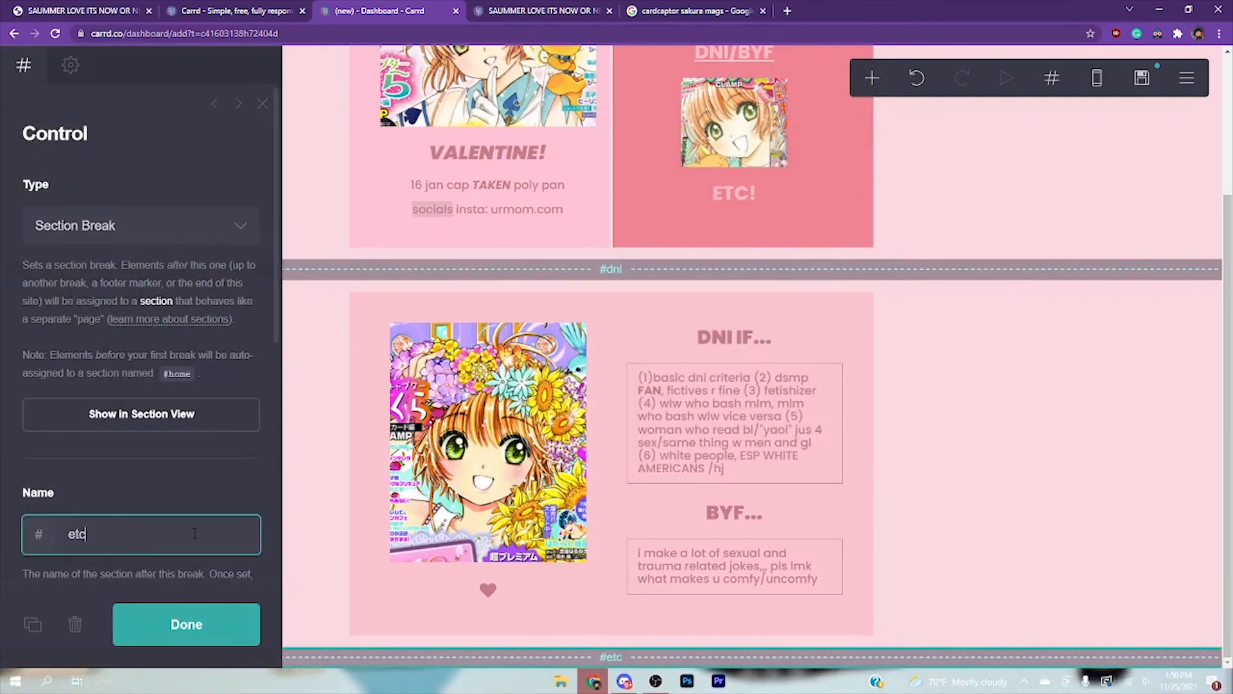
left_click(662, 200)
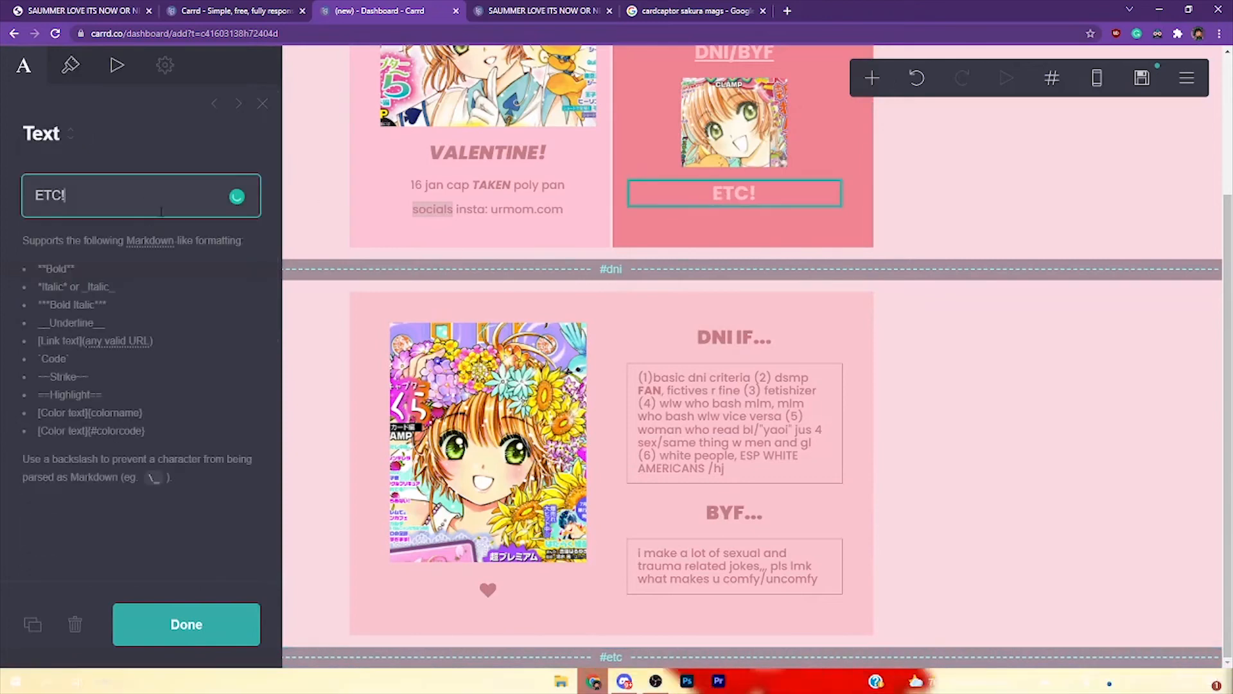
triple_click(161, 208)
key("BackSpace")
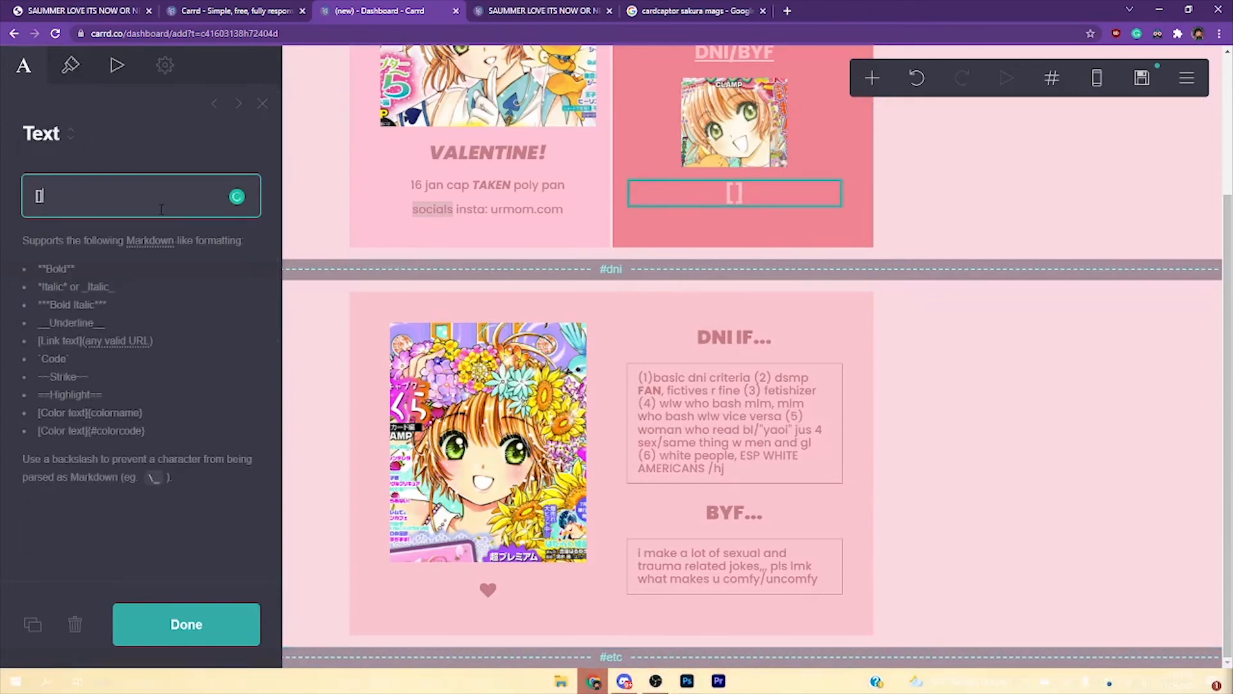
type("[ETC!](#etc)")
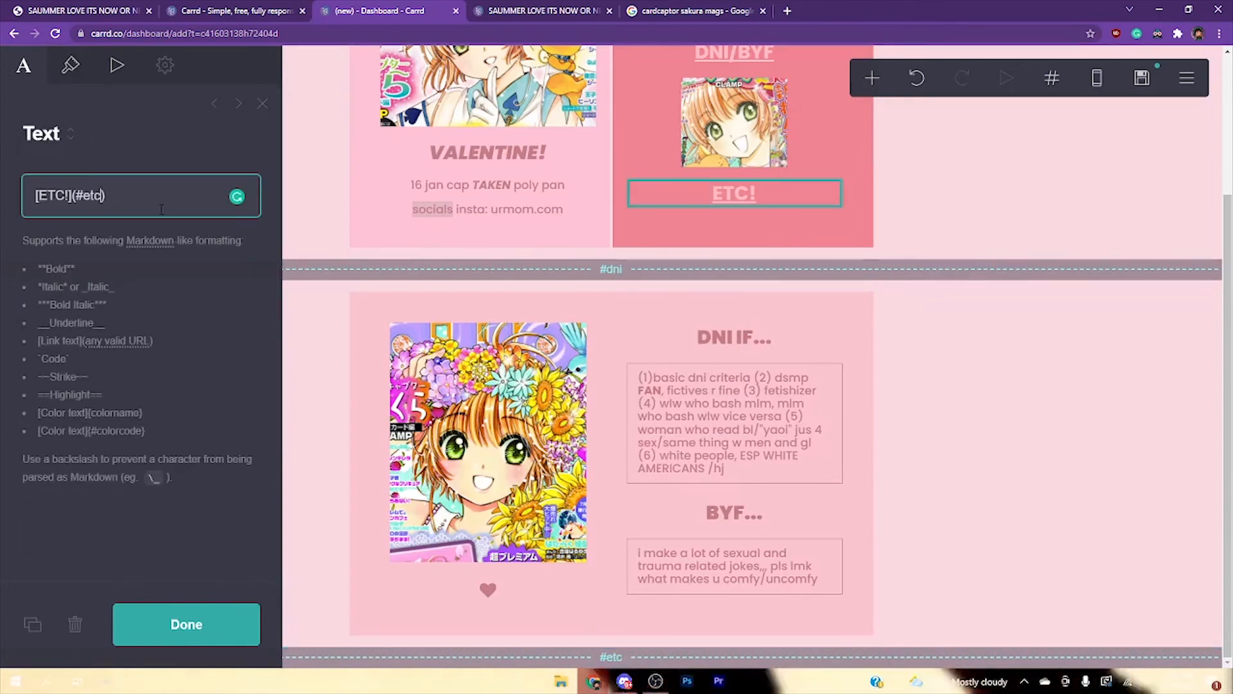
left_click(186, 623)
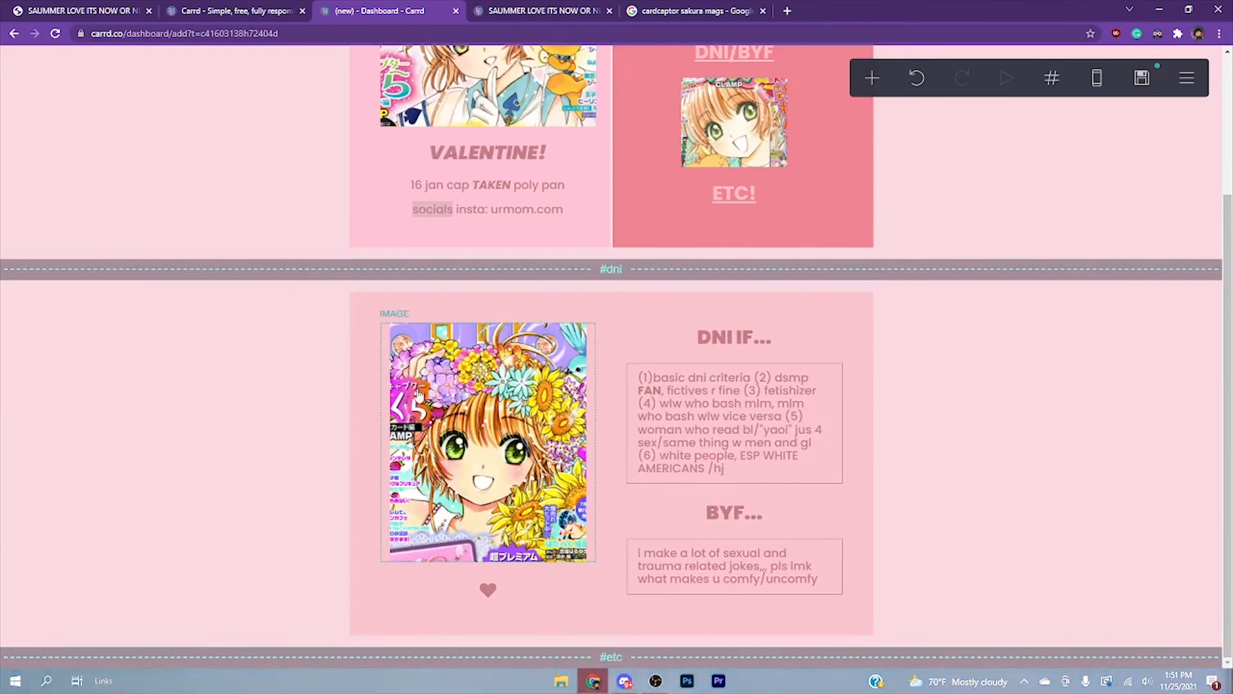
Duplicate the #dni section's container and move the #etc section break between the original and the copy
left_click(358, 379)
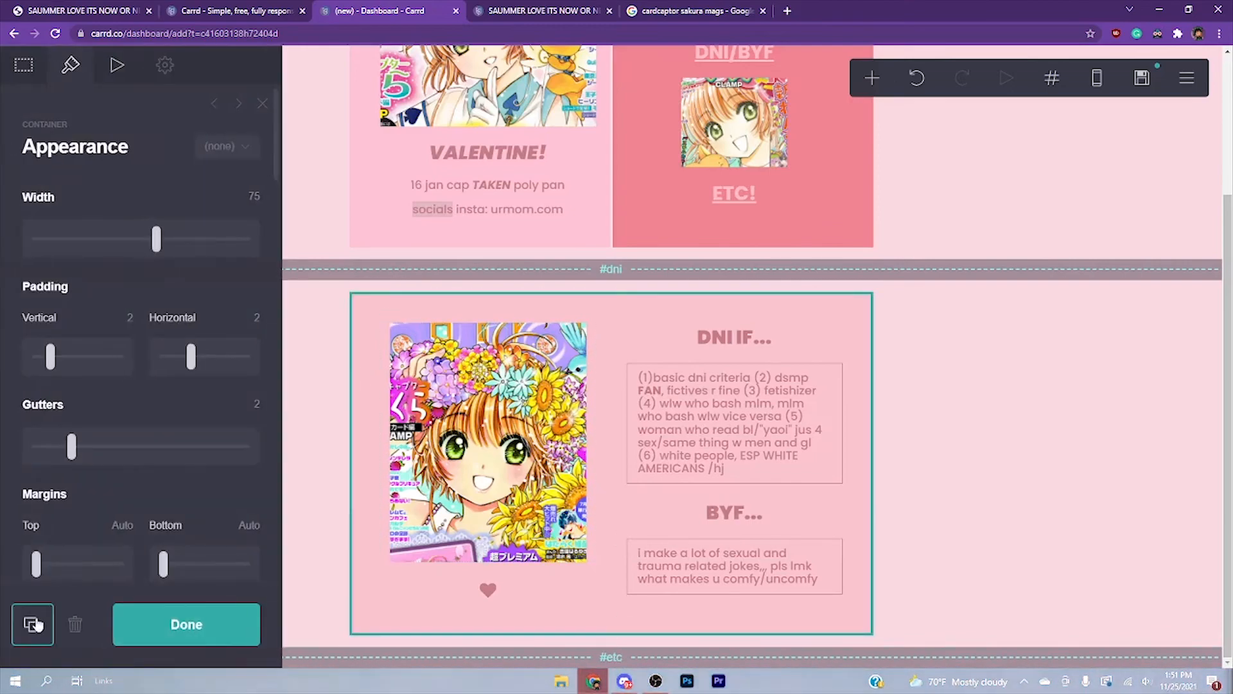
left_click(32, 623)
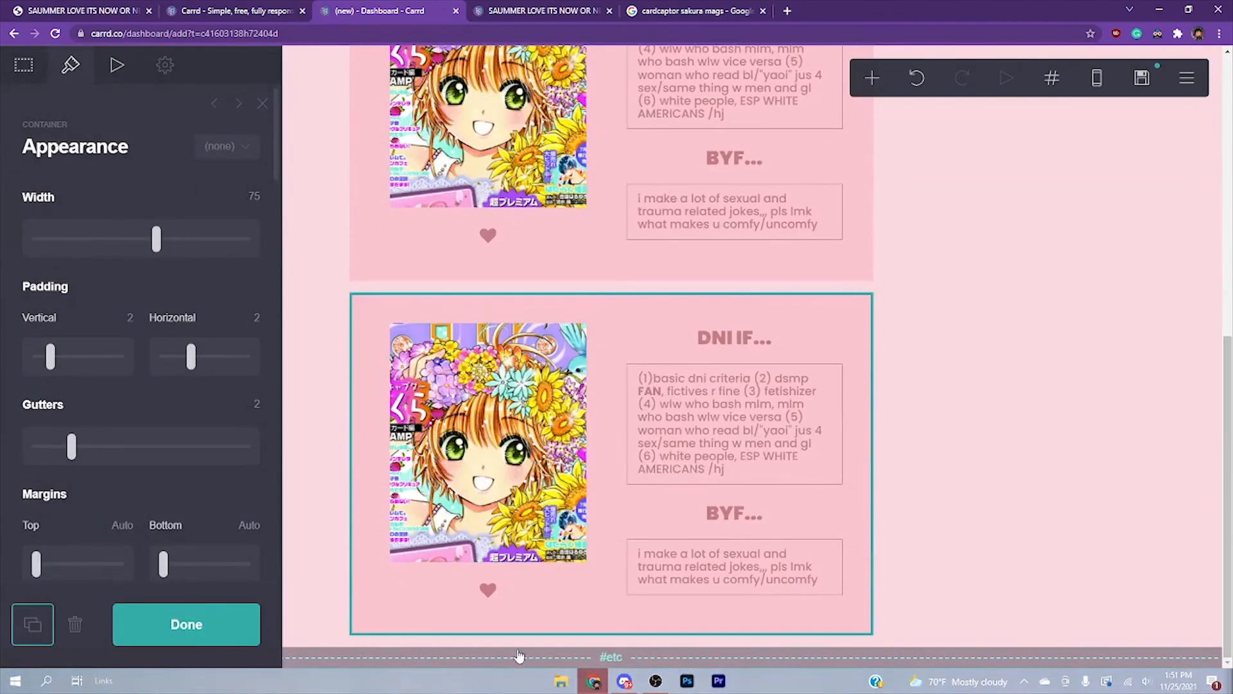
left_click_drag(518, 655, 533, 290)
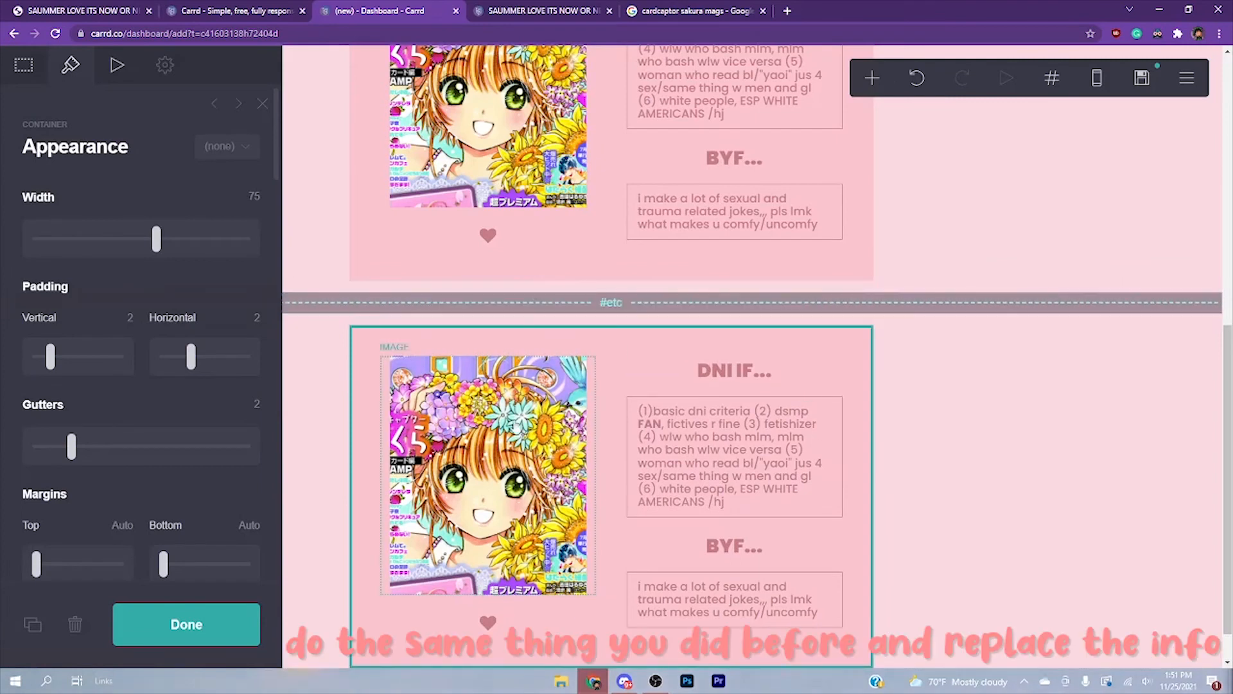
Replace the image in the #etc section with a Christmas-themed Cardcaptor Sakura magazine cover from the Google Images results
left_click(488, 475)
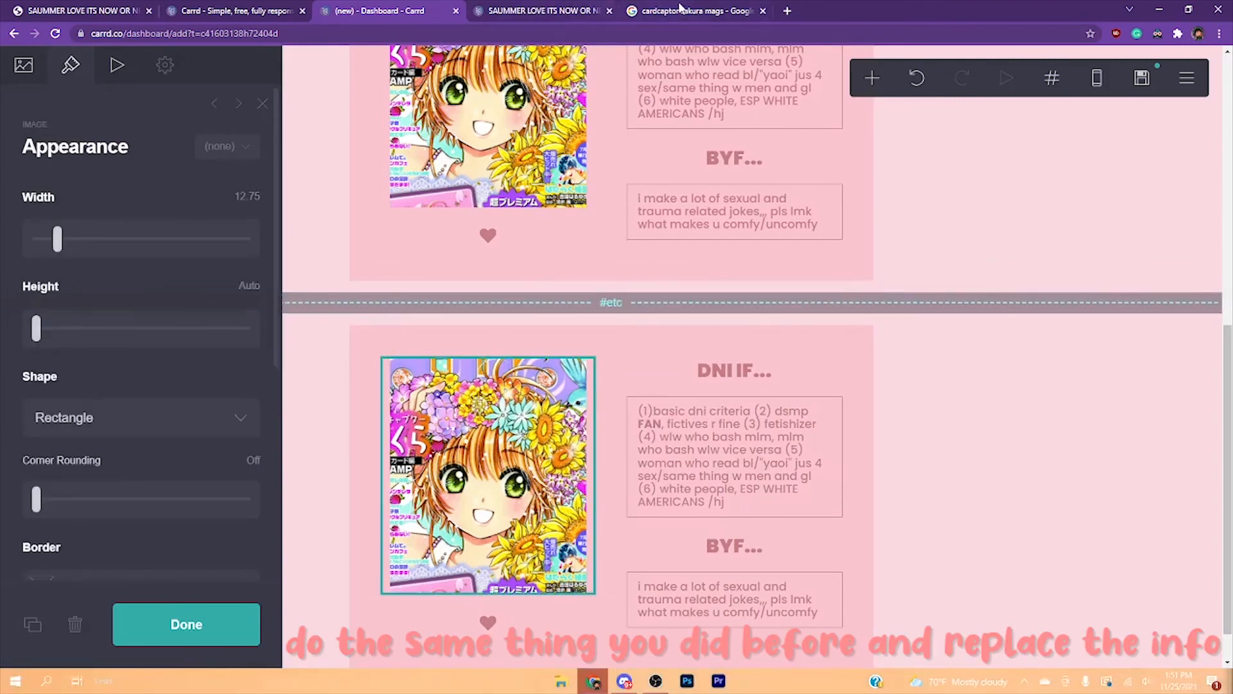
left_click_drag(639, 10, 555, 11)
scroll(964, 359, "down", 12)
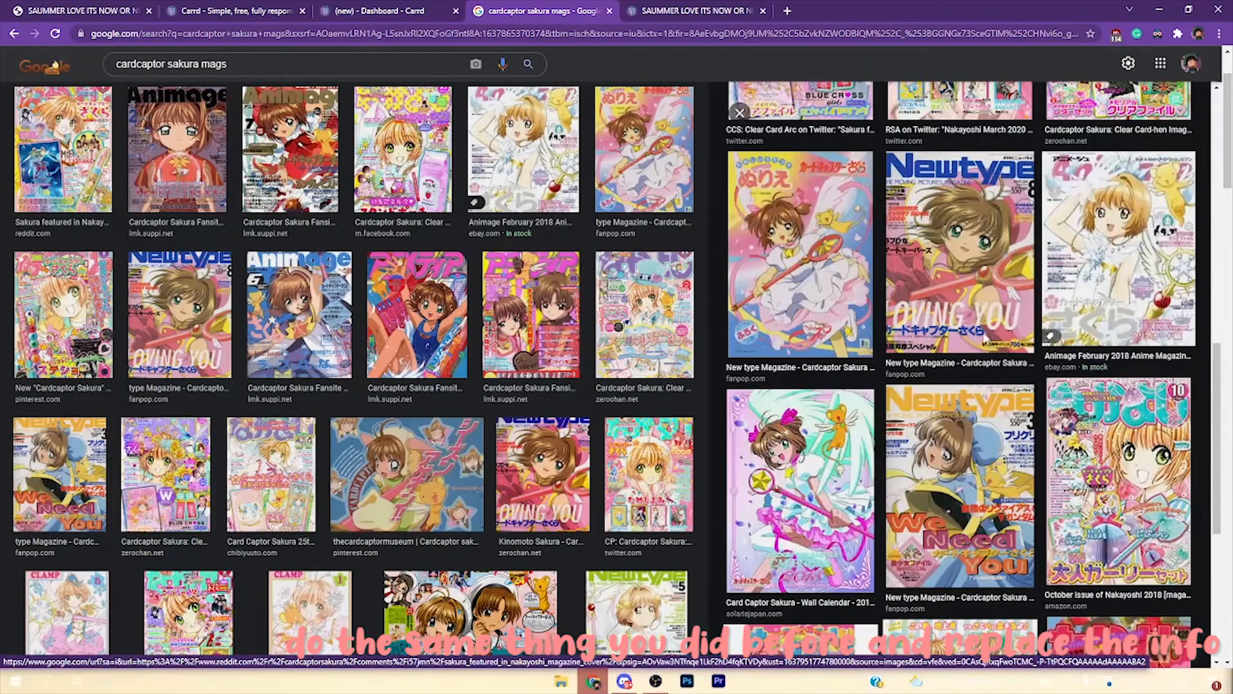
left_click(1111, 450)
scroll(886, 295, "down", 2)
scroll(490, 292, "up", 1)
left_click(404, 222)
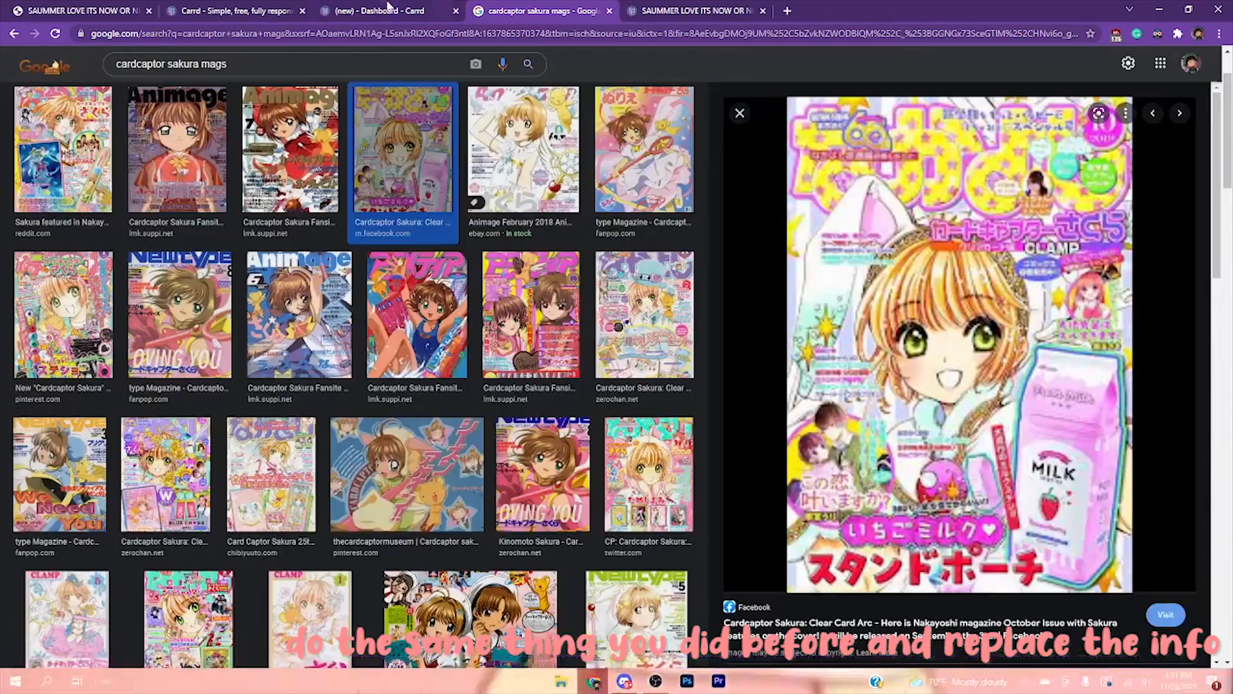
scroll(1112, 474, "down", 8)
scroll(1112, 474, "down", 5)
left_click(820, 330)
scroll(873, 417, "down", 12)
left_click(828, 430)
left_click(397, 9)
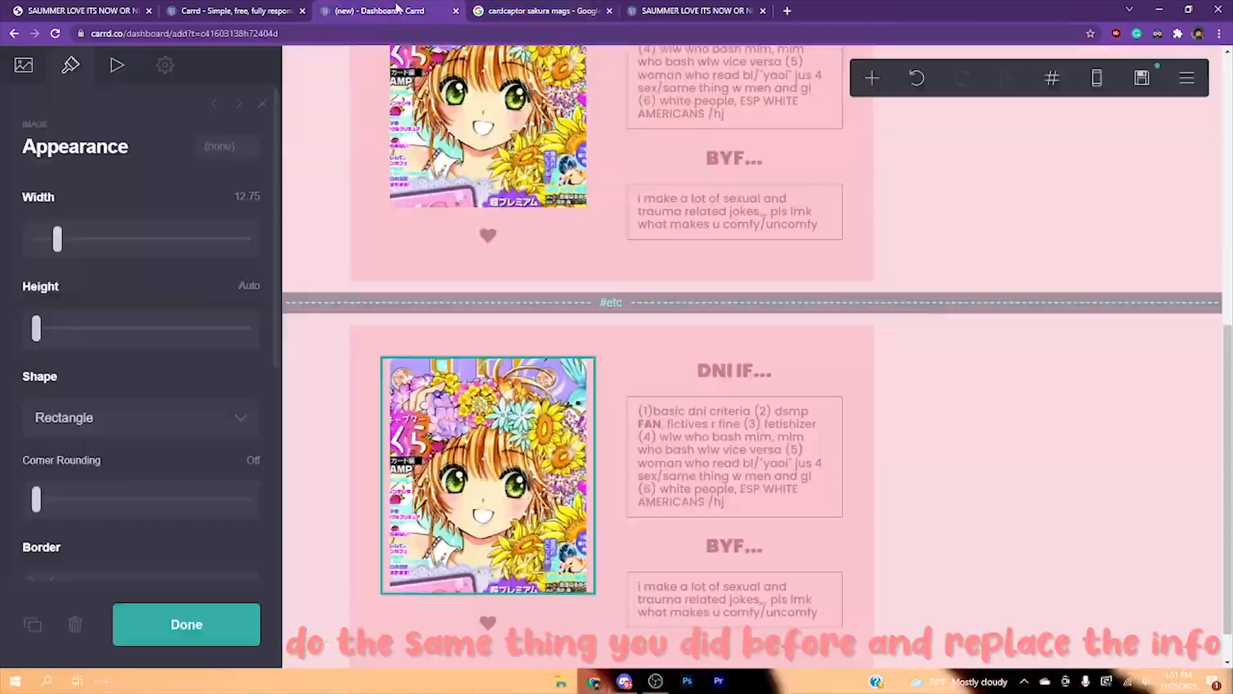
left_click(542, 11)
left_click_drag(994, 295, 141, 251)
left_click(960, 384)
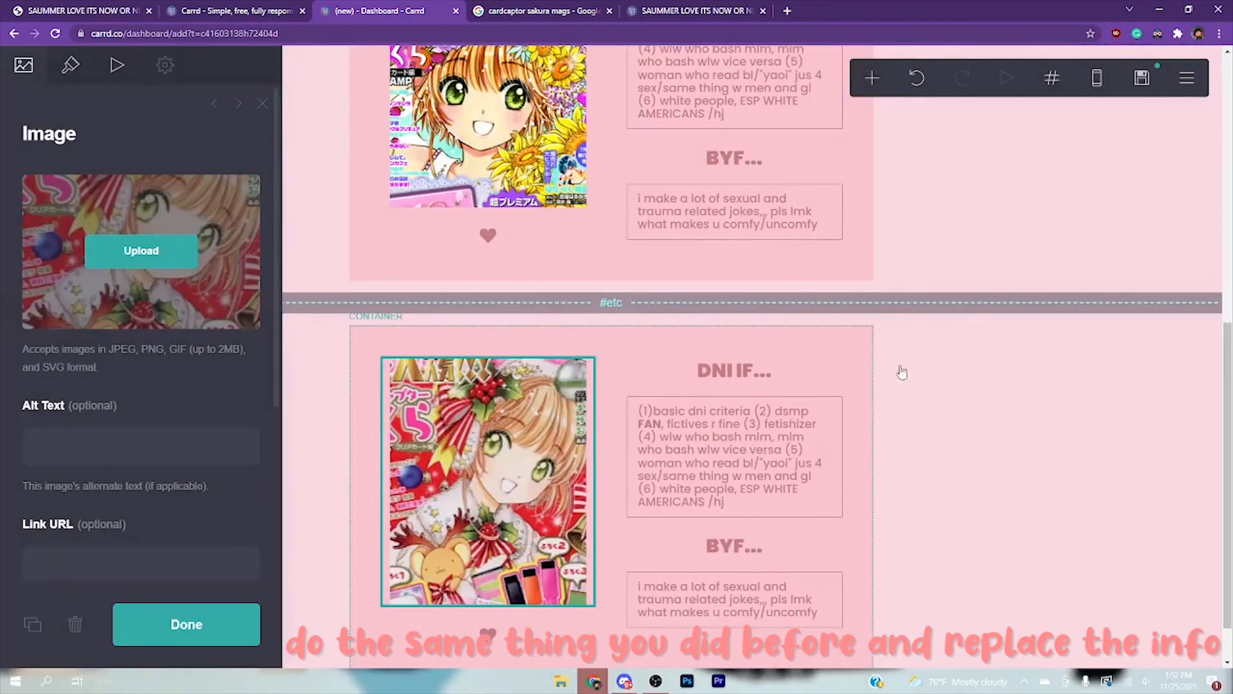
Change the two headings in the #etc section to "LIKES" and "DISLIKES"
scroll(995, 402, "down", 1)
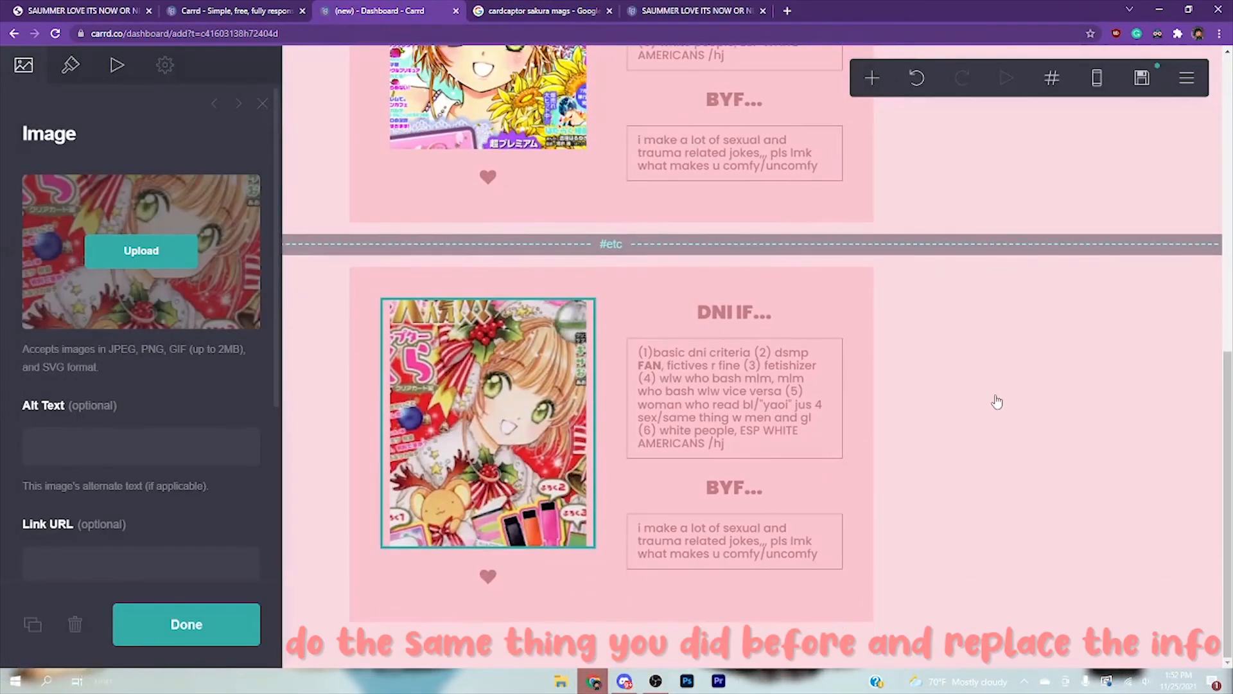
left_click(759, 313)
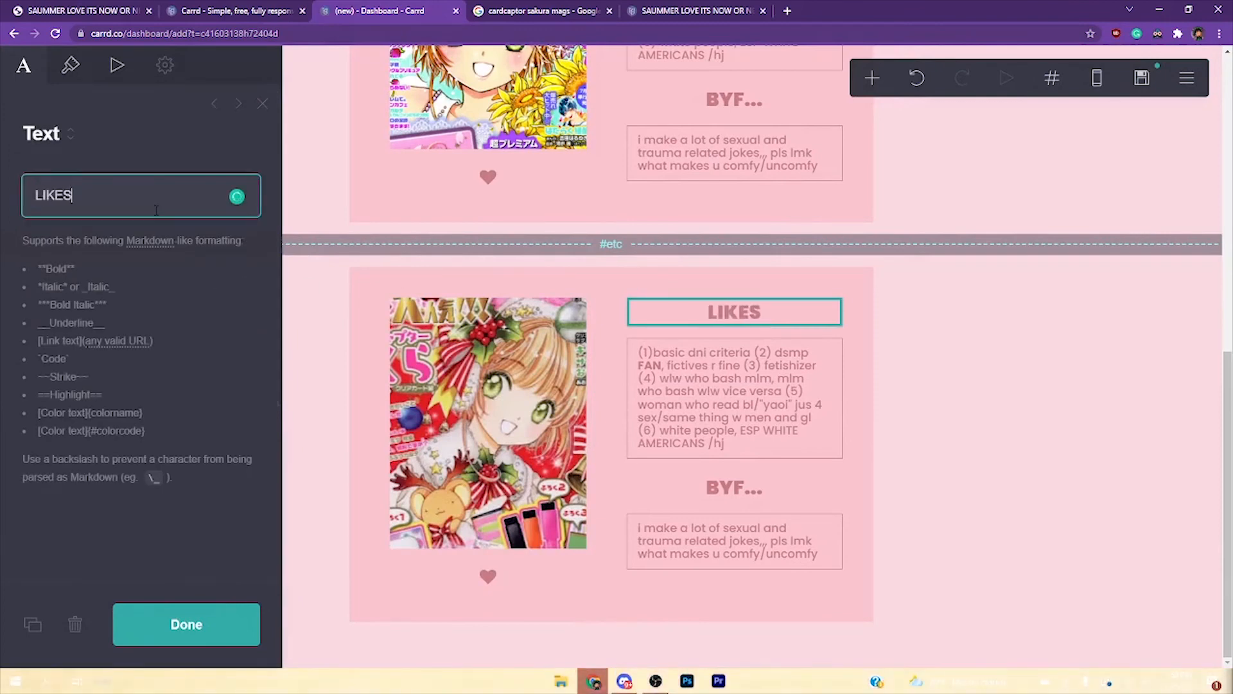
left_click(734, 487)
key("ctrl+a")
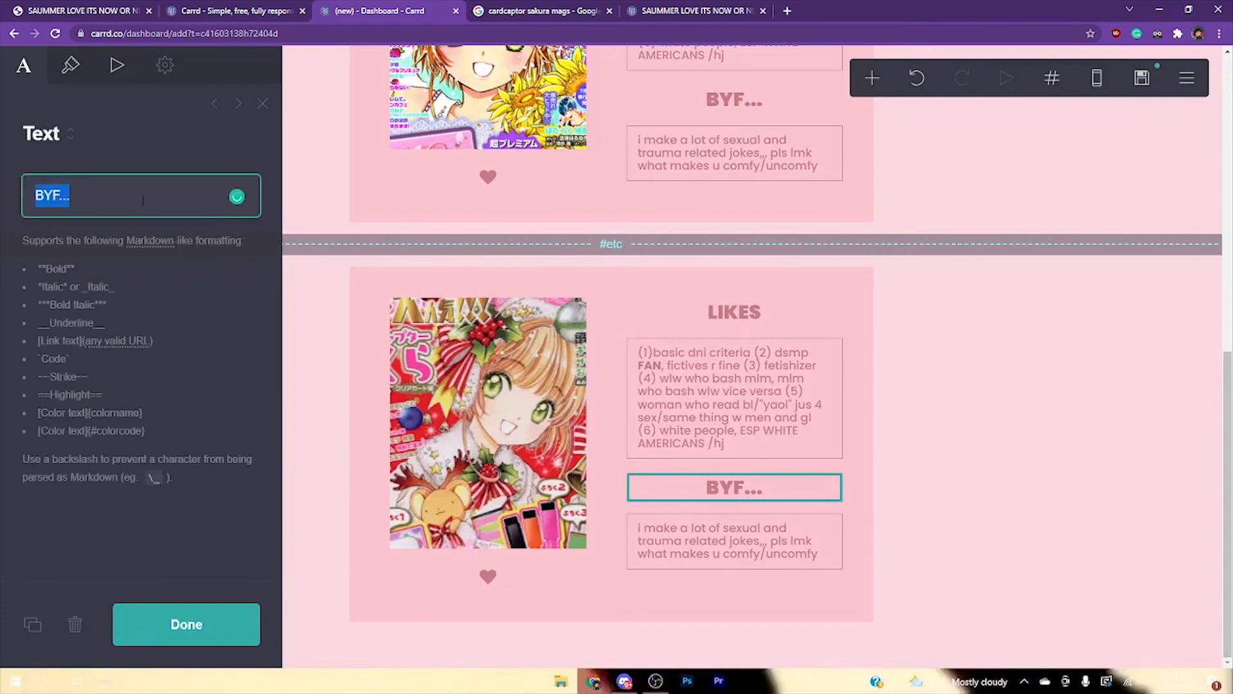
key("BackSpace")
type("dis")
key("BackSpace")
key("BackSpace")
key("BackSpace")
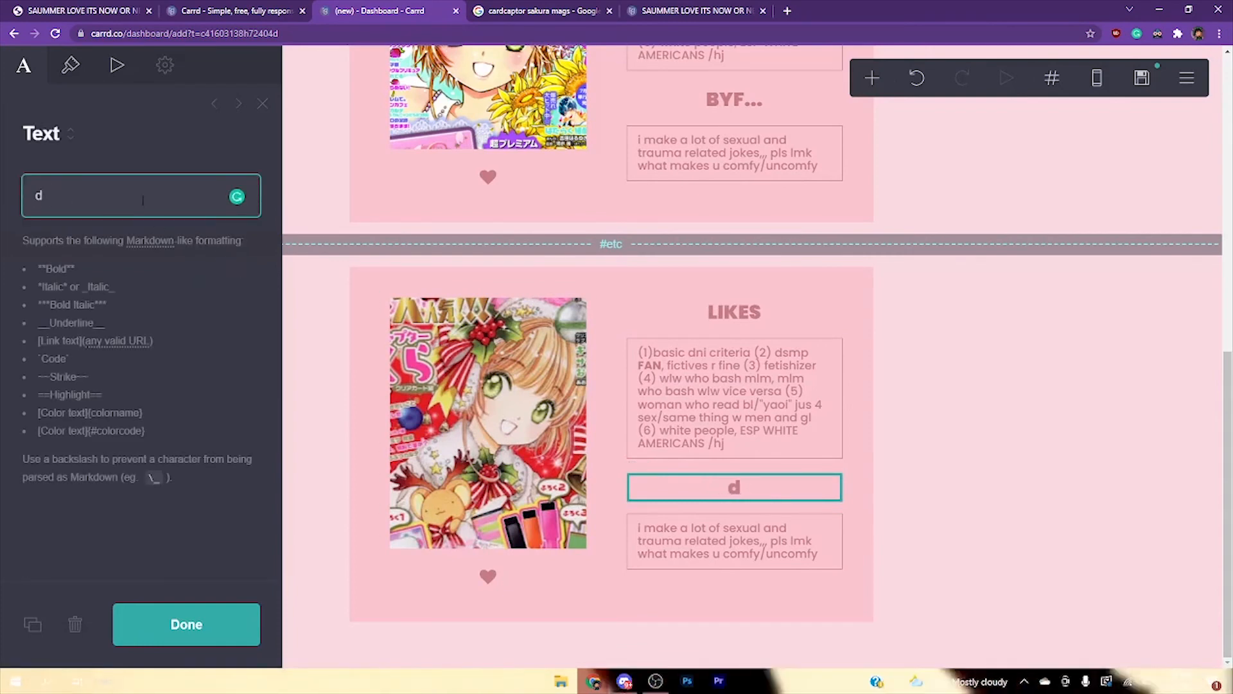
type("DIS")
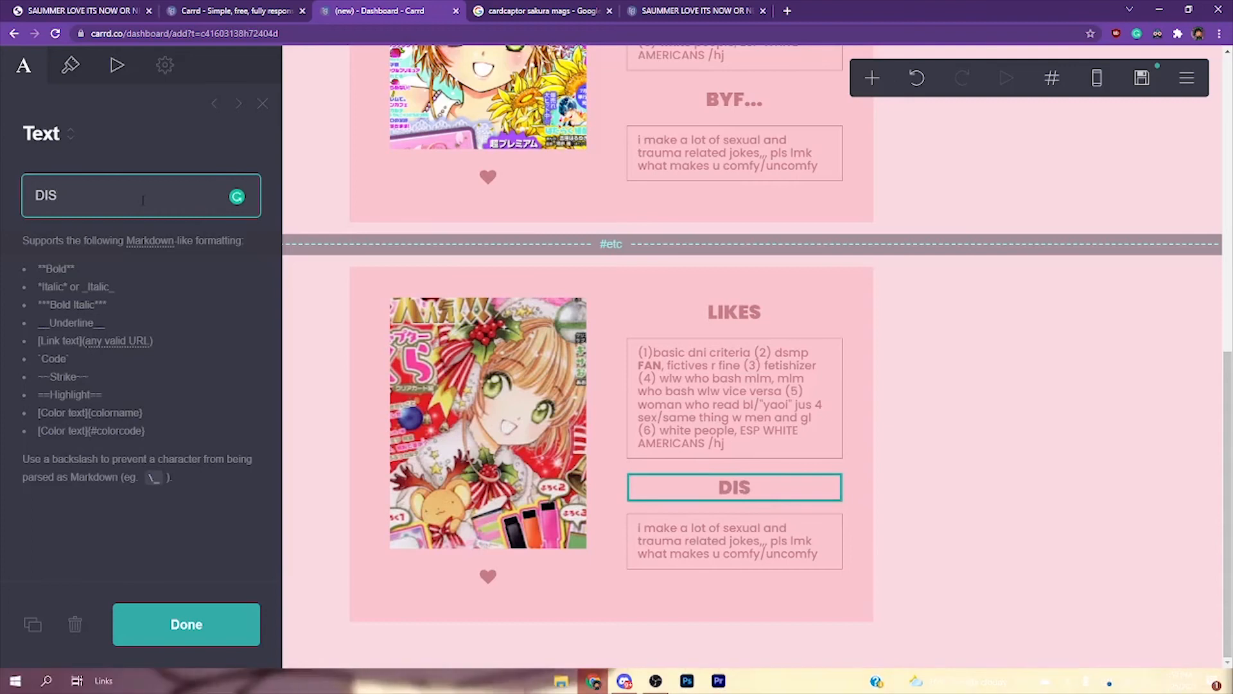
type("LIKES")
Replace the row content of the table under "LIKES" with "my gf"
left_click(750, 439)
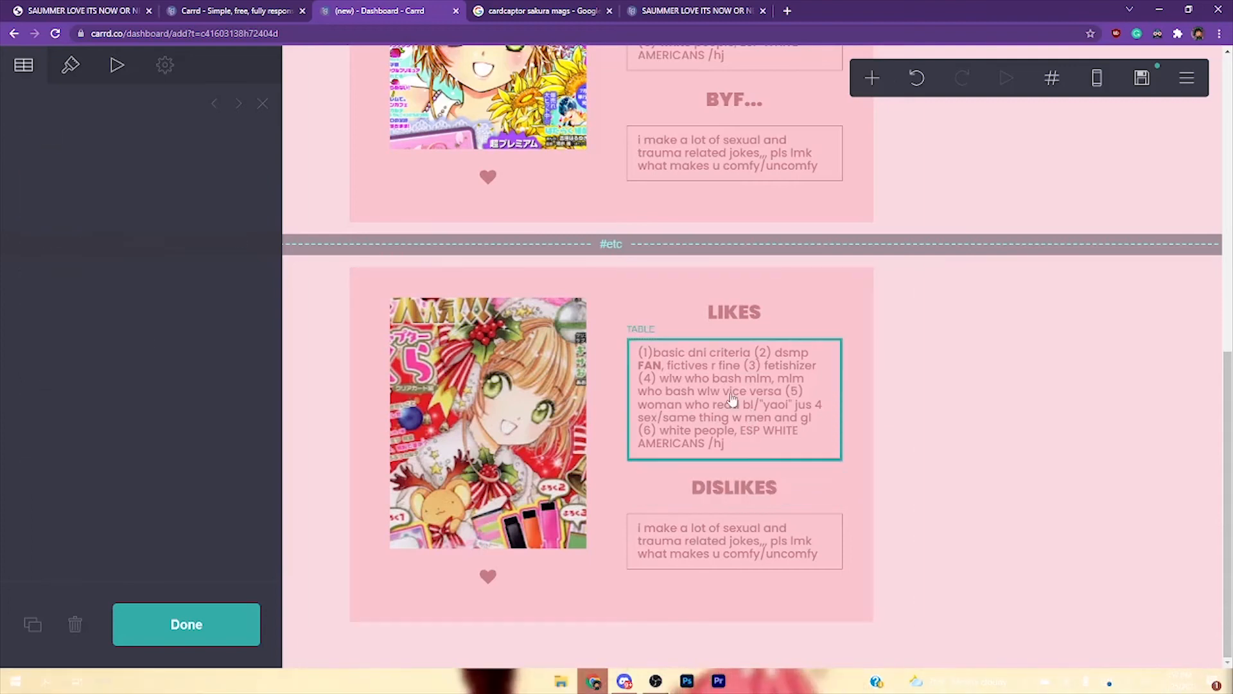
left_click_drag(175, 521, 2, 379)
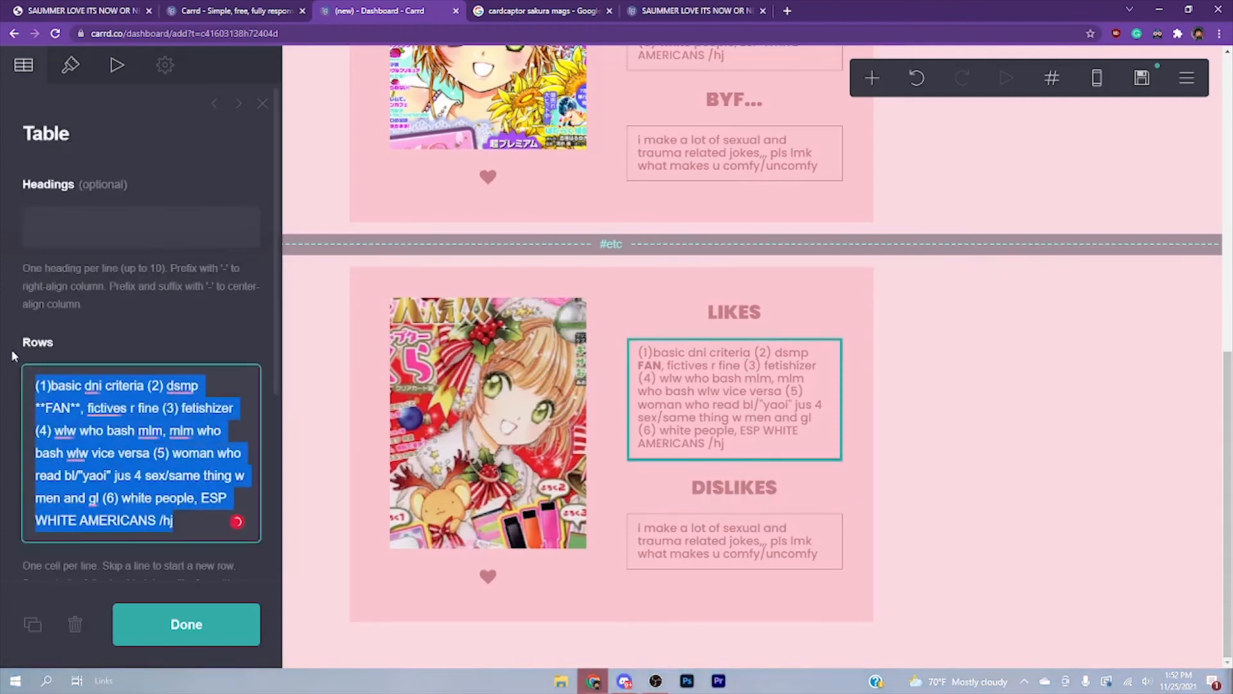
key("BackSpace")
type("MY")
key("BackSpace")
key("BackSpace")
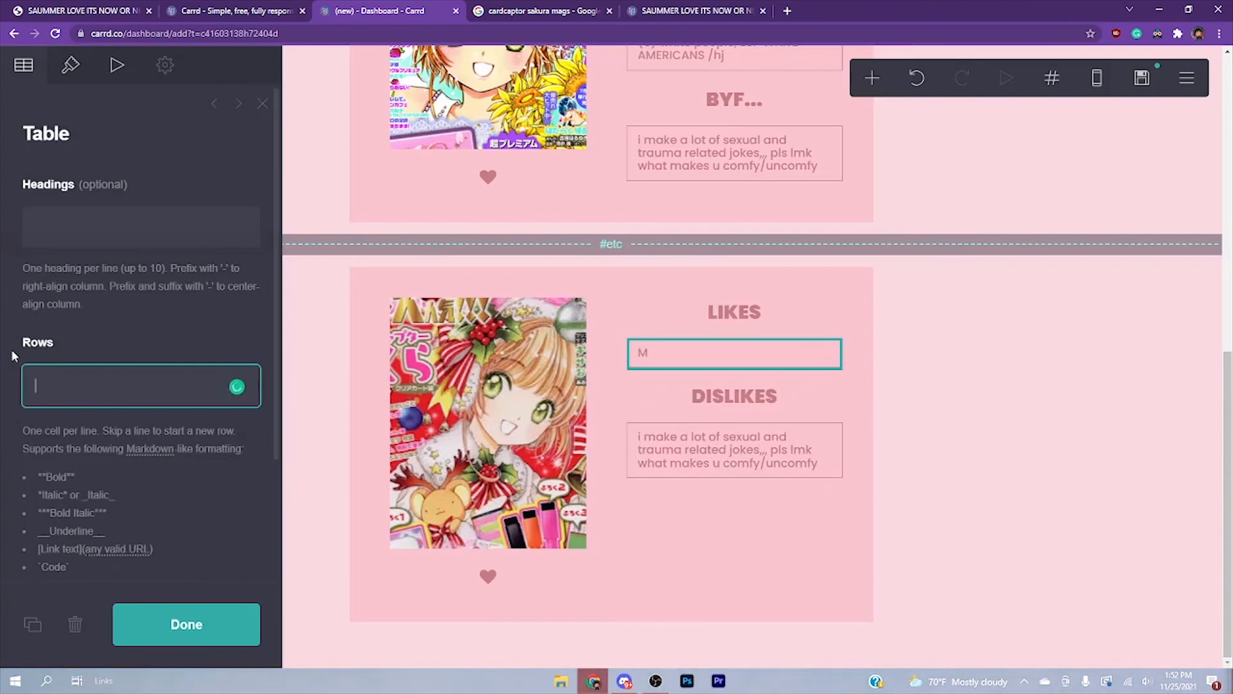
type("my gf")
Replace the row content of the table under "DISLIKES" with "u. slash j slash j"
left_click(681, 446)
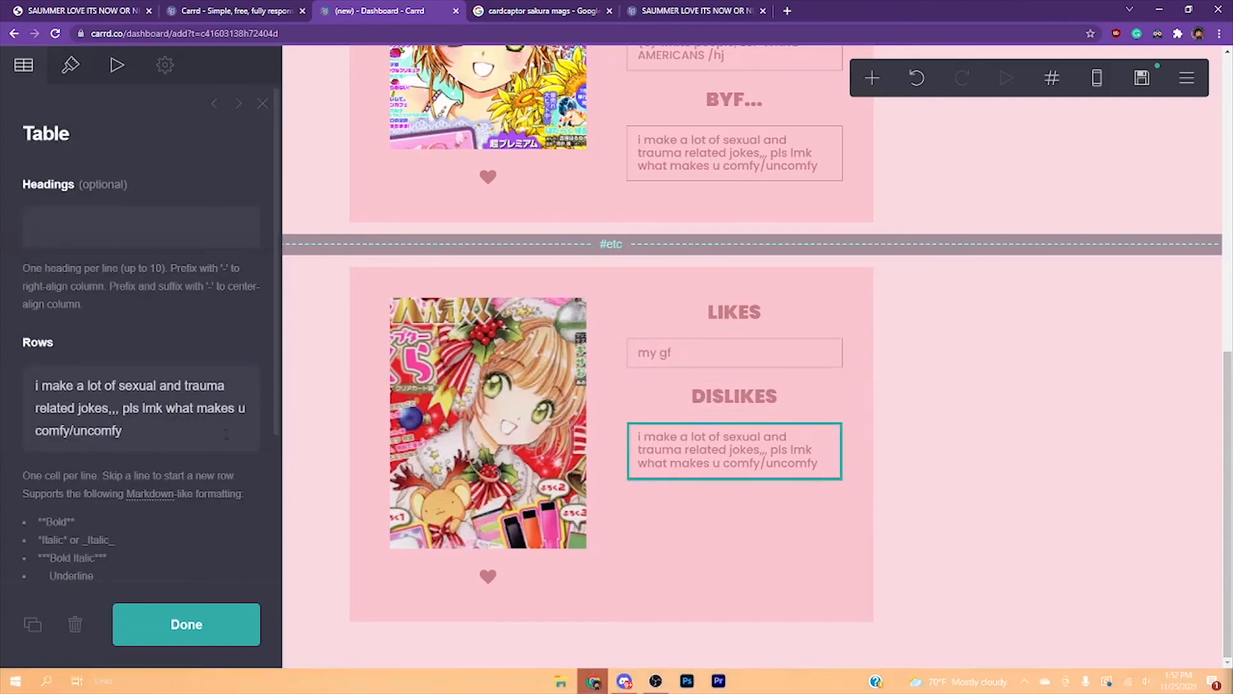
left_click_drag(124, 431, 30, 377)
key("BackSpace")
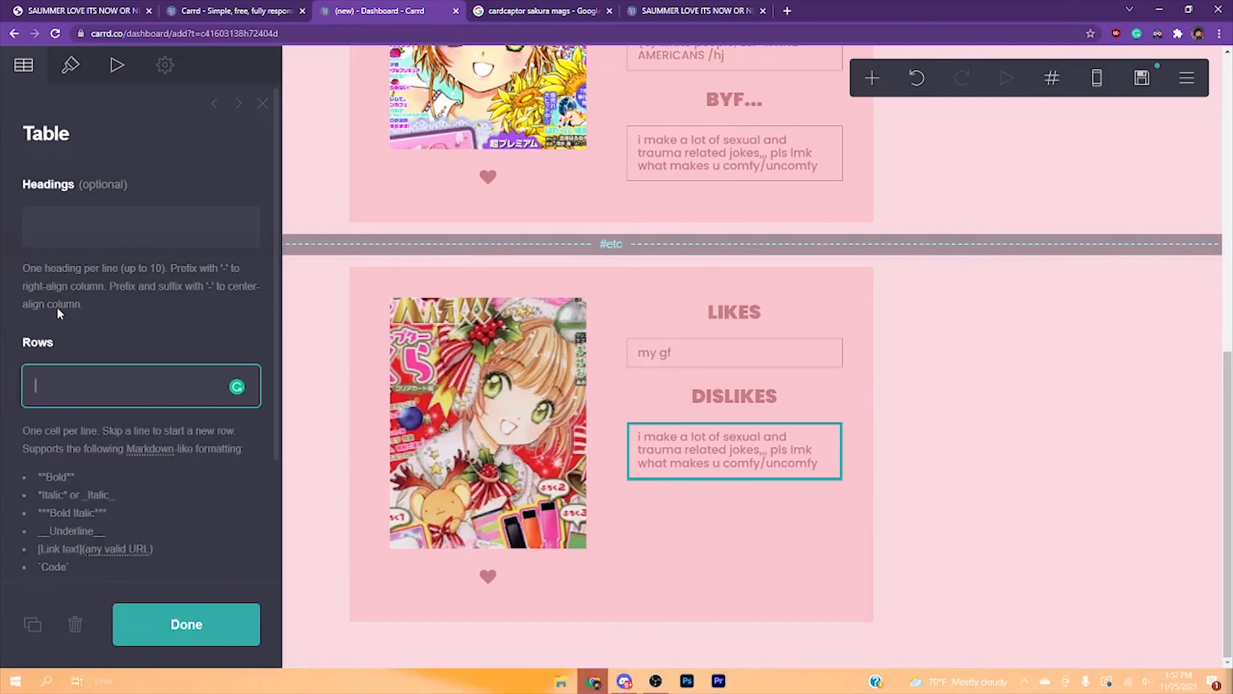
type("u slash j")
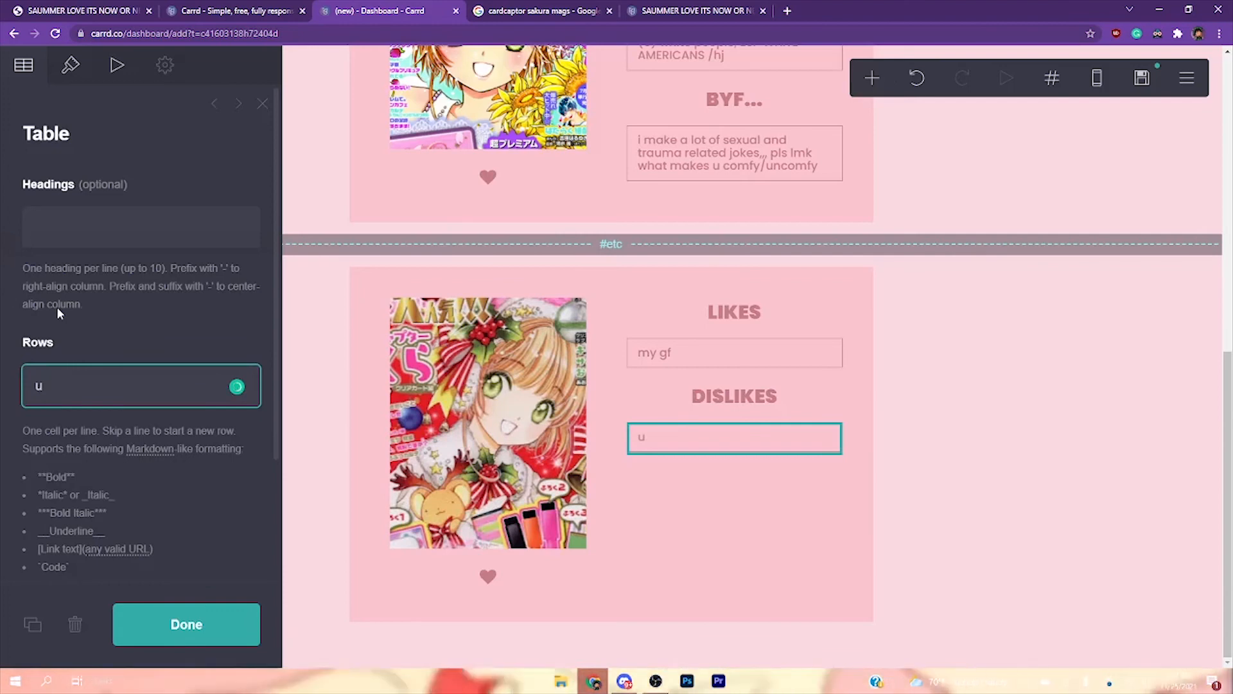
type(" slash j")
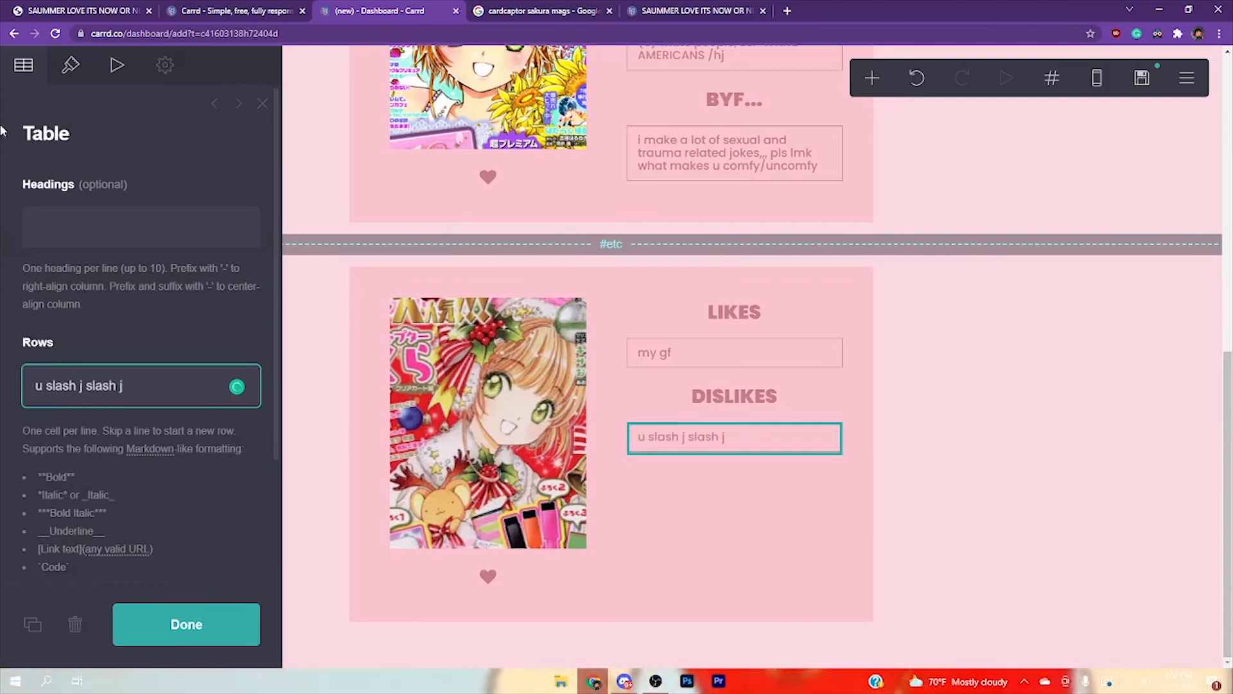
left_click(225, 624)
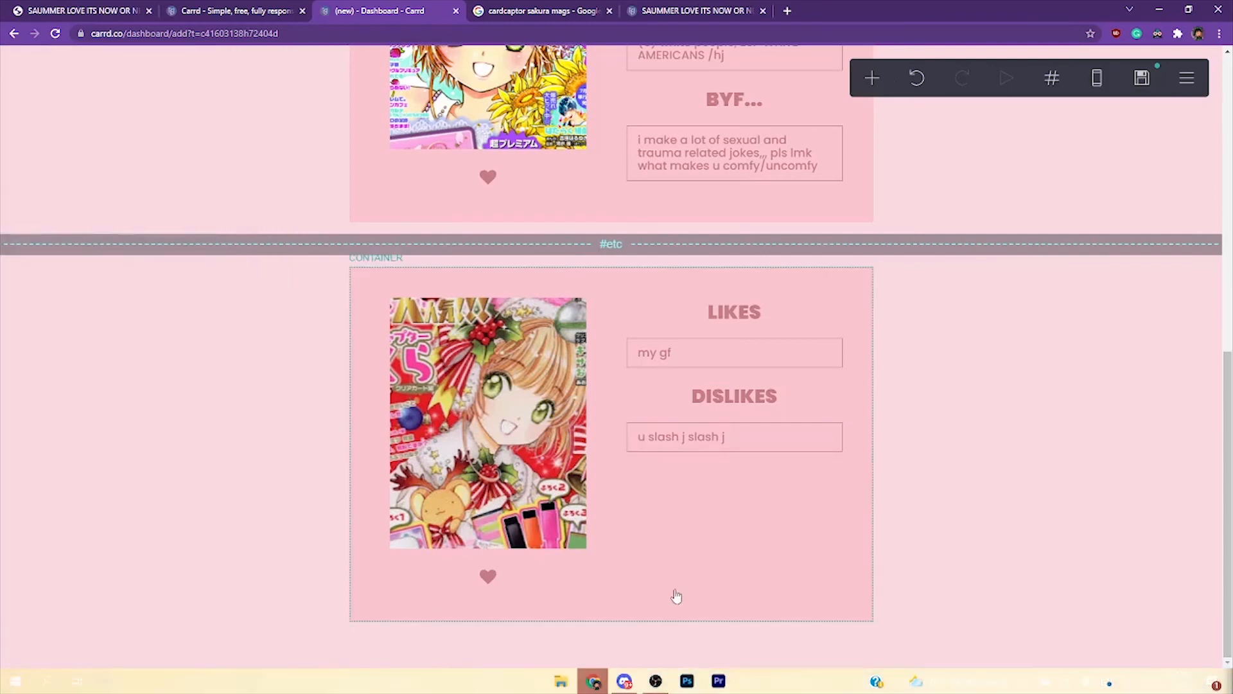
left_click(646, 447)
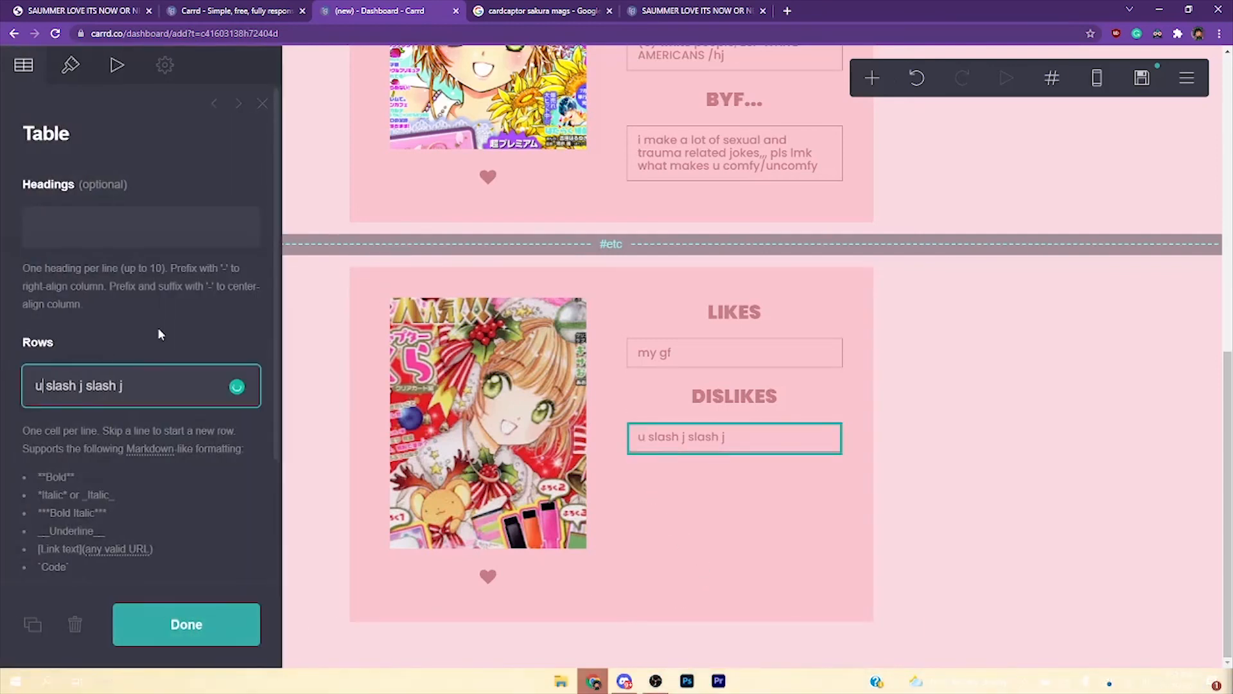
type(".")
left_click(203, 644)
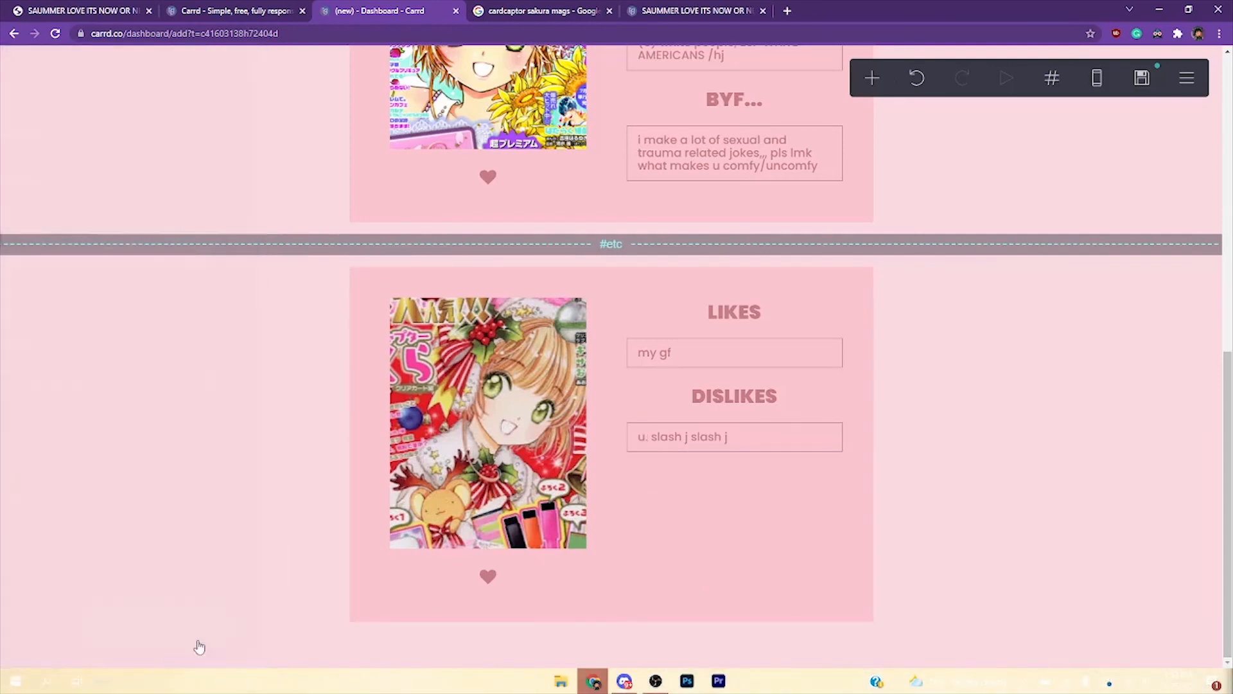
Open the page's animation settings and set the elements' on-load animation to Fade In
scroll(861, 441, "up", 5)
scroll(861, 440, "down", 5)
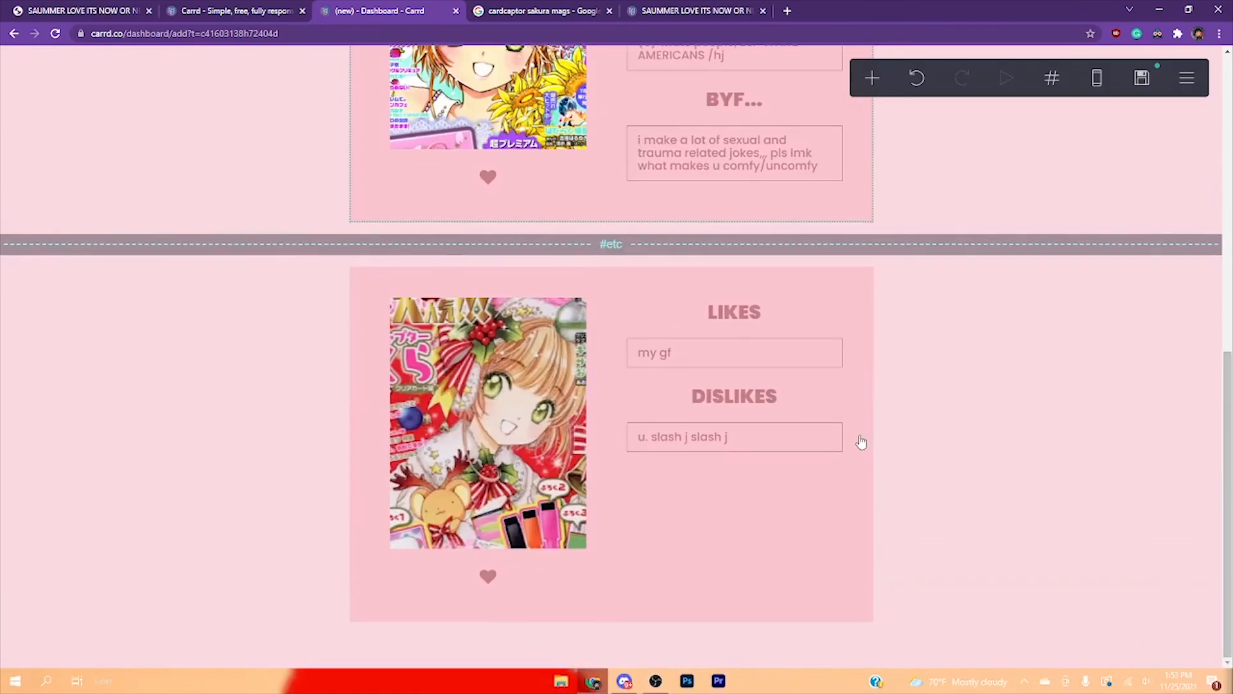
scroll(775, 485, "up", 9)
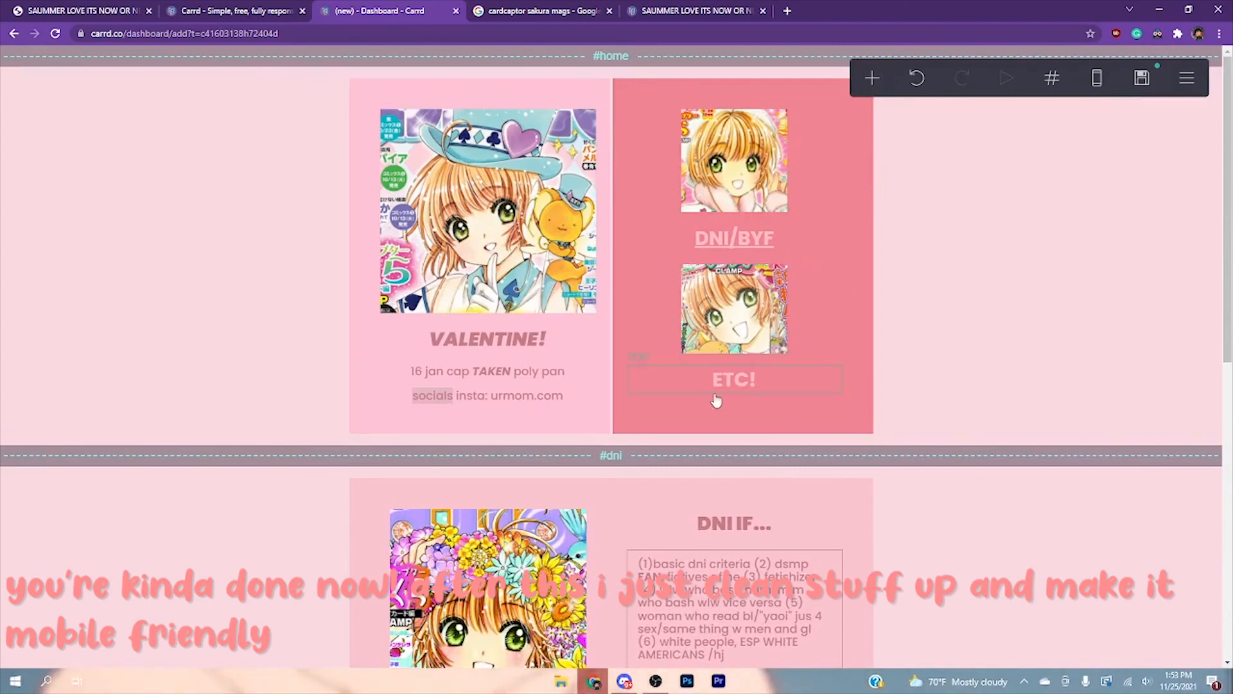
left_click(1186, 78)
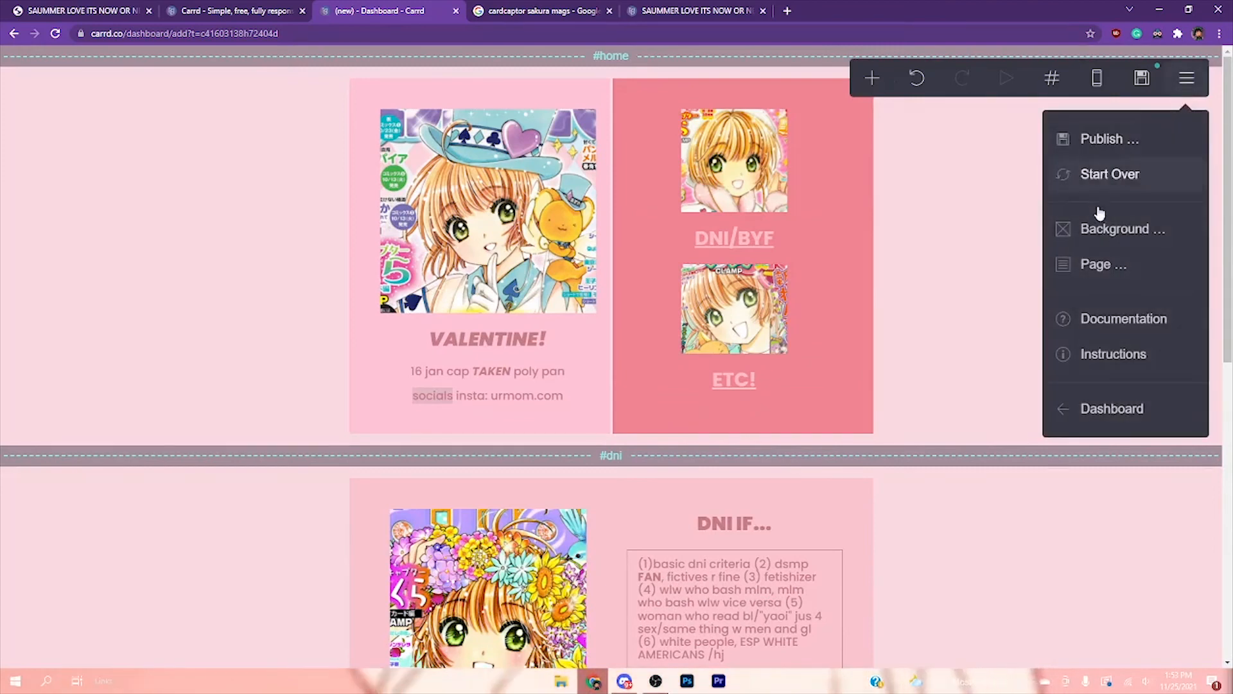
left_click(1095, 262)
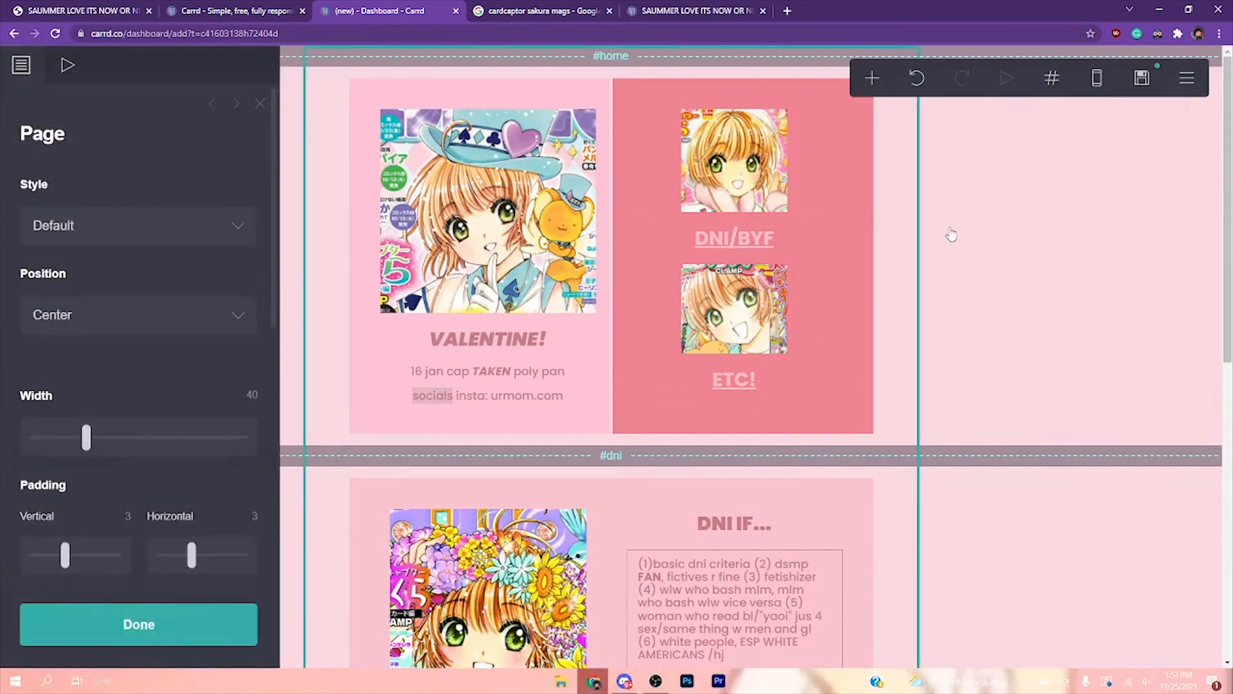
left_click(72, 221)
left_click(115, 183)
left_click(69, 65)
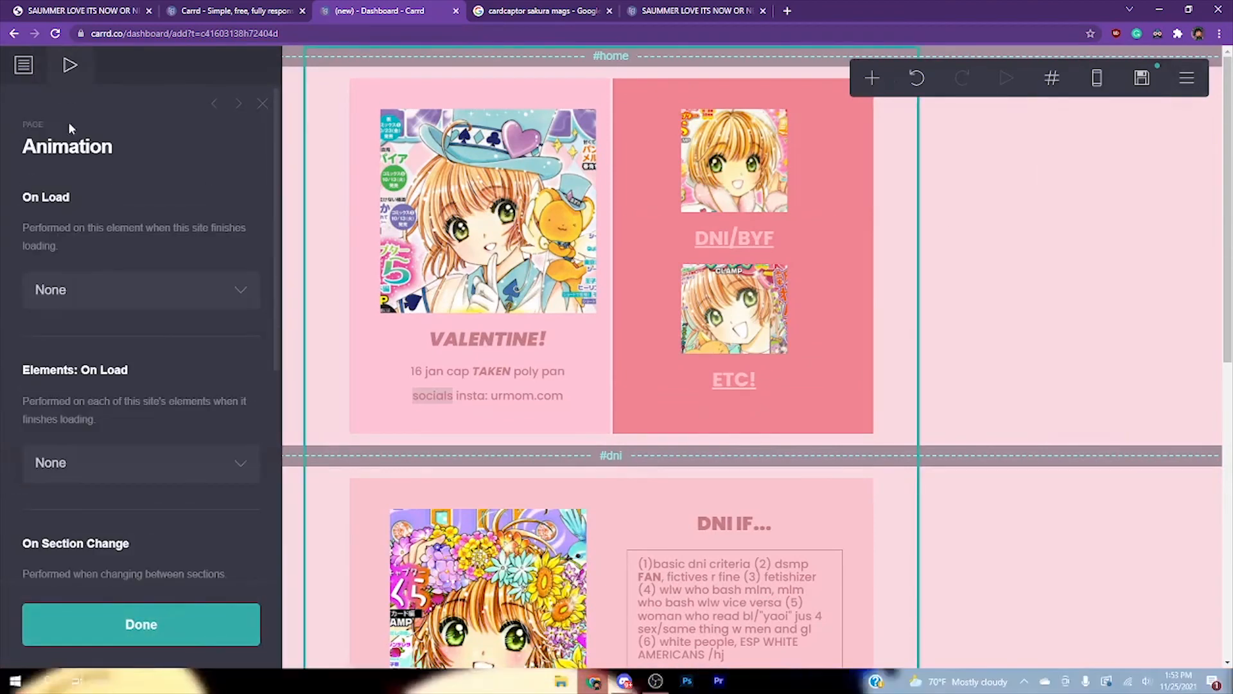
left_click(127, 461)
left_click(88, 512)
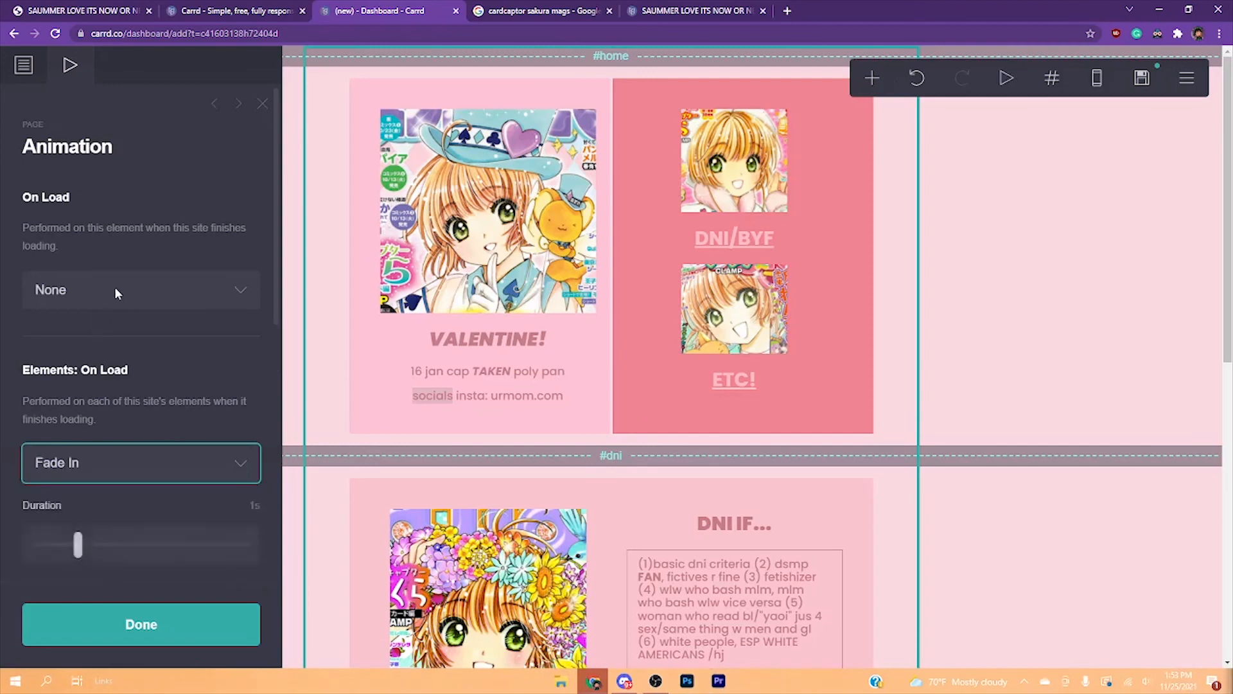
Set the page's own on-load animation and its section-change animation to Fade In
left_click(114, 288)
left_click(90, 340)
scroll(112, 385, "down", 6)
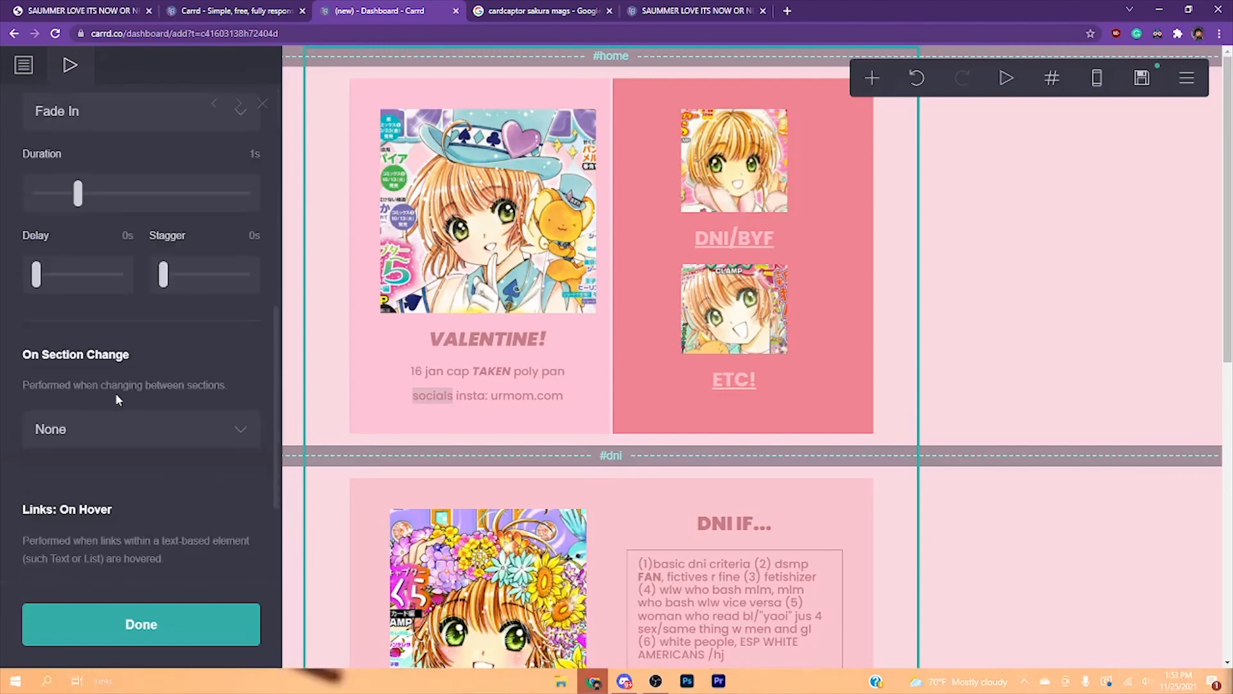
left_click(91, 429)
left_click(75, 480)
scroll(147, 440, "down", 4)
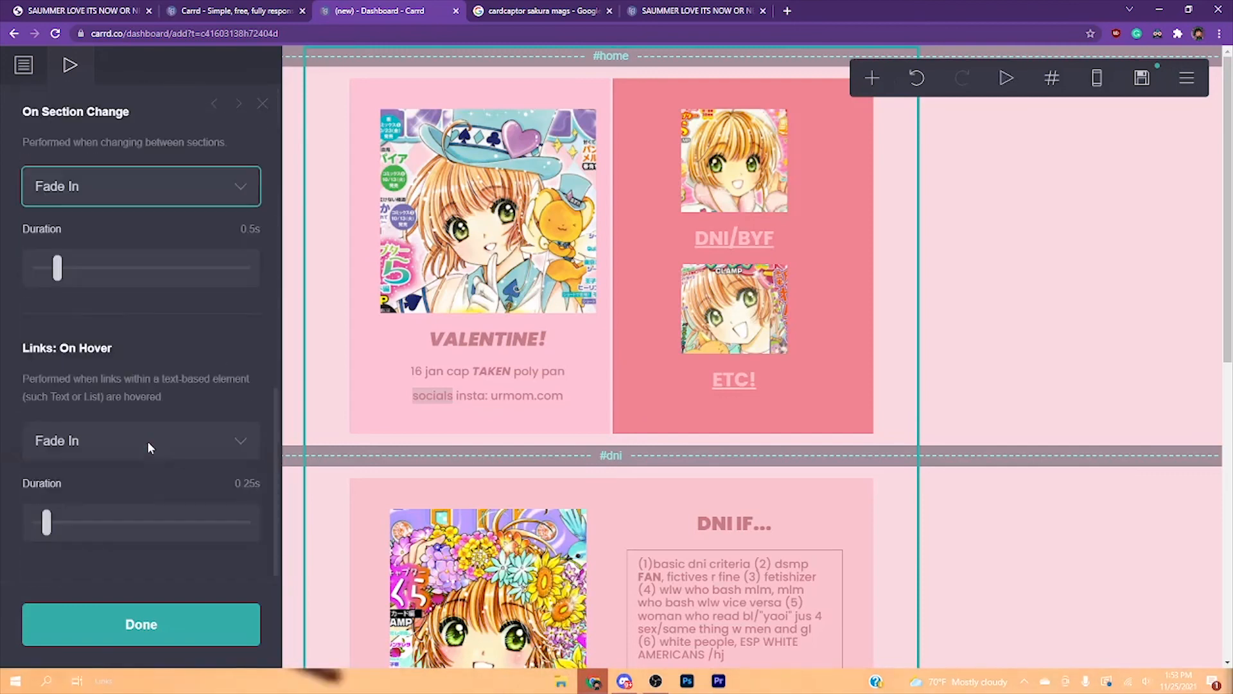
left_click(198, 618)
Examine the appearance and mobile settings of the #home and #dni containers
left_click(366, 372)
scroll(143, 403, "down", 3)
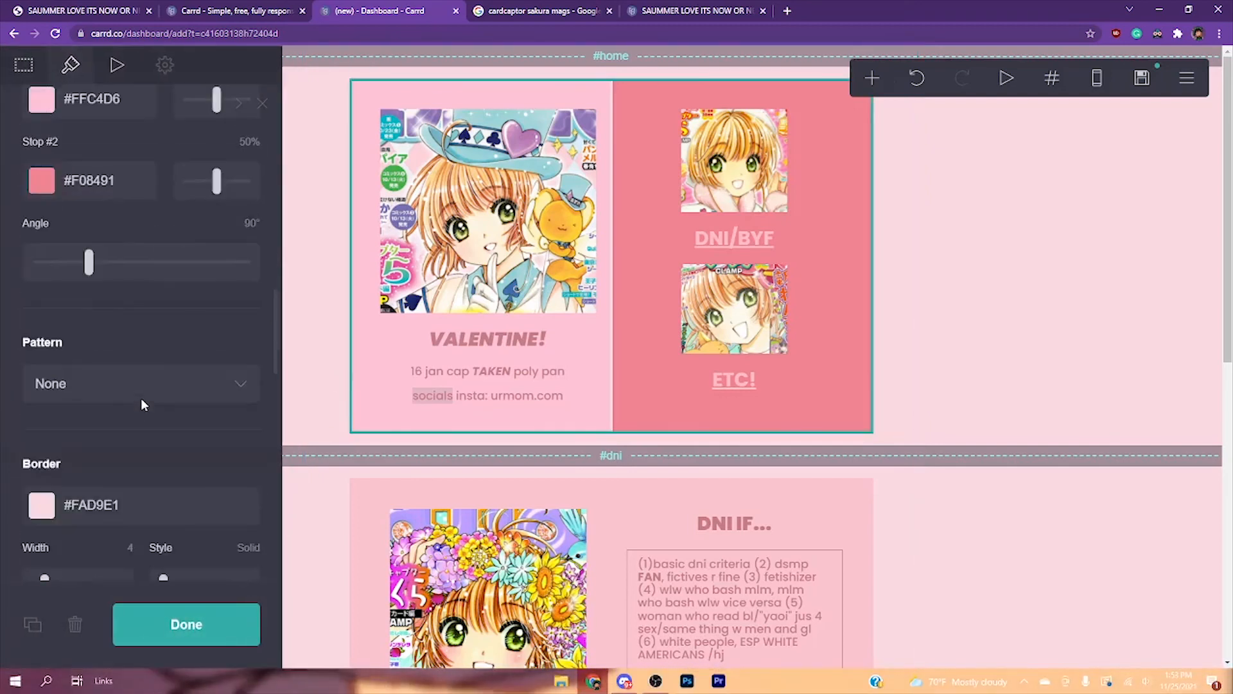
scroll(143, 403, "down", 10)
scroll(366, 398, "down", 4)
left_click(366, 411)
scroll(179, 417, "down", 20)
scroll(437, 450, "up", 4)
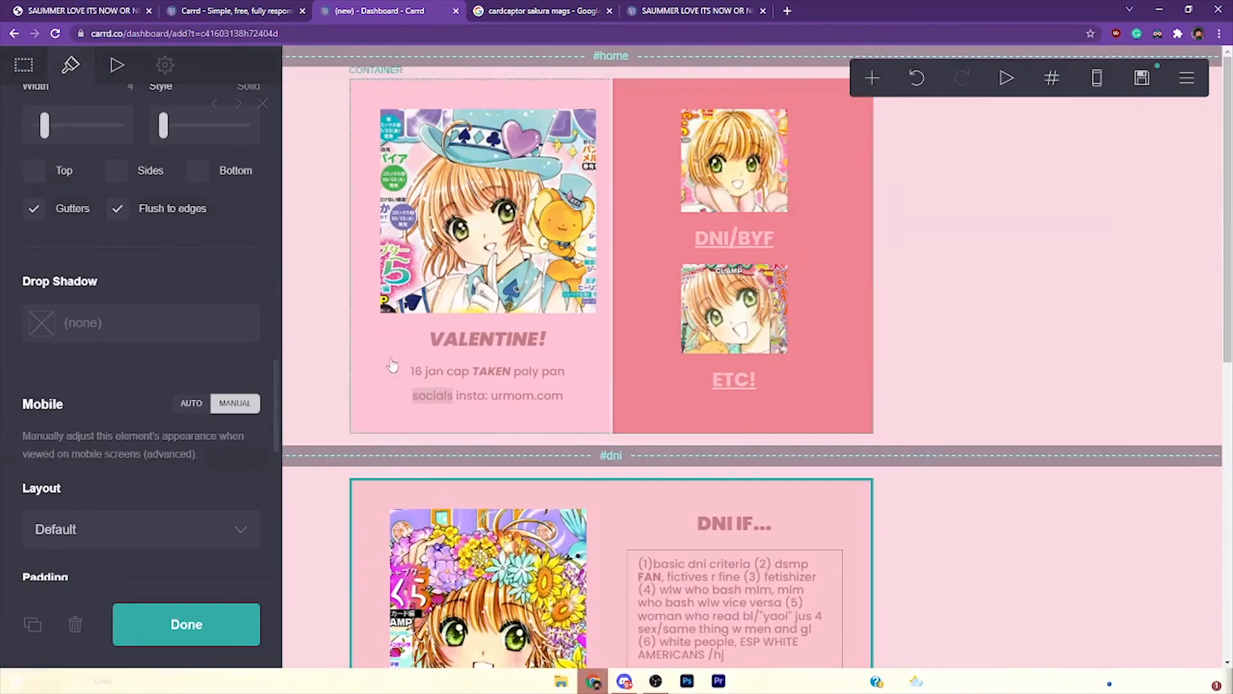
left_click(325, 176)
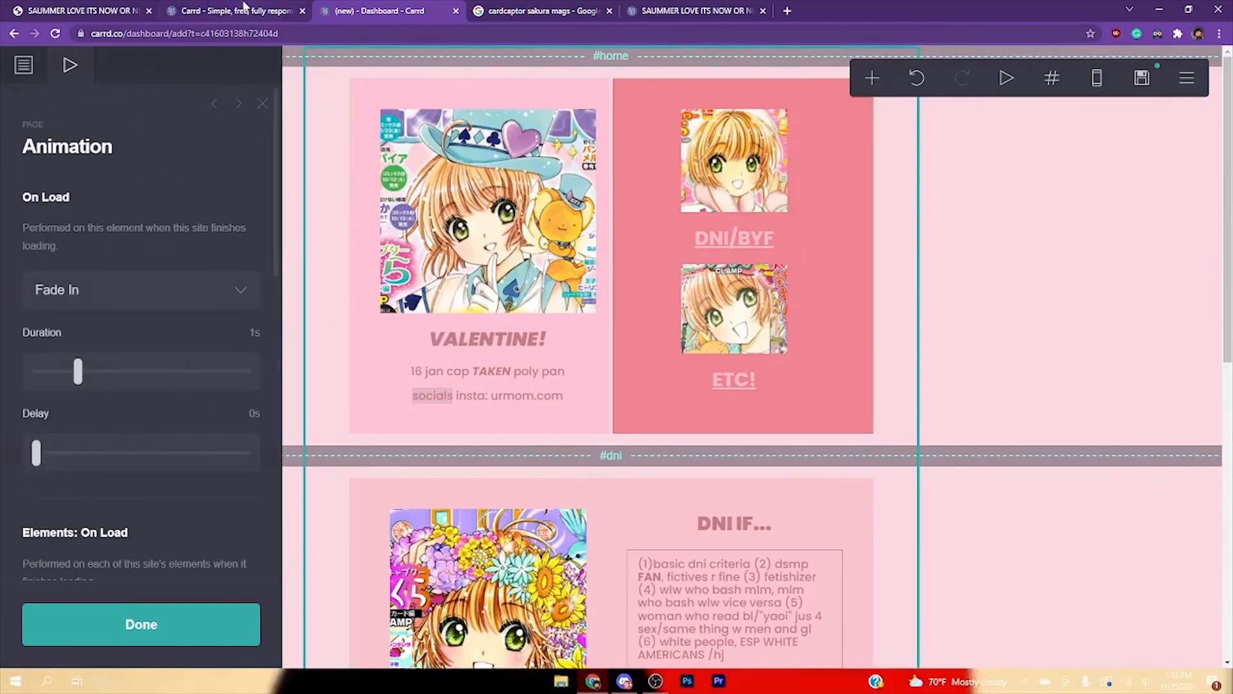
Check the #home section of the other Carrd site for reference, and switch the new site's editor to mobile view
left_click_drag(684, 5, 546, 10)
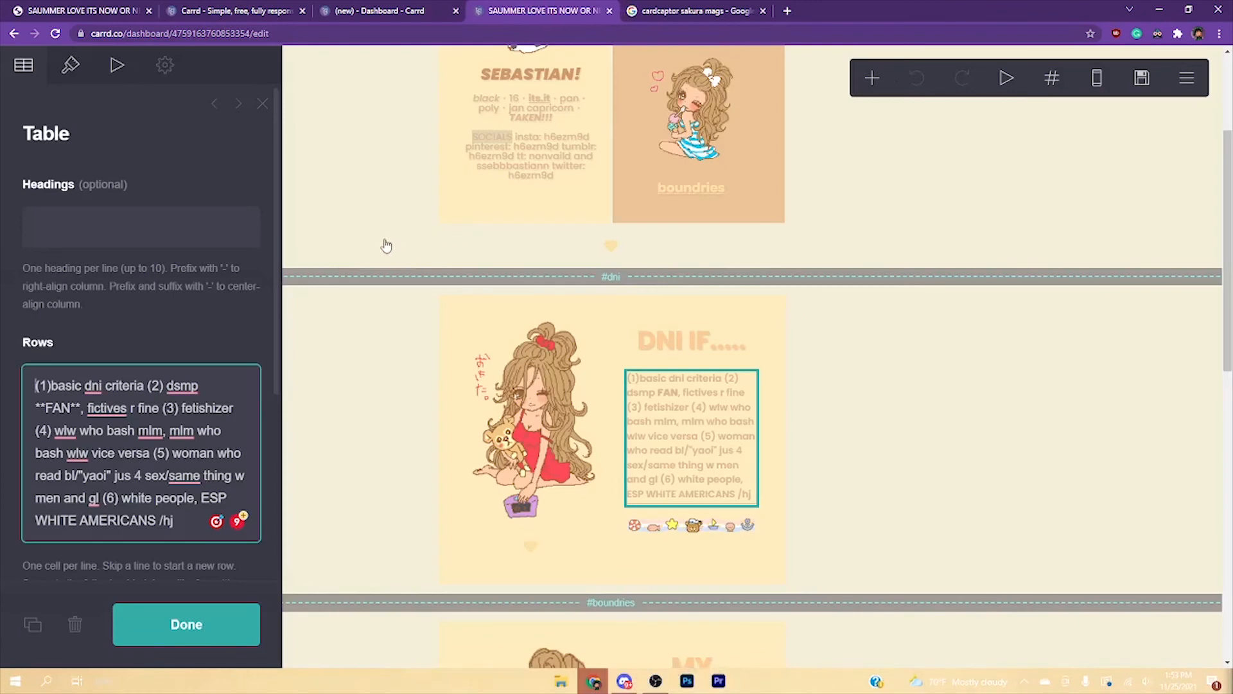
scroll(419, 239, "up", 3)
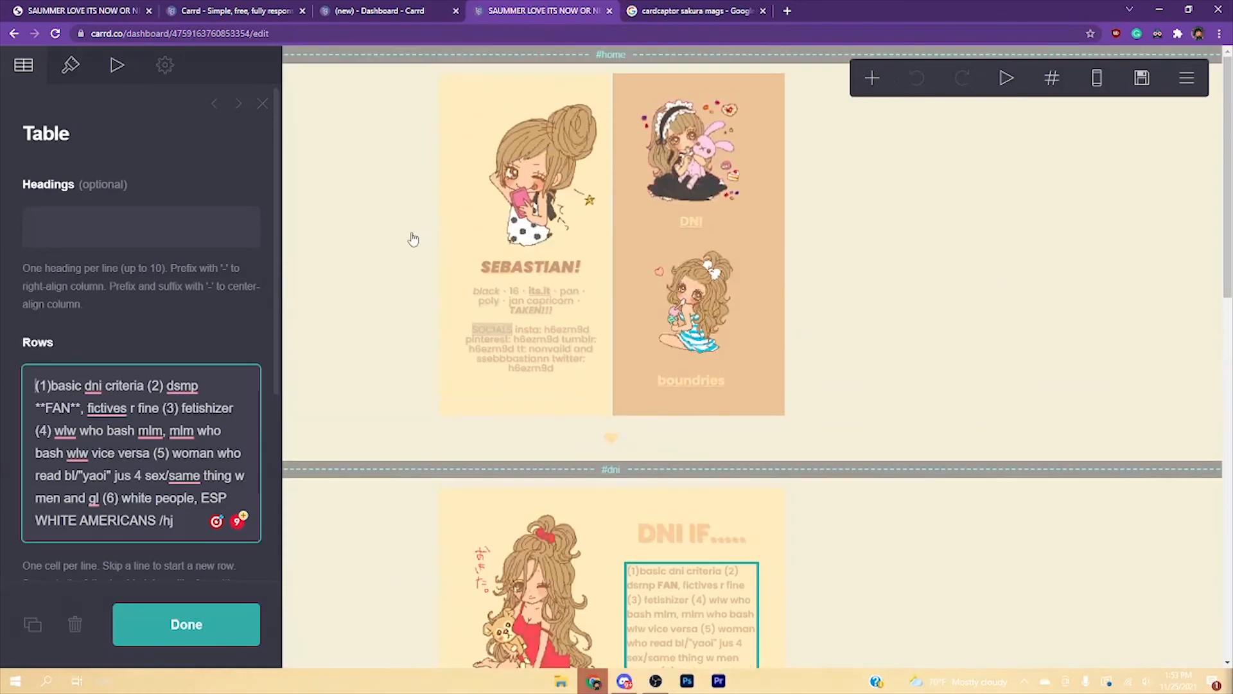
left_click(434, 156)
left_click(396, 14)
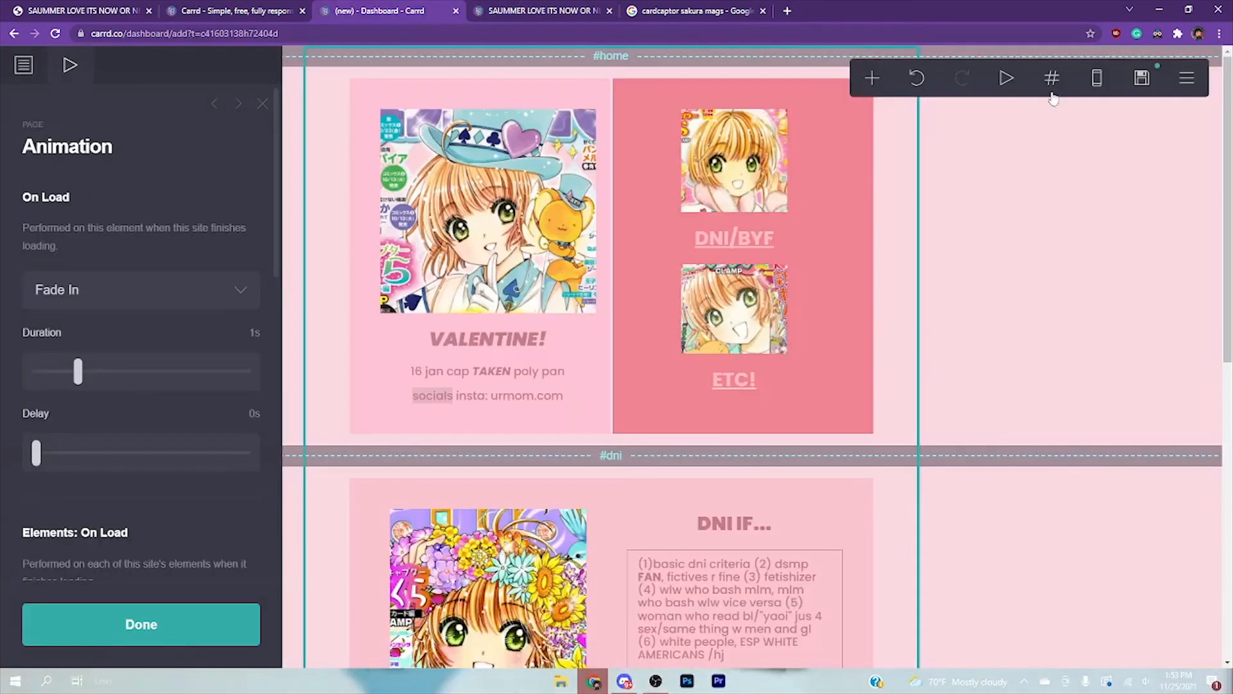
left_click(1097, 79)
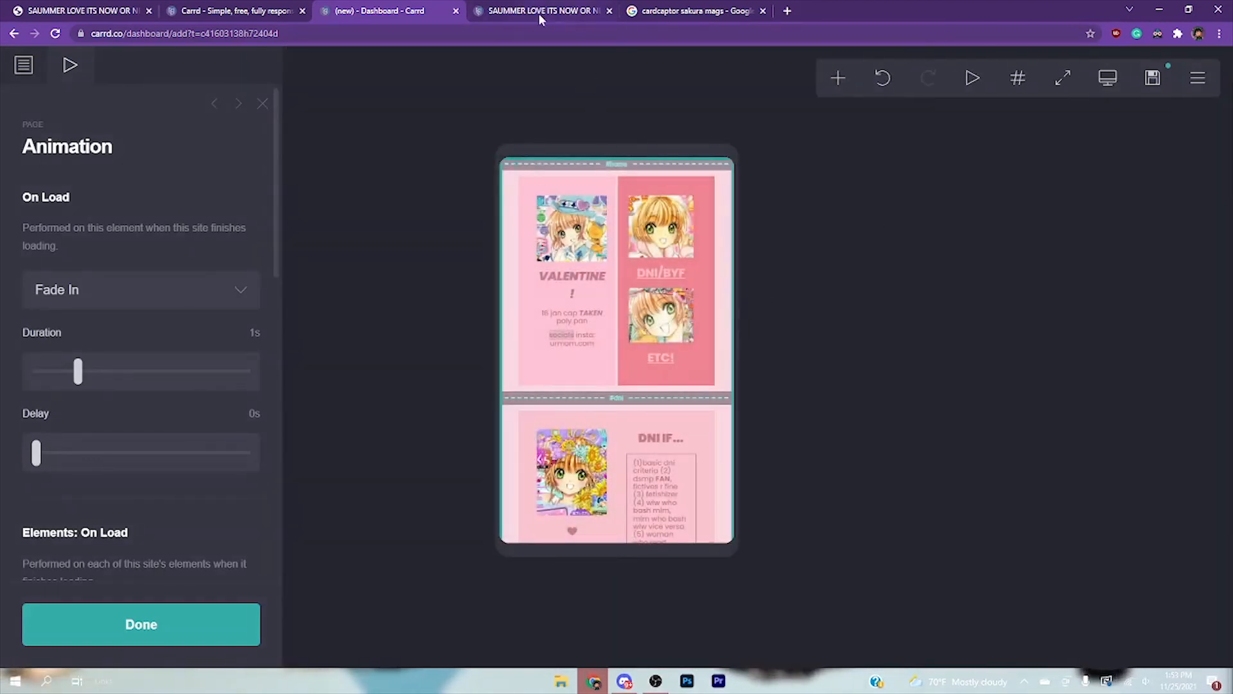
Compare the new page's mobile layout with the reference Carrd's mobile view, and examine the reference page's width, padding and size settings
scroll(664, 400, "down", 3)
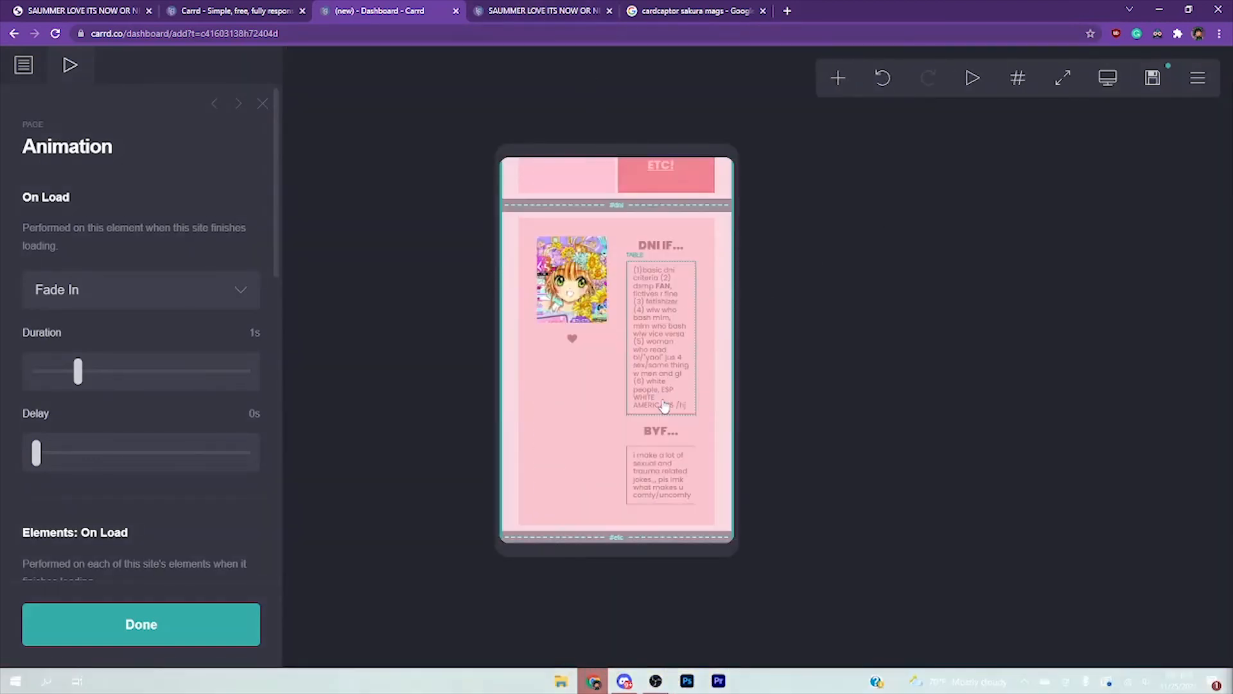
left_click(508, 11)
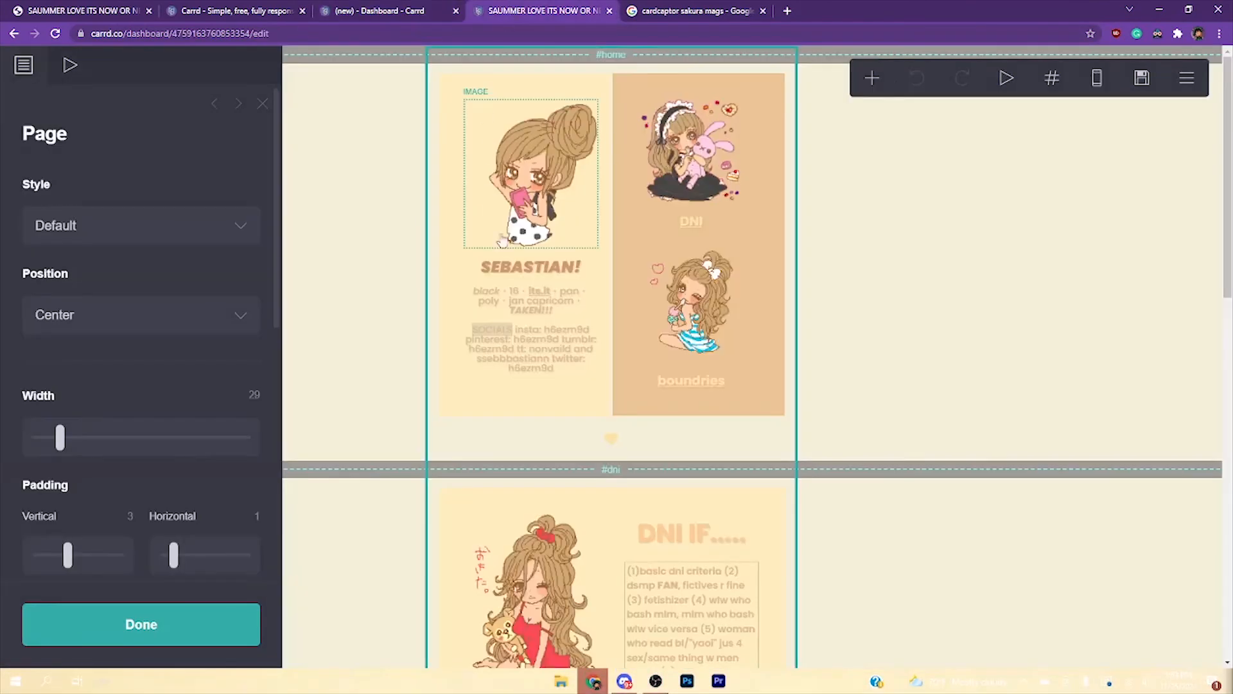
left_click(1097, 79)
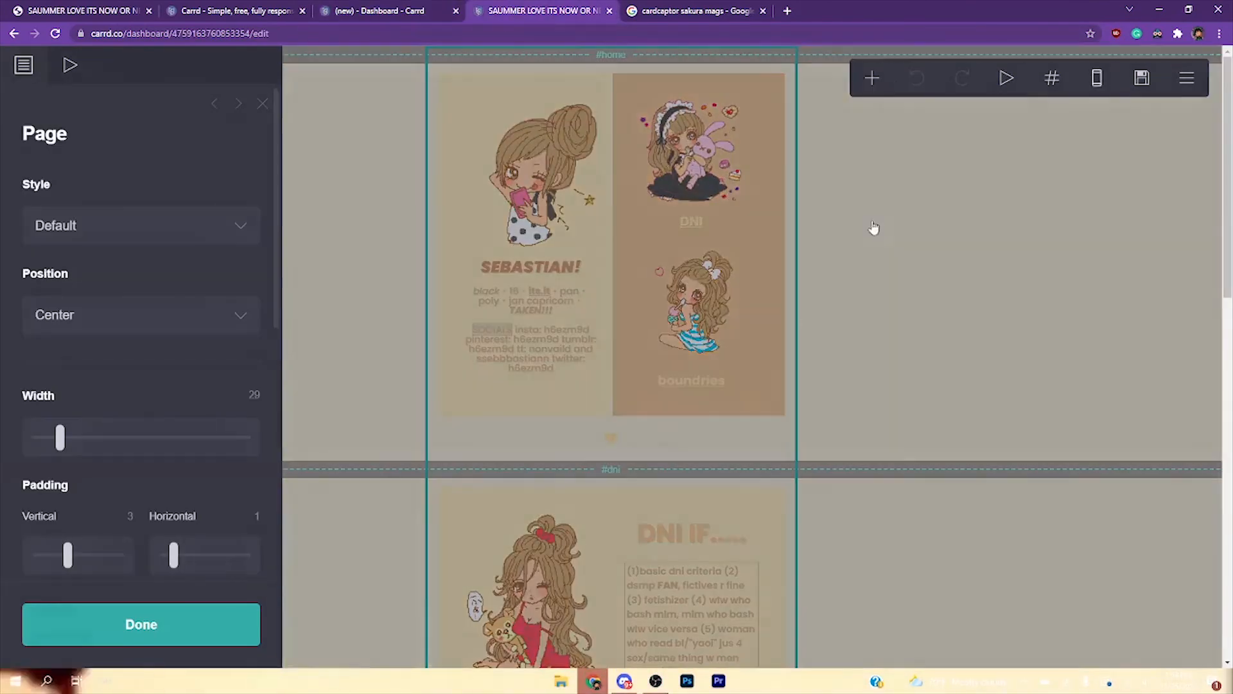
scroll(662, 383, "down", 2)
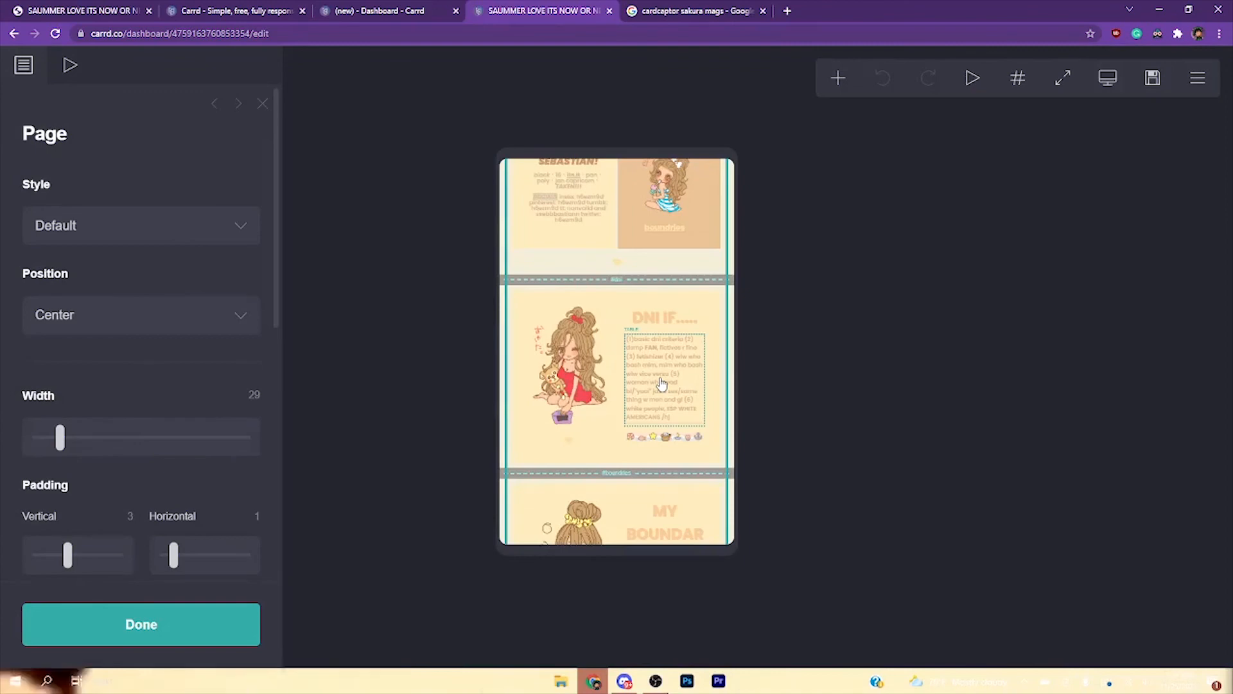
scroll(661, 384, "up", 2)
scroll(147, 353, "down", 3)
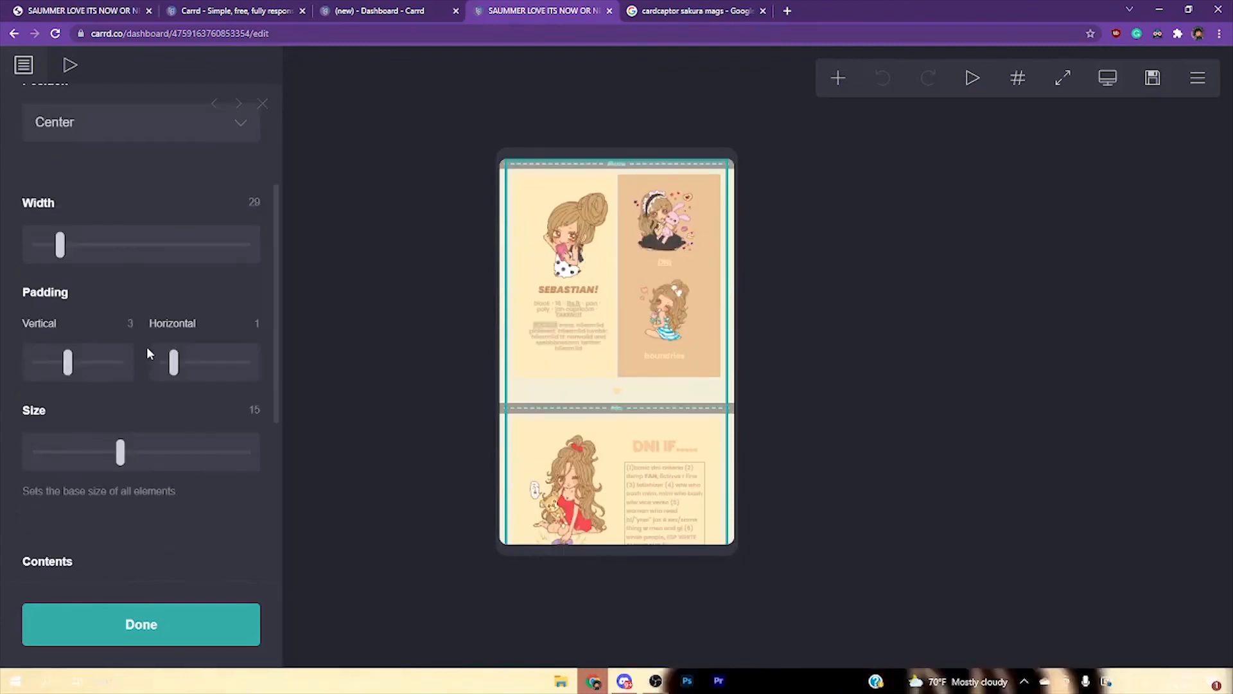
scroll(153, 257, "up", 3)
scroll(152, 255, "down", 1)
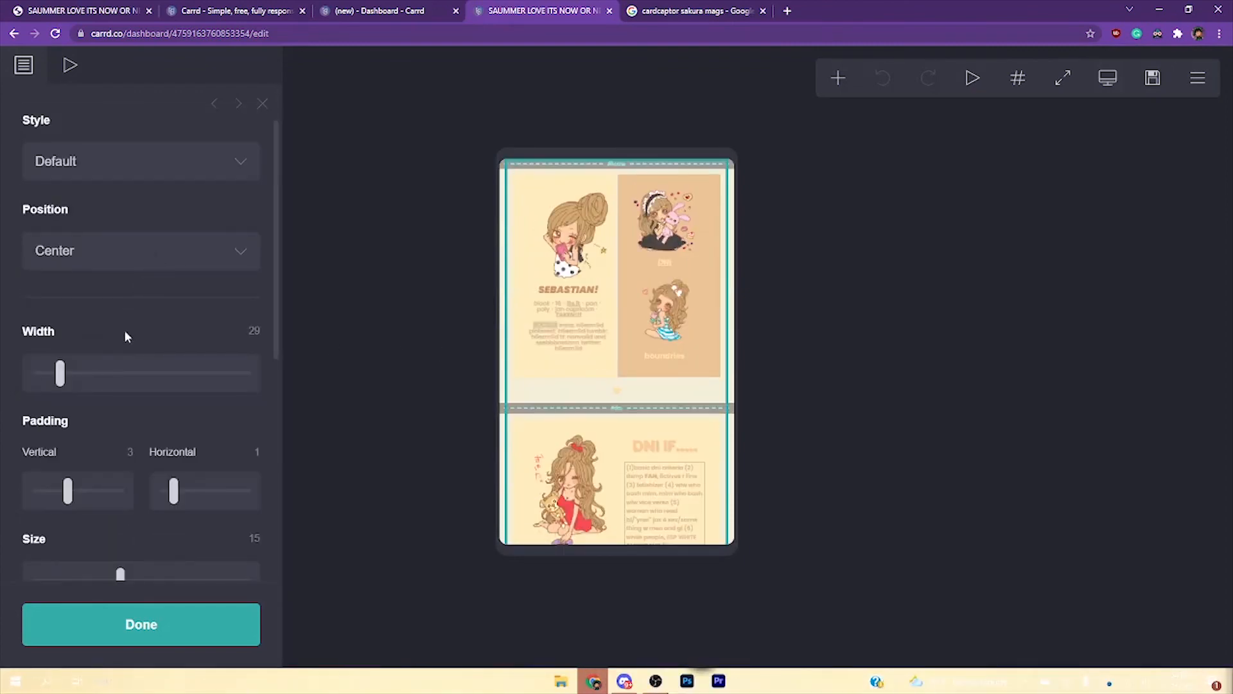
Set the new page's horizontal padding to 1, matching the page settings of the reference Carrd
left_click(430, 18)
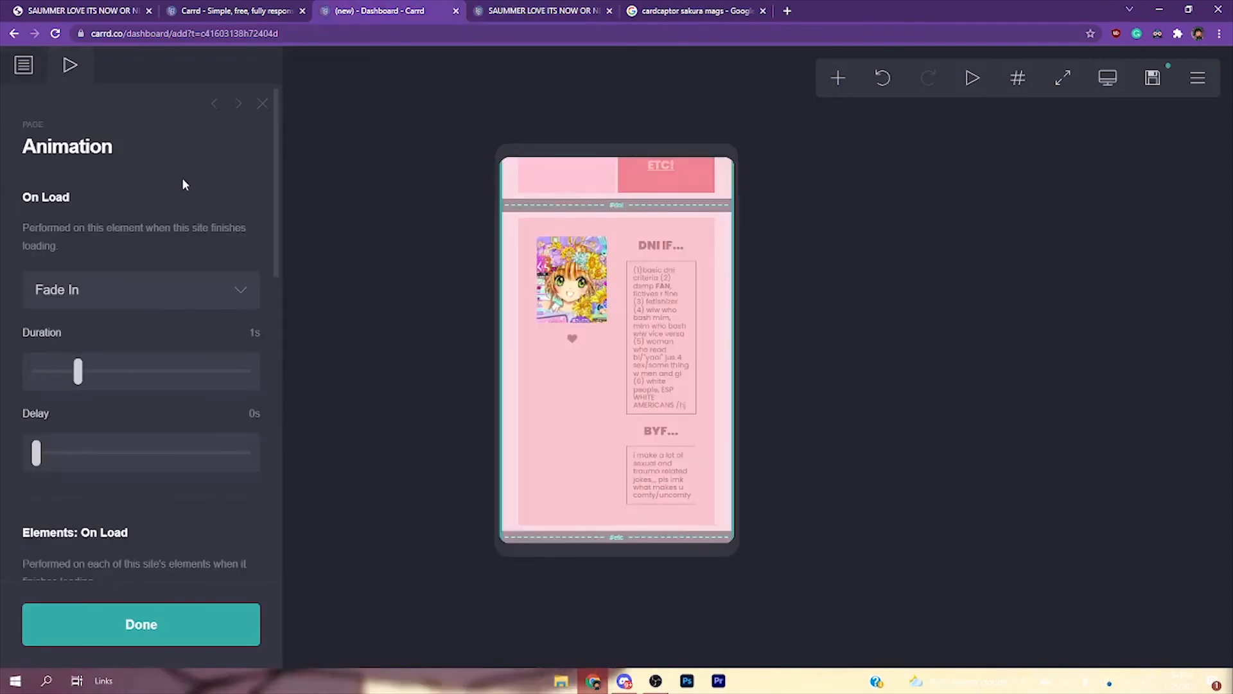
scroll(521, 260, "up", 3)
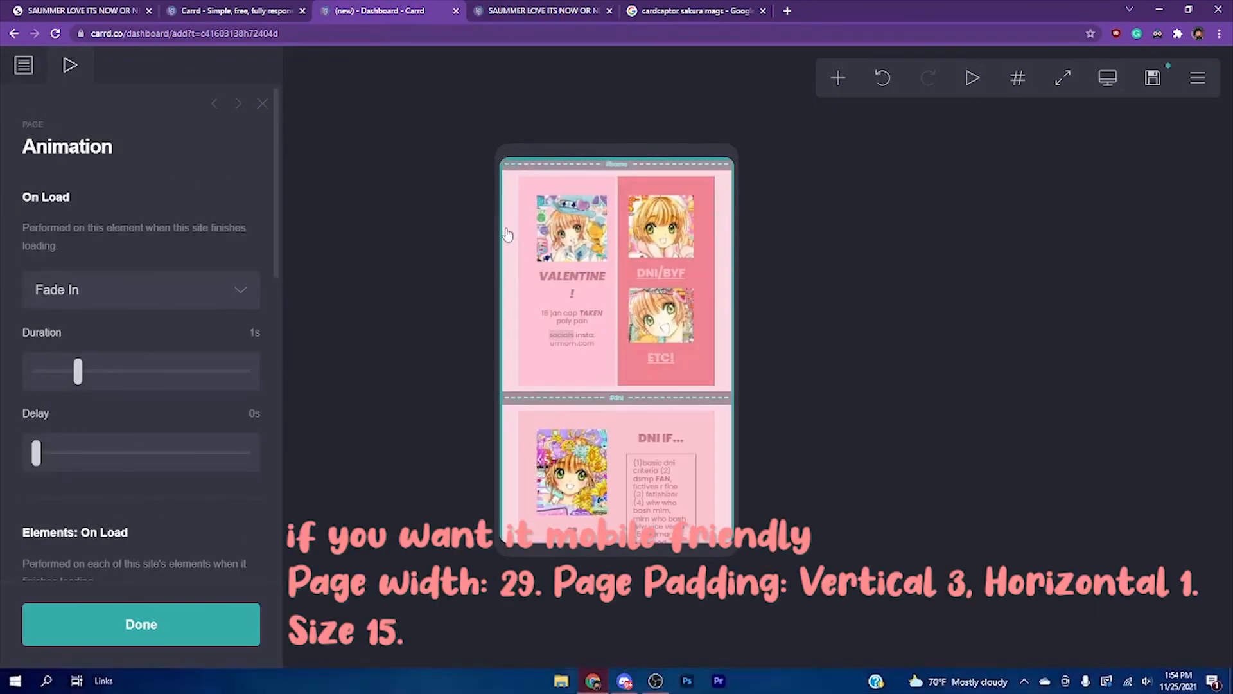
left_click(24, 65)
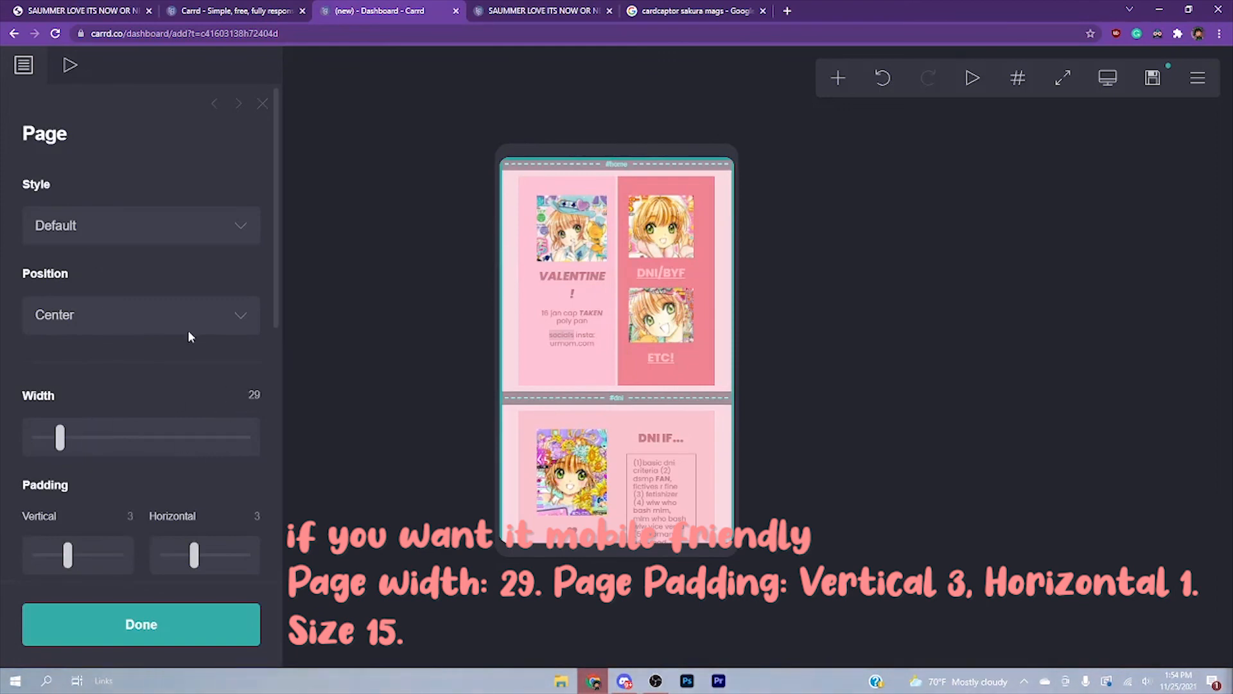
left_click(545, 8)
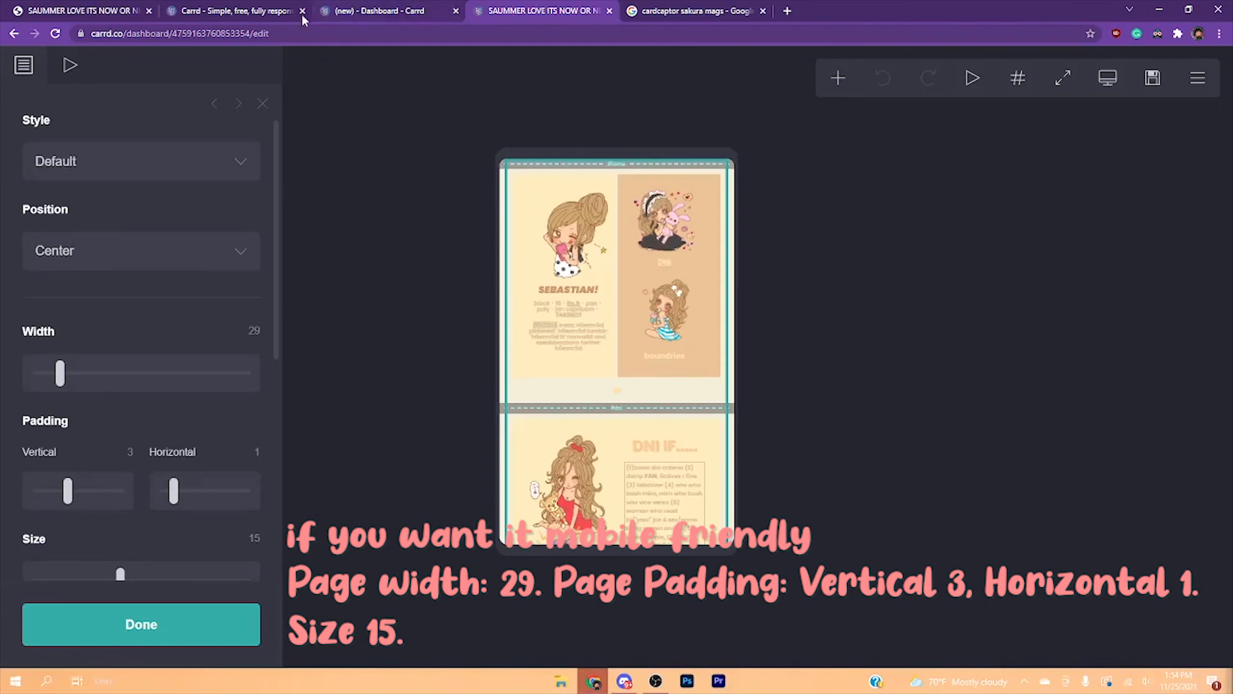
scroll(141, 335, "down", 2)
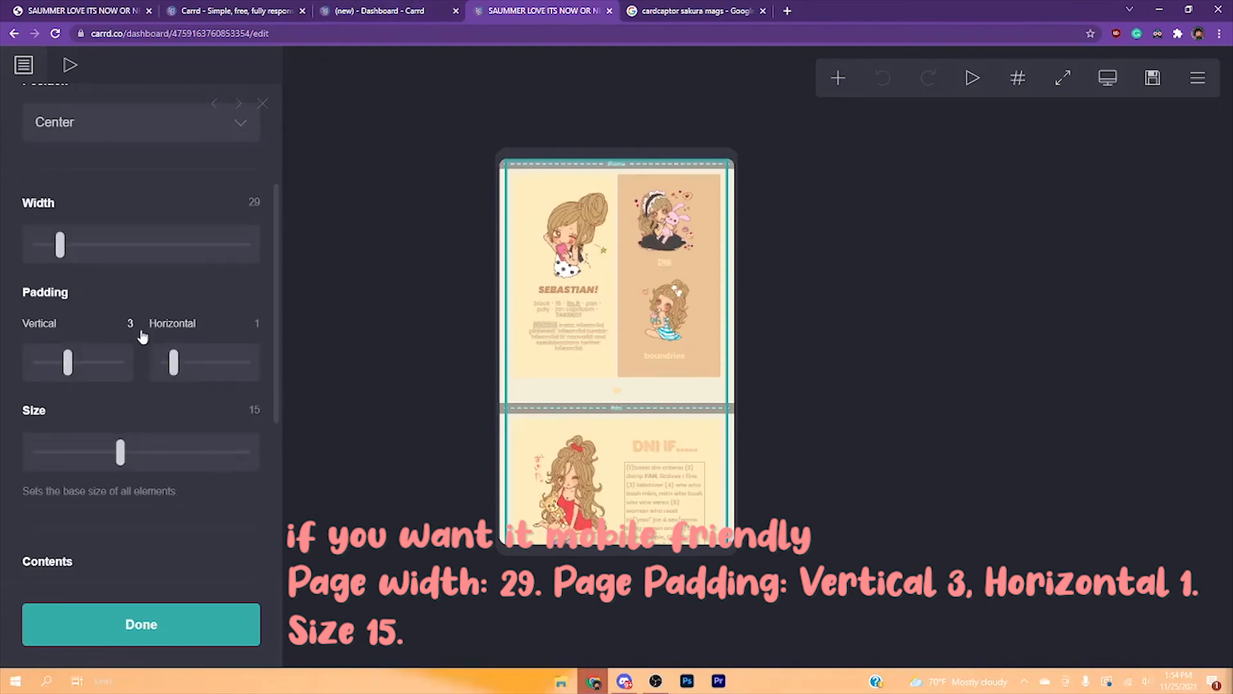
left_click(413, 9)
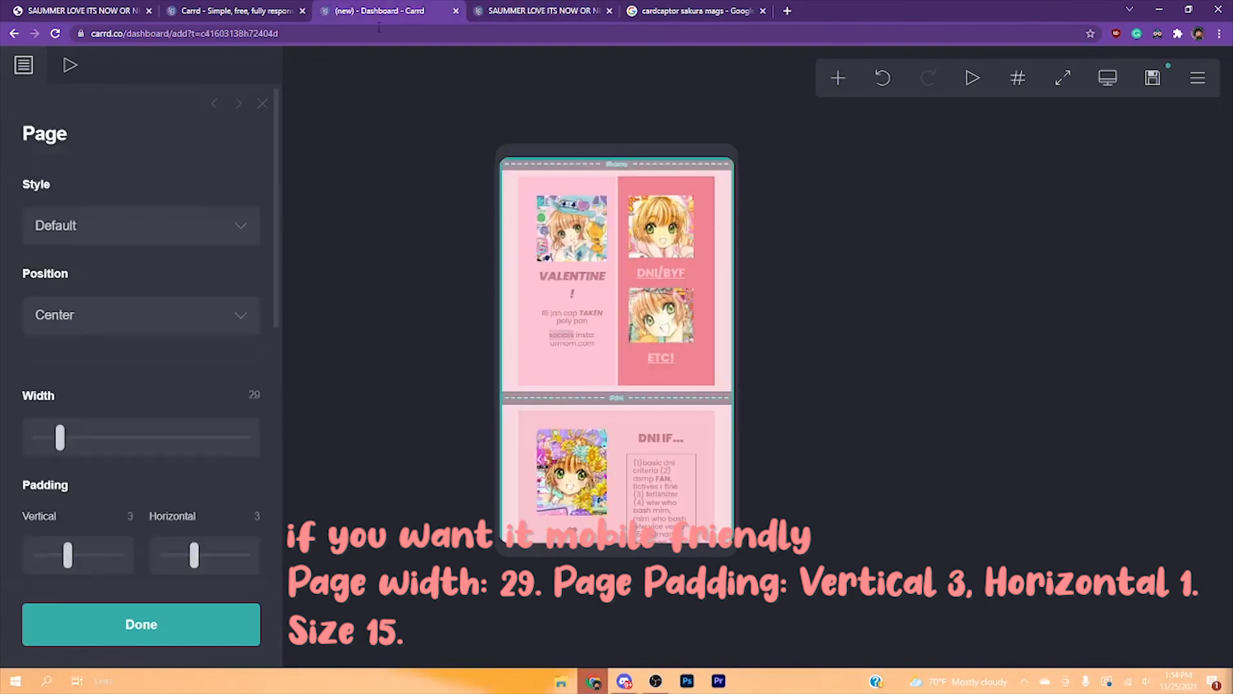
scroll(148, 396, "down", 1)
scroll(678, 432, "down", 3)
scroll(678, 432, "down", 2)
scroll(112, 460, "down", 13)
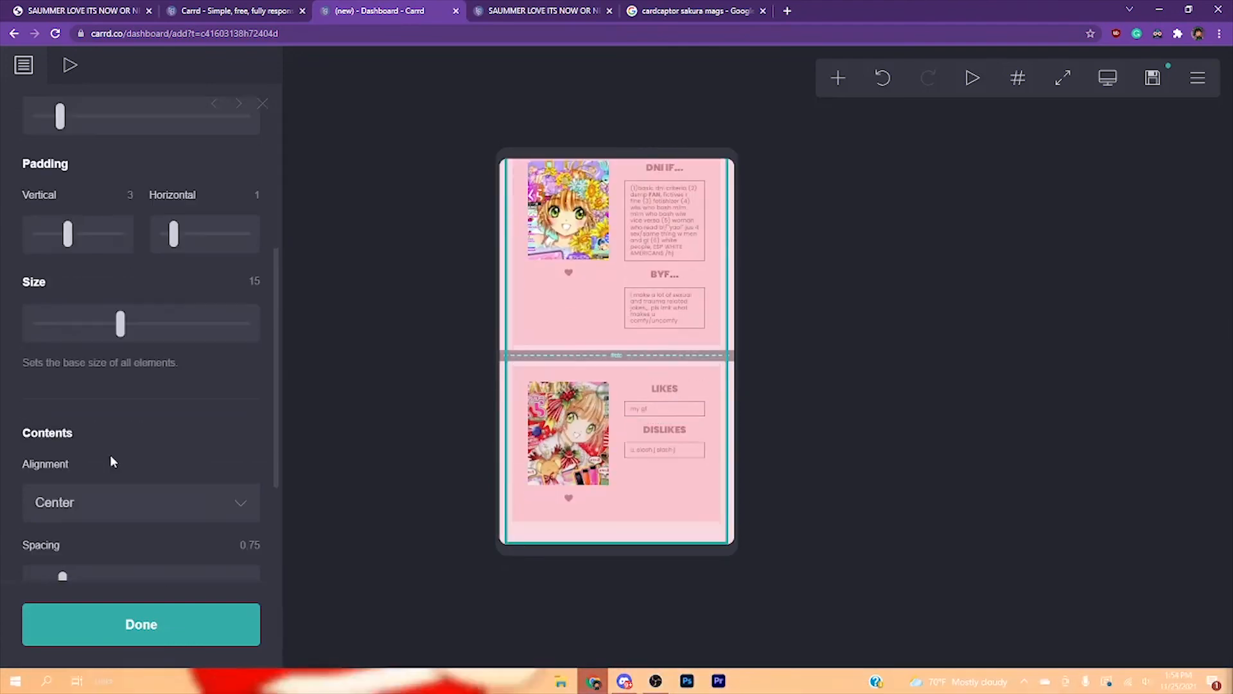
scroll(194, 488, "up", 7)
scroll(672, 459, "up", 4)
Return to desktop view and replace the #home socials text with a highlighted SOCIALS label followed by the social media handles
left_click(1108, 78)
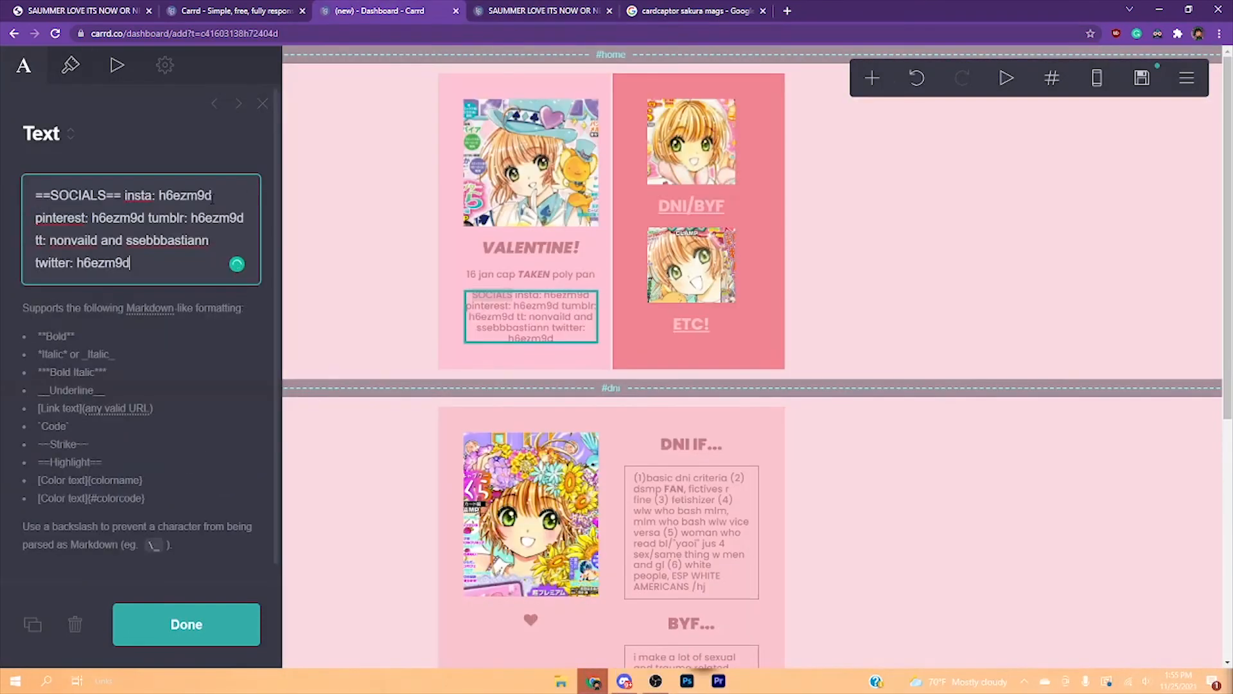
left_click(914, 355)
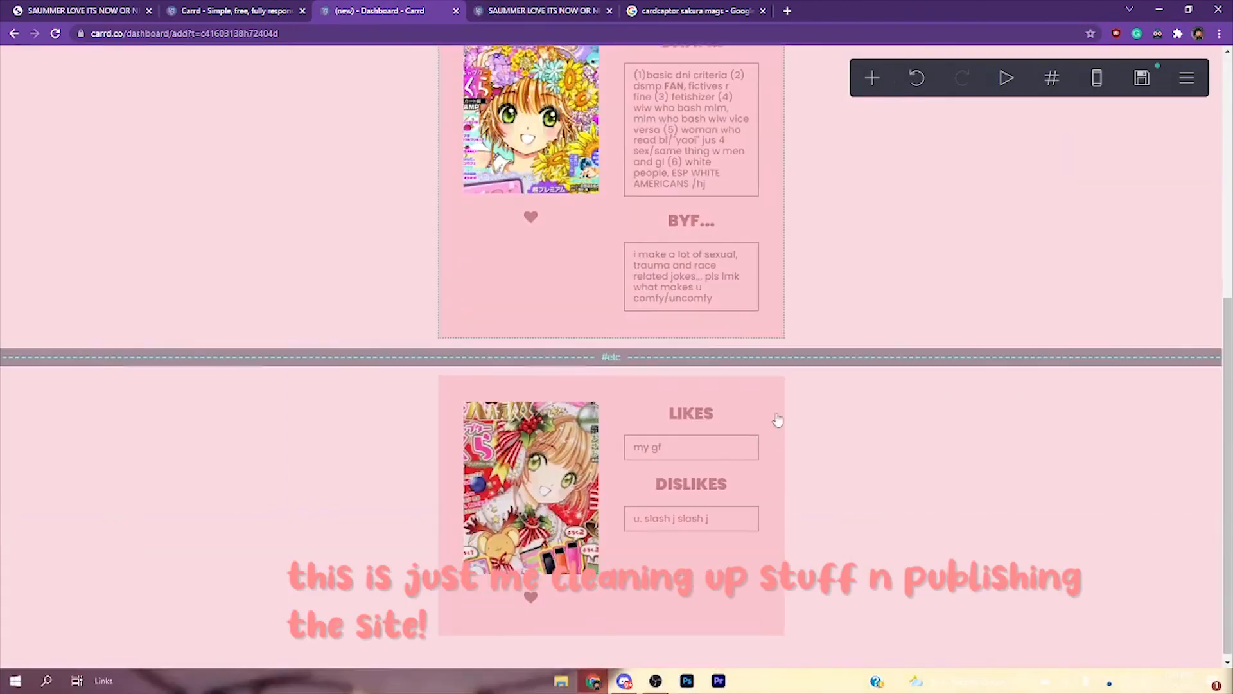
scroll(610, 354, "up", 7)
Open the publish settings and enter the site title "youtube turtorial" and the description "idk how to spell tutorial"
left_click(1141, 78)
left_click(123, 218)
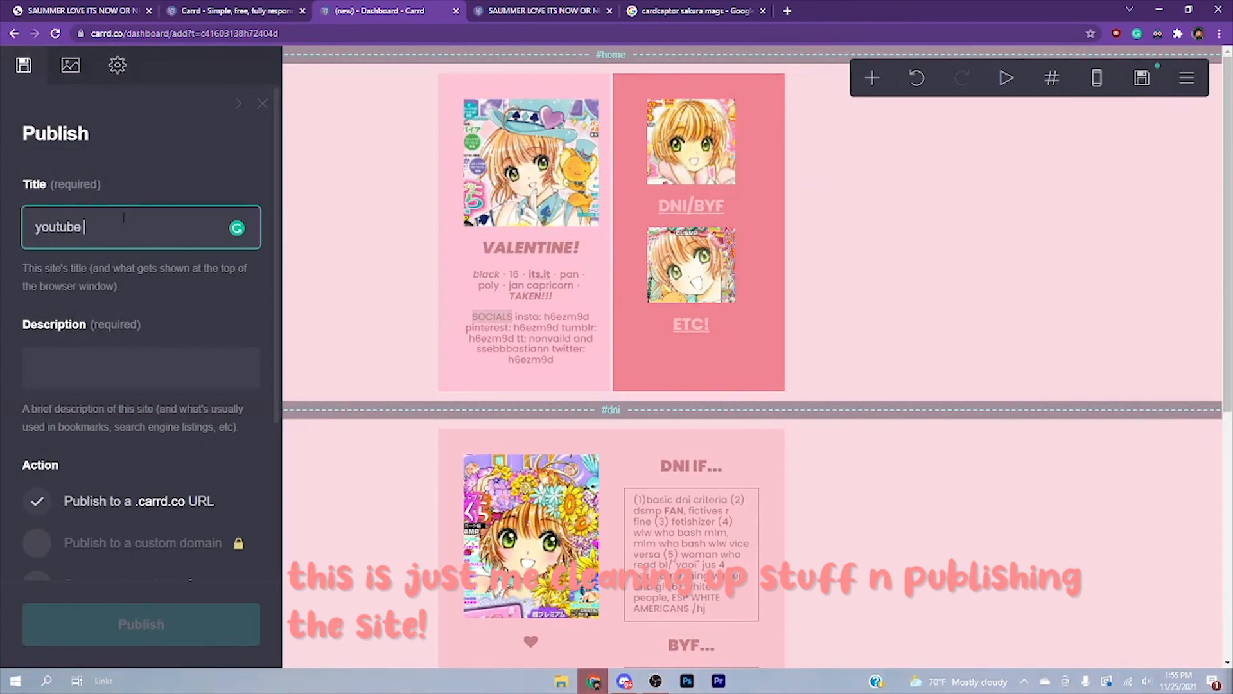
type("youtube to")
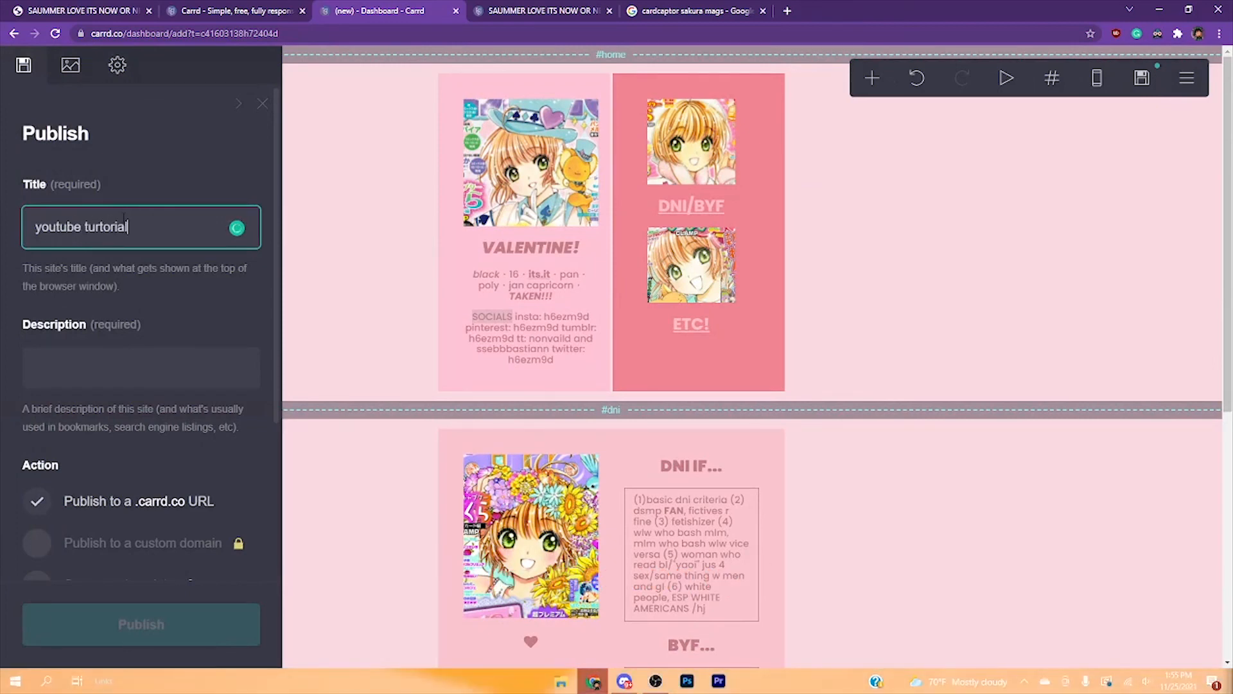
left_click(128, 367)
type("idk how to spell tutorial")
Try valscarrdyttut as the site's .carrd.co address, including a variant with "val" extended to "valentine"
scroll(141, 385, "down", 4)
left_click(116, 457)
type("valscarrdyttut")
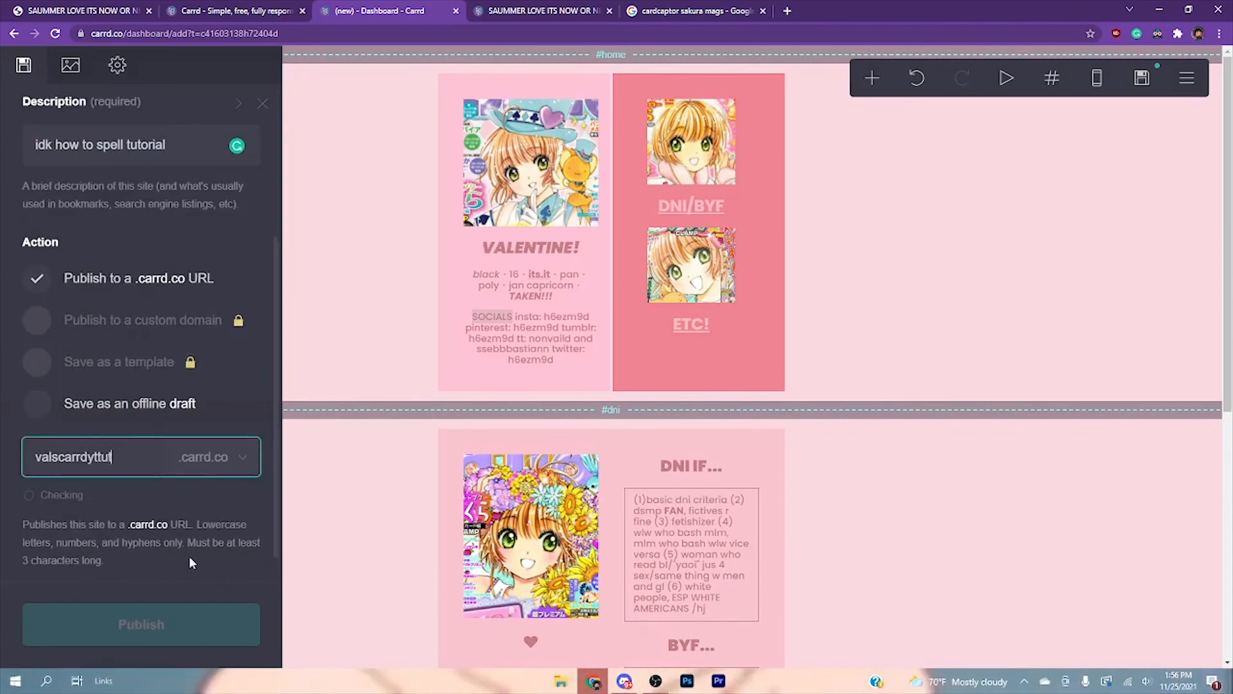
left_click(53, 457)
type("entine")
key("BackSpace")
key("BackSpace")
key("BackSpace")
key("BackSpace")
key("BackSpace")
key("BackSpace")
Replace the site's .carrd.co address and try cardcaptorsakura instead
triple_click(138, 462)
type("YOURTYU")
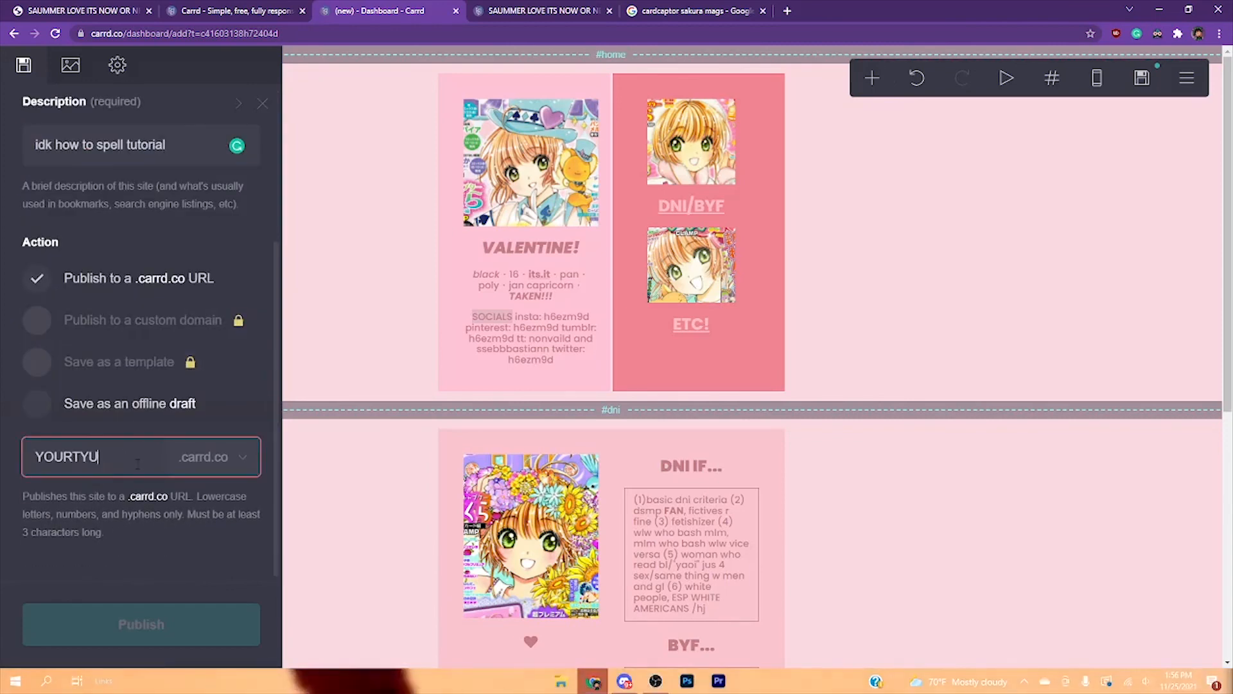
key("BackSpace")
key("BackSpace")
key("BackSpace")
key("BackSpace")
key("BackSpace")
key("BackSpace")
key("BackSpace")
type("youtubv e")
key("BackSpace")
key("BackSpace")
key("BackSpace")
key("BackSpace")
key("BackSpace")
key("BackSpace")
key("BackSpace")
key("BackSpace")
key("BackSpace")
key("BackSpace")
key("BackSpace")
key("BackSpace")
key("BackSpace")
key("BackSpace")
key("BackSpace")
key("BackSpace")
key("BackSpace")
type("cardcaptorsakura")
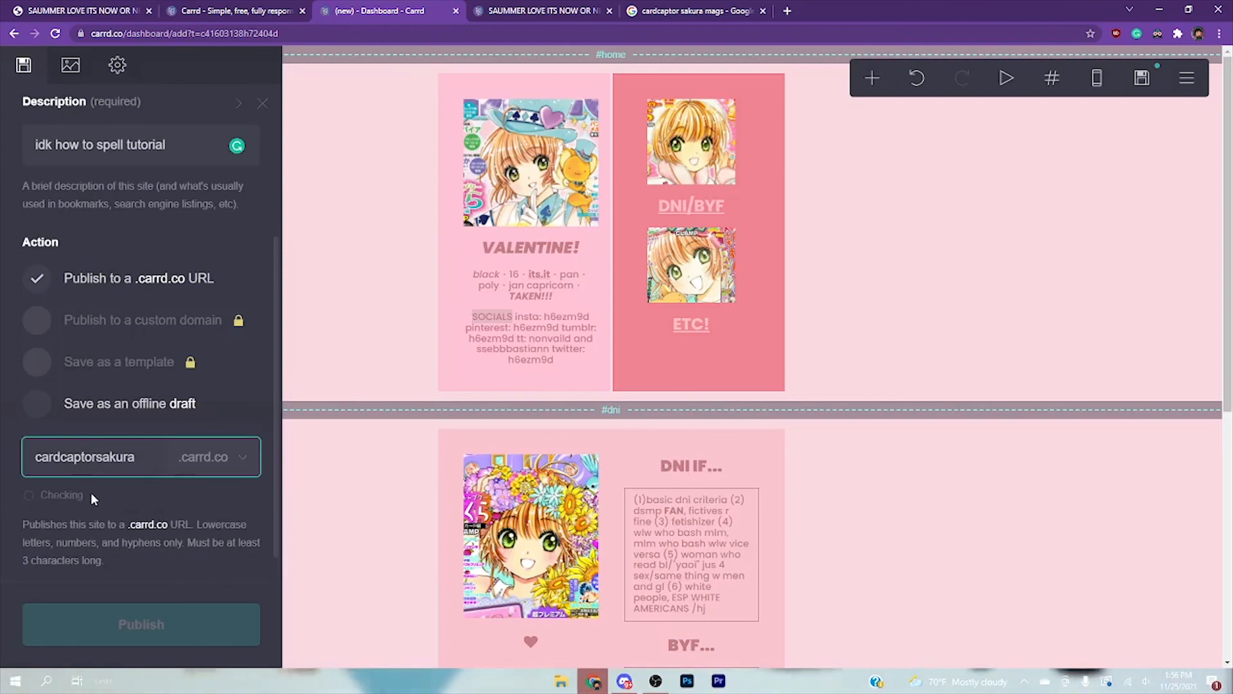
Set the site's .carrd.co address to meandyourmominbe and publish the site
triple_click(128, 467)
type("meandyourmominbe")
key("Return")
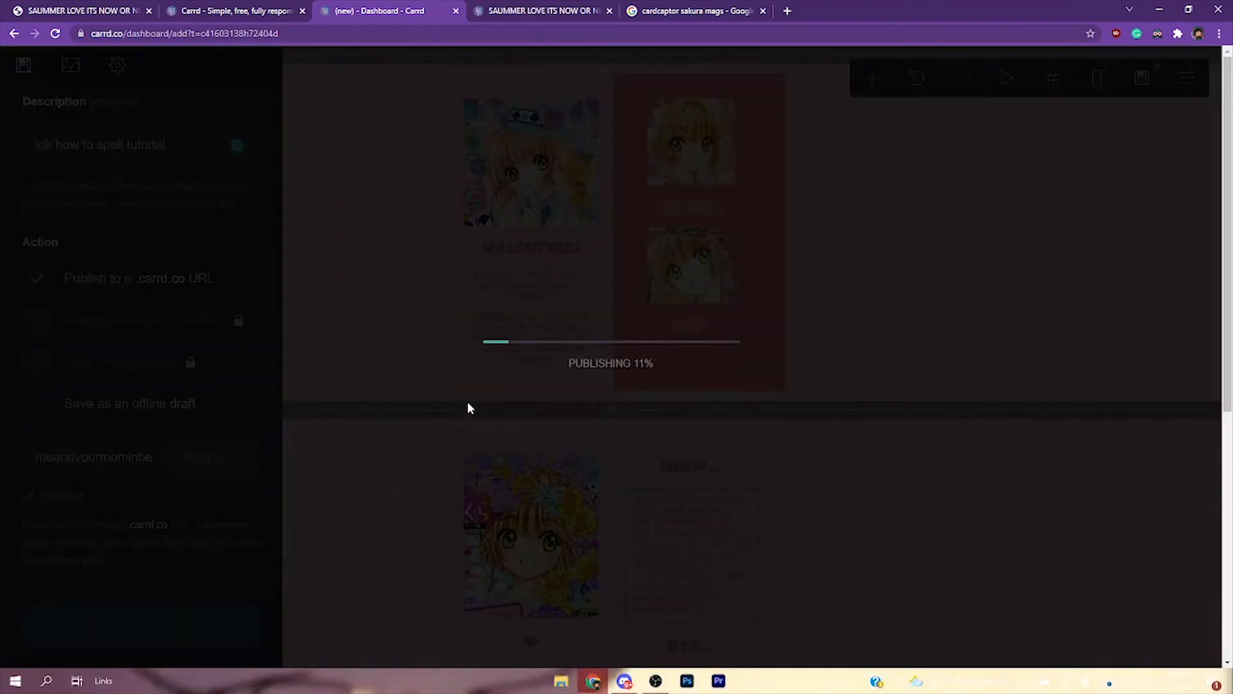
Open the published site at valentinelovesyou.carrd.co and test its DNI/BYF and ETC! links and the heart links back to home
left_click(488, 411)
type("valentinelovesyou.carrd.co/#dni")
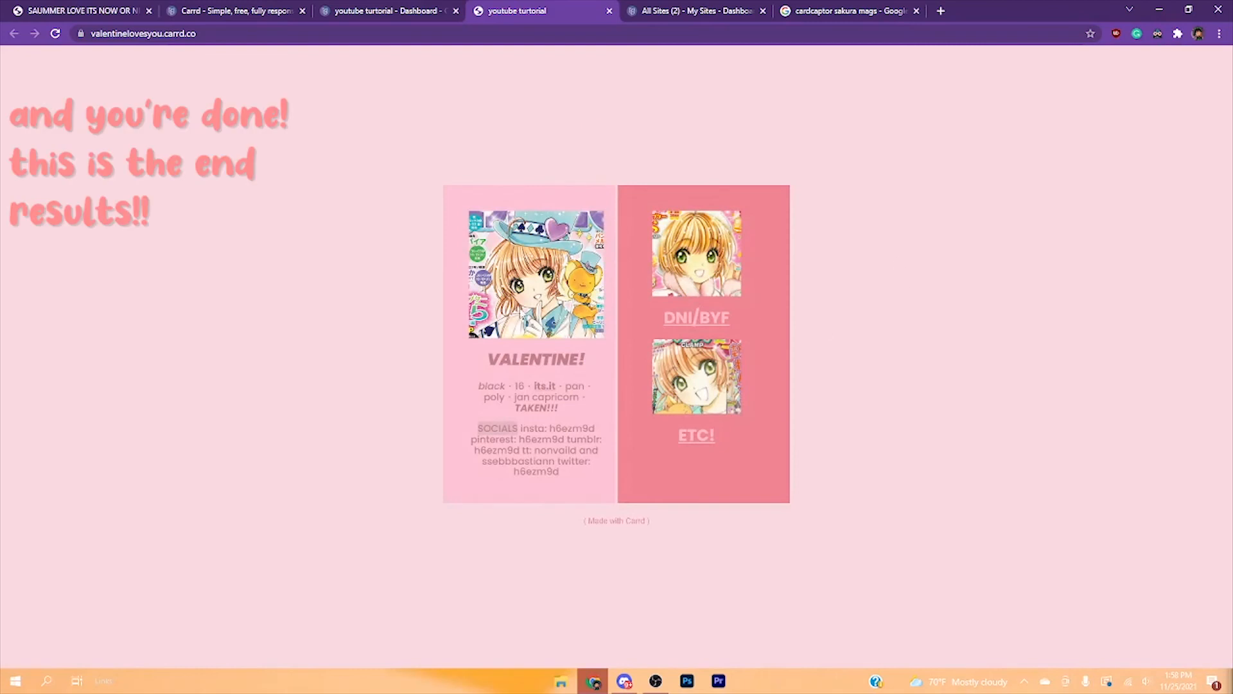
left_click(715, 321)
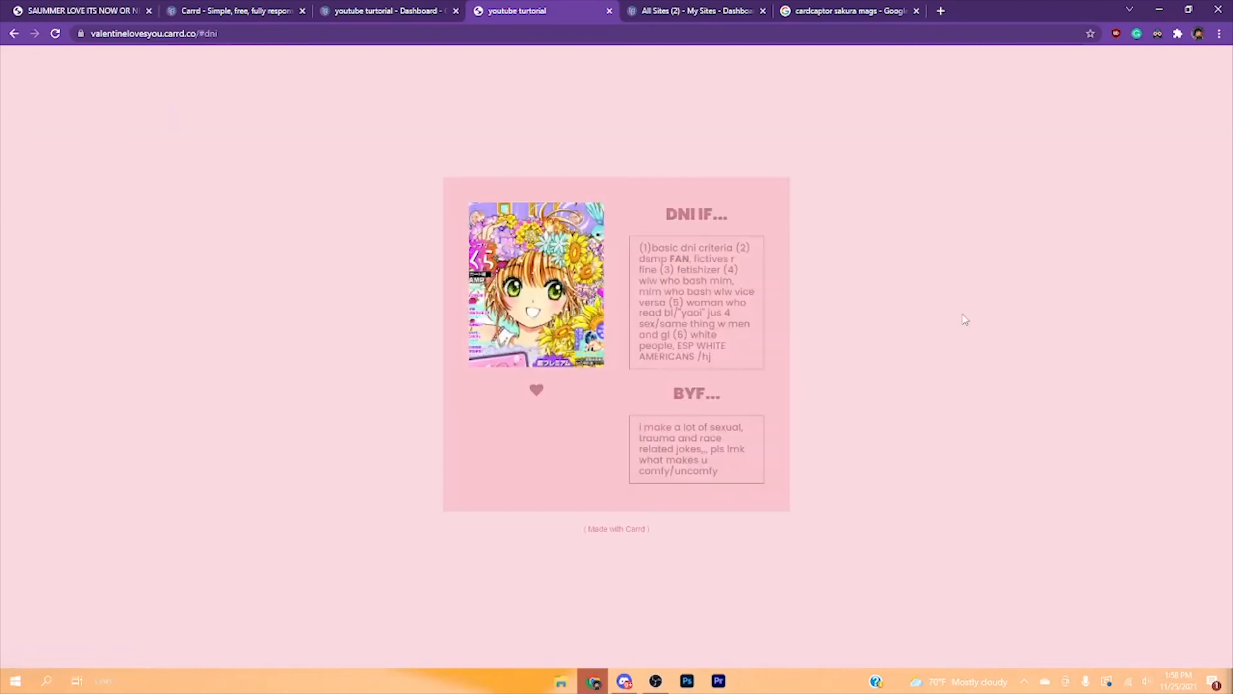
left_click(535, 391)
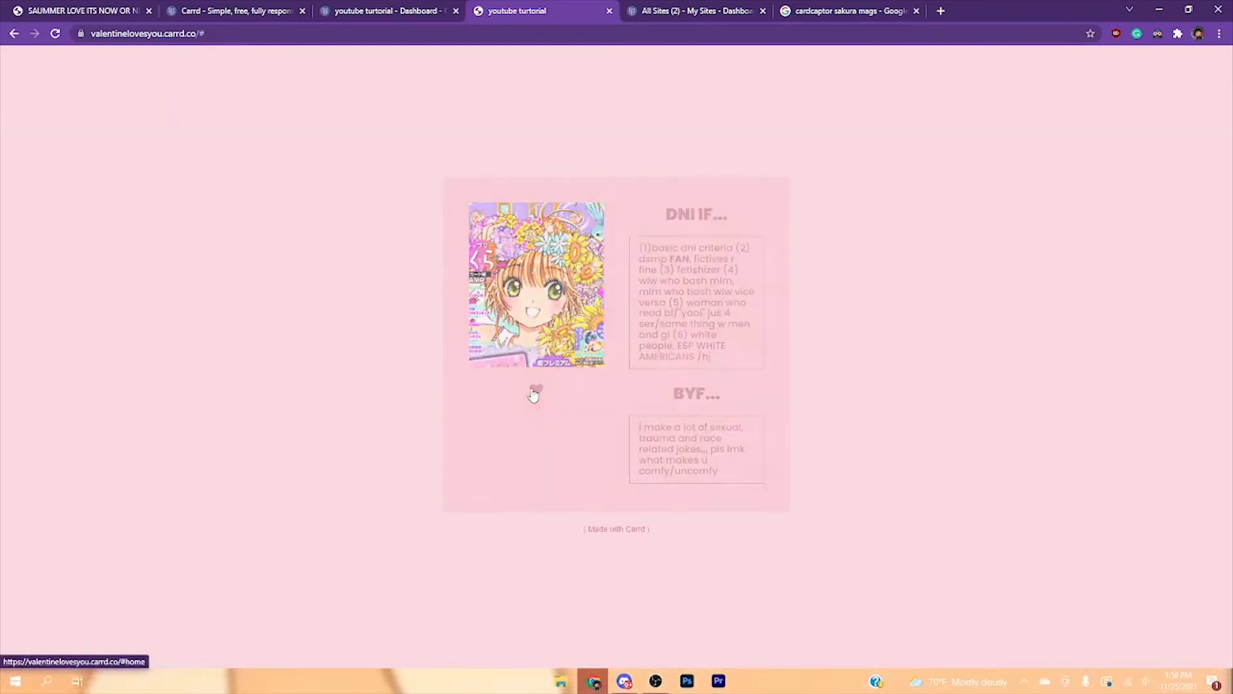
left_click(697, 443)
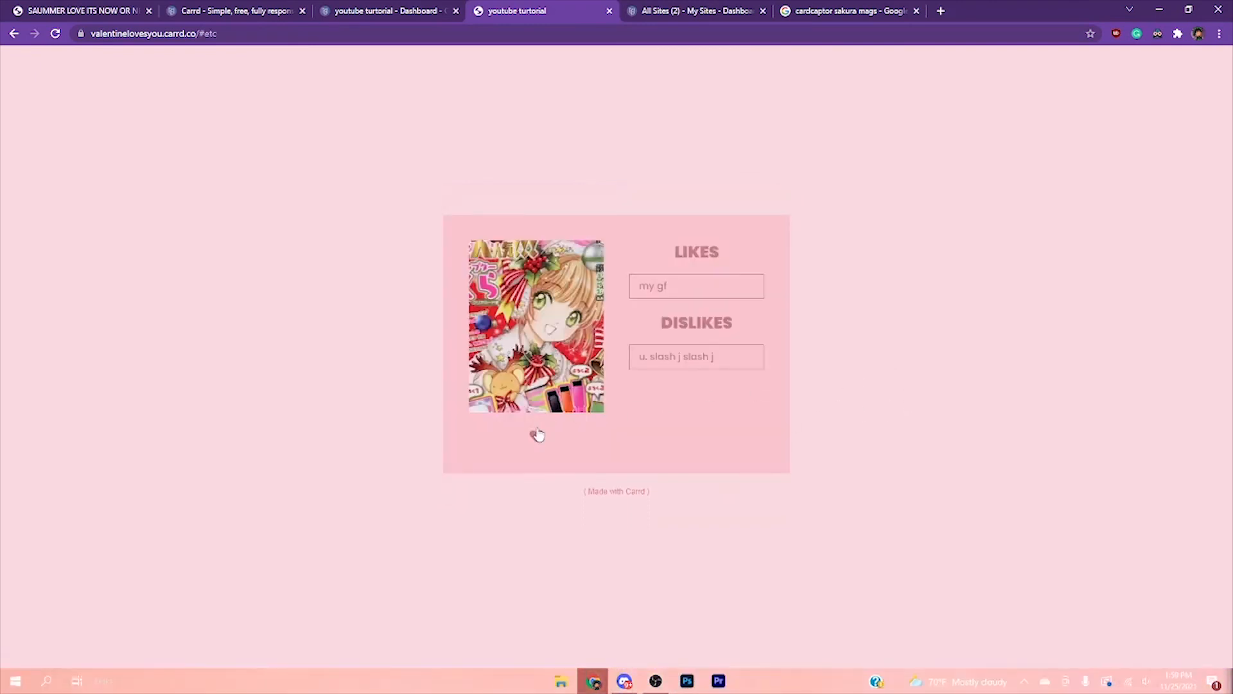
left_click(538, 435)
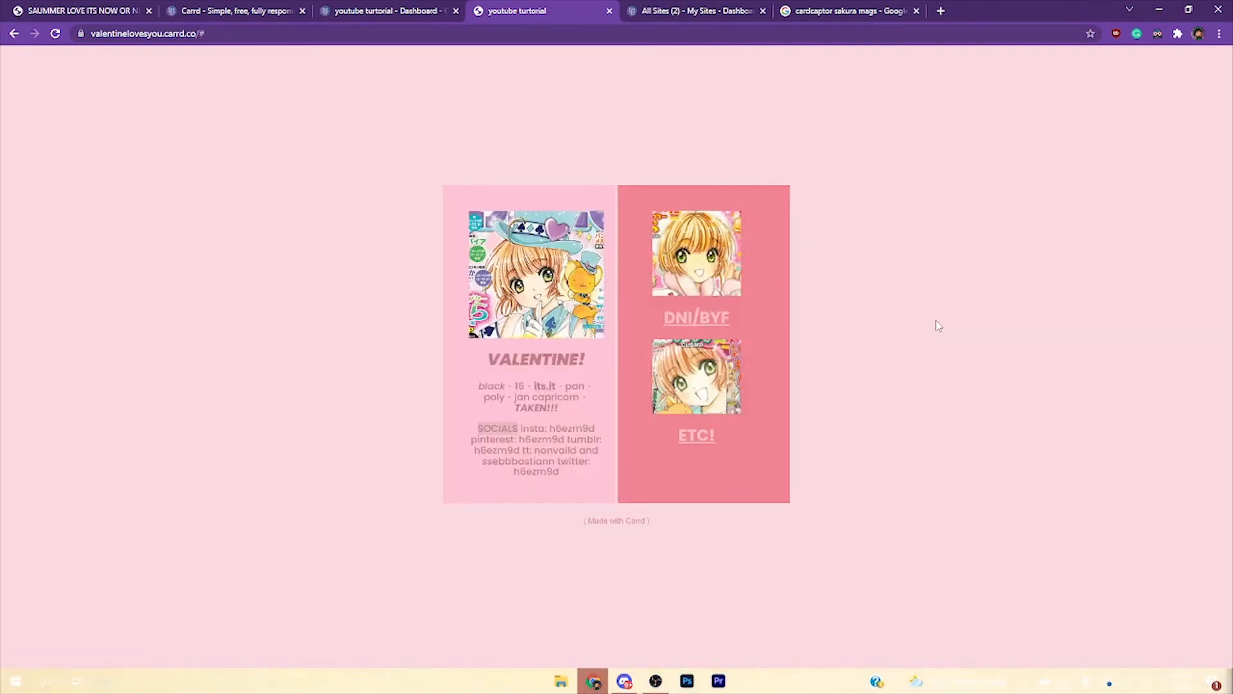